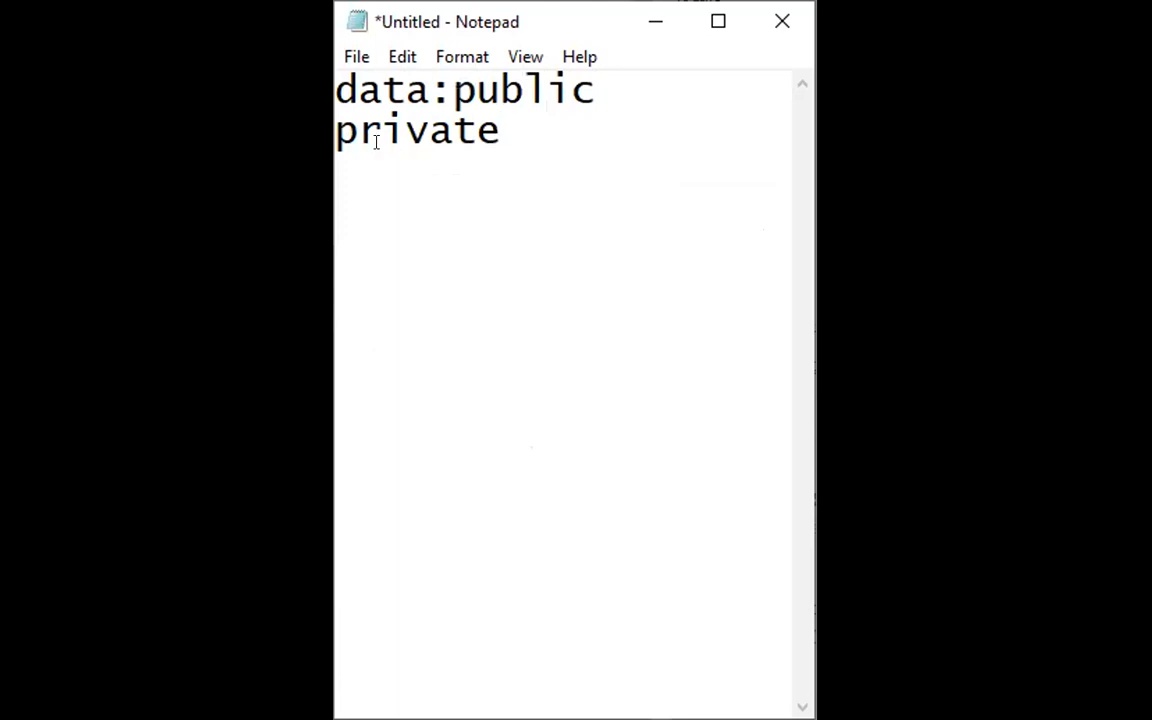
pyautogui.click(587, 82)
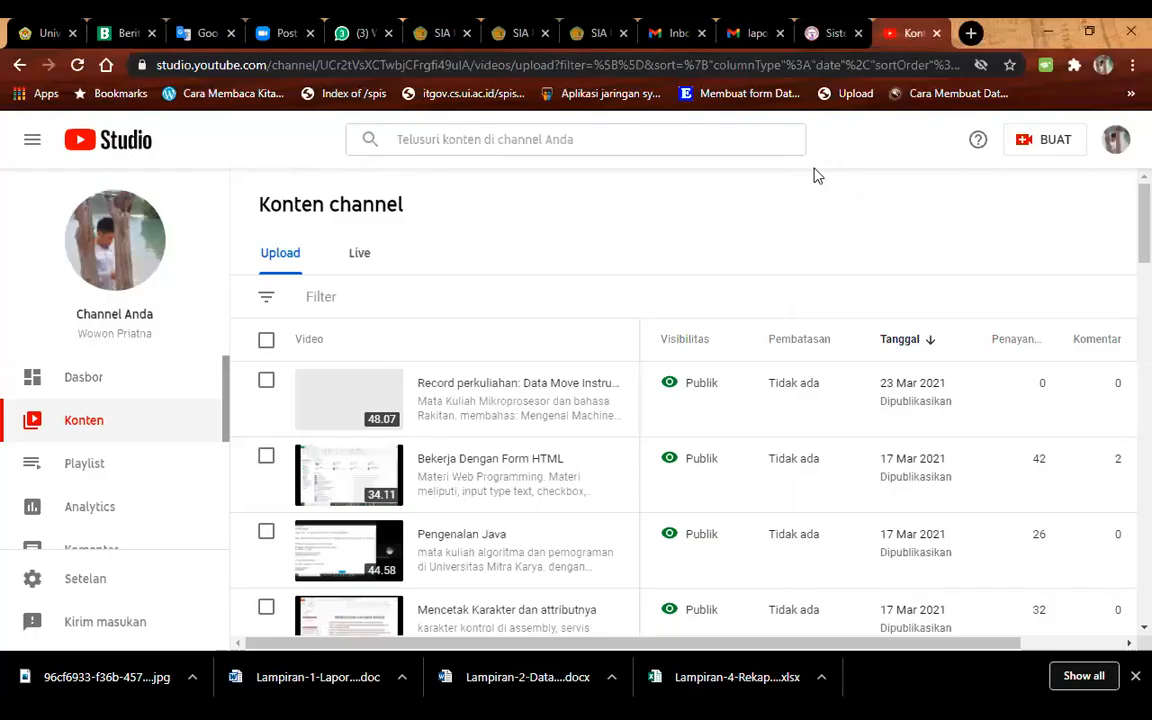
# Search the web for "uci kangalange data word" in a new browser tab
pyautogui.click(971, 33)
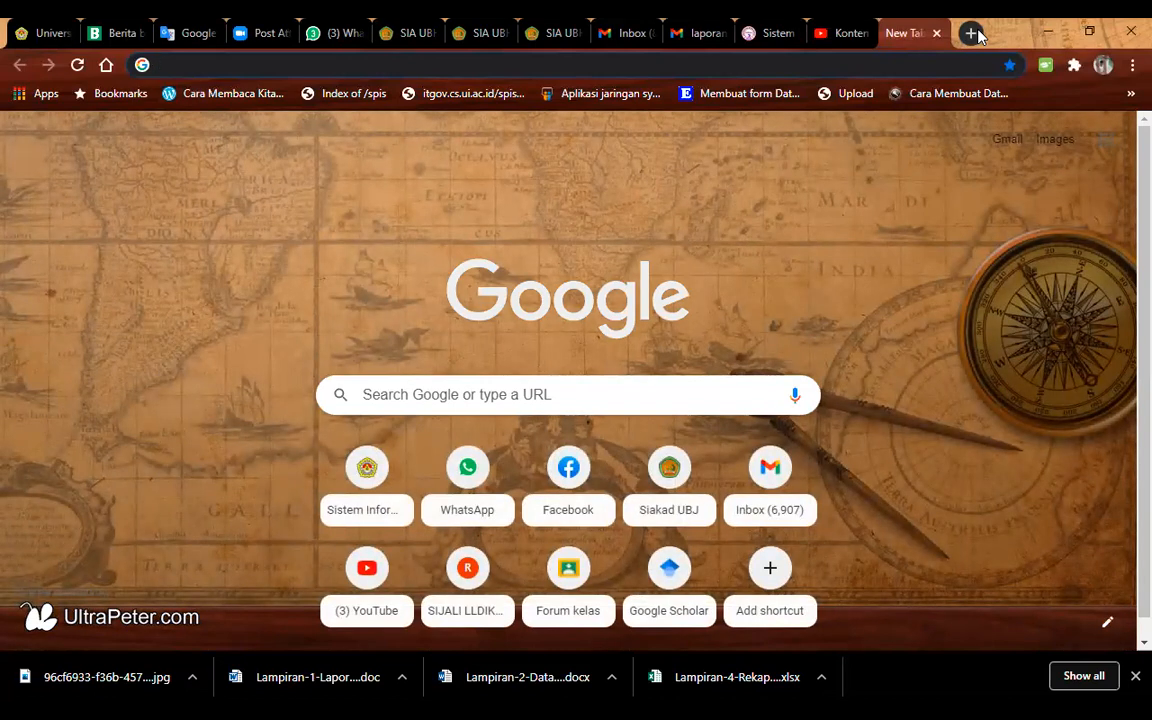
pyautogui.write('uci')
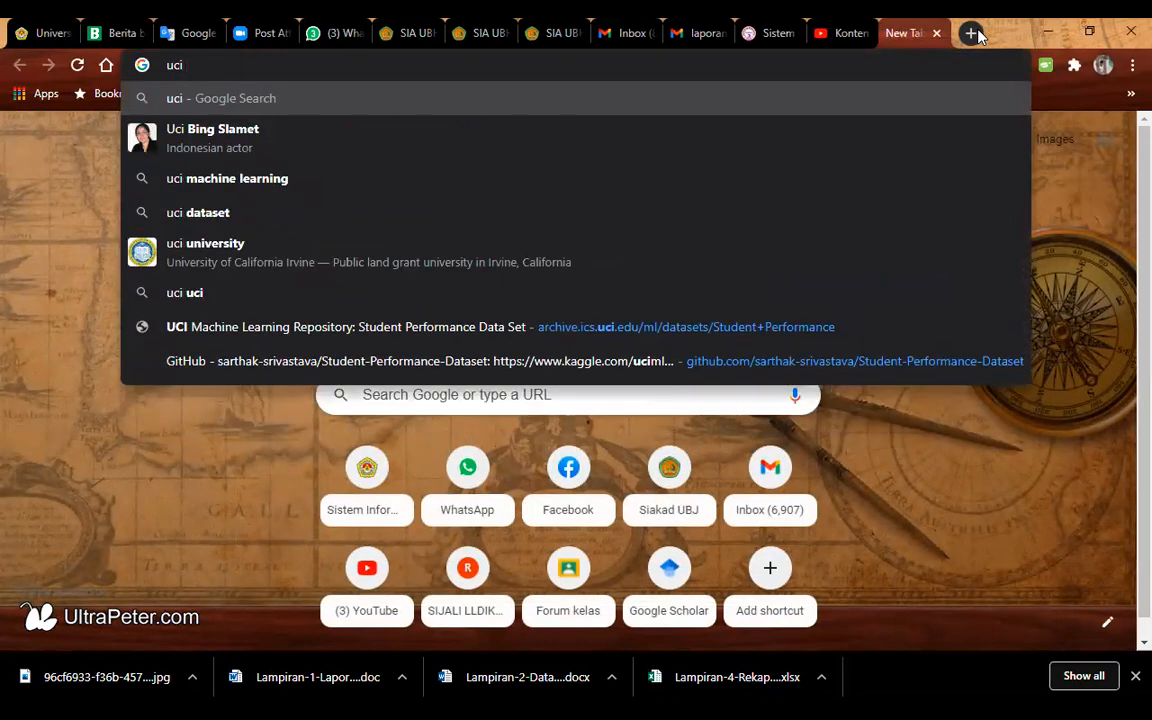
pyautogui.write(' ka')
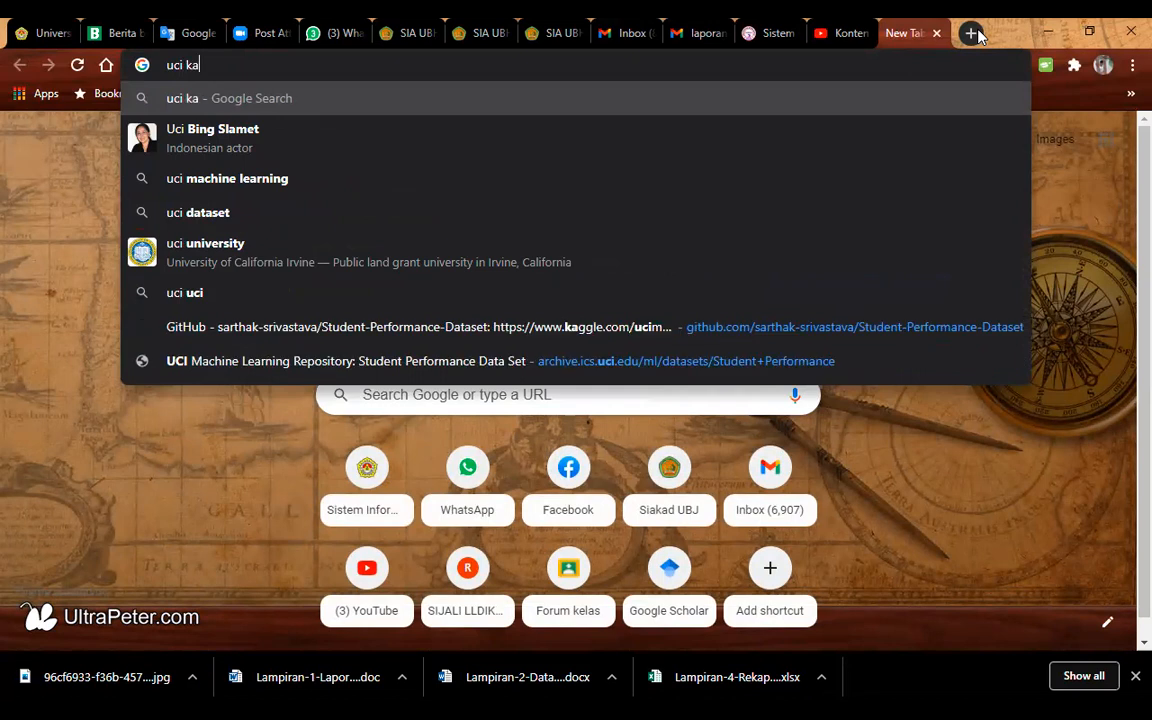
pyautogui.write('ngala')
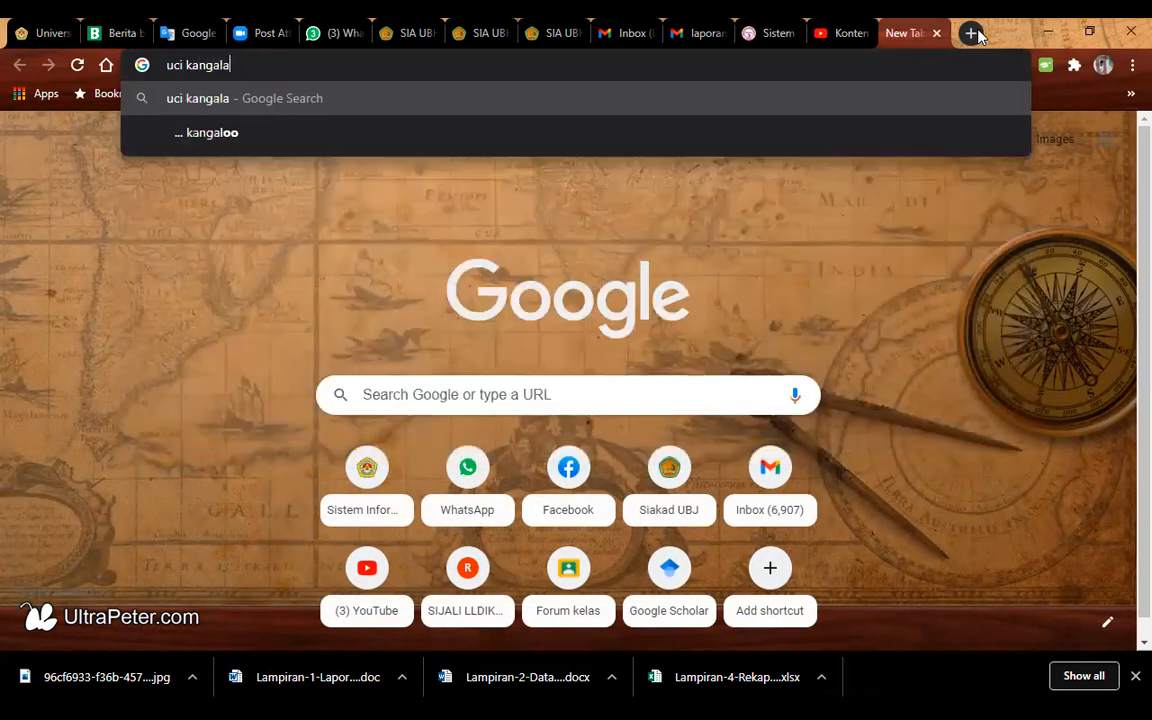
pyautogui.write('nge data word')
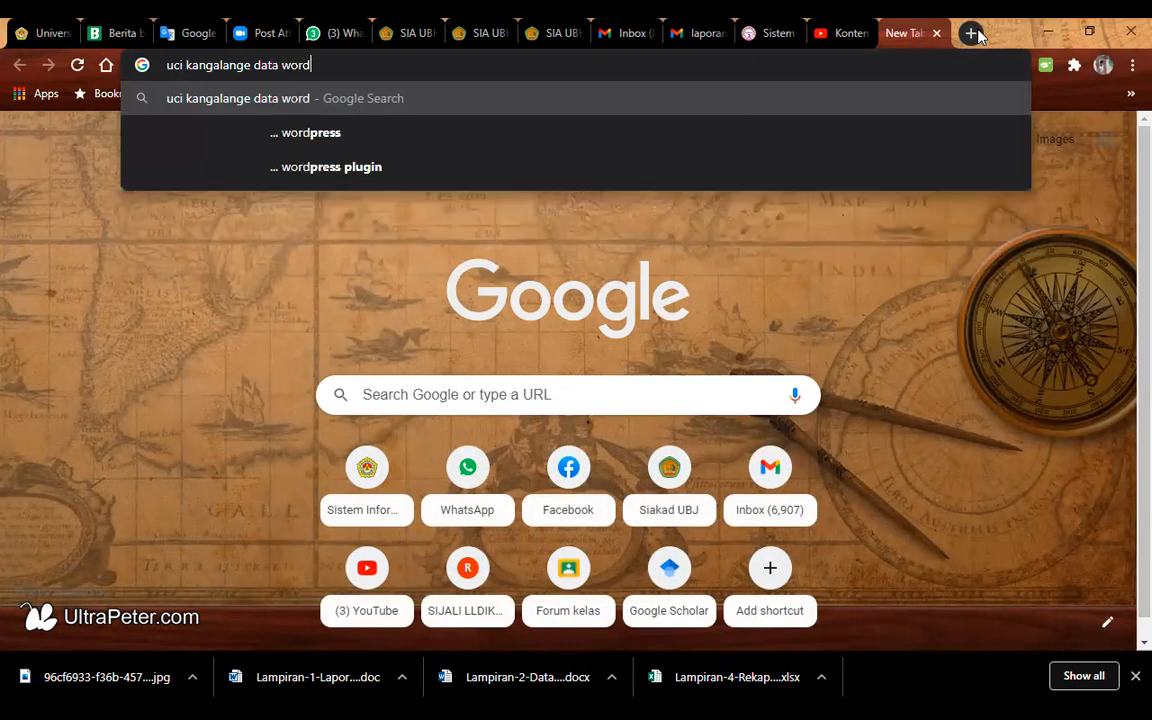
pyautogui.press('Return')
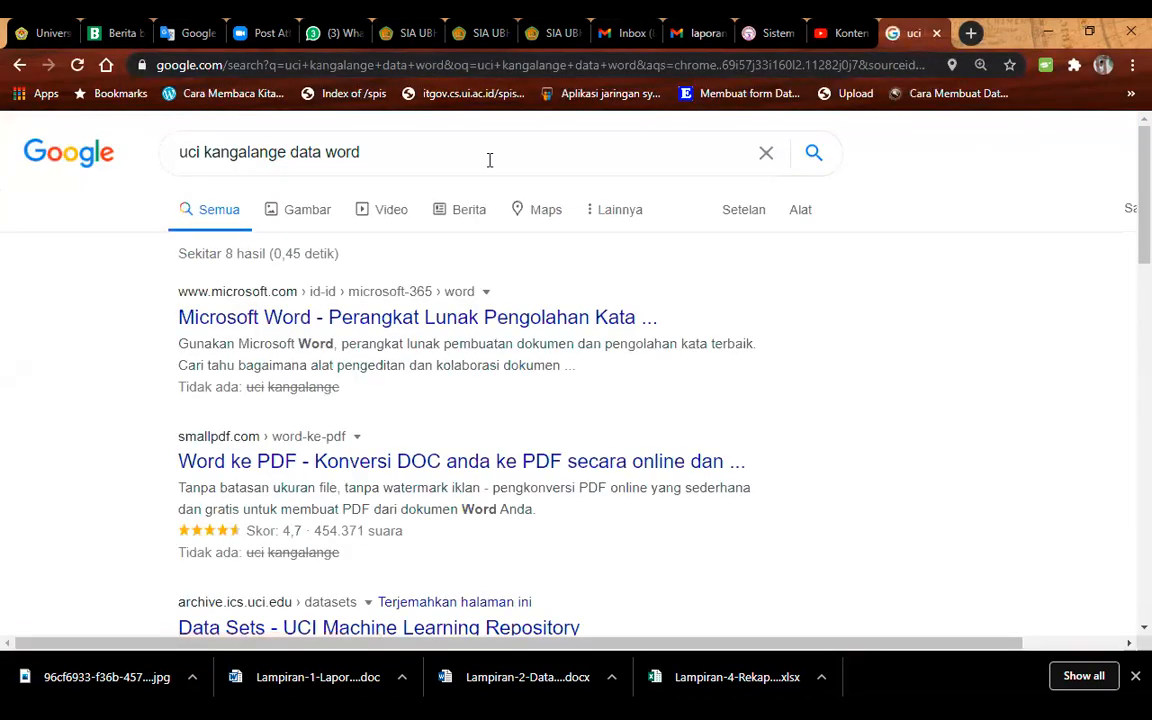
# Change the search to "uci data repository" and open the UCI Machine Learning Repository's Data Sets page
pyautogui.moveTo(204, 150); pyautogui.dragTo(452, 141)
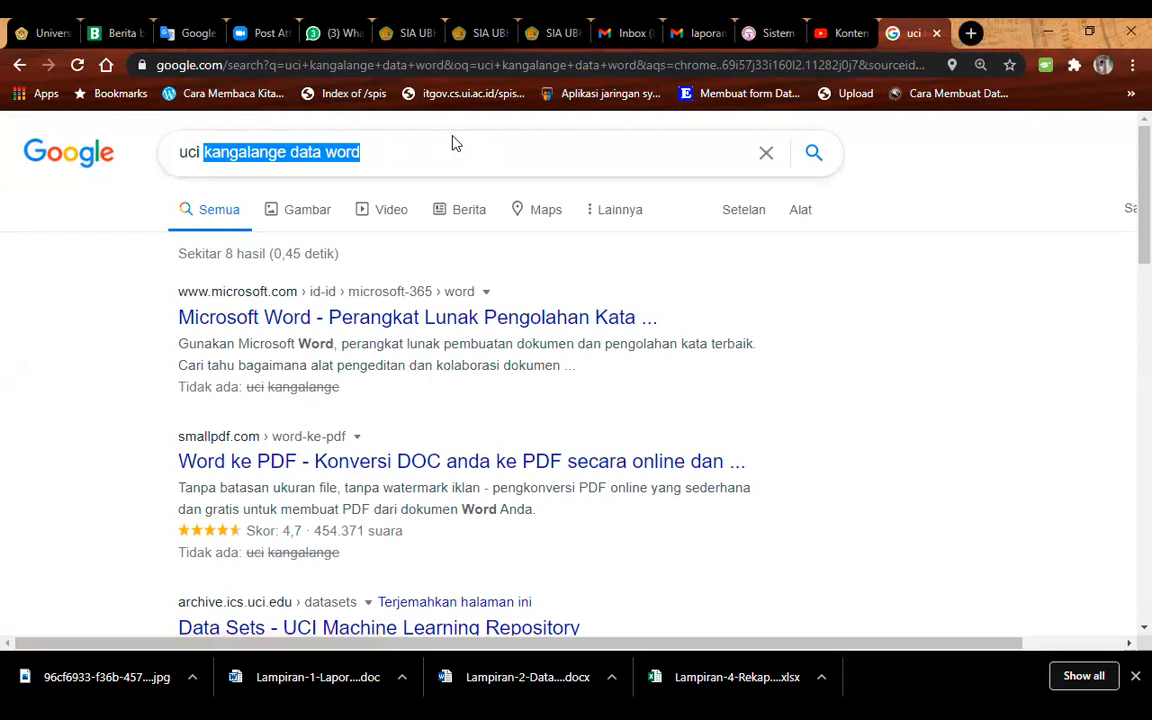
pyautogui.press('BackSpace')
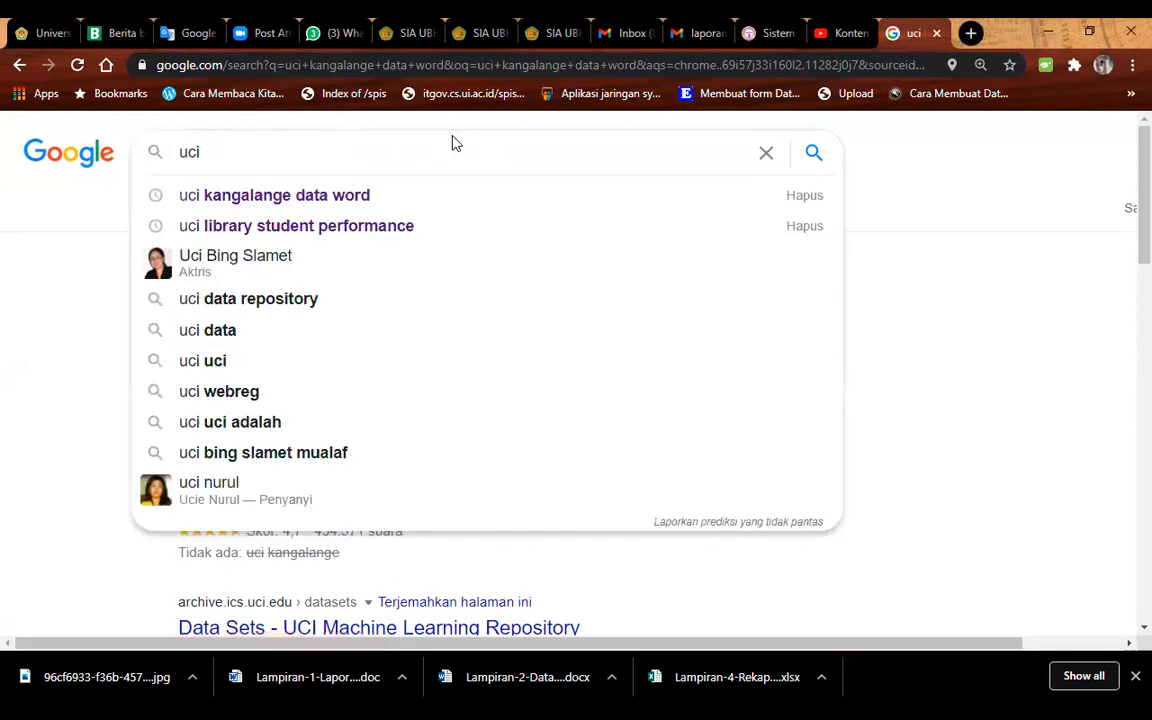
pyautogui.press('Down')
pyautogui.press('Down')
pyautogui.press('Down')
pyautogui.press('Down')
pyautogui.press('Return')
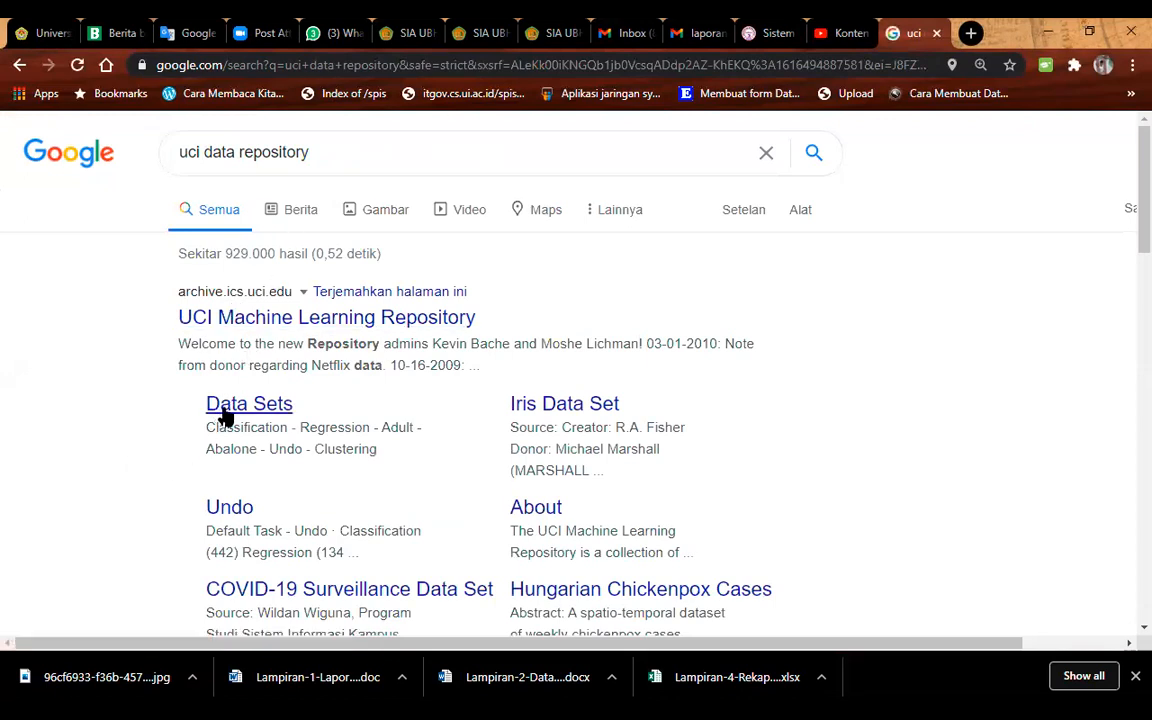
pyautogui.click(256, 406)
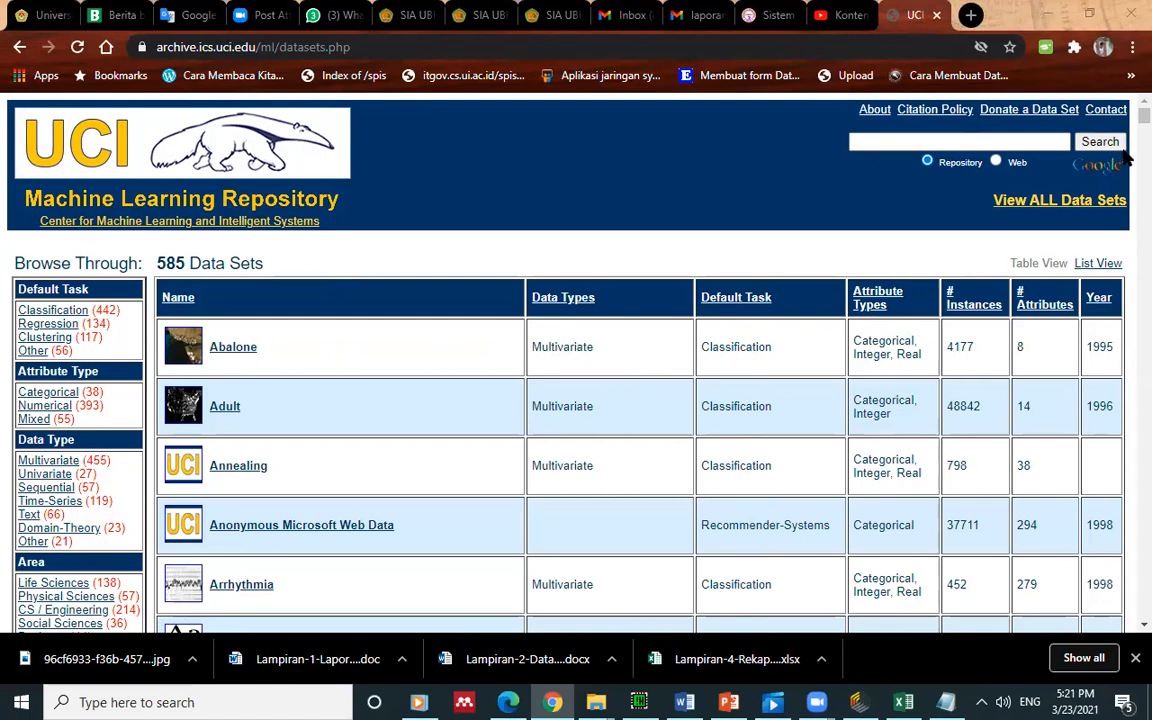
# Look through the full table of UCI data sets, checking their data types, tasks and years
pyautogui.scroll(-5, 1127, 139)
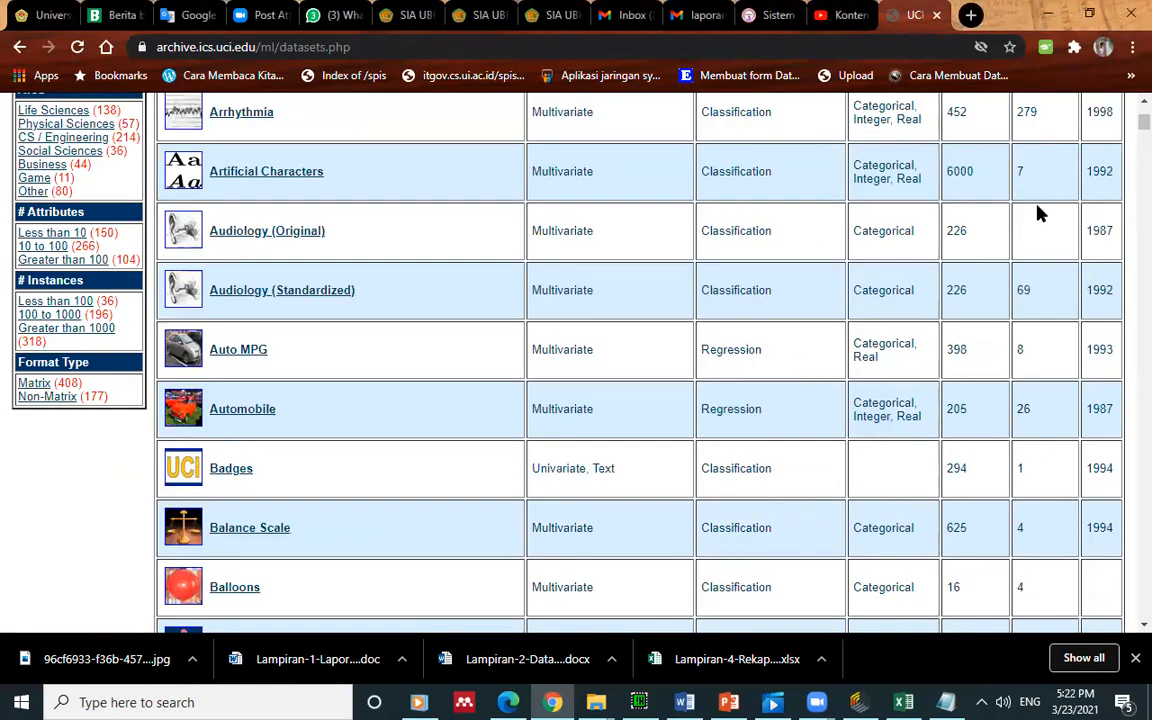
pyautogui.moveTo(1141, 125); pyautogui.dragTo(1127, 412)
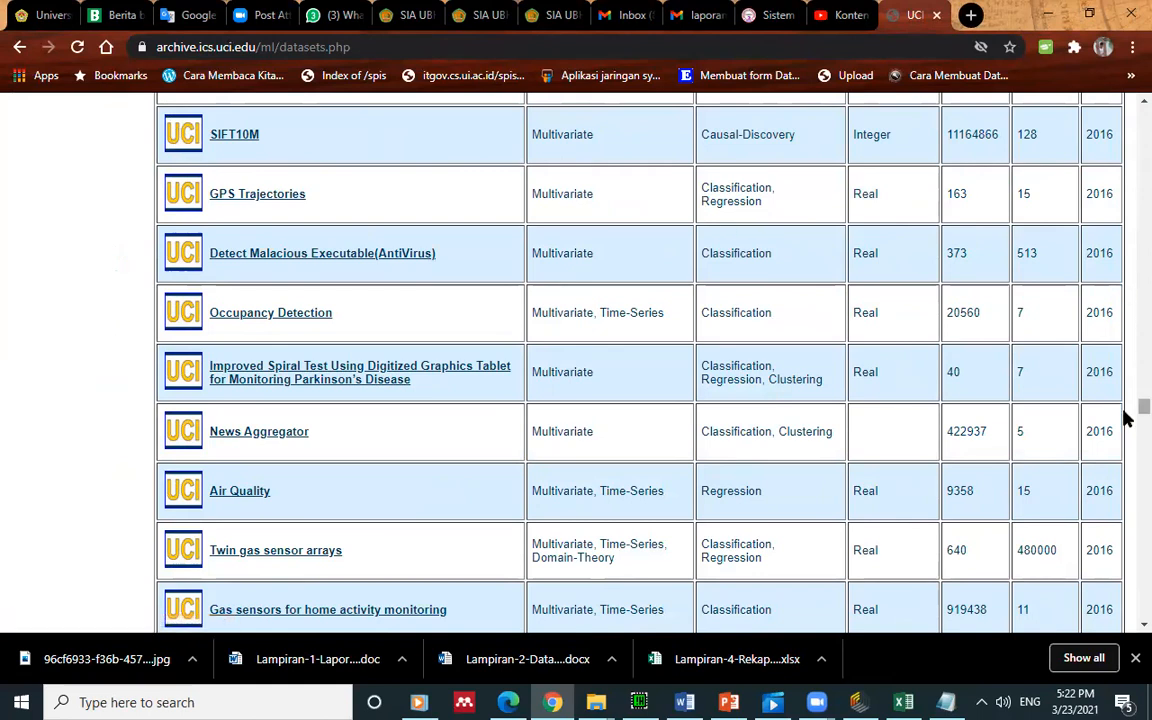
pyautogui.scroll(5, 1124, 134)
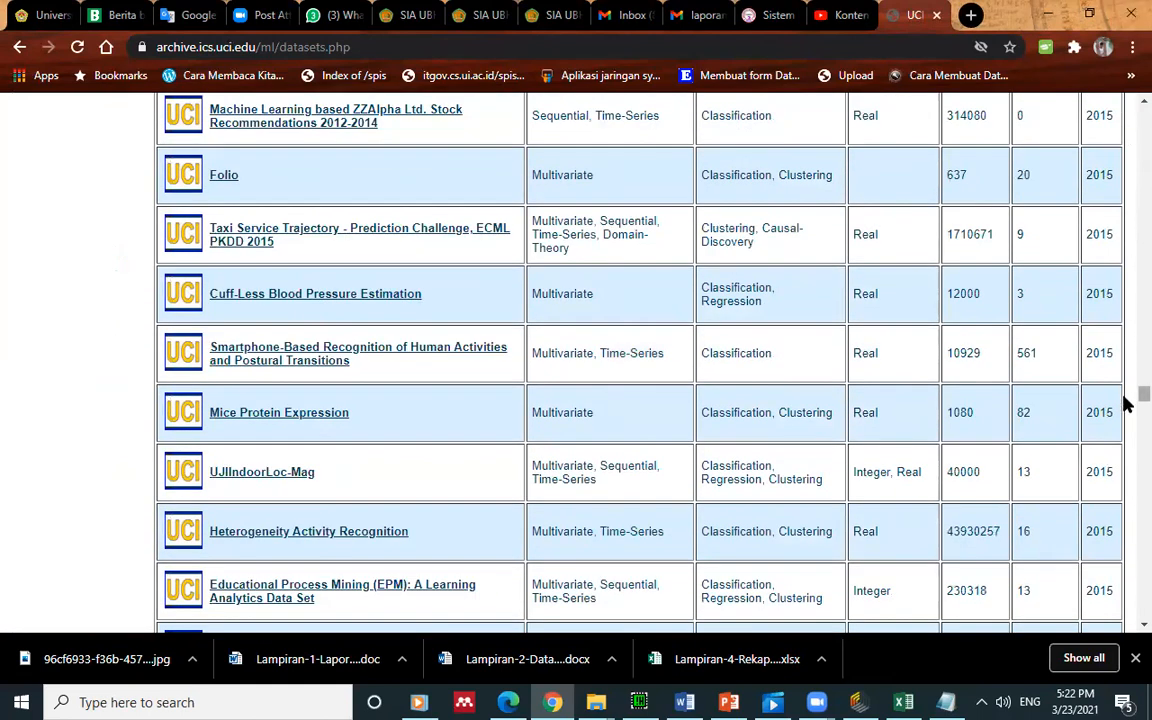
pyautogui.scroll(5, 1124, 136)
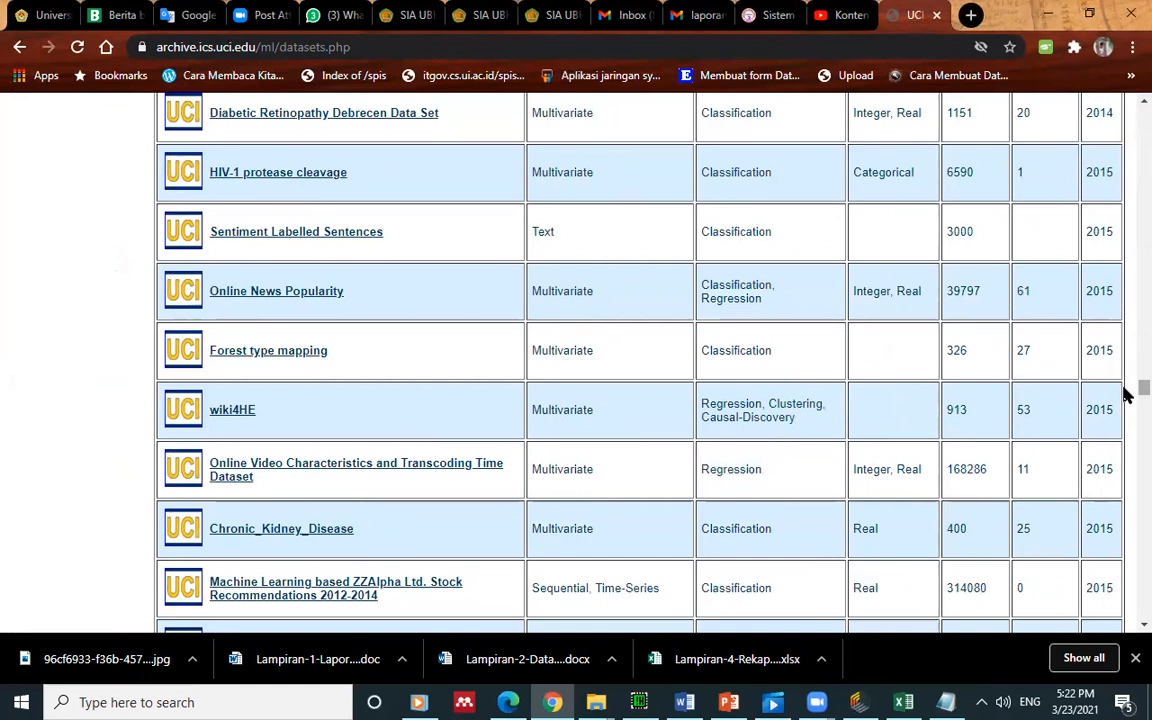
pyautogui.scroll(10, 1124, 175)
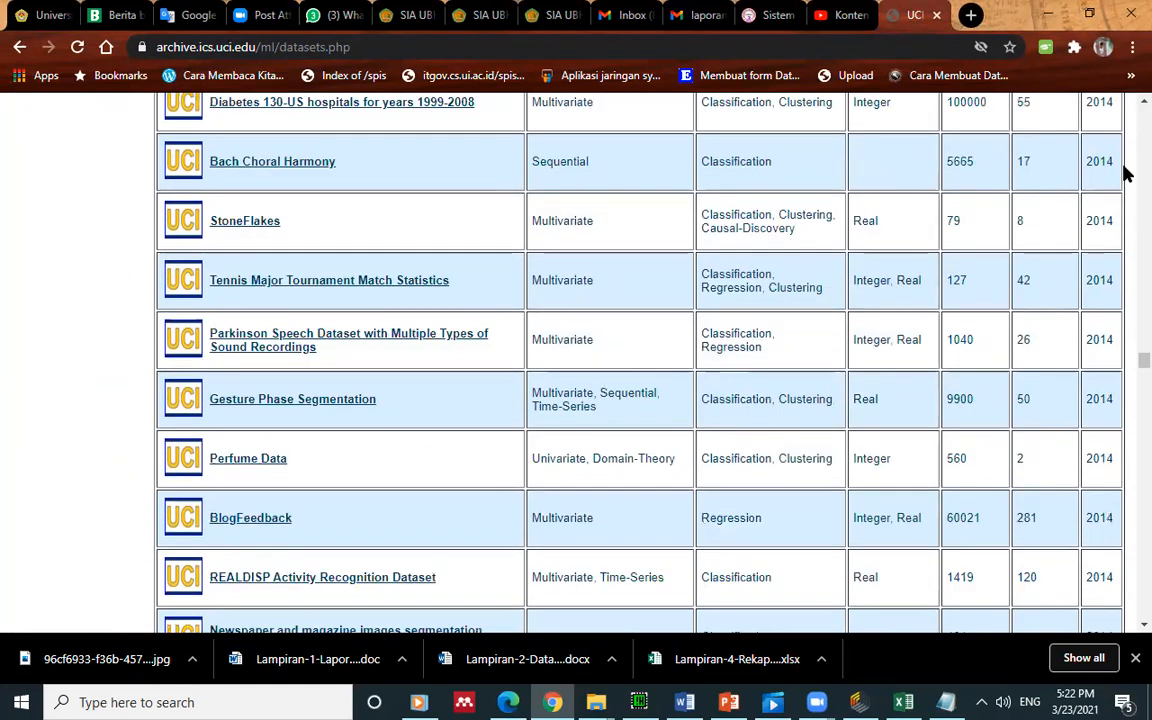
pyautogui.scroll(5, 1124, 355)
pyautogui.scroll(15, 1124, 340)
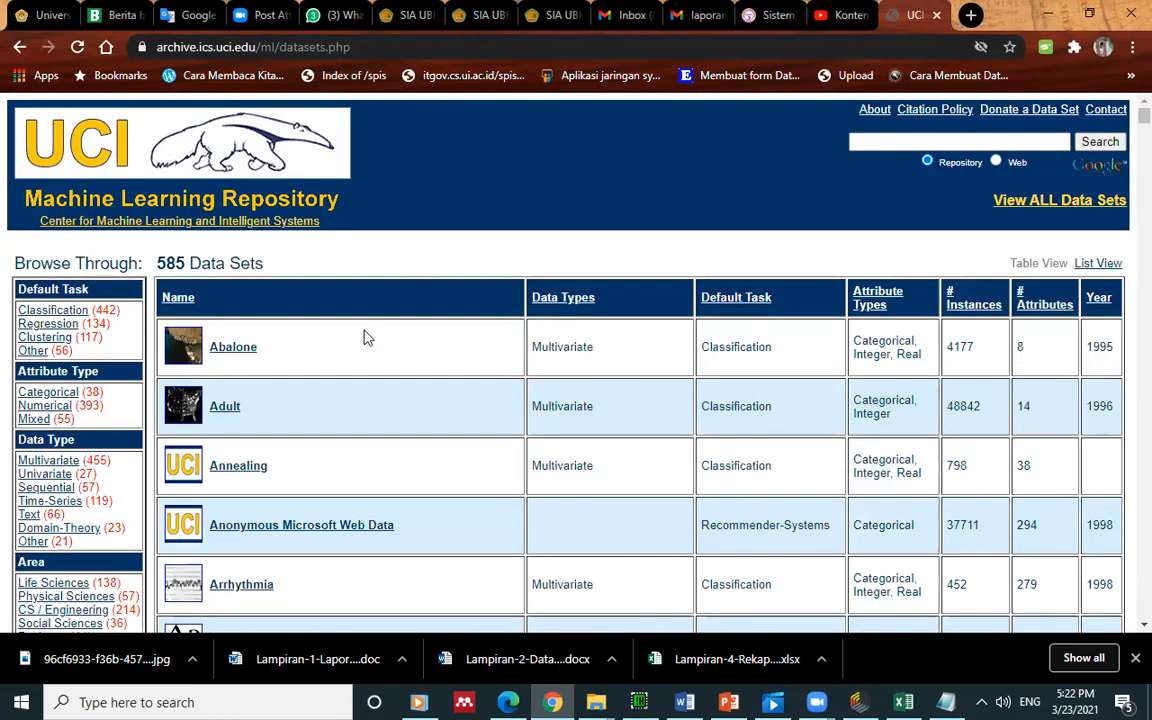
# Filter the data sets by the Classification default task and open the Breast Cancer data set
pyautogui.doubleClick(55, 312)
pyautogui.click(55, 312)
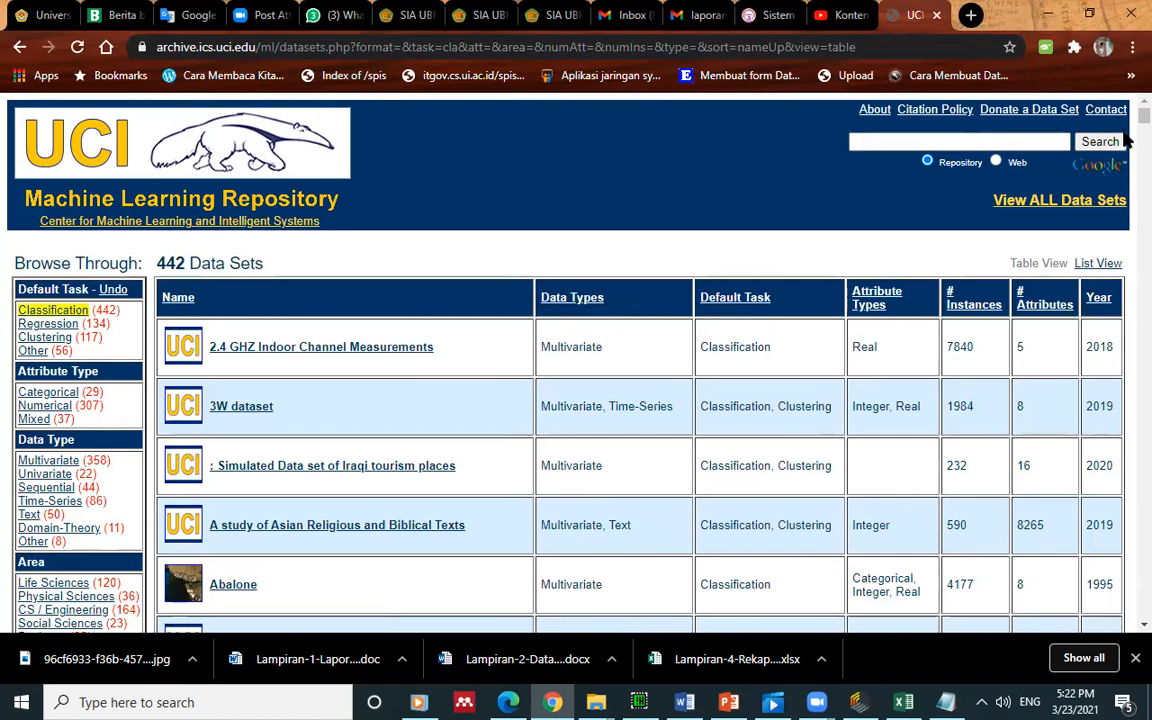
pyautogui.scroll(-5, 1126, 150)
pyautogui.scroll(-12, 1126, 155)
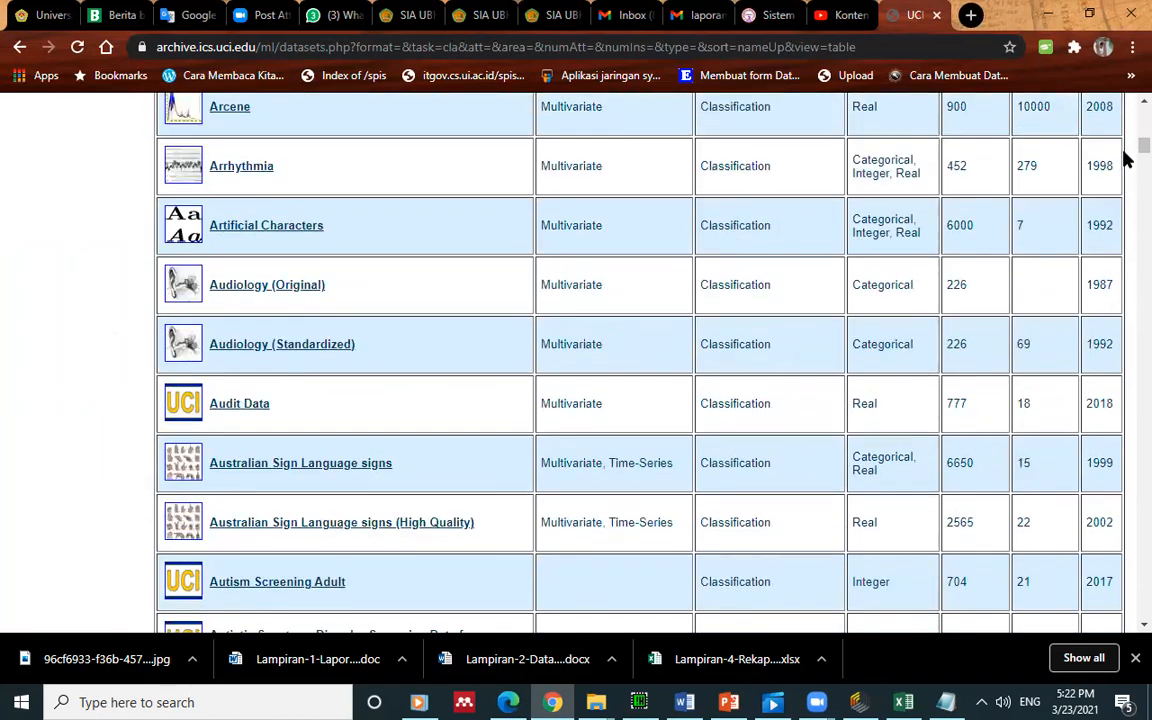
pyautogui.scroll(-4, 1126, 160)
pyautogui.scroll(-12, 1126, 165)
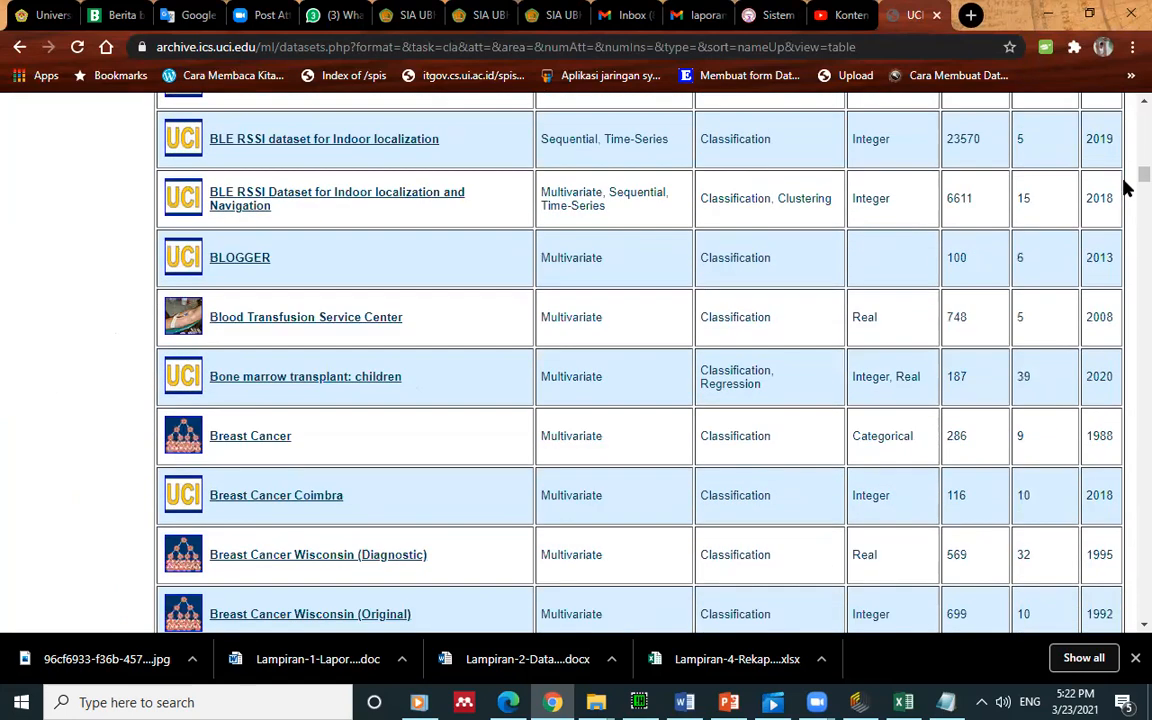
pyautogui.scroll(-2, 1126, 188)
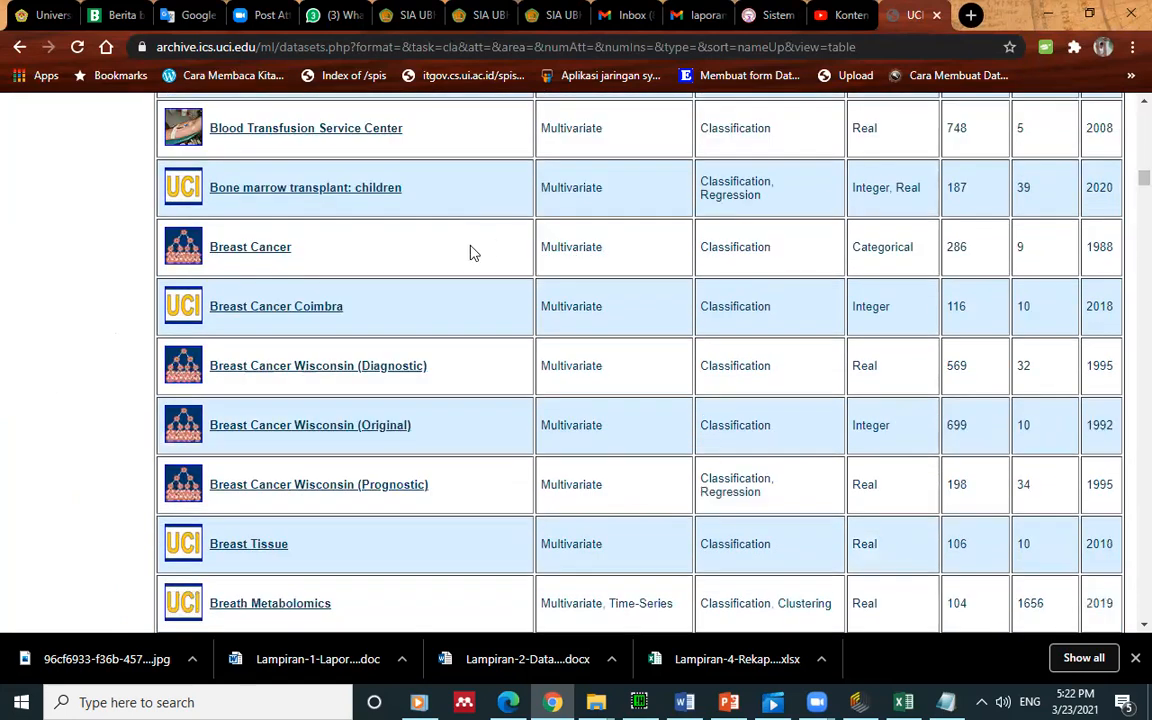
pyautogui.click(233, 258)
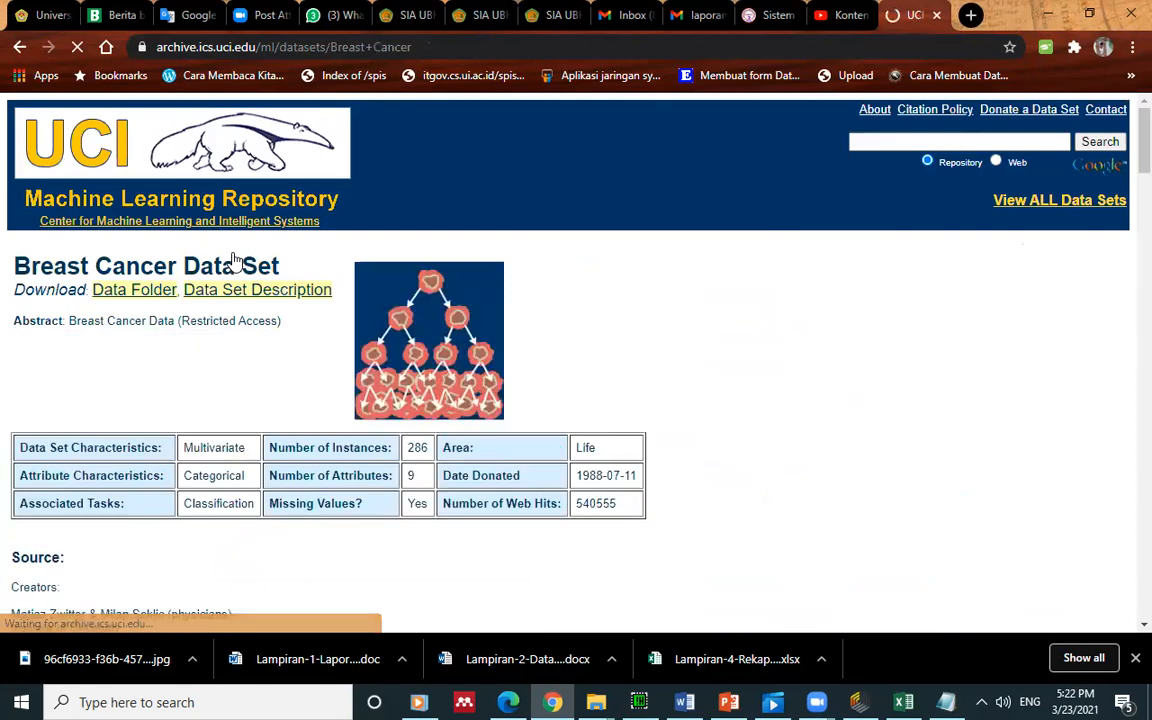
# Download breast-cancer.data from the data folder and breast-cancer.names through the Breast Cancer data set's description link
pyautogui.click(131, 292)
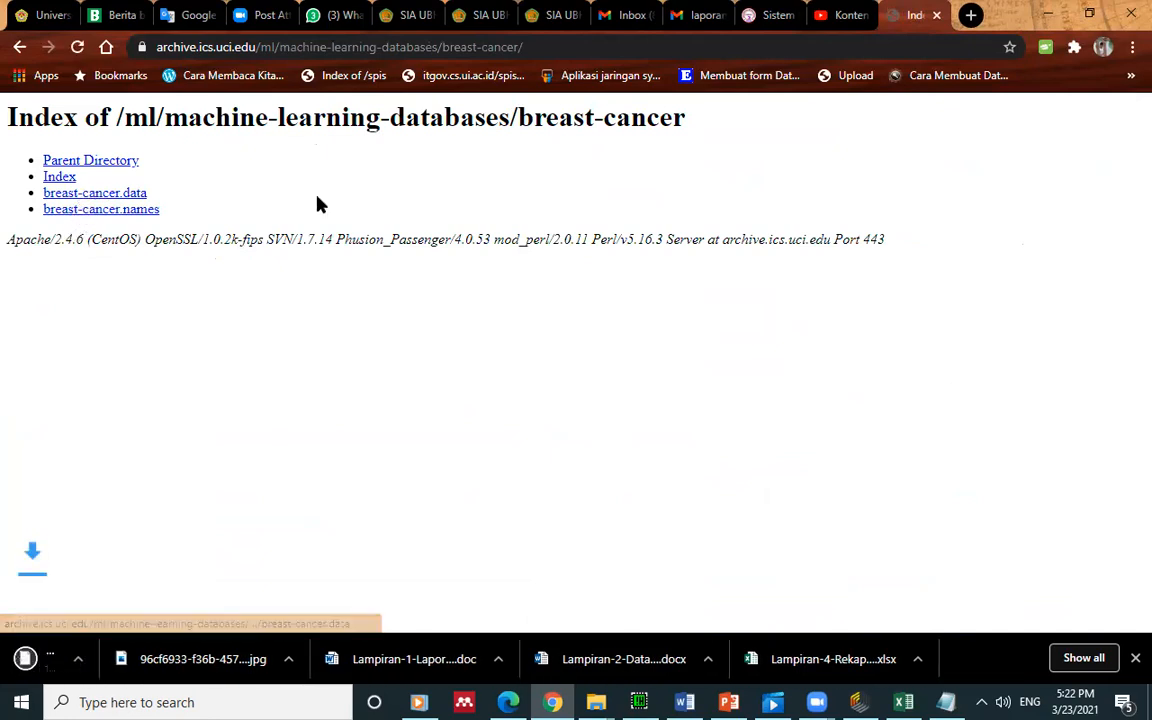
pyautogui.click(19, 47)
pyautogui.click(238, 297)
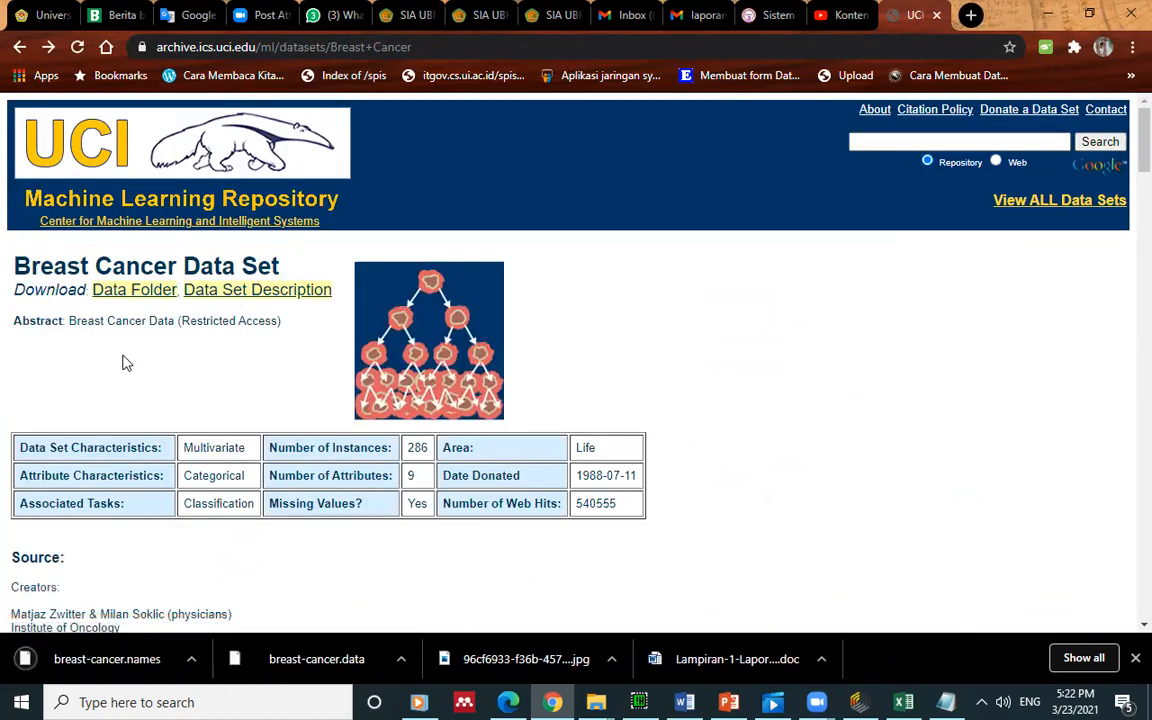
# Download the Index file and another copy of breast-cancer.data from the data folder, and return to the Classification data set list
pyautogui.click(124, 289)
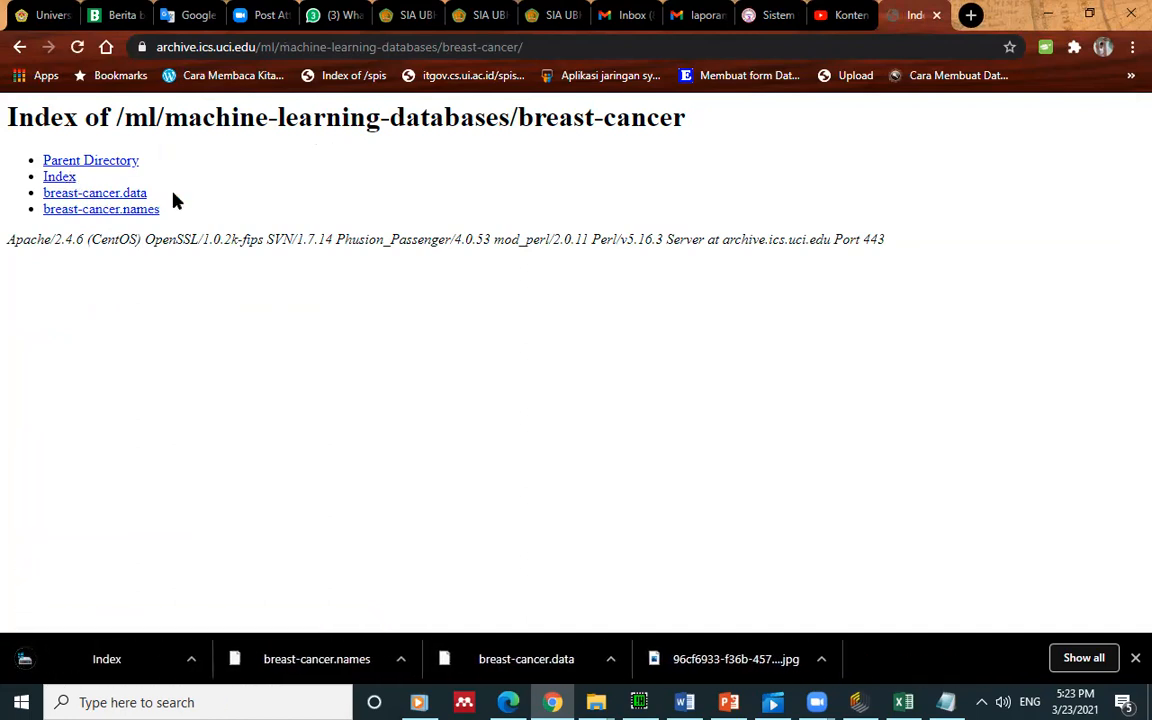
pyautogui.click(92, 192)
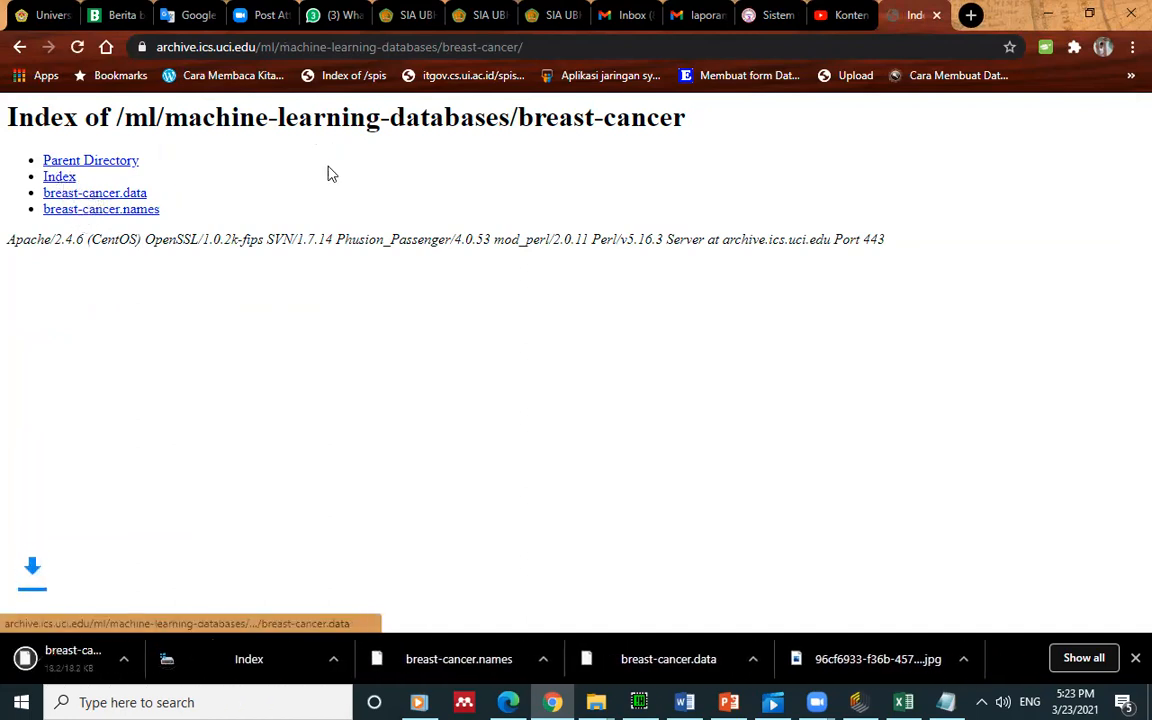
pyautogui.click(18, 47)
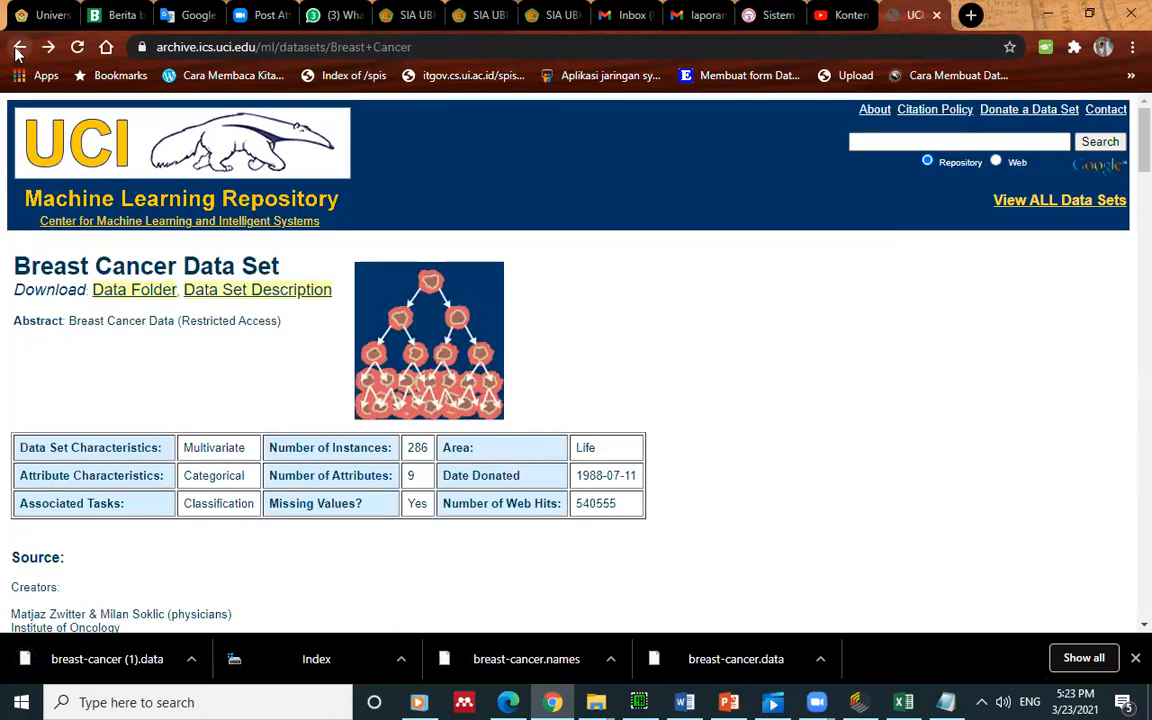
pyautogui.click(18, 47)
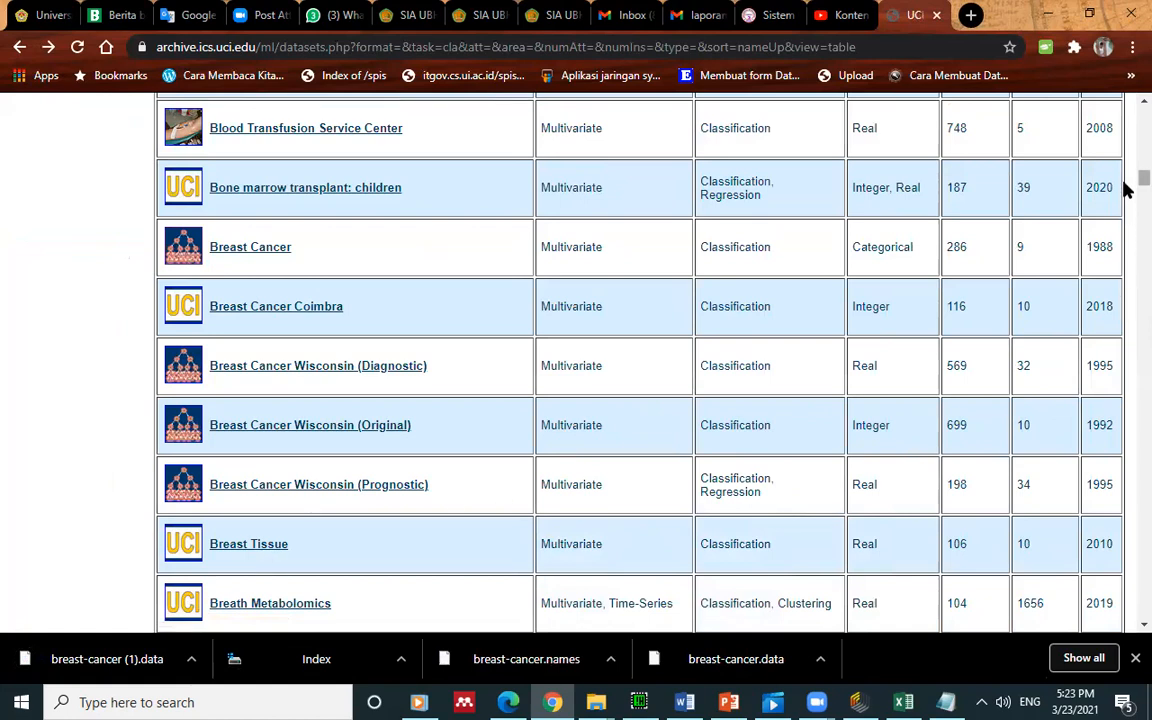
# Download messidor_features.arff from the Diabetic Retinopathy Debrecen Data Set's data folder and return to the Classification data set list
pyautogui.scroll(-10, 1125, 222)
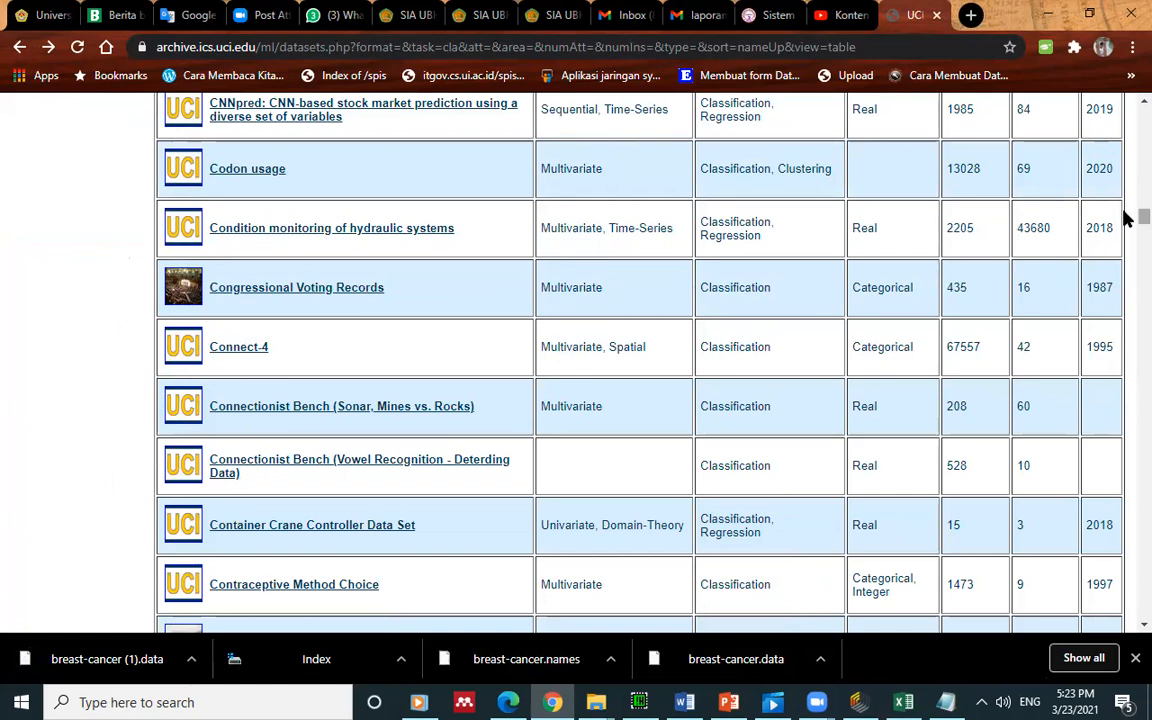
pyautogui.scroll(-10, 1124, 225)
pyautogui.scroll(-2, 1124, 245)
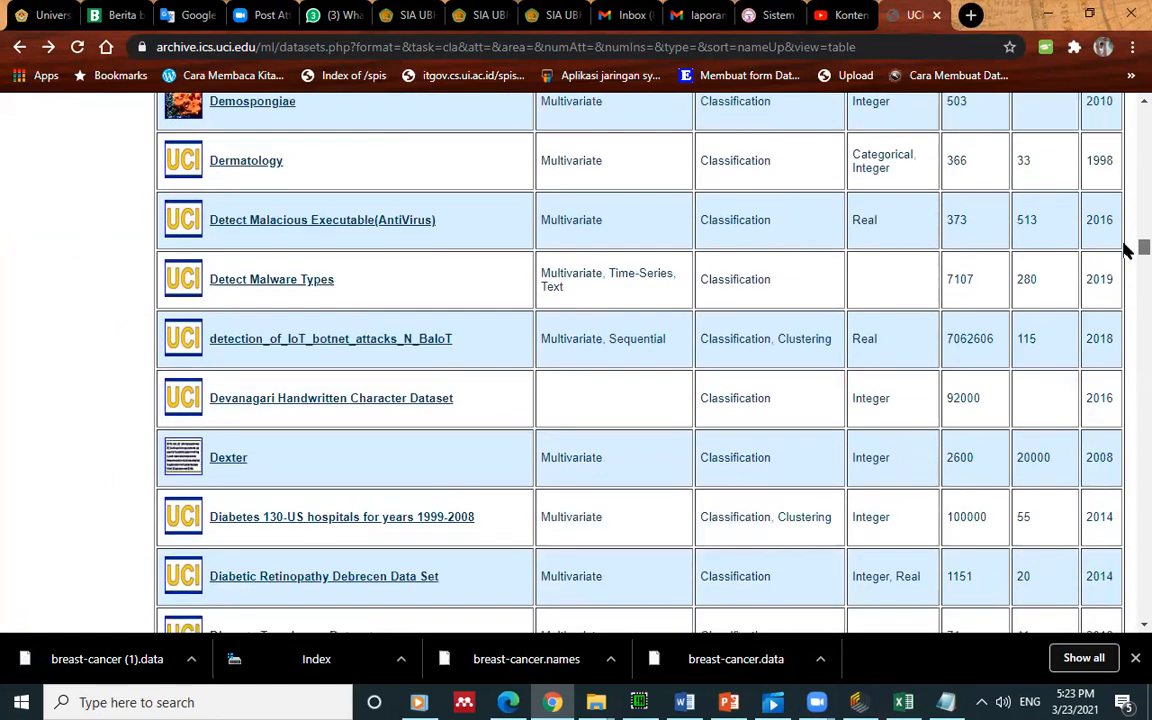
pyautogui.click(322, 578)
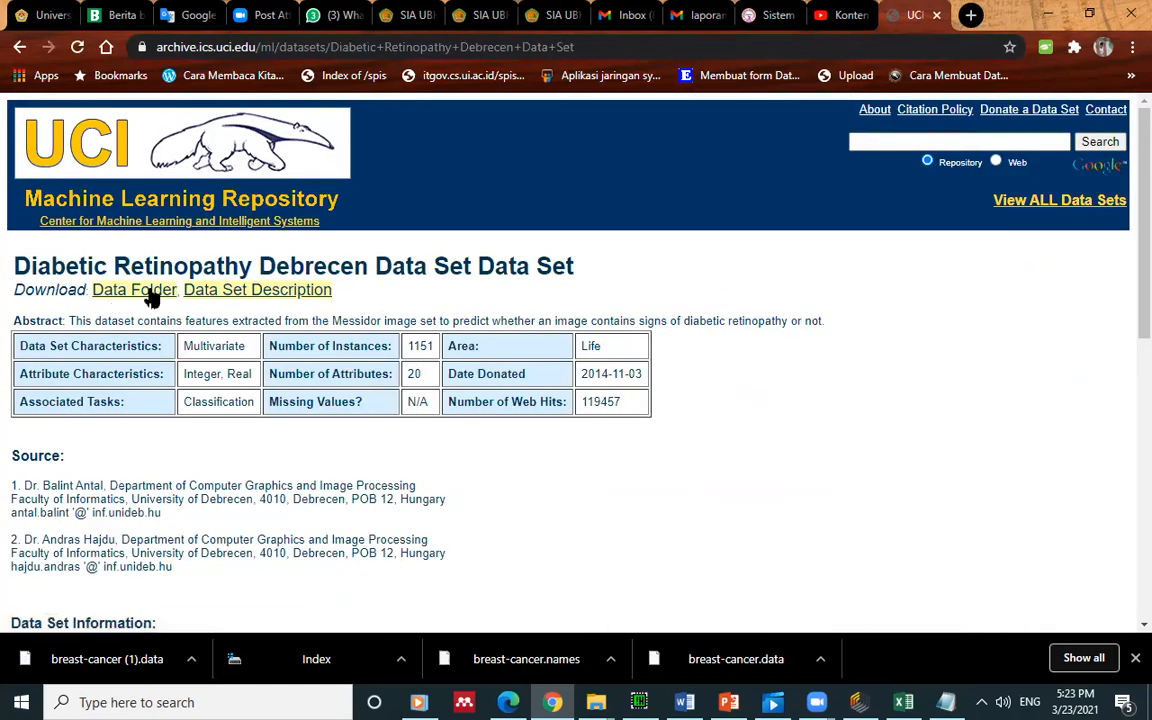
pyautogui.click(149, 292)
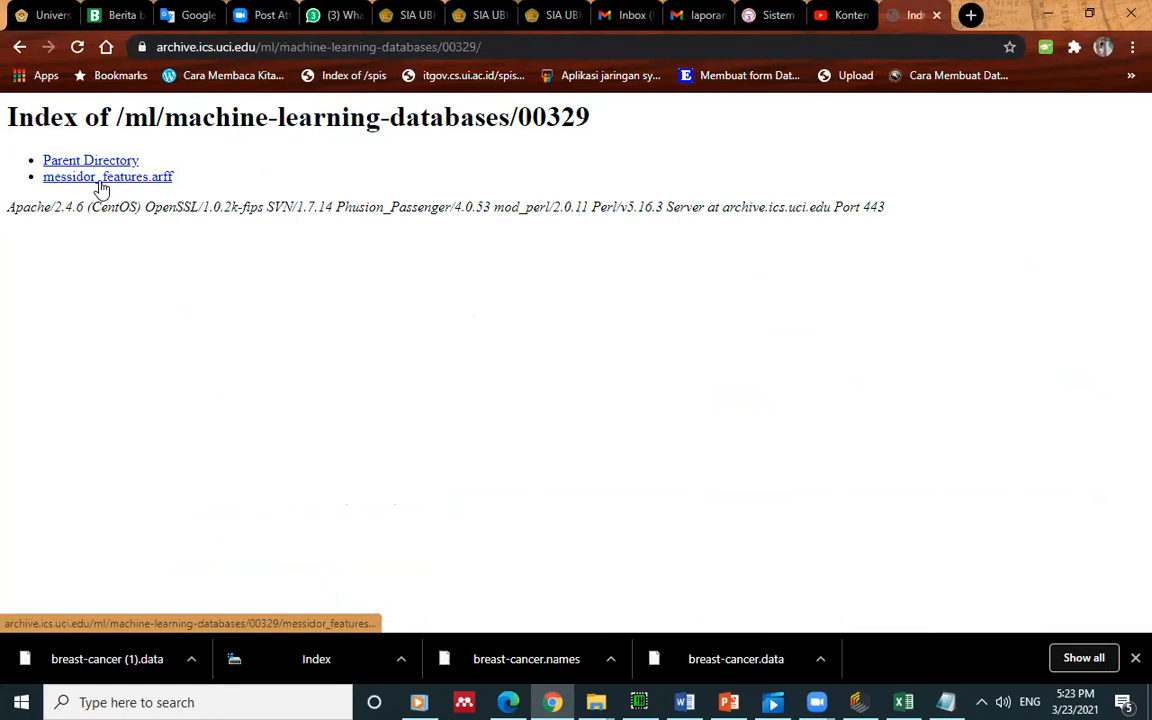
pyautogui.click(100, 178)
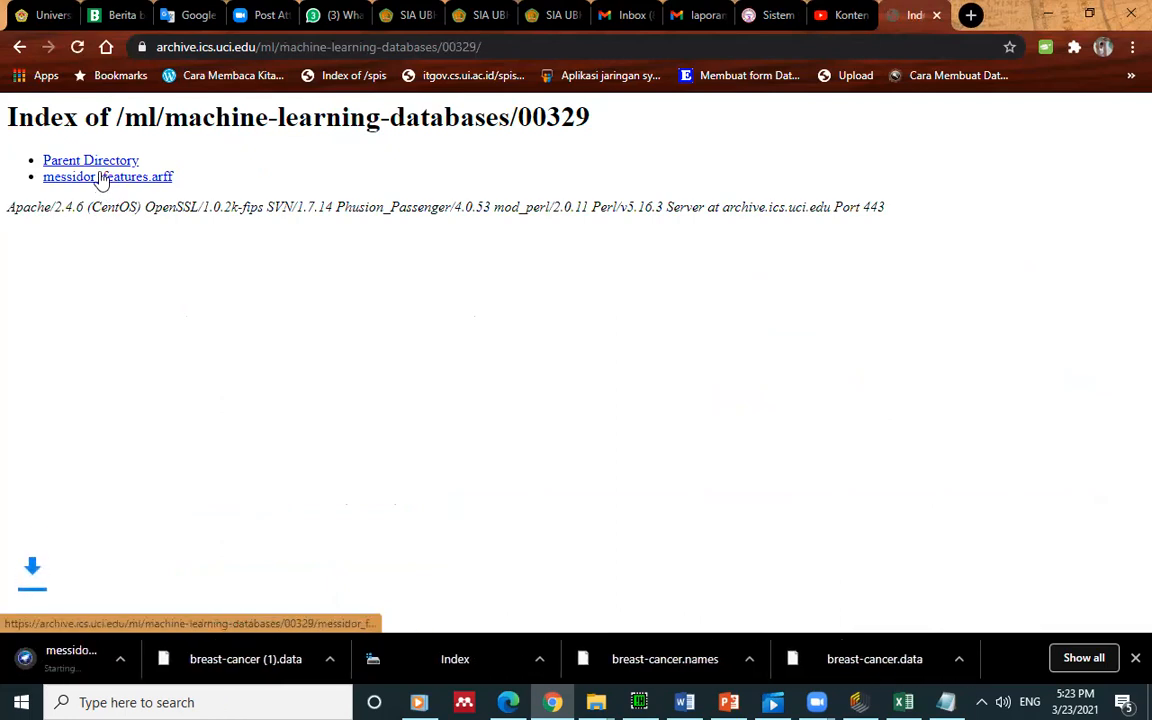
pyautogui.click(18, 50)
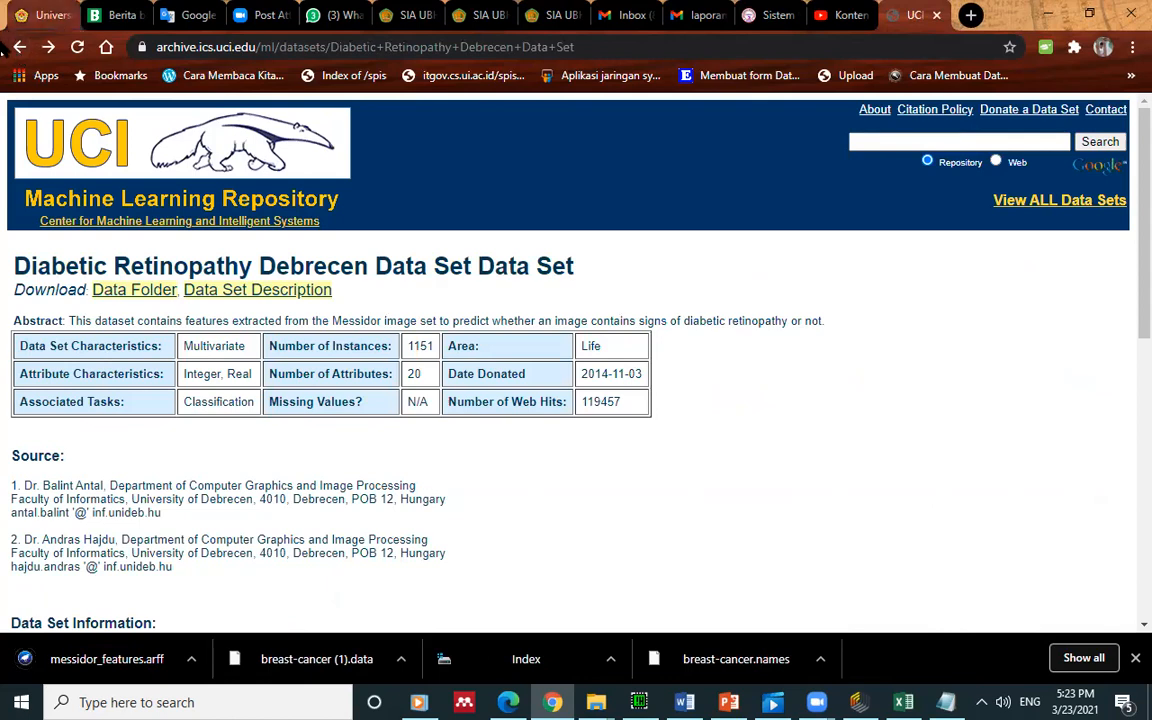
pyautogui.click(19, 47)
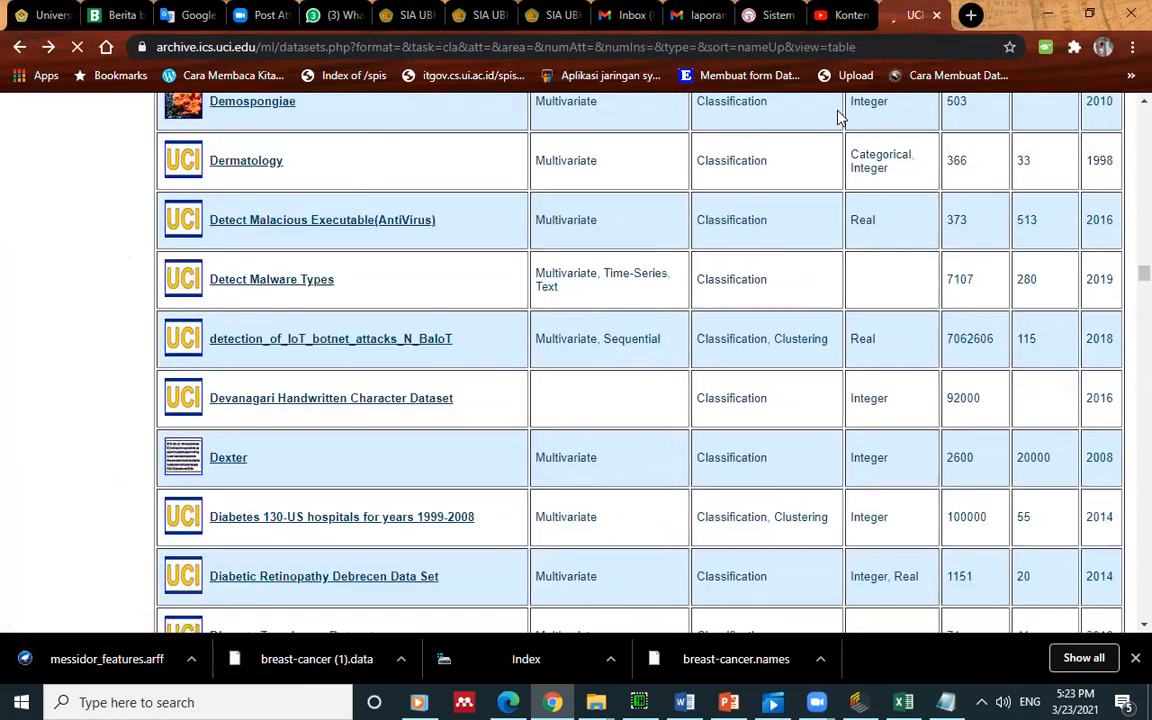
# Search the repository for "iris" and open the Iris Data Set page
pyautogui.moveTo(1142, 246); pyautogui.dragTo(1142, 108)
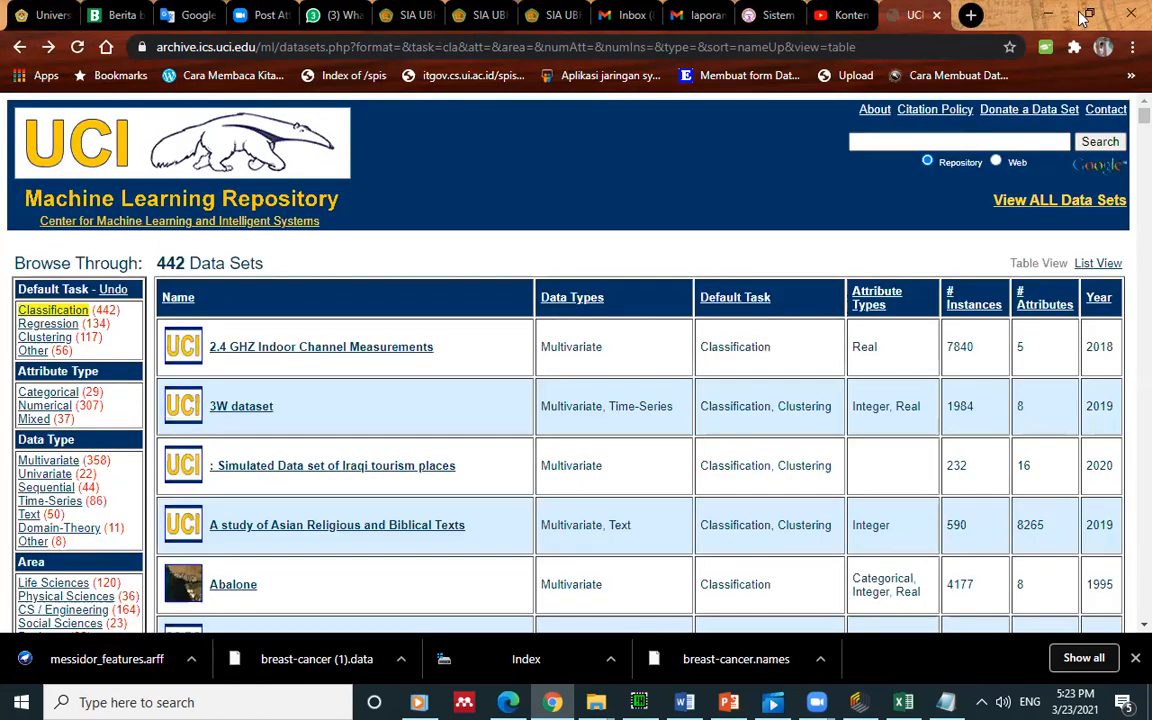
pyautogui.click(878, 142)
pyautogui.write('iris')
pyautogui.press('Return')
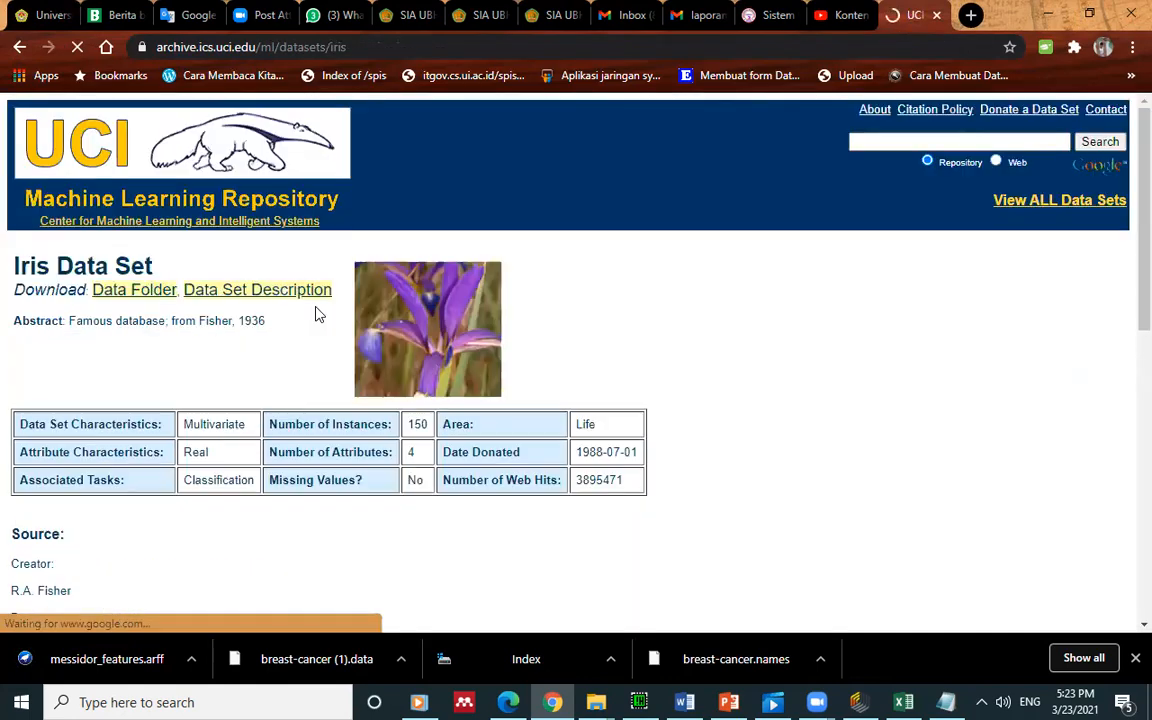
# Download iris.data from the Iris Data Set's data folder and open the downloaded file
pyautogui.click(143, 292)
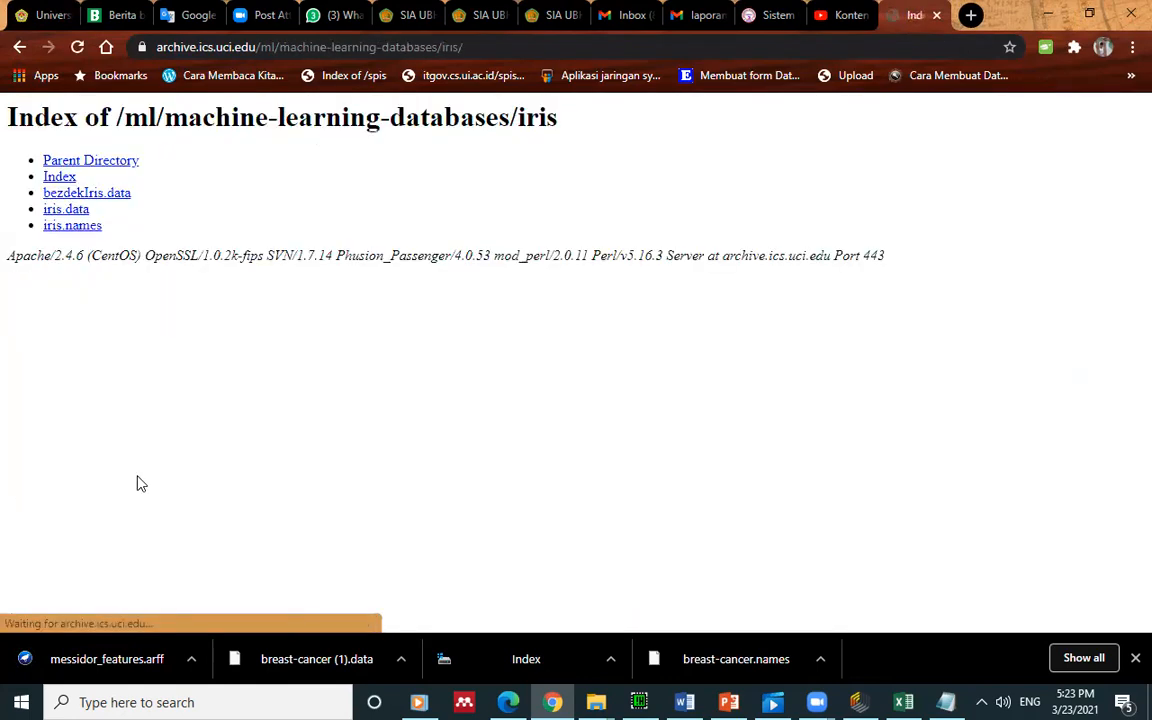
pyautogui.click(70, 212)
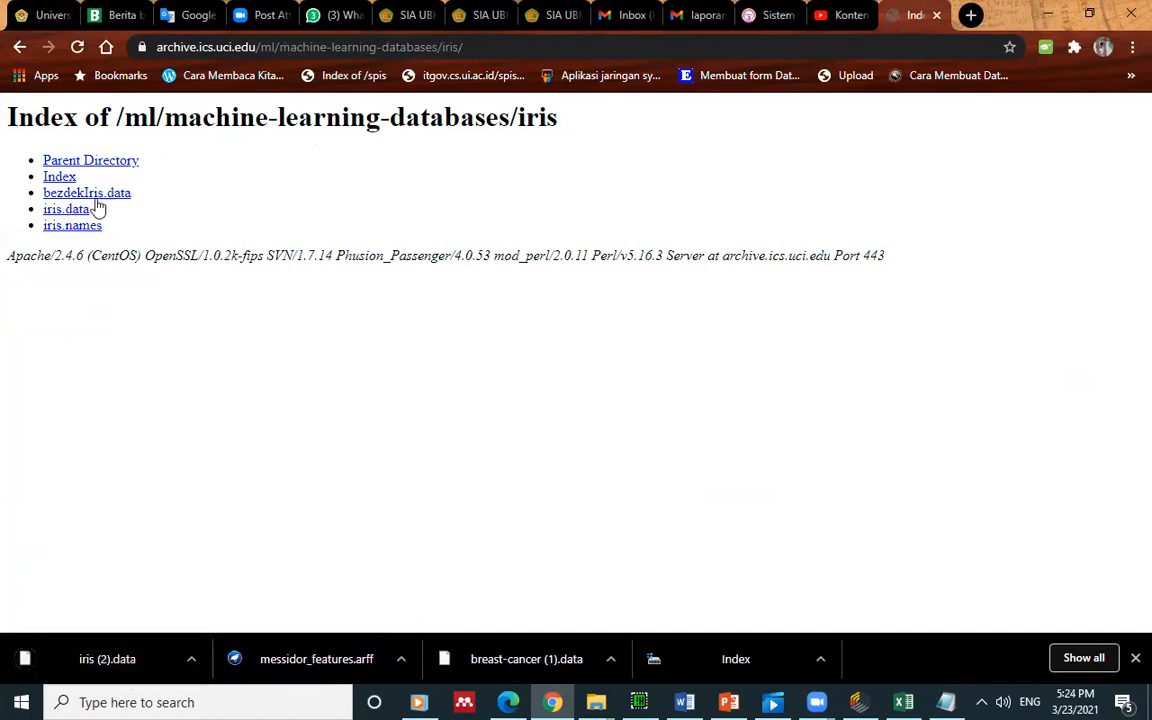
pyautogui.click(100, 667)
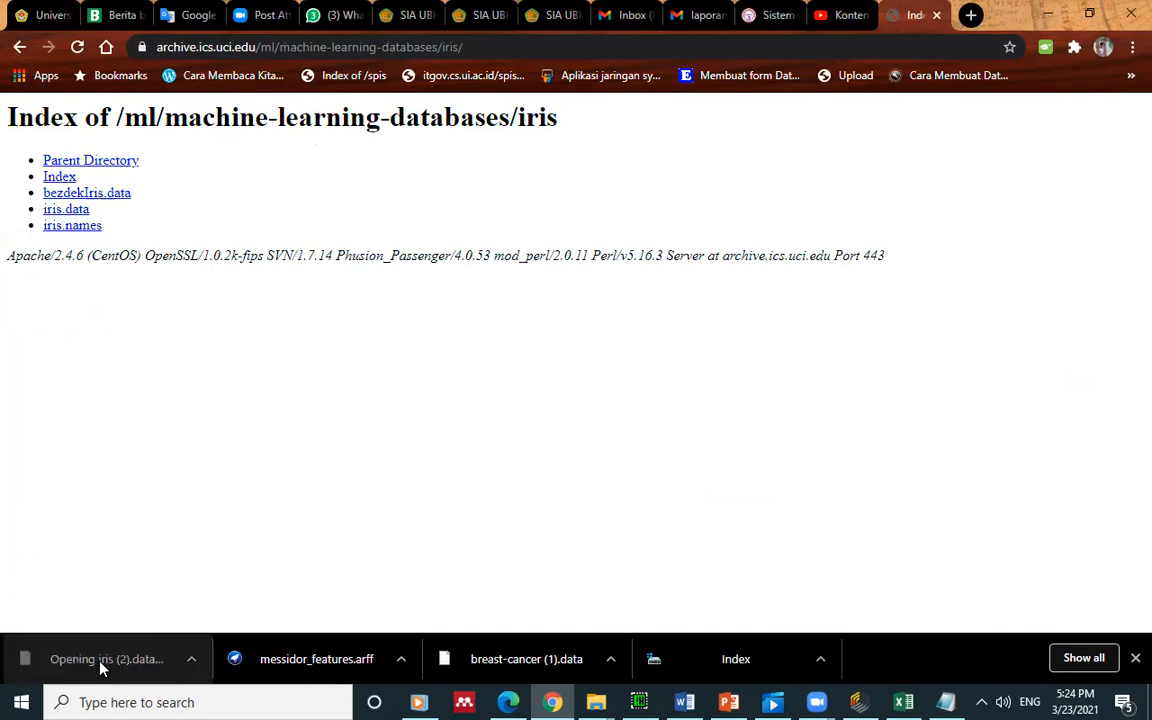
pyautogui.click(768, 357)
# Reopen the data folder from the Iris Data Set page and download another copy of iris.data plus iris.names
pyautogui.click(20, 47)
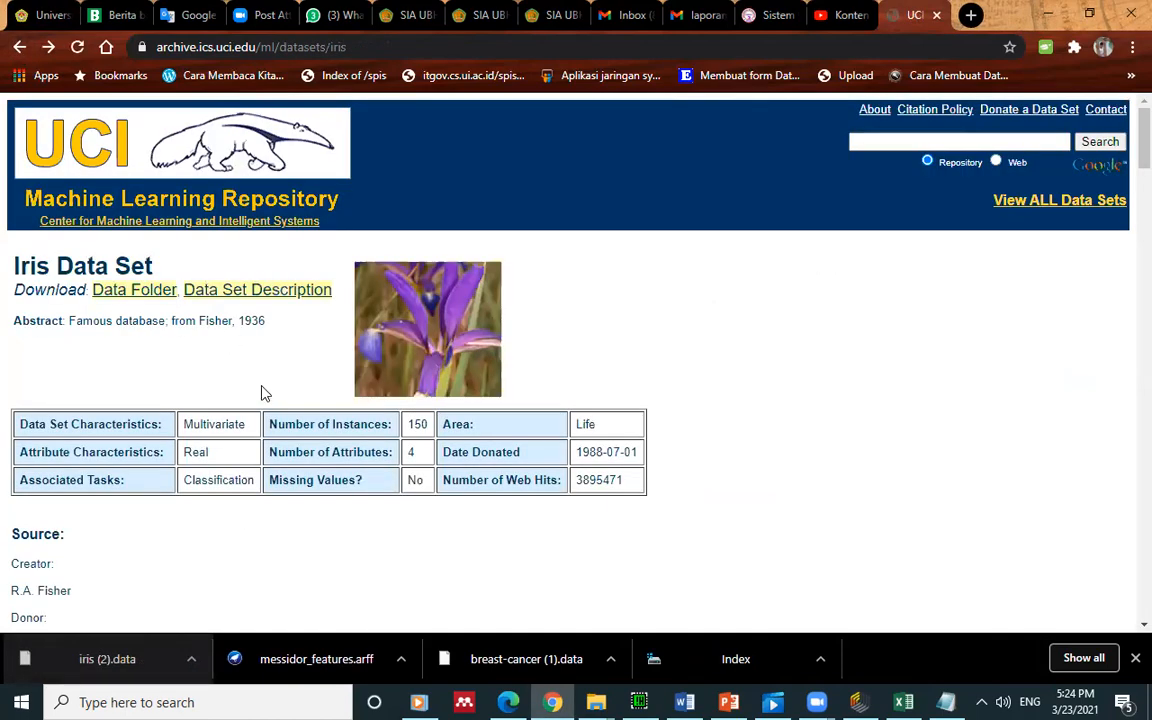
pyautogui.click(144, 290)
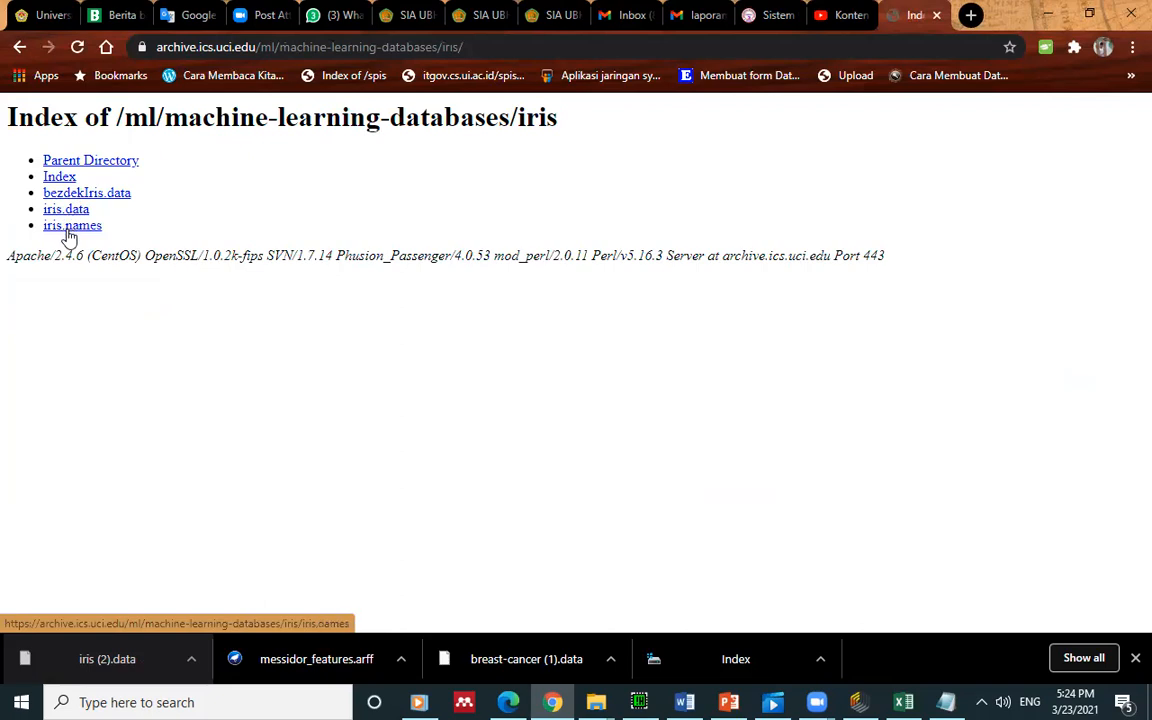
pyautogui.click(69, 212)
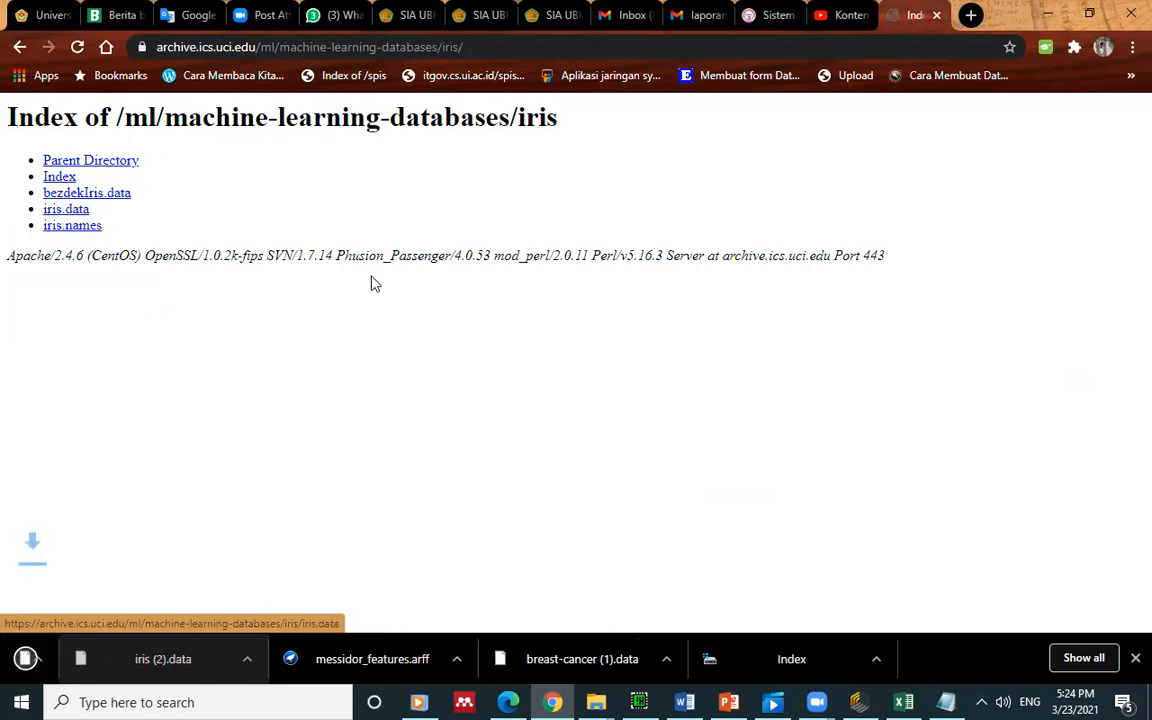
pyautogui.click(64, 228)
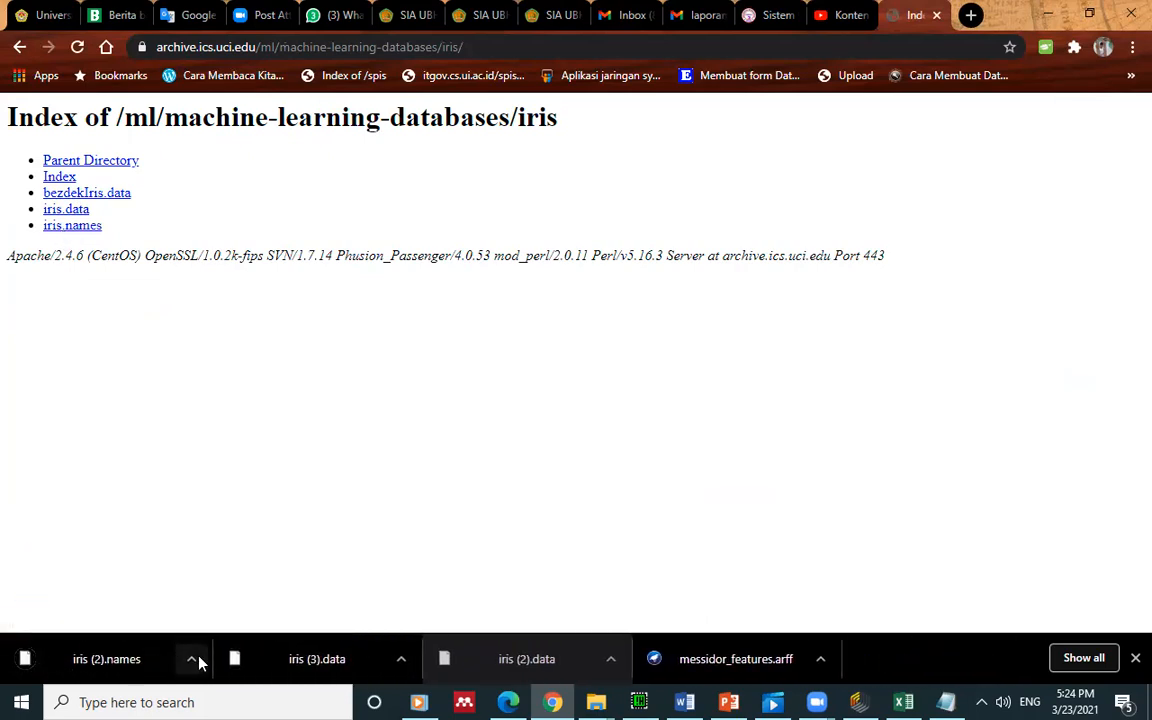
# Try a web search for "kangalange"
pyautogui.click(187, 46)
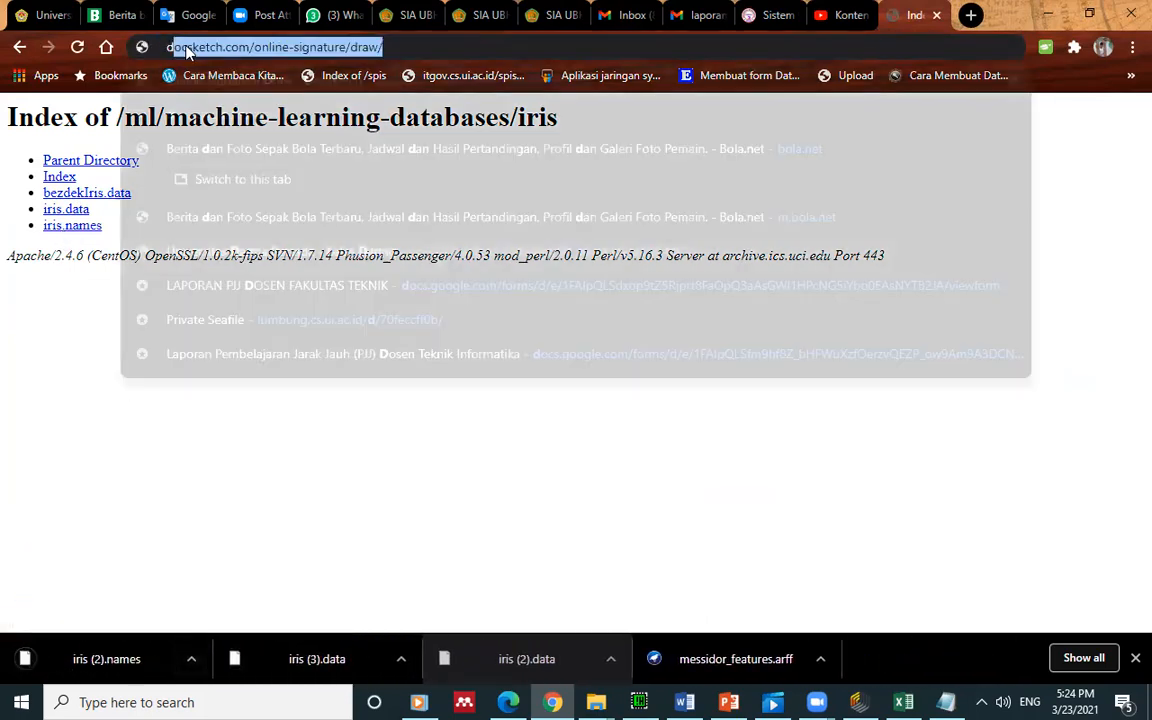
pyautogui.write('da')
pyautogui.press('BackSpace')
pyautogui.press('BackSpace')
pyautogui.press('BackSpace')
pyautogui.write('ka')
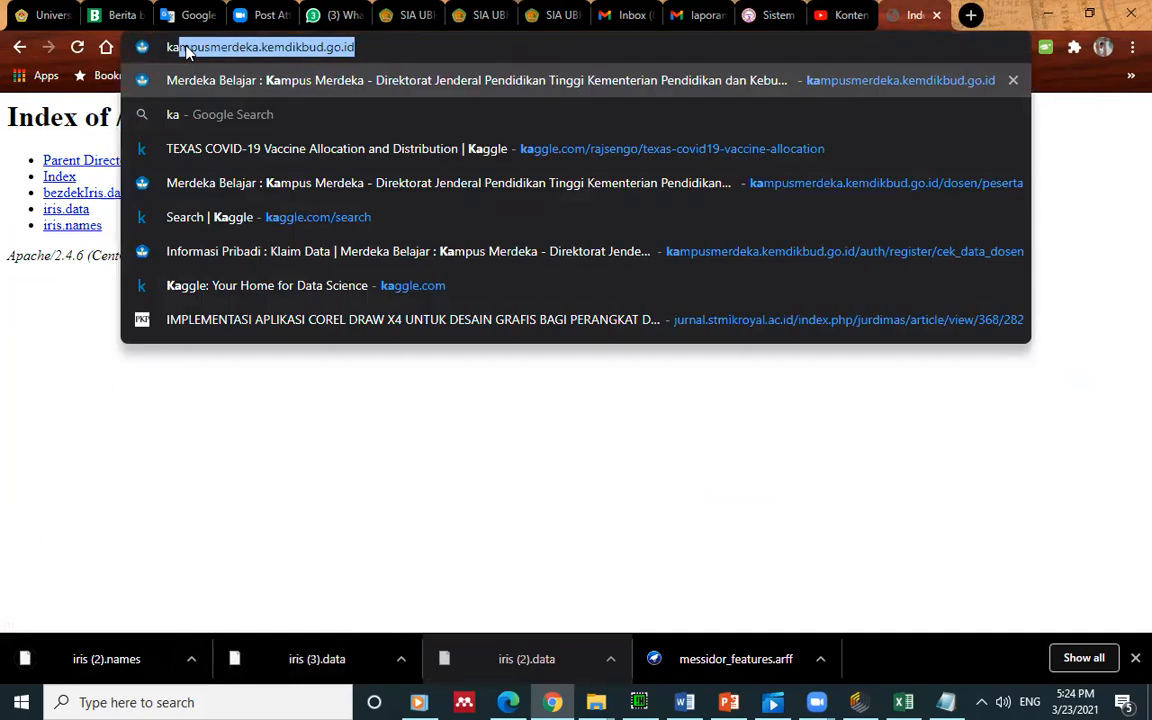
pyautogui.write('ngalange')
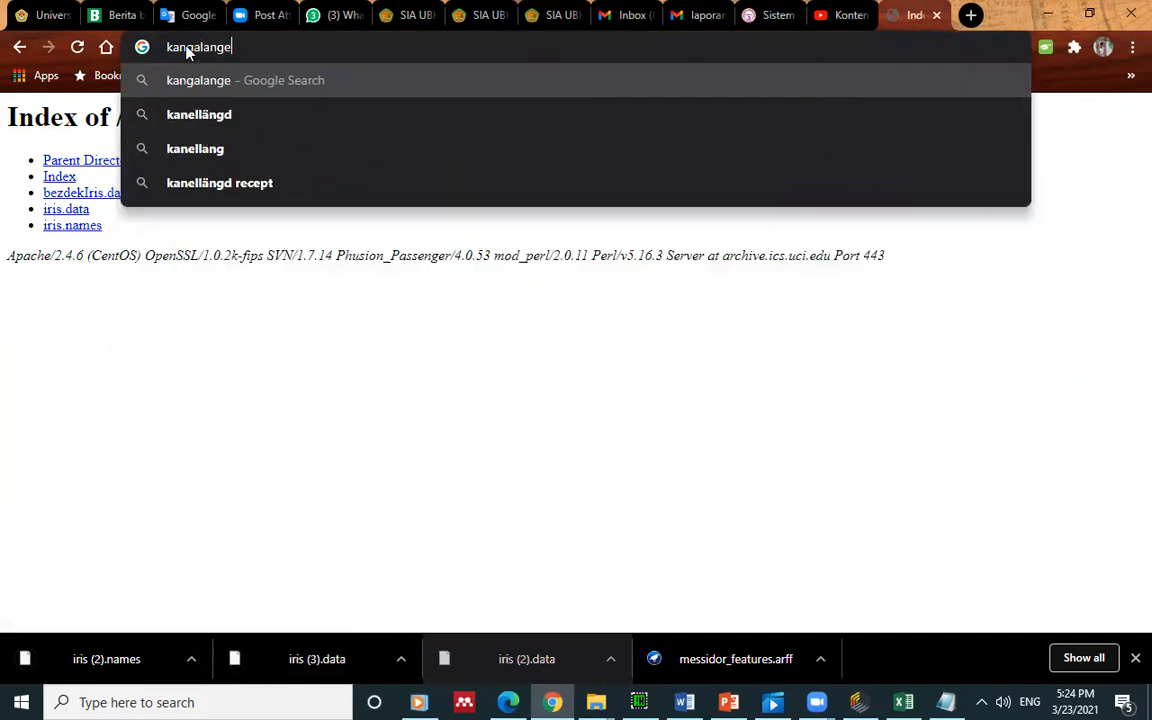
pyautogui.press('Return')
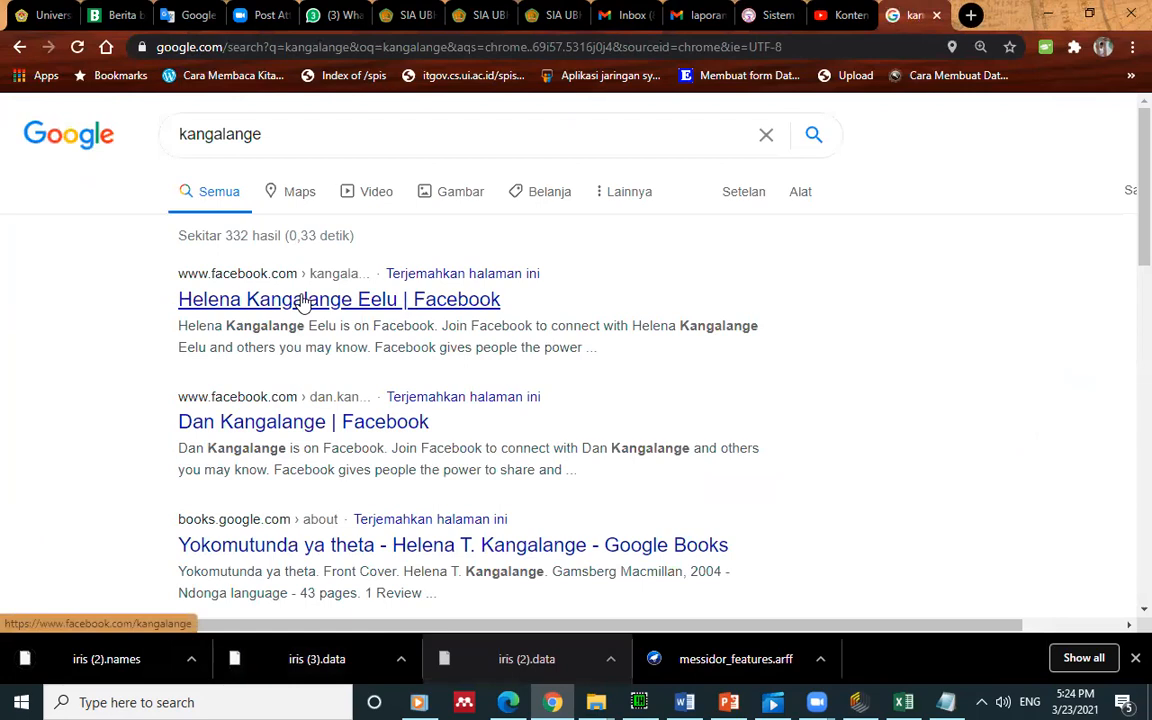
# Try a web search for "kanlange" instead
pyautogui.click(213, 134)
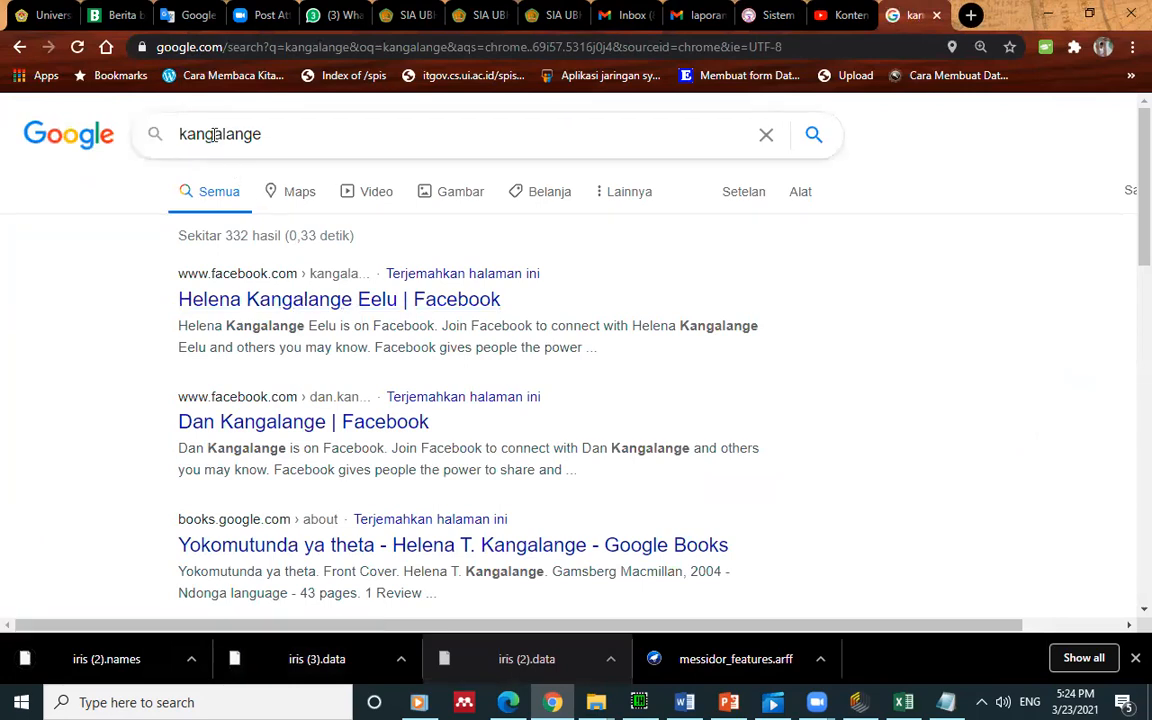
pyautogui.doubleClick(213, 134)
pyautogui.write('kan')
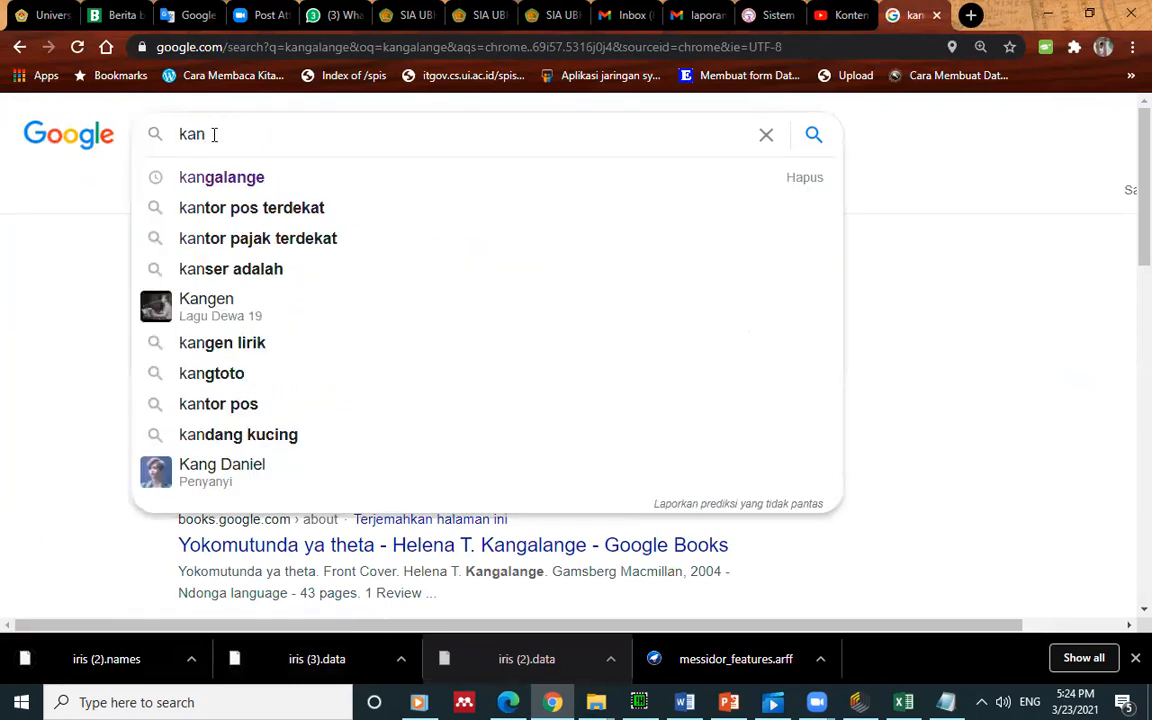
pyautogui.write('lange')
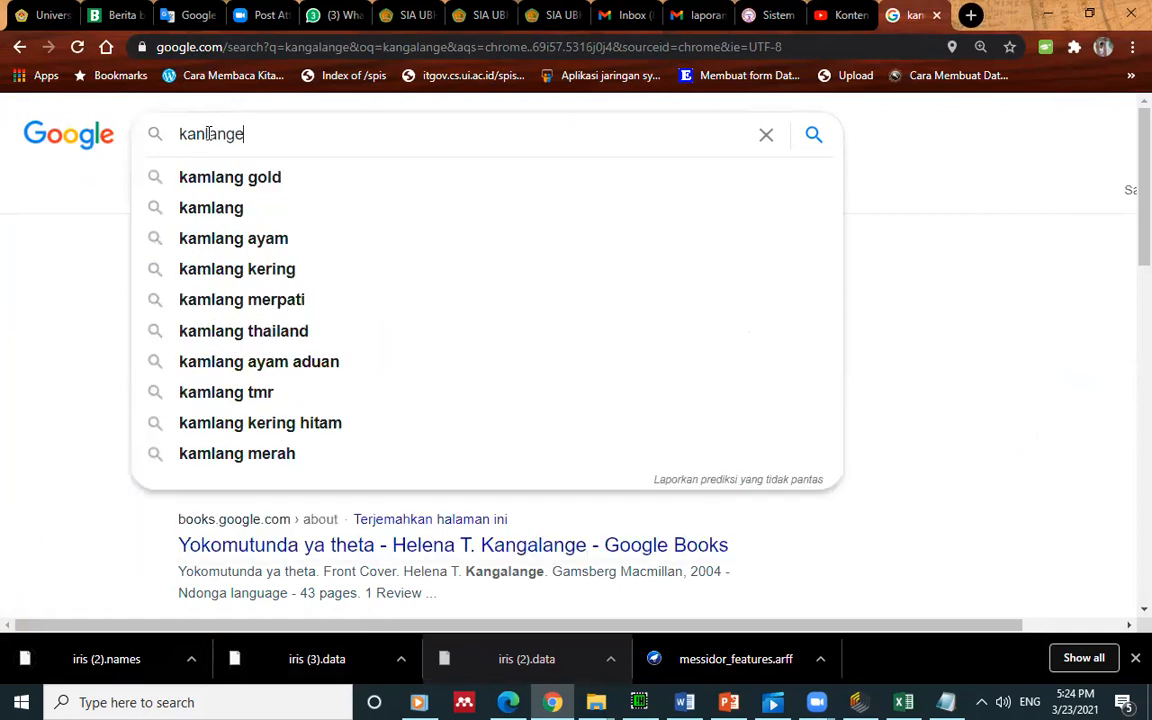
pyautogui.press('Return')
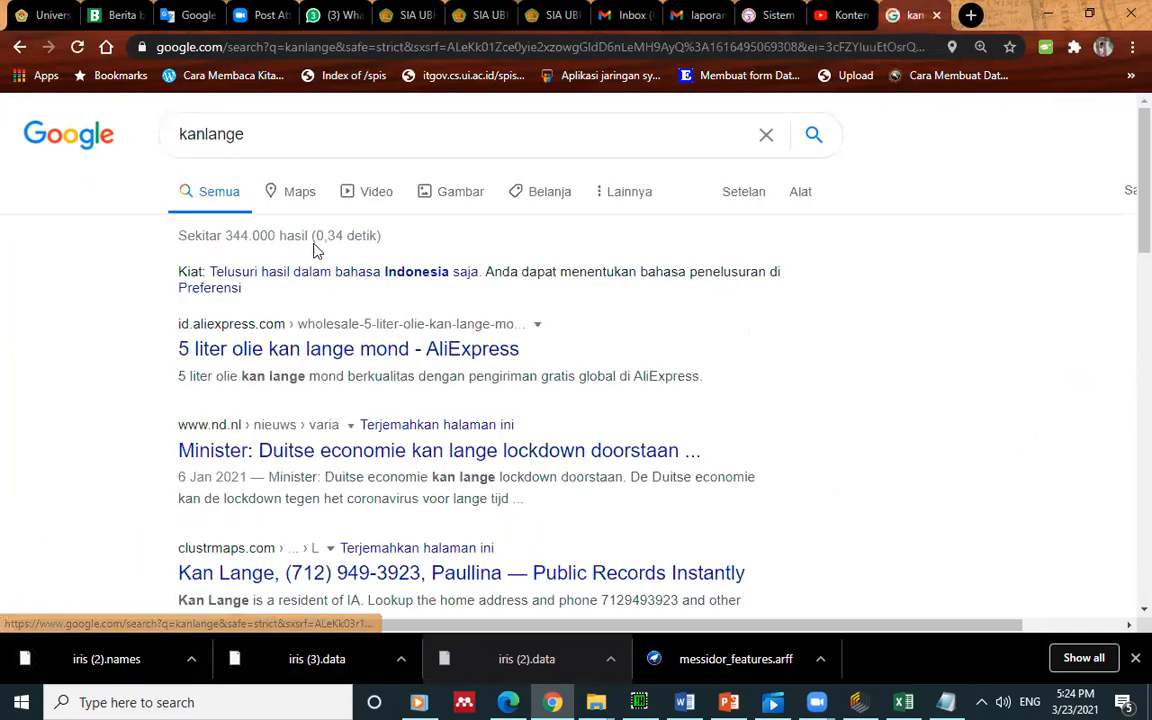
# Search Google for "iris dataset.csv" and open the Iris Species result on Kaggle
pyautogui.click(239, 145)
pyautogui.press('BackSpace')
pyautogui.press('BackSpace')
pyautogui.press('BackSpace')
pyautogui.press('BackSpace')
pyautogui.press('BackSpace')
pyautogui.press('BackSpace')
pyautogui.press('BackSpace')
pyautogui.press('BackSpace')
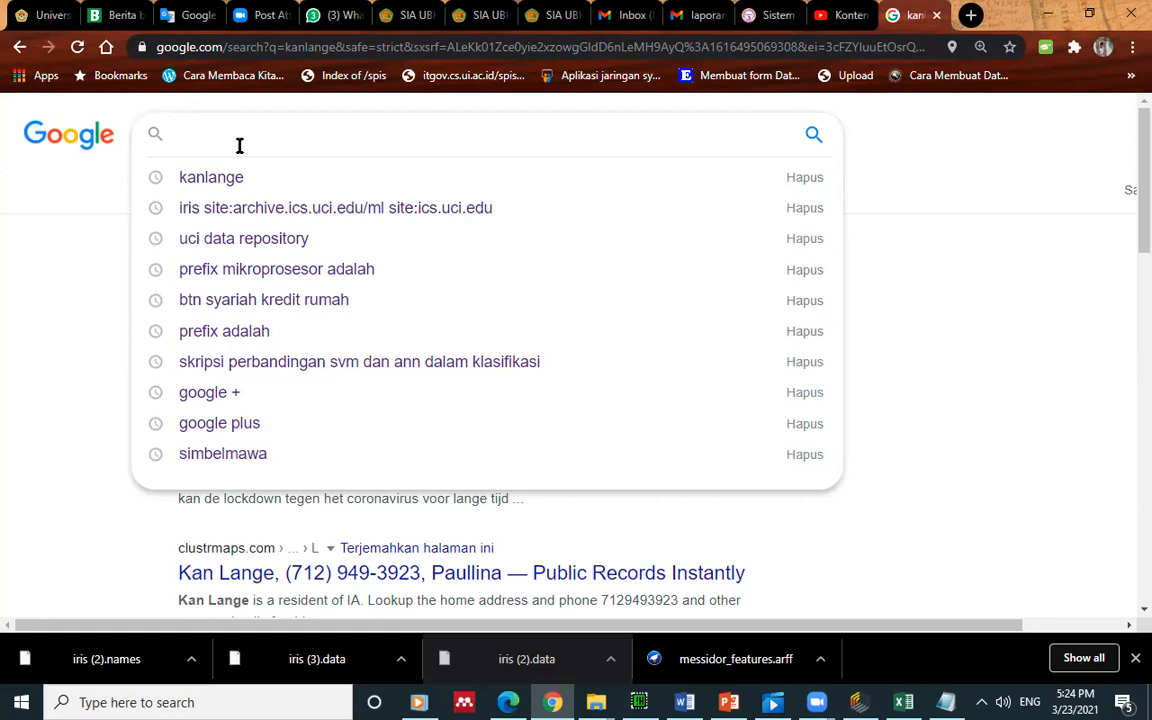
pyautogui.write('irish')
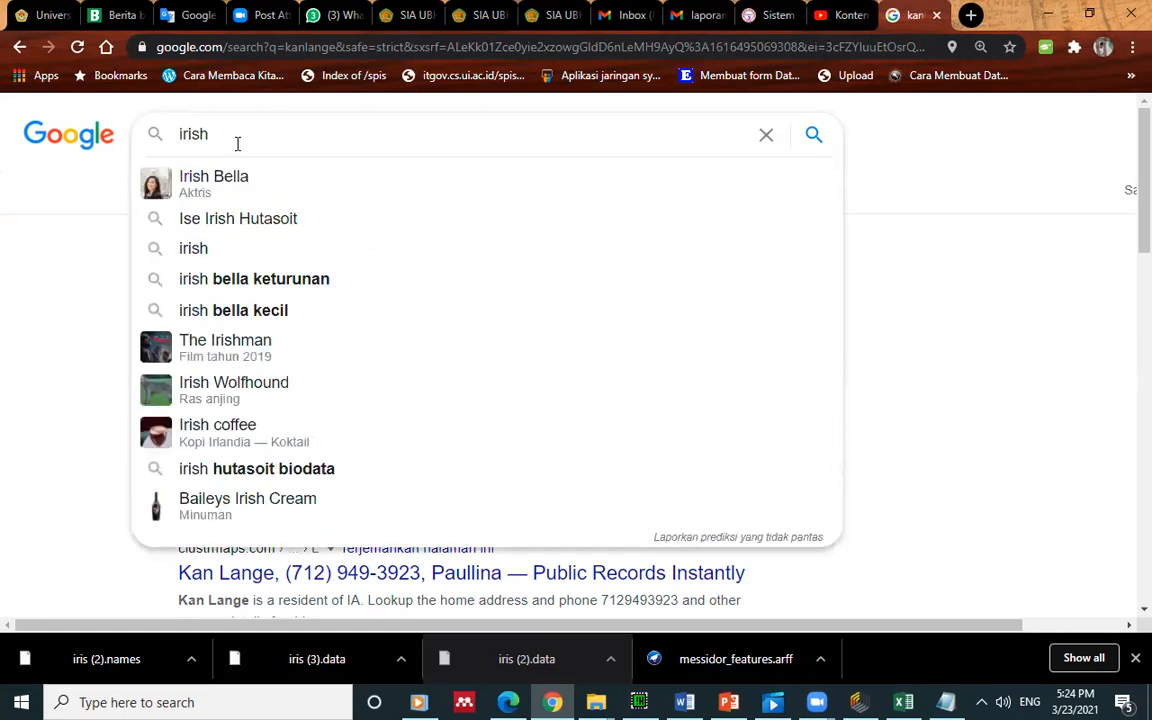
pyautogui.press('BackSpace')
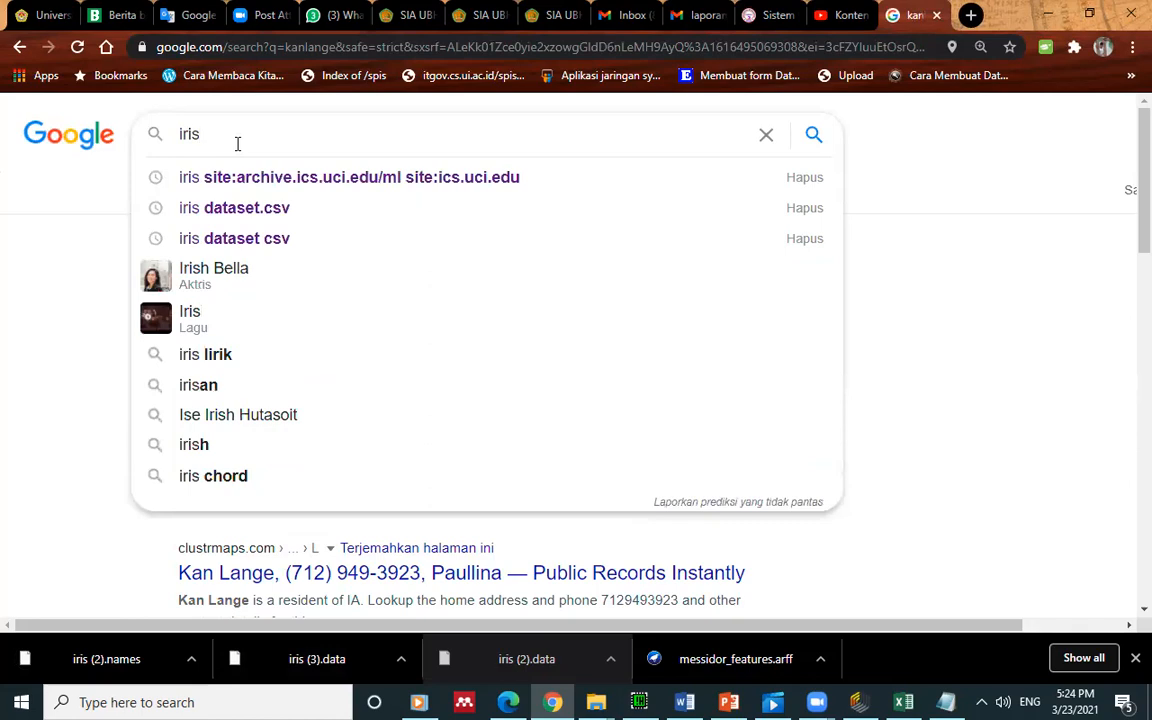
pyautogui.press('Down')
pyautogui.press('Down')
pyautogui.press('Return')
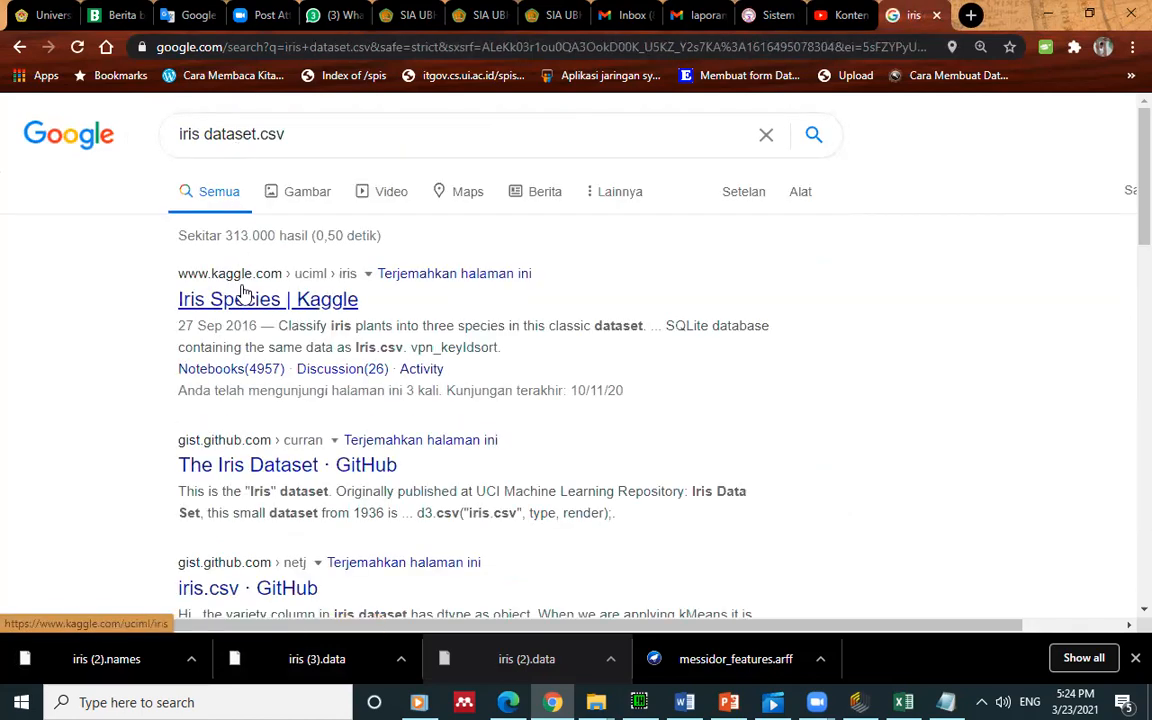
pyautogui.click(248, 301)
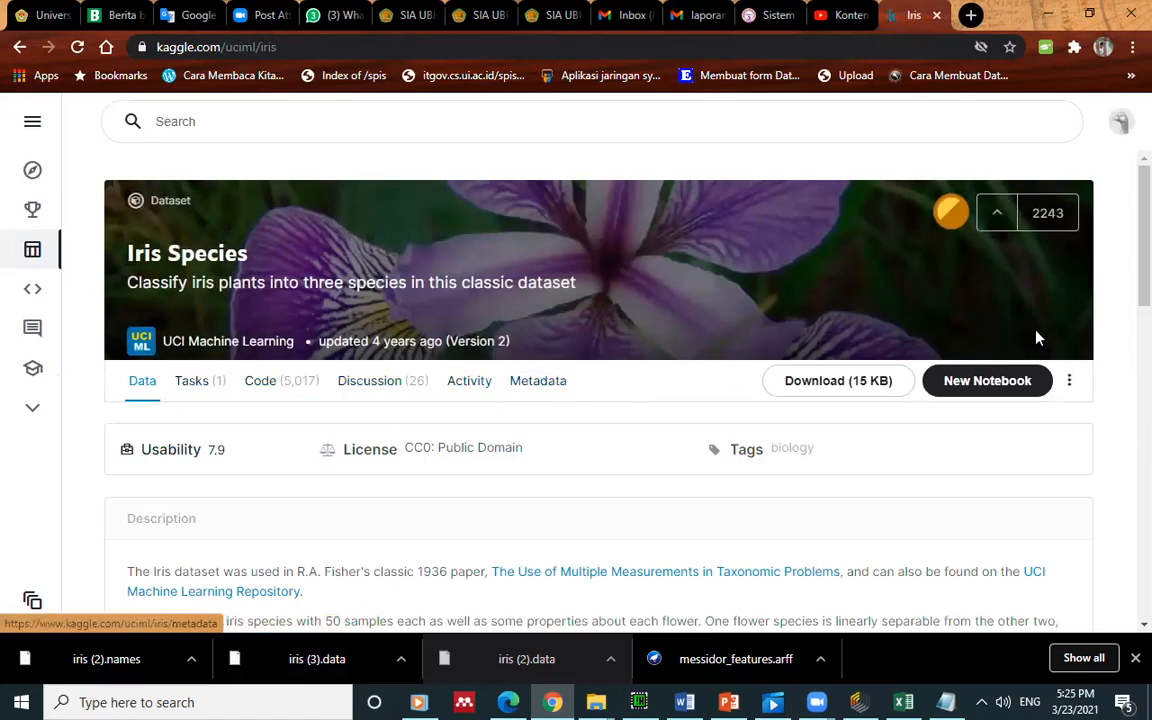
# Download Iris.csv from the Iris Species data explorer and open the downloaded file in Excel
pyautogui.scroll(-3, 1125, 300)
pyautogui.moveTo(1125, 318); pyautogui.dragTo(1125, 397)
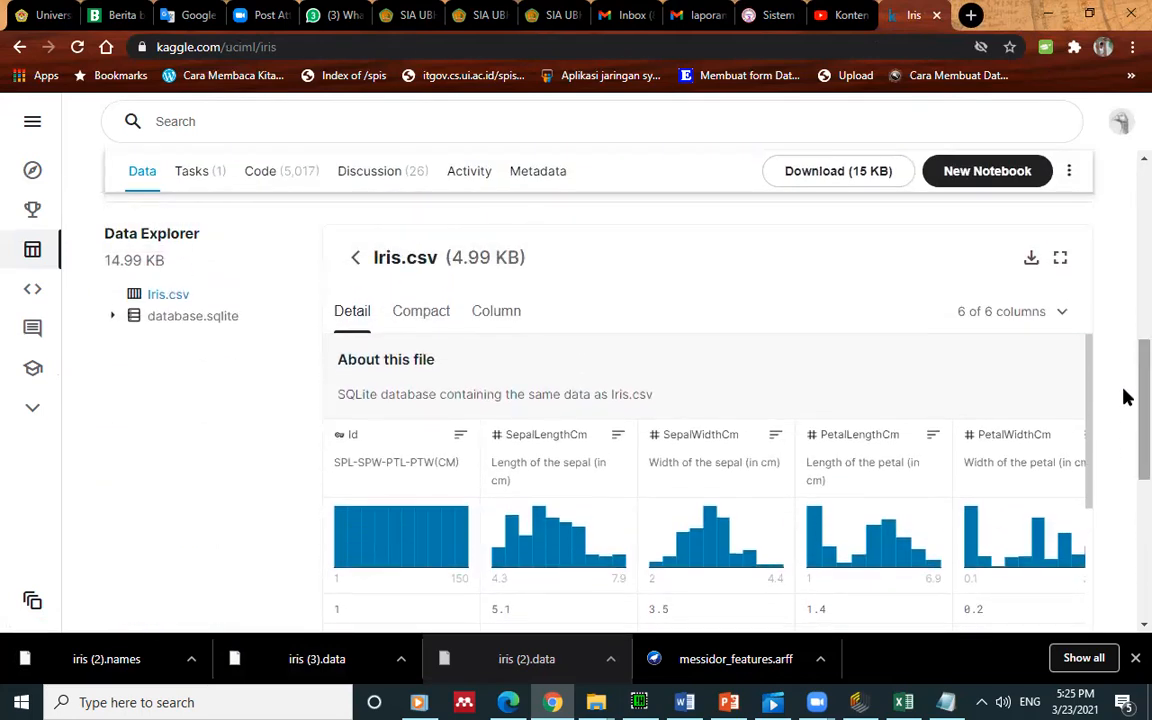
pyautogui.click(168, 295)
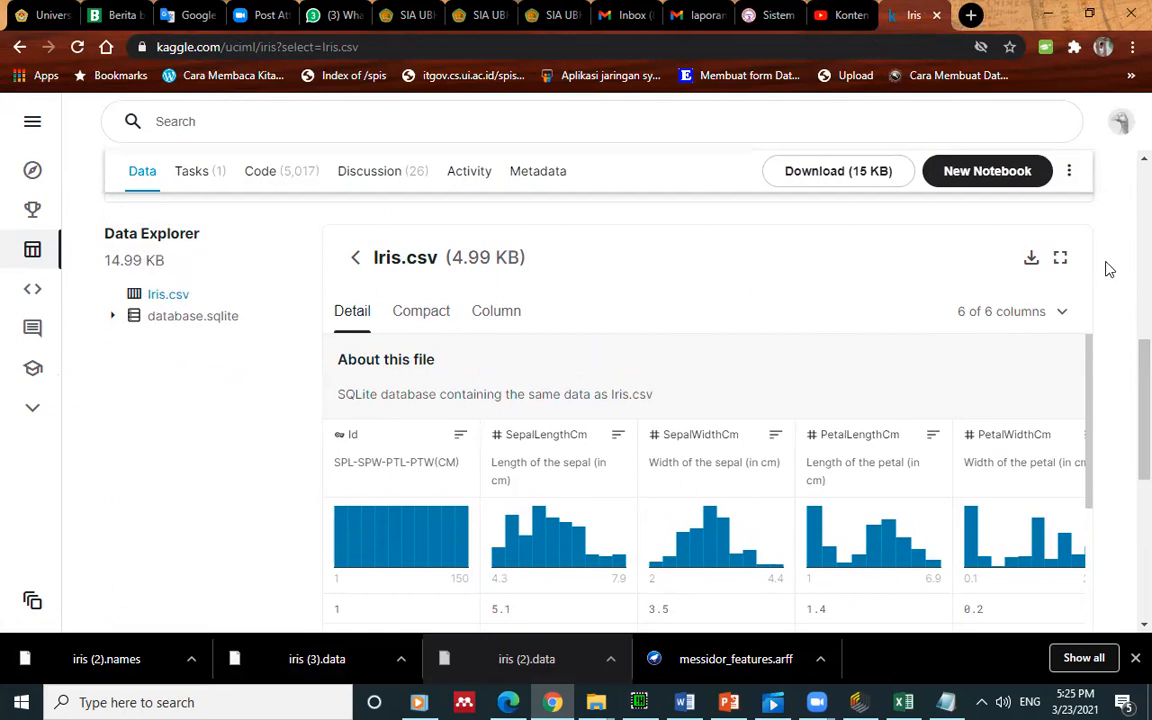
pyautogui.click(1031, 258)
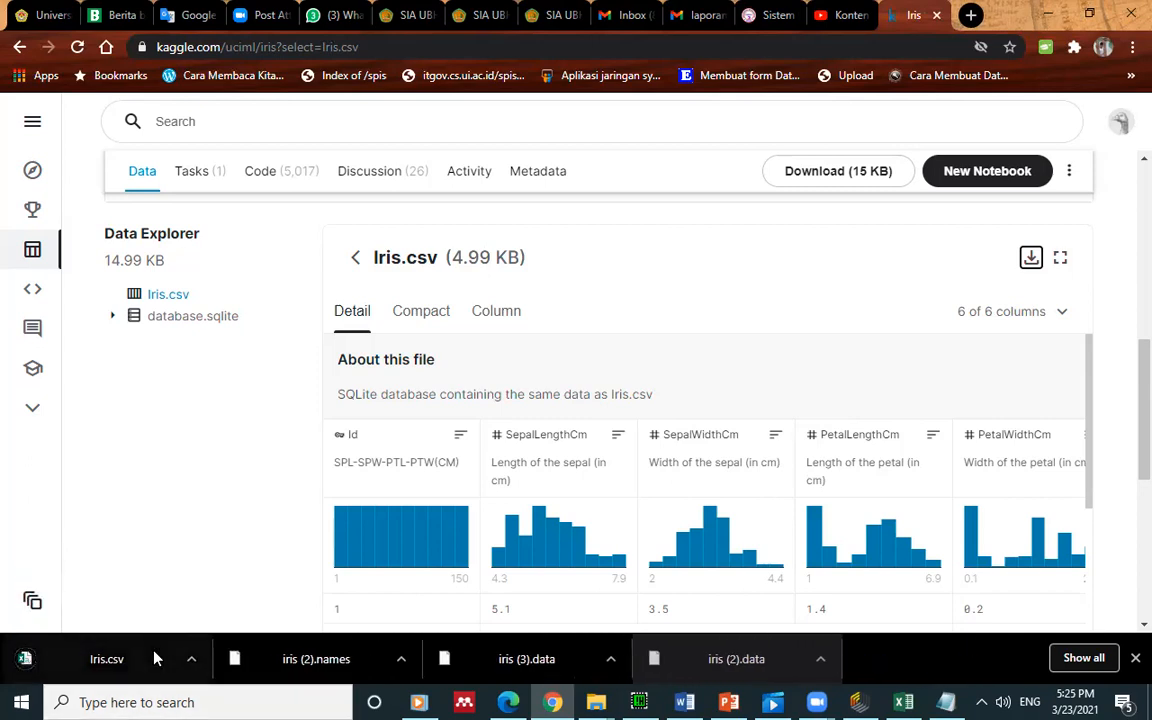
pyautogui.click(152, 658)
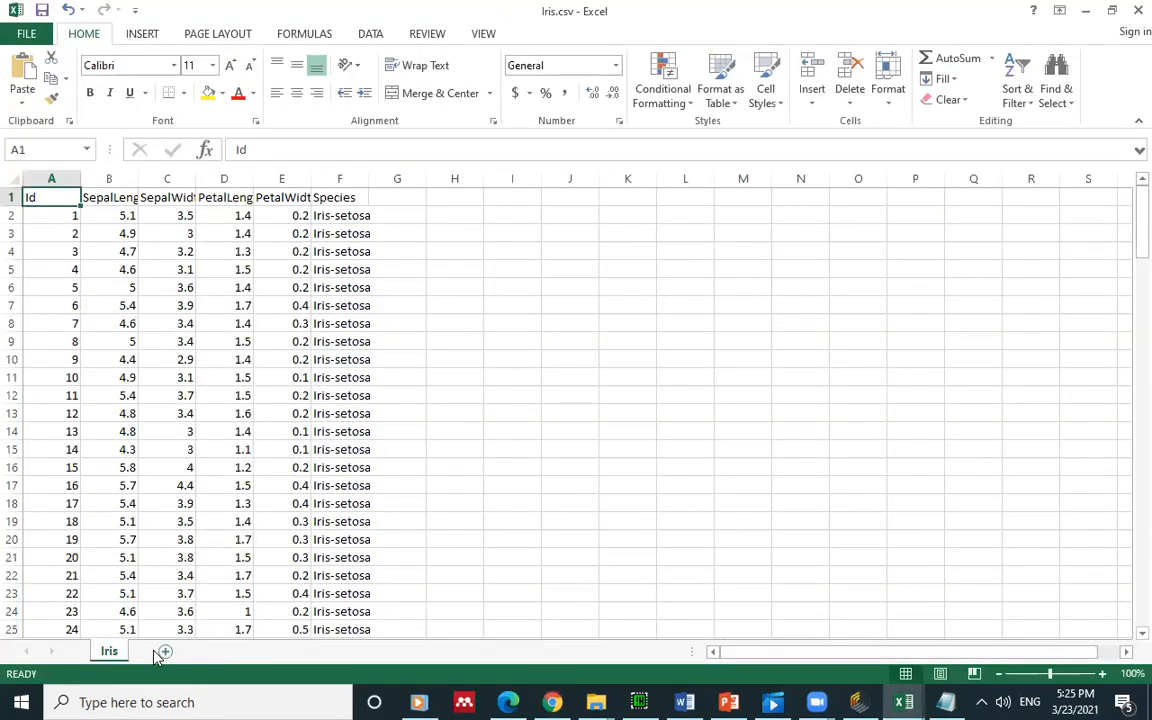
# Examine the Id, sepal, petal and Species columns of the Iris sheet
pyautogui.click(268, 214)
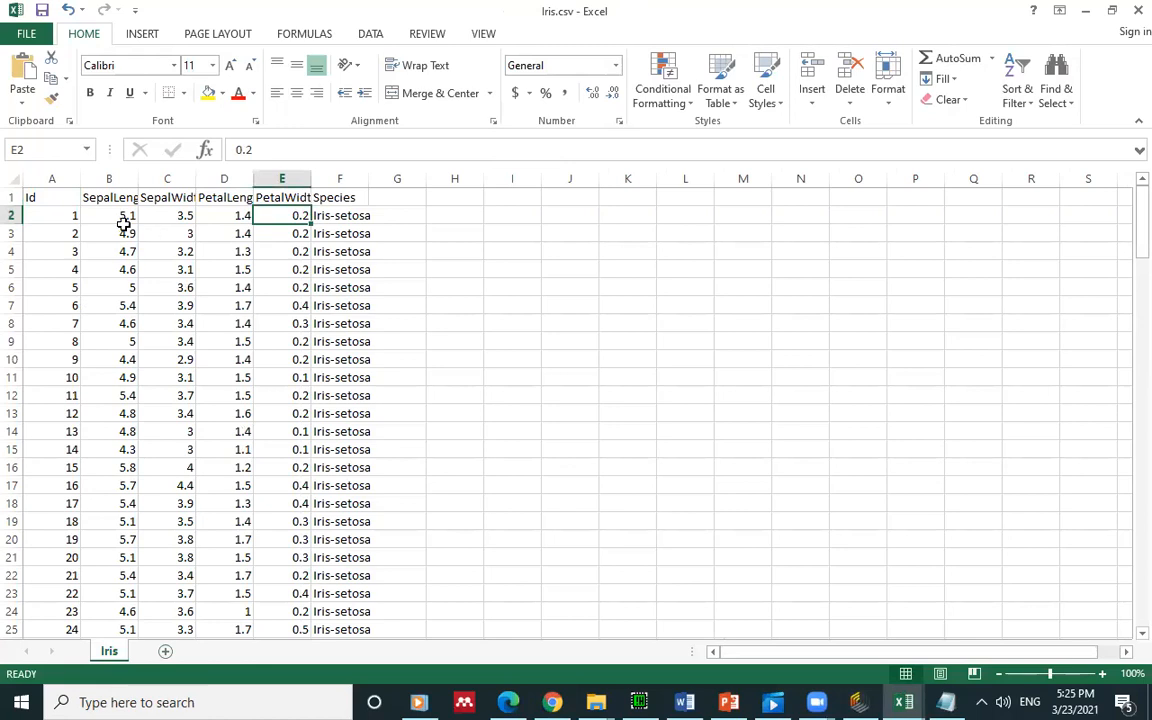
pyautogui.click(64, 215)
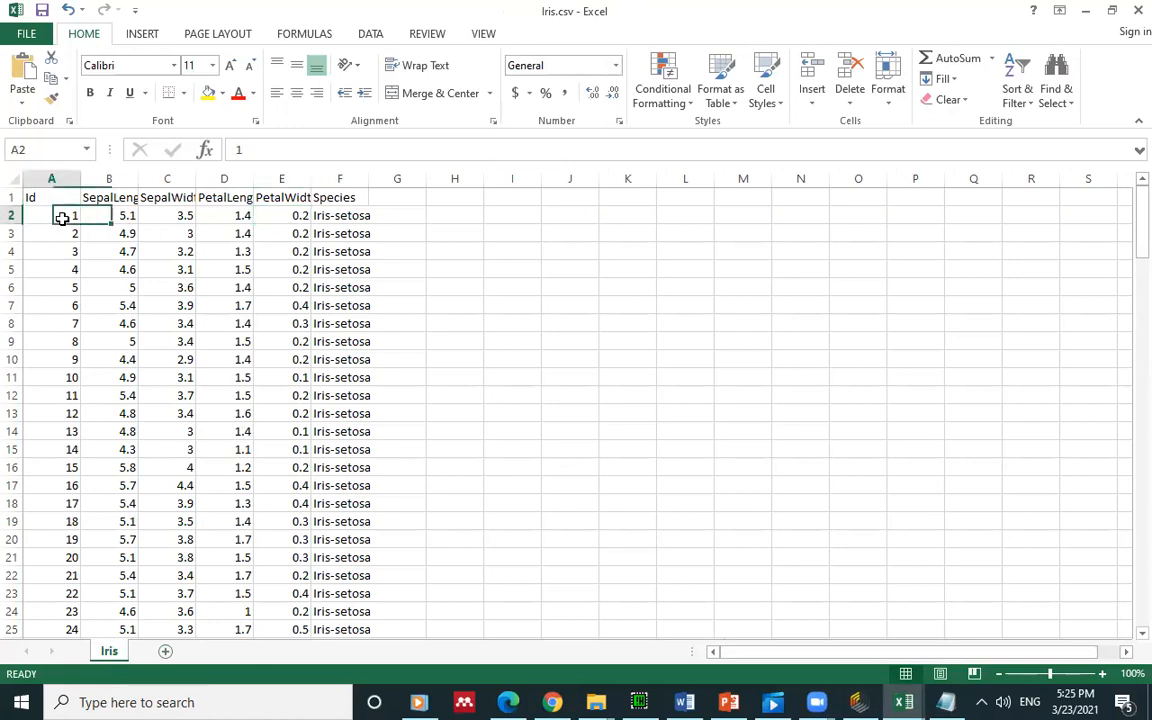
pyautogui.click(122, 211)
pyautogui.click(174, 208)
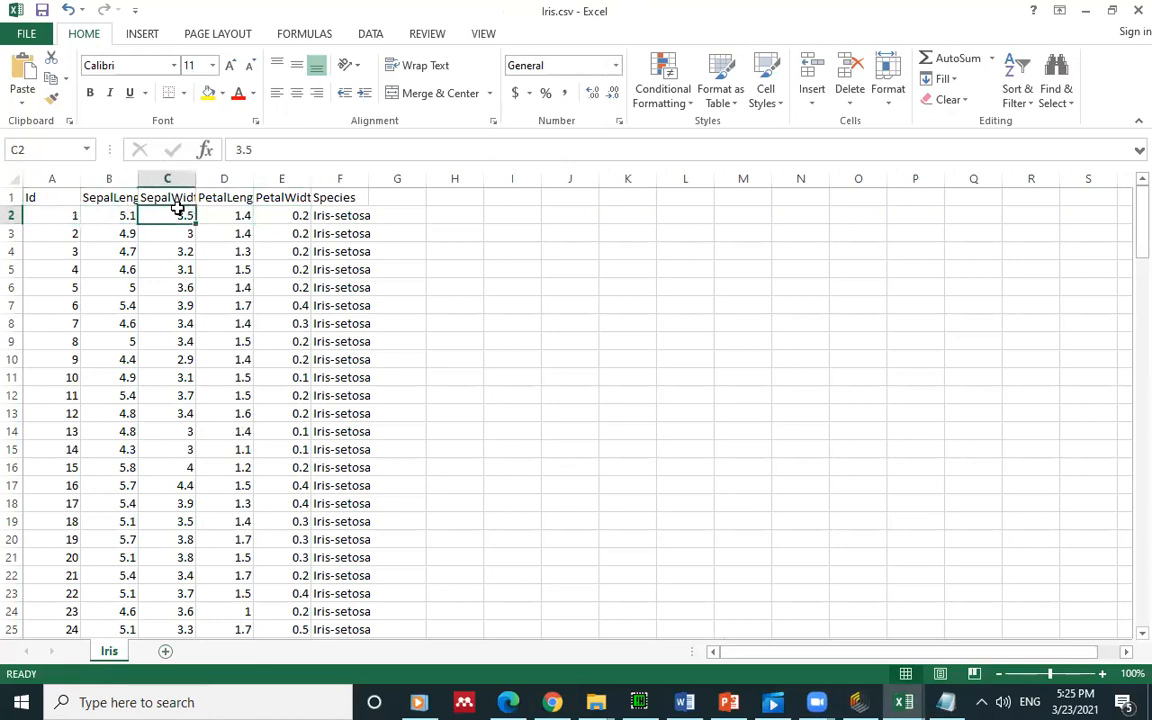
pyautogui.click(236, 212)
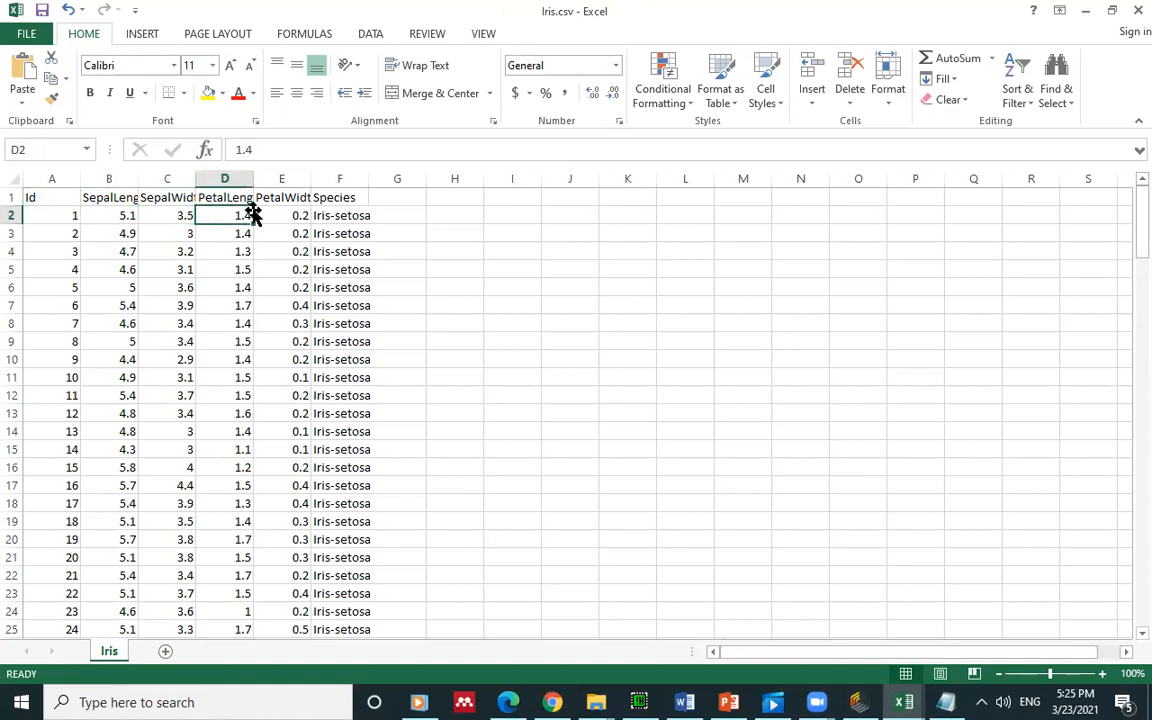
pyautogui.click(329, 197)
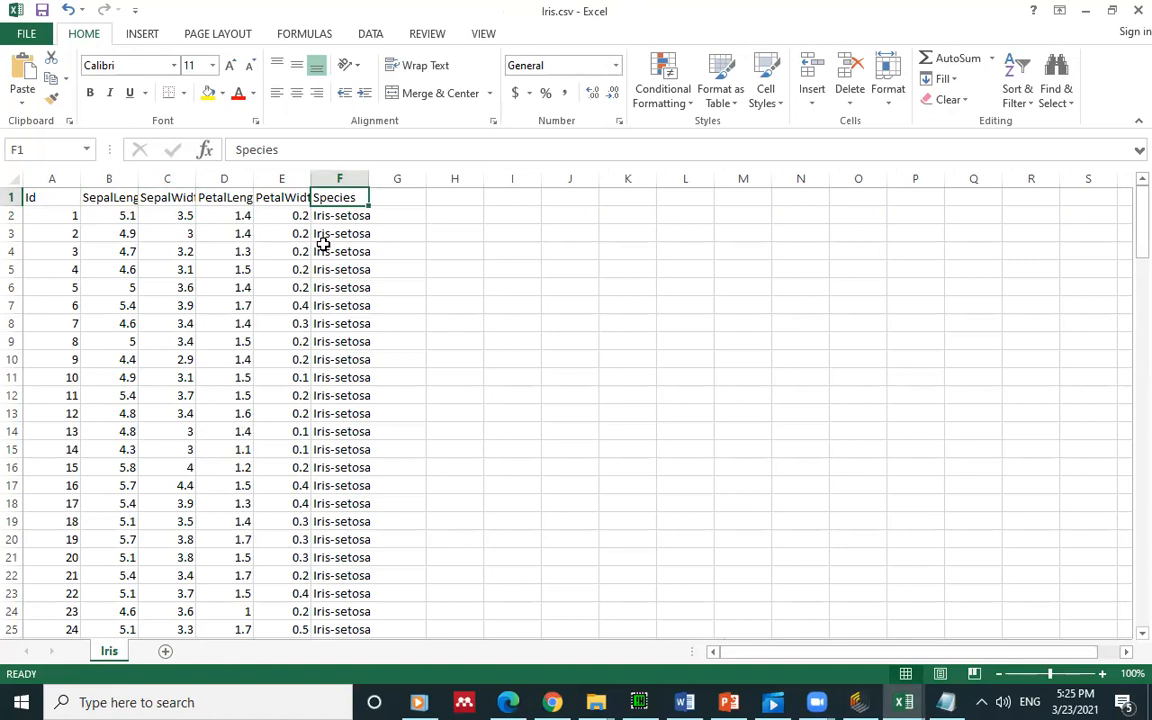
pyautogui.click(181, 219)
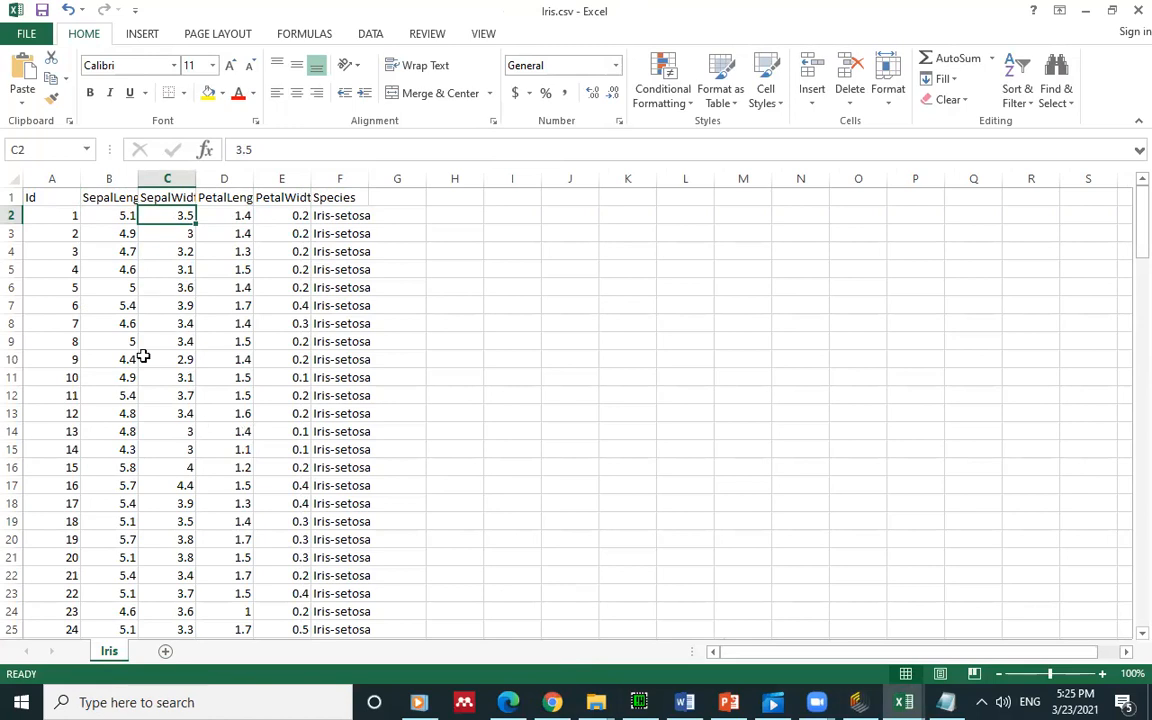
pyautogui.click(175, 356)
pyautogui.click(175, 343)
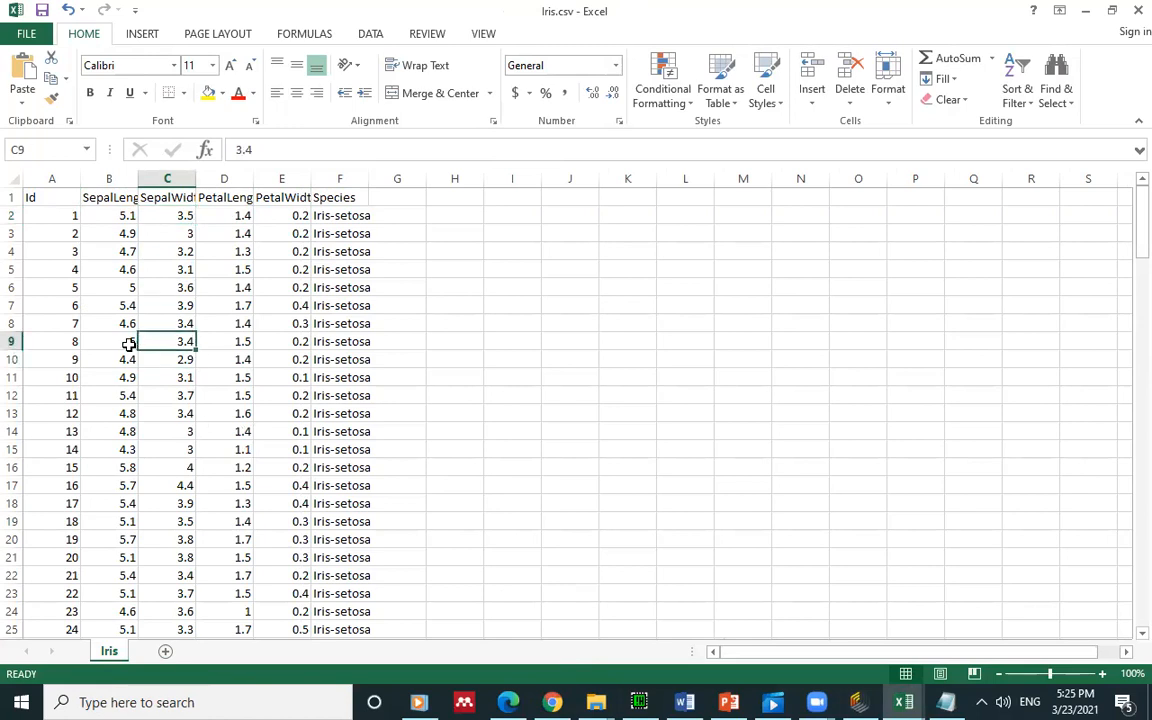
# Clear the sepal length in cell B9 and the sepal width in cell C14
pyautogui.click(129, 341)
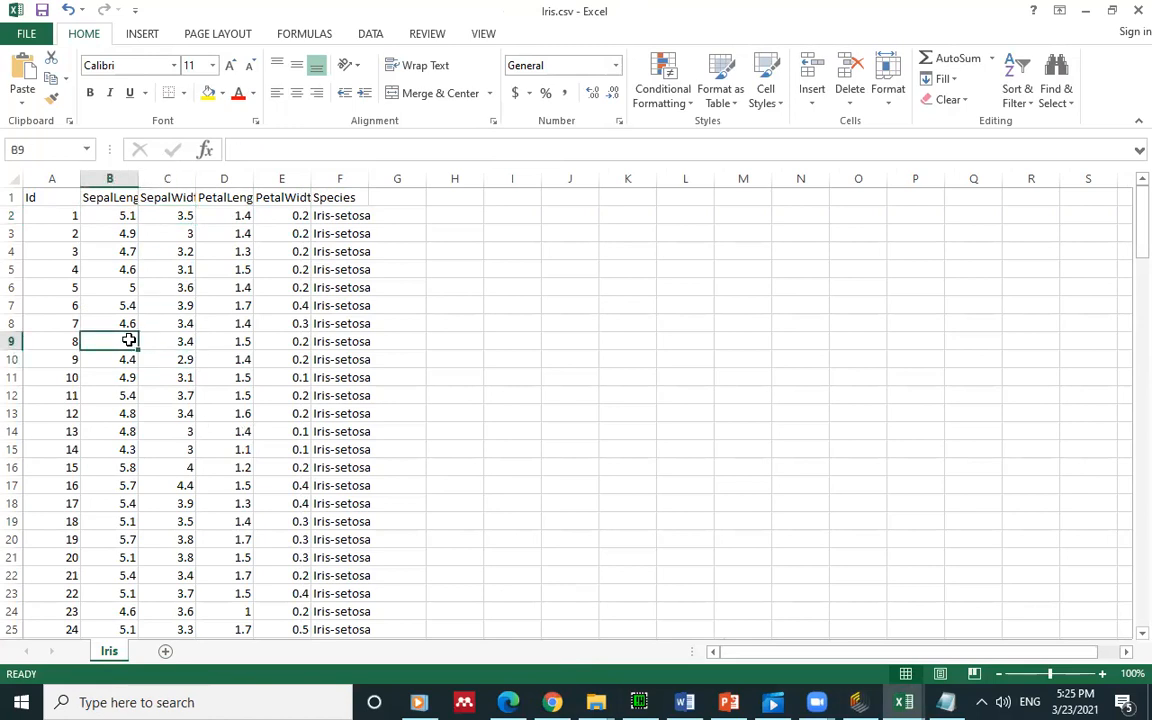
pyautogui.press('Down')
pyautogui.press('Down')
pyautogui.press('Right')
pyautogui.press('Right')
pyautogui.press('Right')
pyautogui.press('Down')
pyautogui.press('Down')
pyautogui.press('Left')
pyautogui.press('Left')
pyautogui.press('Down')
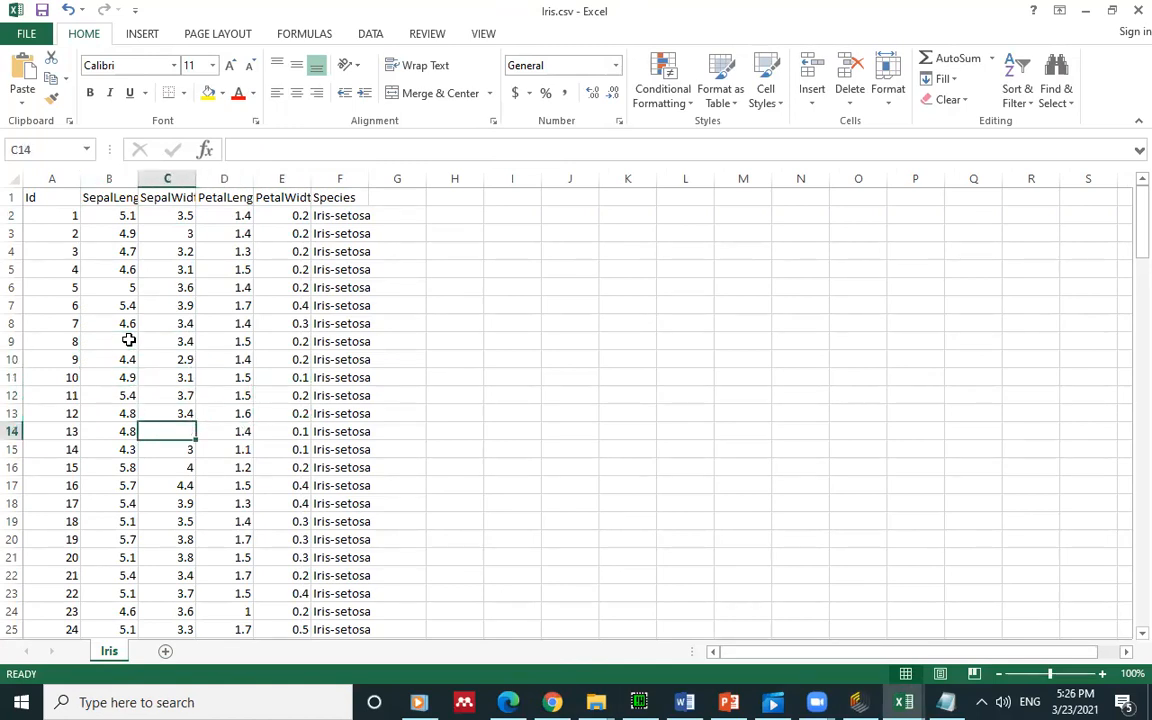
# Clear the Species value in cell F5
pyautogui.press('Down')
pyautogui.press('Right')
pyautogui.press('Right')
pyautogui.press('Up')
pyautogui.press('Up')
pyautogui.press('Up')
pyautogui.press('Up')
pyautogui.press('Up')
pyautogui.press('Up')
pyautogui.press('Up')
pyautogui.press('Up')
pyautogui.press('Up')
pyautogui.press('Up')
pyautogui.press('Right')
pyautogui.press('Delete')
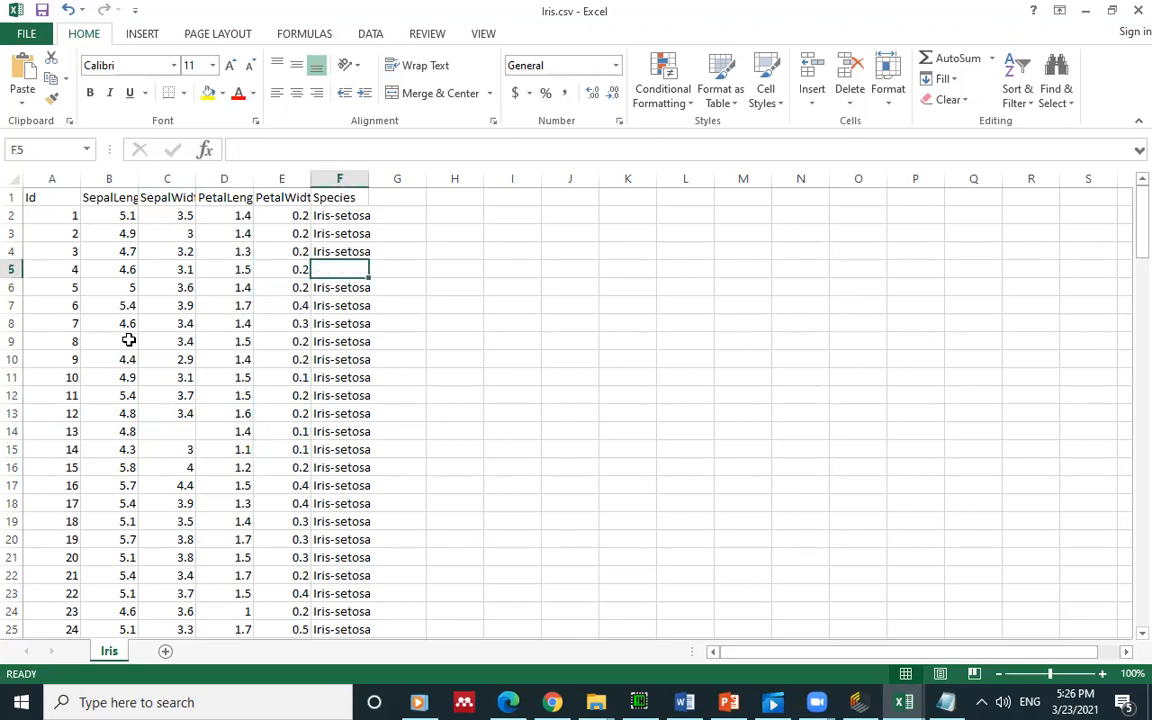
# Undo the cell clearings to restore the values in F5, C14 and B9
pyautogui.press('Down')
pyautogui.press('Down')
pyautogui.press('Left')
pyautogui.press('Left')
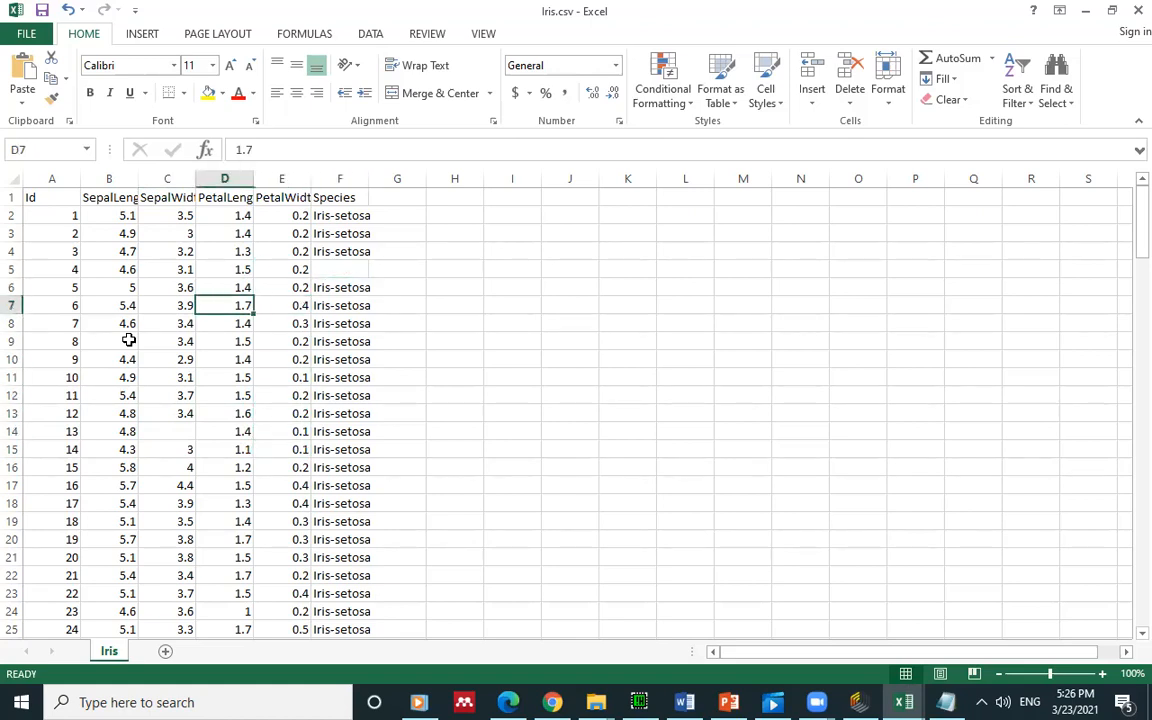
pyautogui.hotkey('ctrl', 'z')
pyautogui.hotkey('ctrl', 'z')
pyautogui.click(129, 340)
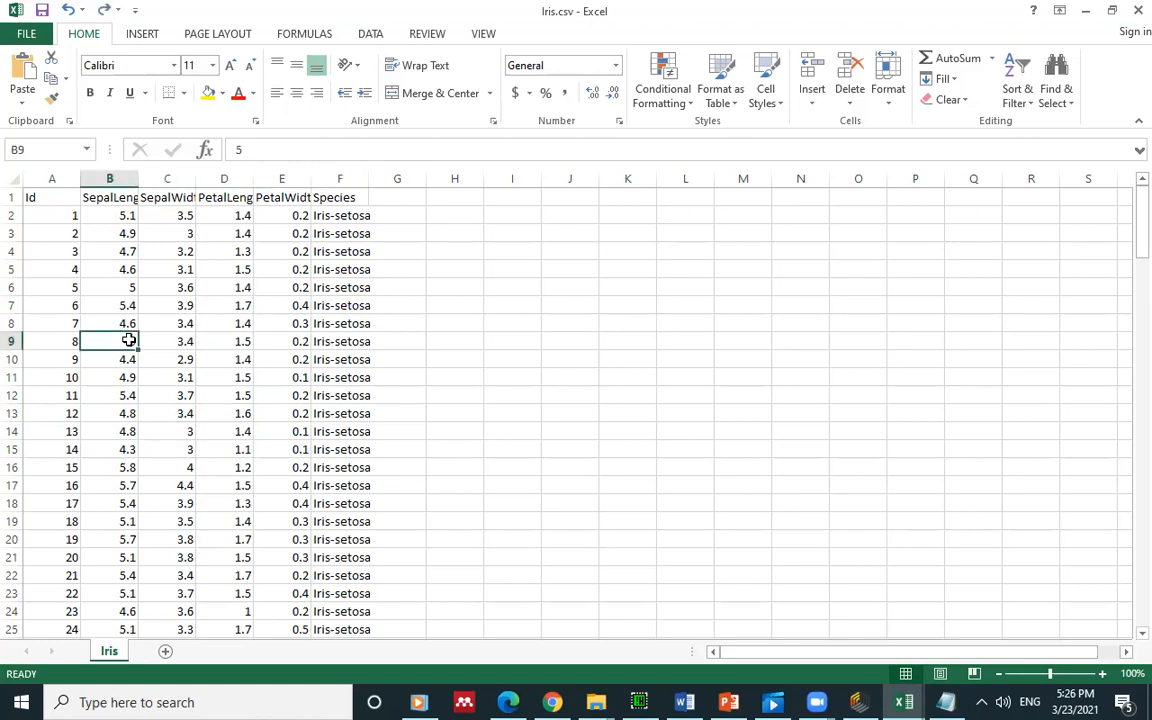
# Clear the petal width values in cells E2 and E21
pyautogui.press('Right')
pyautogui.press('Right')
pyautogui.press('Right')
pyautogui.press('Right')
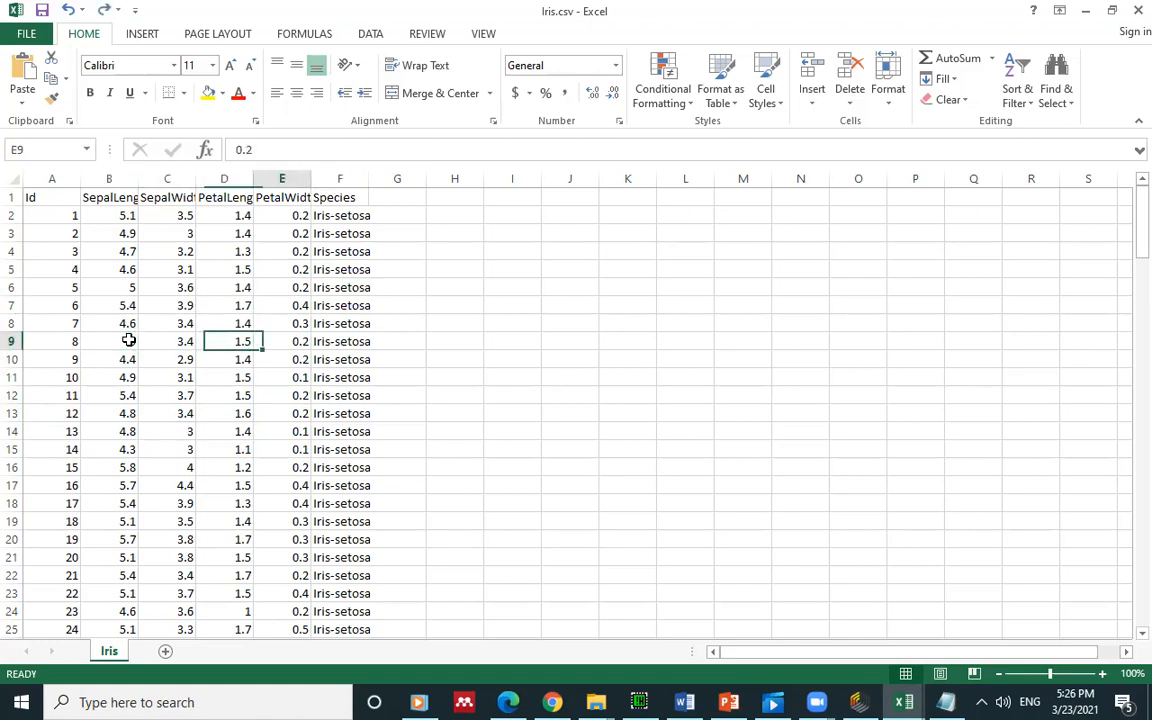
pyautogui.press('Up')
pyautogui.press('Up')
pyautogui.press('Up')
pyautogui.press('Up')
pyautogui.press('Up')
pyautogui.press('Up')
pyautogui.press('Up')
pyautogui.press('Left')
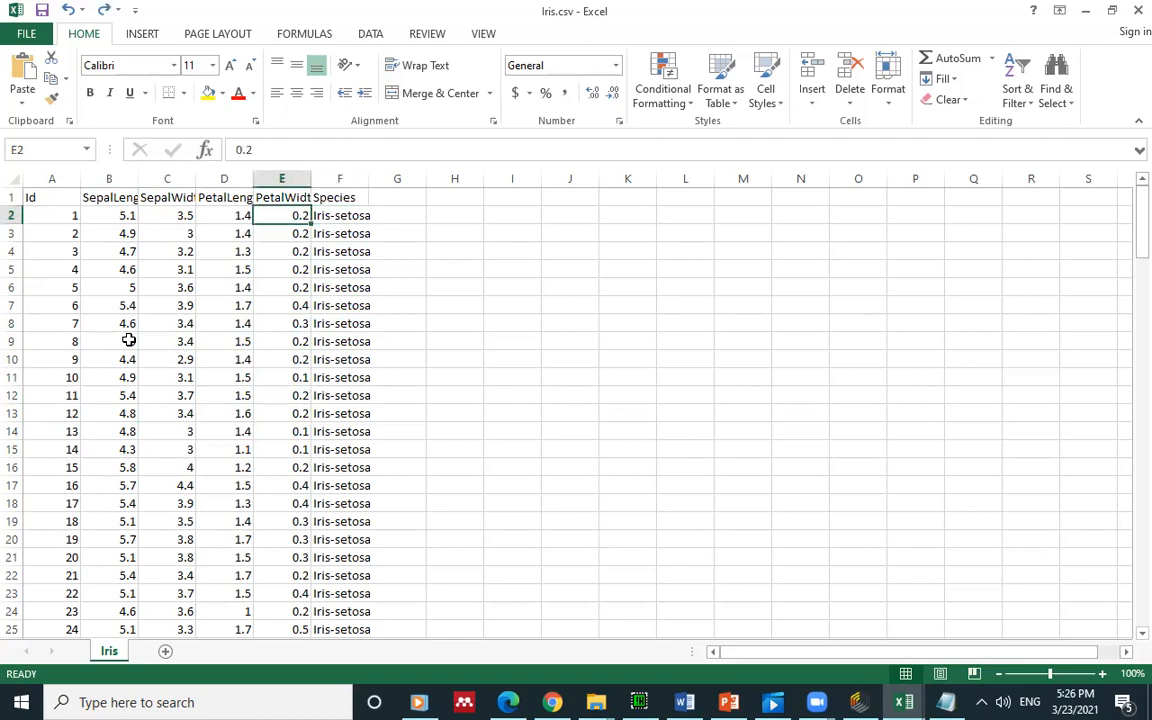
pyautogui.press('Delete')
pyautogui.press('Down')
pyautogui.press('Down')
pyautogui.press('Down')
pyautogui.press('Down')
pyautogui.press('Down')
pyautogui.press('Down')
pyautogui.press('Down')
pyautogui.press('Down')
pyautogui.press('Down')
pyautogui.press('Down')
pyautogui.press('Down')
pyautogui.press('Down')
pyautogui.press('Down')
pyautogui.press('Down')
pyautogui.press('Down')
pyautogui.press('Down')
pyautogui.press('Down')
pyautogui.press('Down')
pyautogui.press('Down')
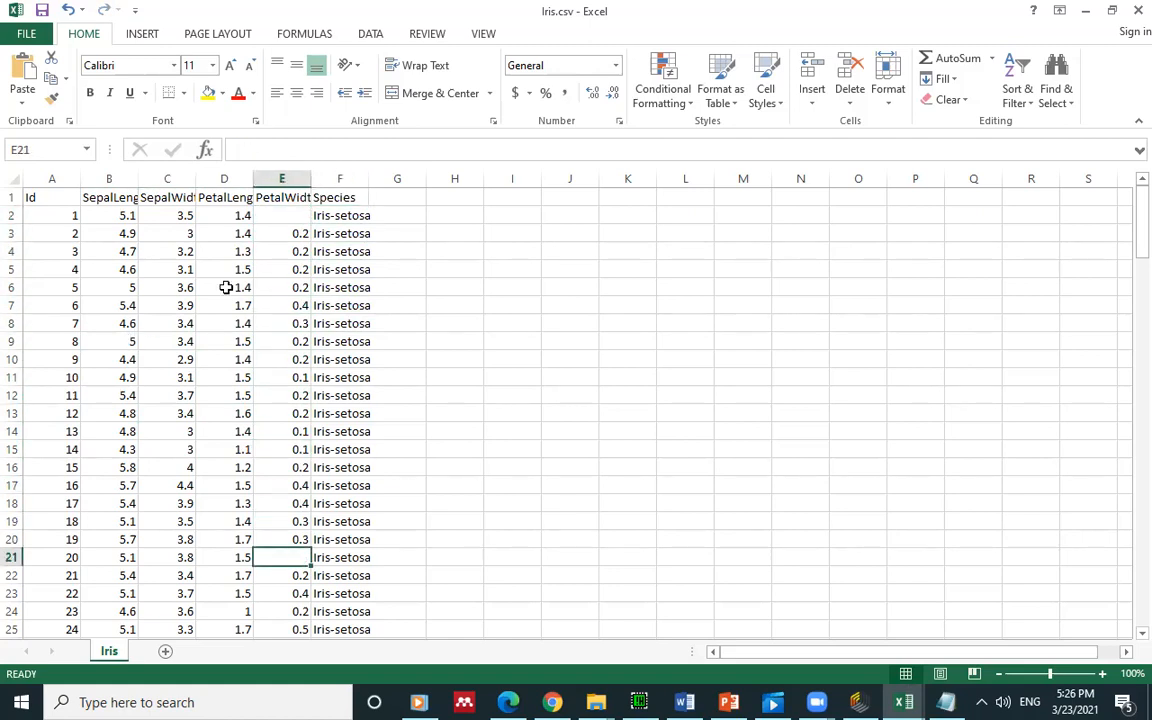
# Save the edited Iris.csv and switch to RapidMiner Studio
pyautogui.click(476, 380)
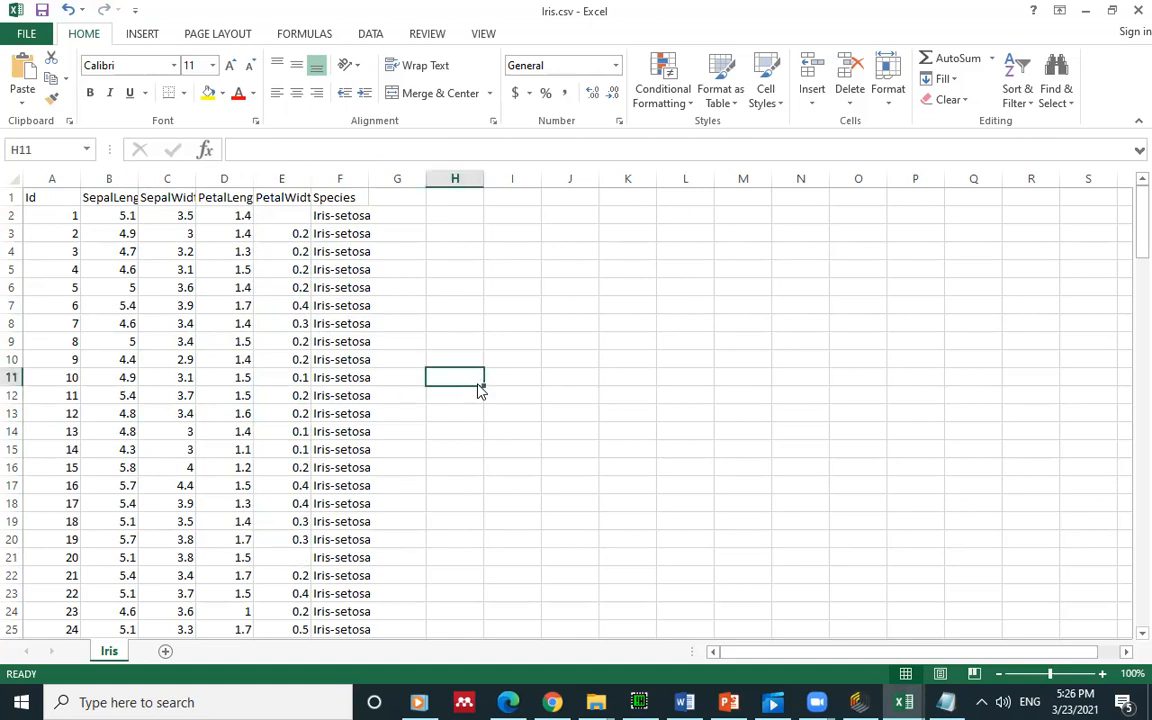
pyautogui.hotkey('ctrl', 's')
pyautogui.click(509, 400)
pyautogui.click(857, 702)
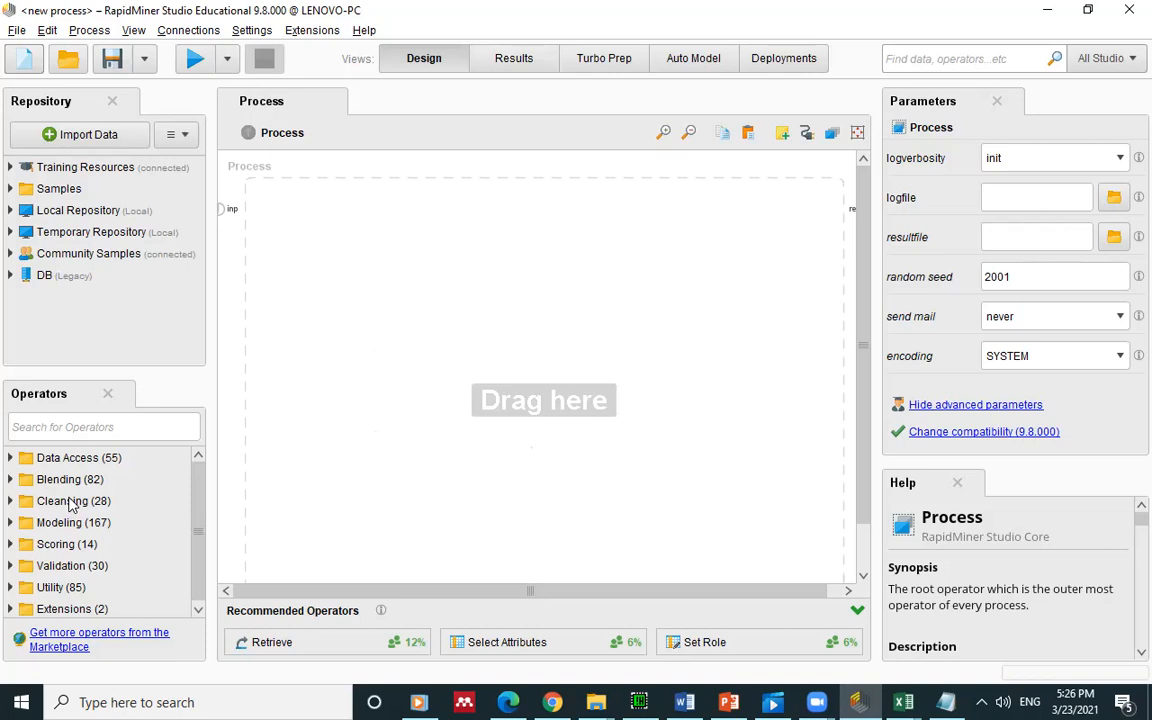
# Search the operators for "nai", place a Naive Bayes operator in the process and delete it again
pyautogui.click(68, 427)
pyautogui.write('k')
pyautogui.press('BackSpace')
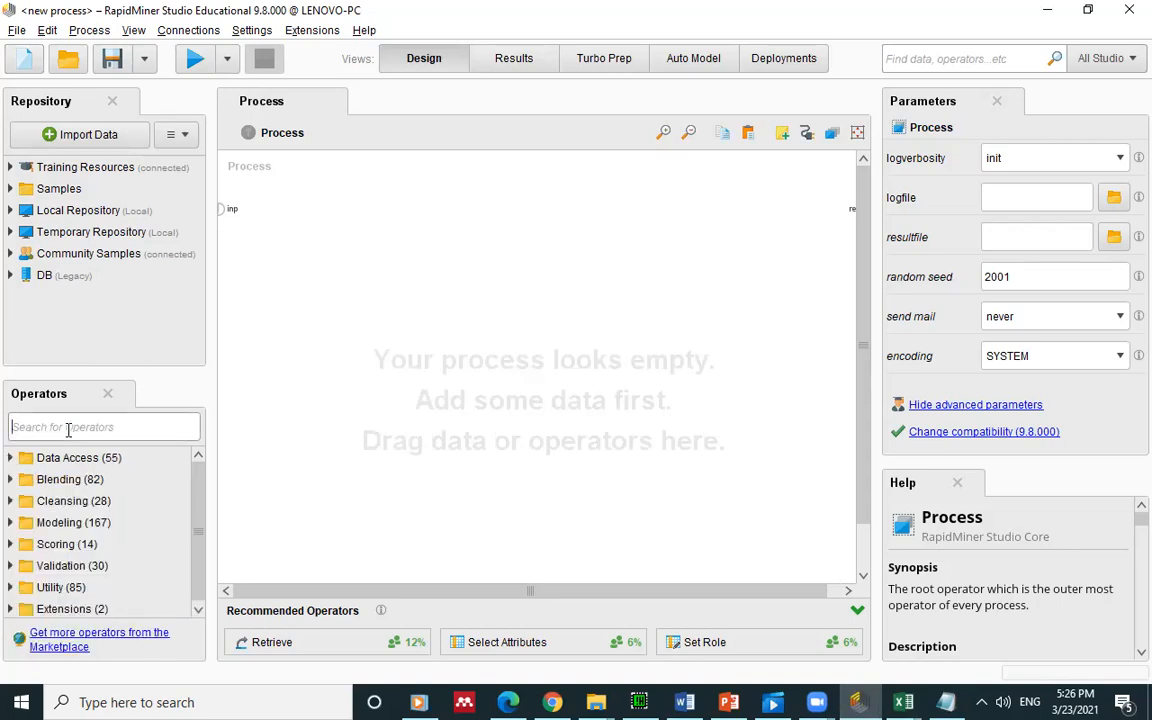
pyautogui.write('nai')
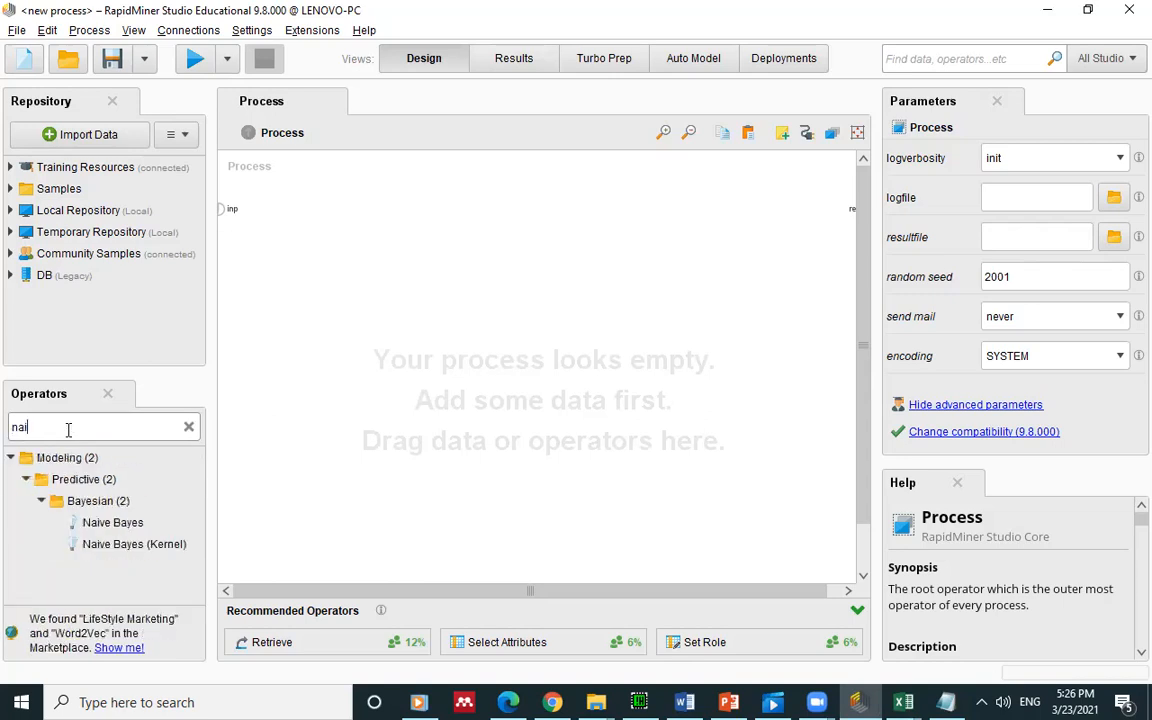
pyautogui.moveTo(118, 522); pyautogui.dragTo(478, 410)
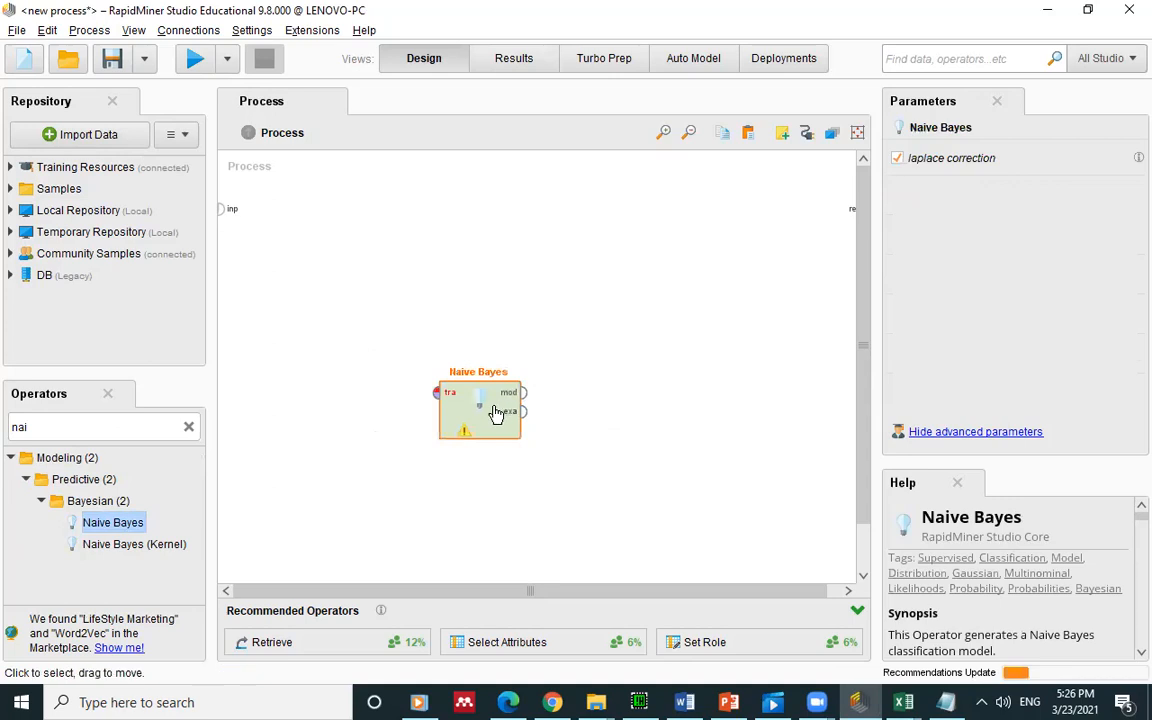
pyautogui.moveTo(357, 334); pyautogui.dragTo(587, 520)
pyautogui.press('Delete')
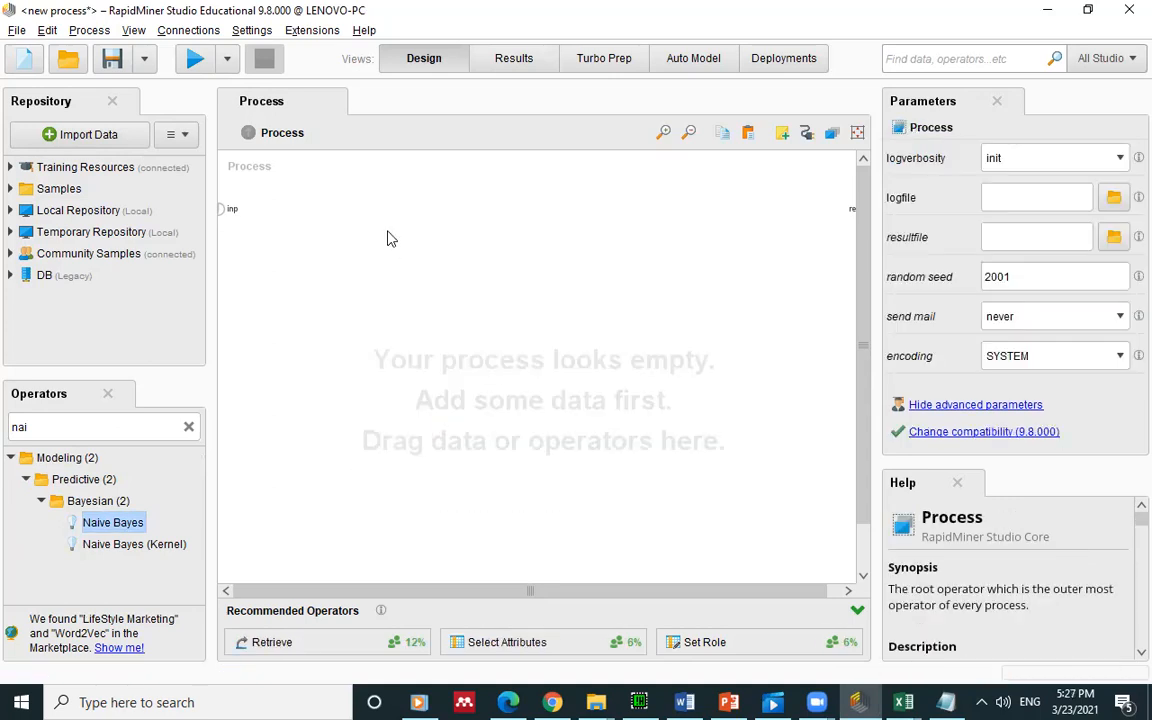
# Add Naive Bayes to the empty process once more and remove it
pyautogui.moveTo(100, 527); pyautogui.dragTo(420, 412)
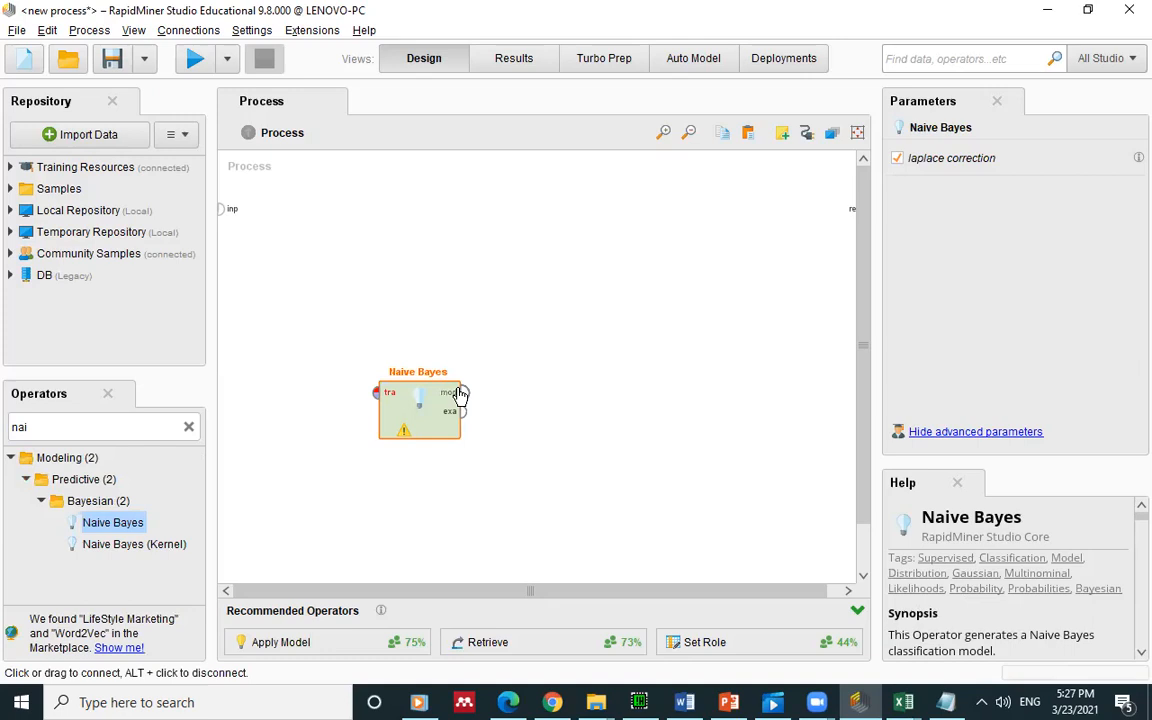
pyautogui.click(476, 425)
pyautogui.moveTo(475, 418); pyautogui.dragTo(487, 489)
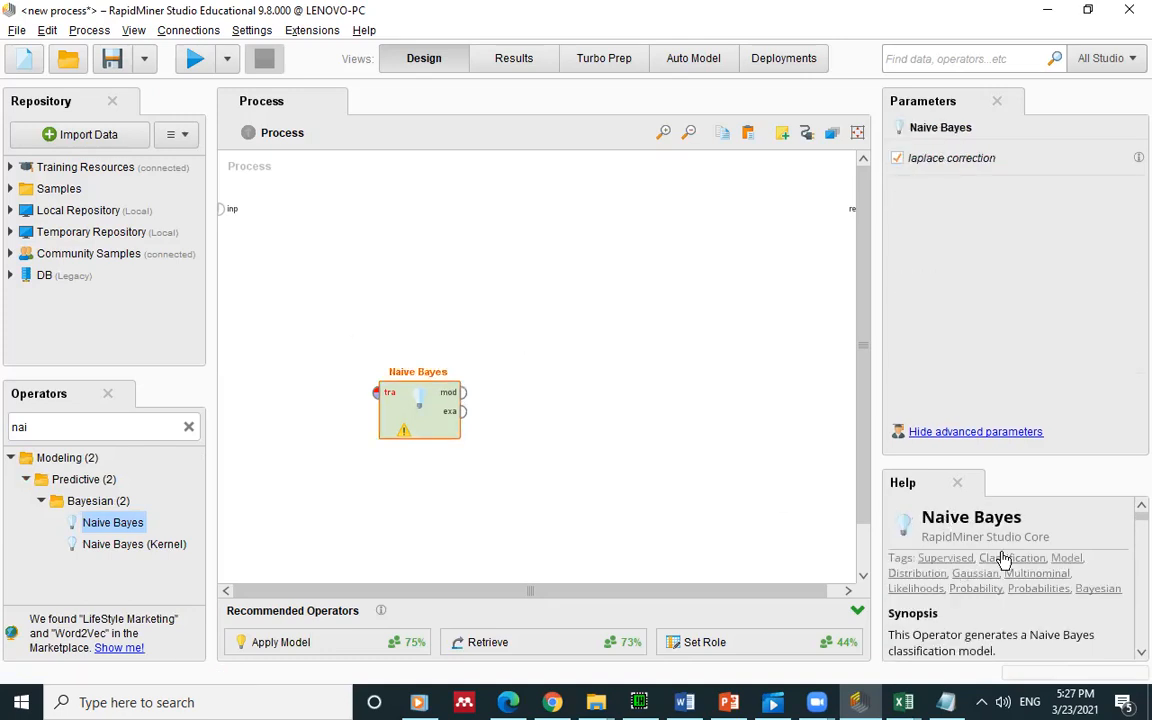
pyautogui.press('Delete')
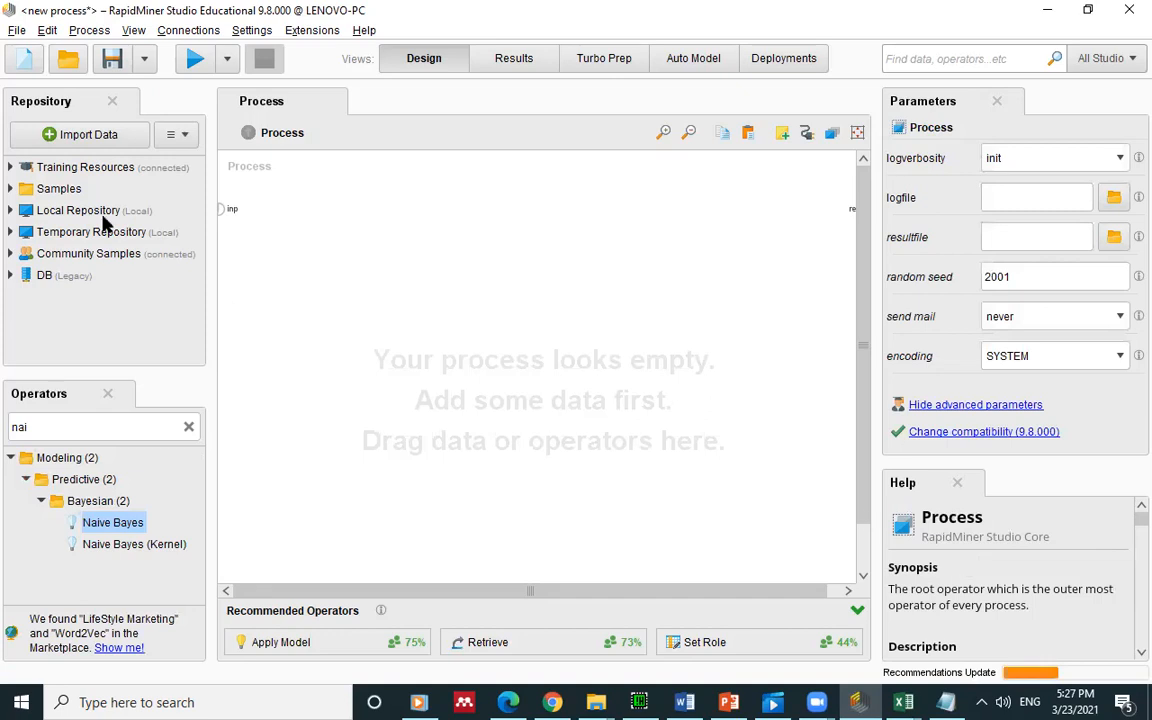
# Start a data import from My Computer and browse to the LENOVO user's Downloads folder
pyautogui.click(98, 136)
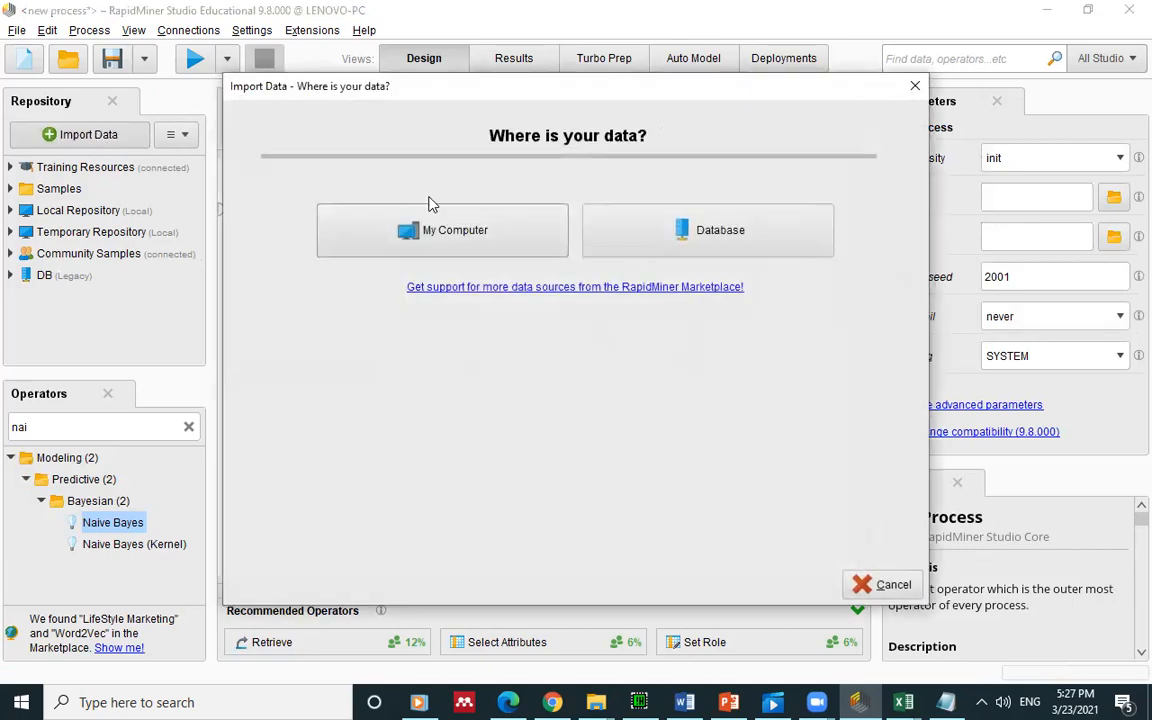
pyautogui.click(437, 221)
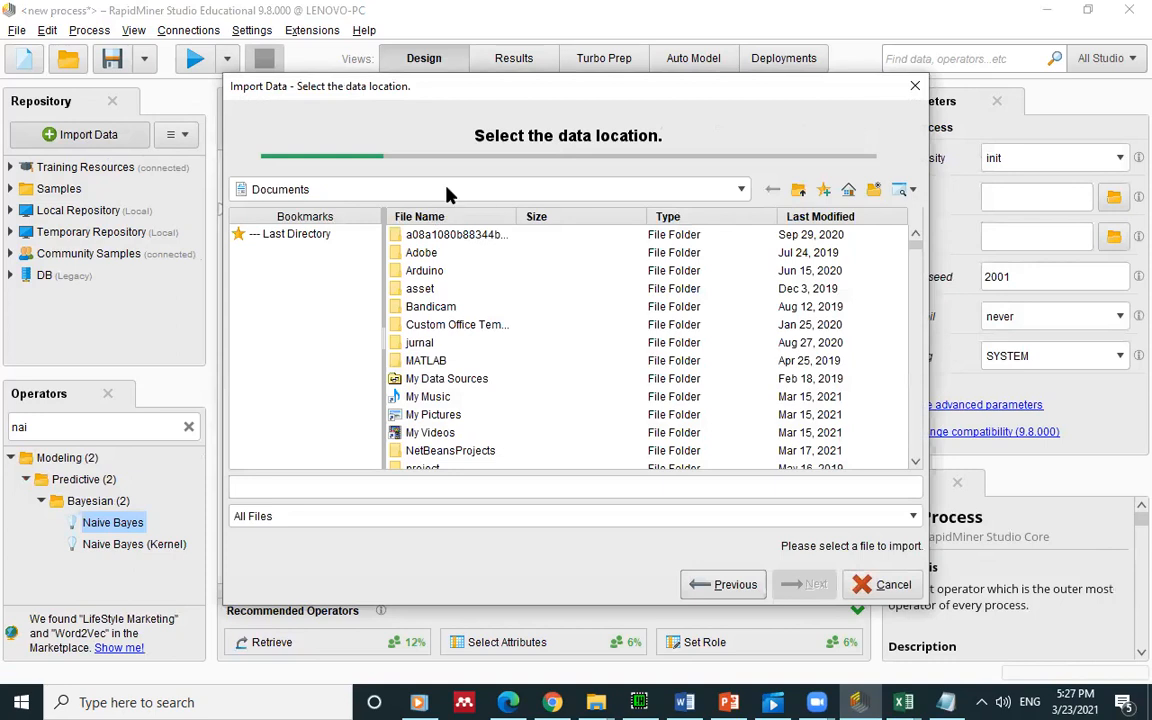
pyautogui.click(450, 192)
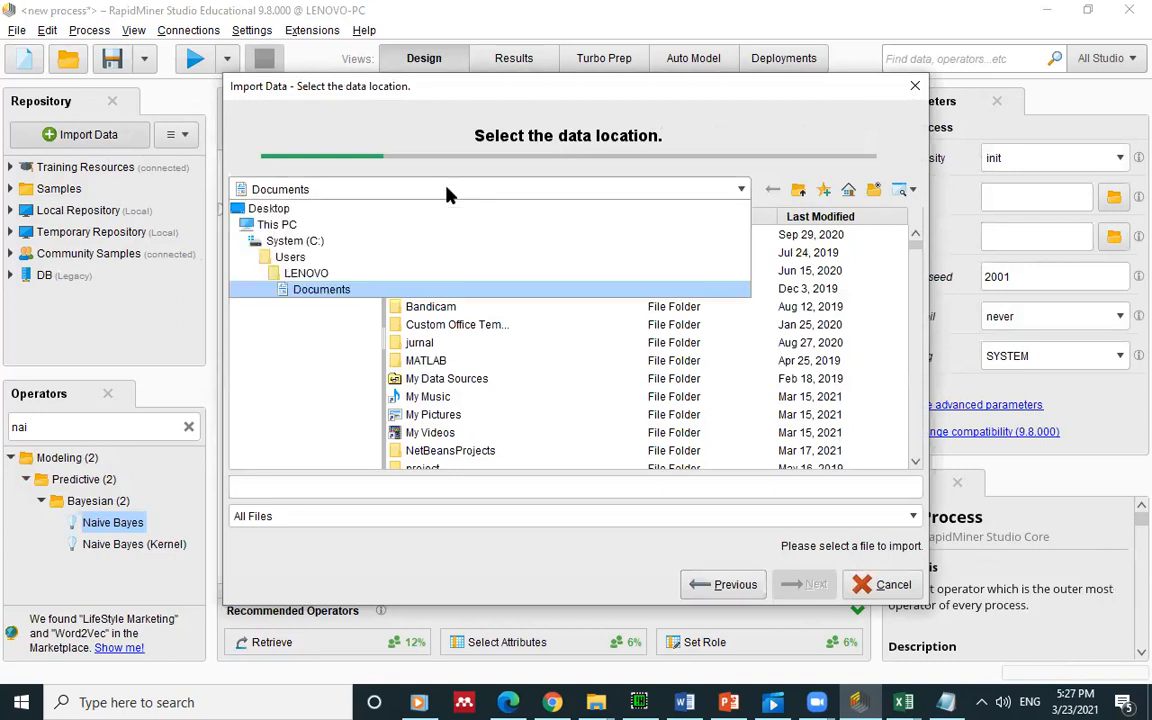
pyautogui.click(308, 277)
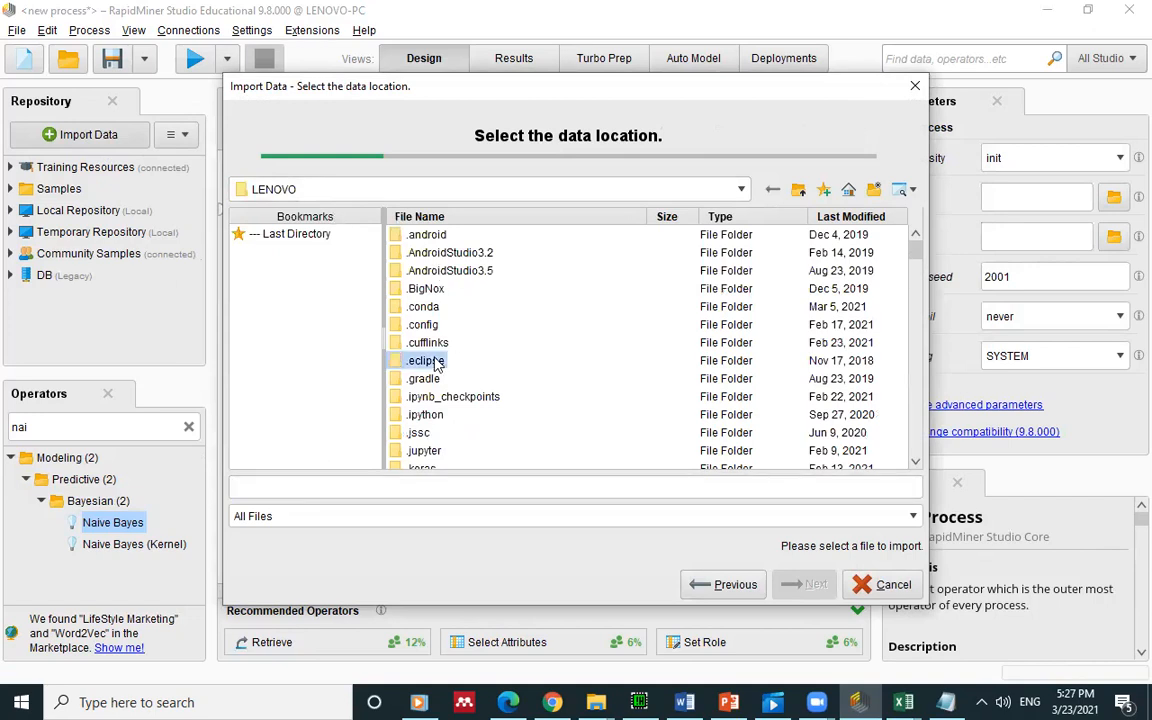
pyautogui.press('d')
pyautogui.press('d')
pyautogui.press('d')
pyautogui.press('d')
pyautogui.press('d')
pyautogui.press('d')
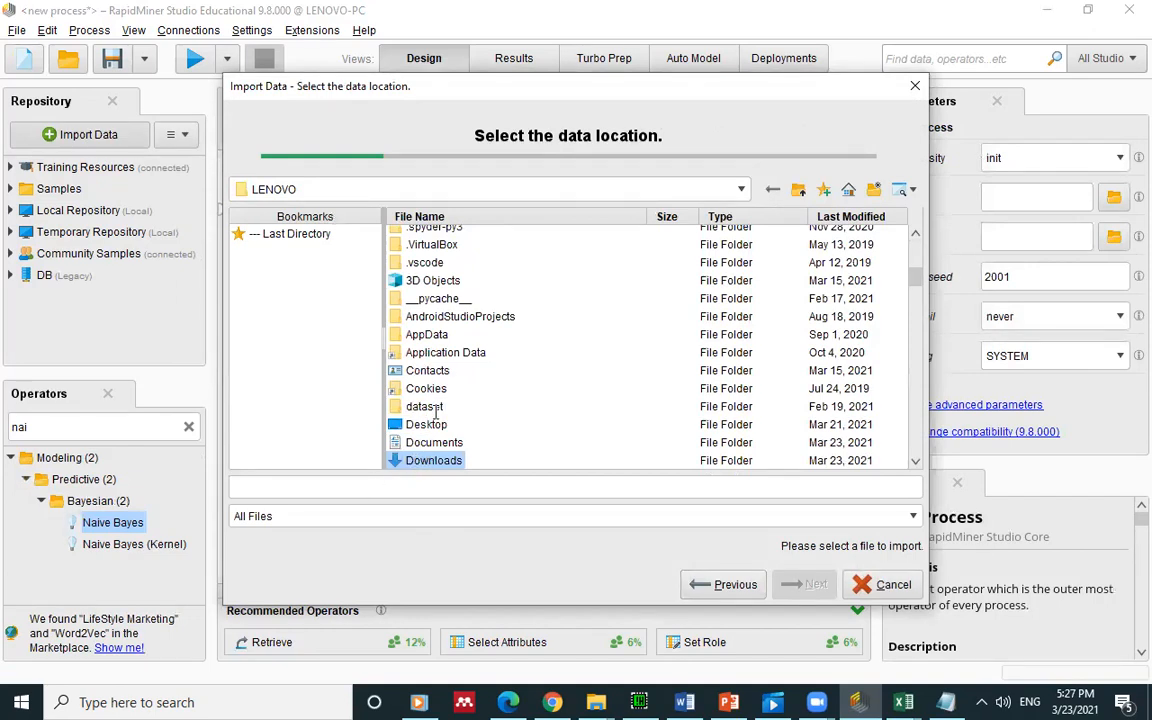
pyautogui.press('Return')
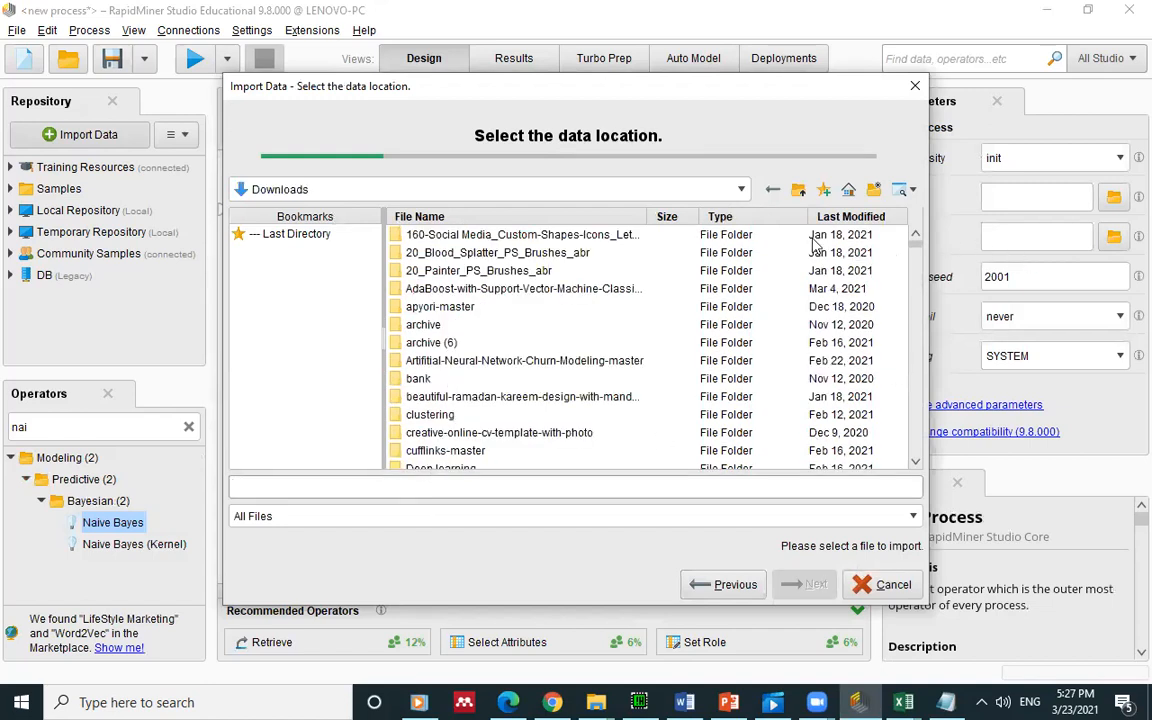
# Sort the files by newest modification date, choose Iris.csv and continue to the data format settings
pyautogui.moveTo(912, 244)
pyautogui.mouseDown()
pyautogui.moveTo(911, 257)
pyautogui.moveTo(911, 246)
pyautogui.mouseUp()
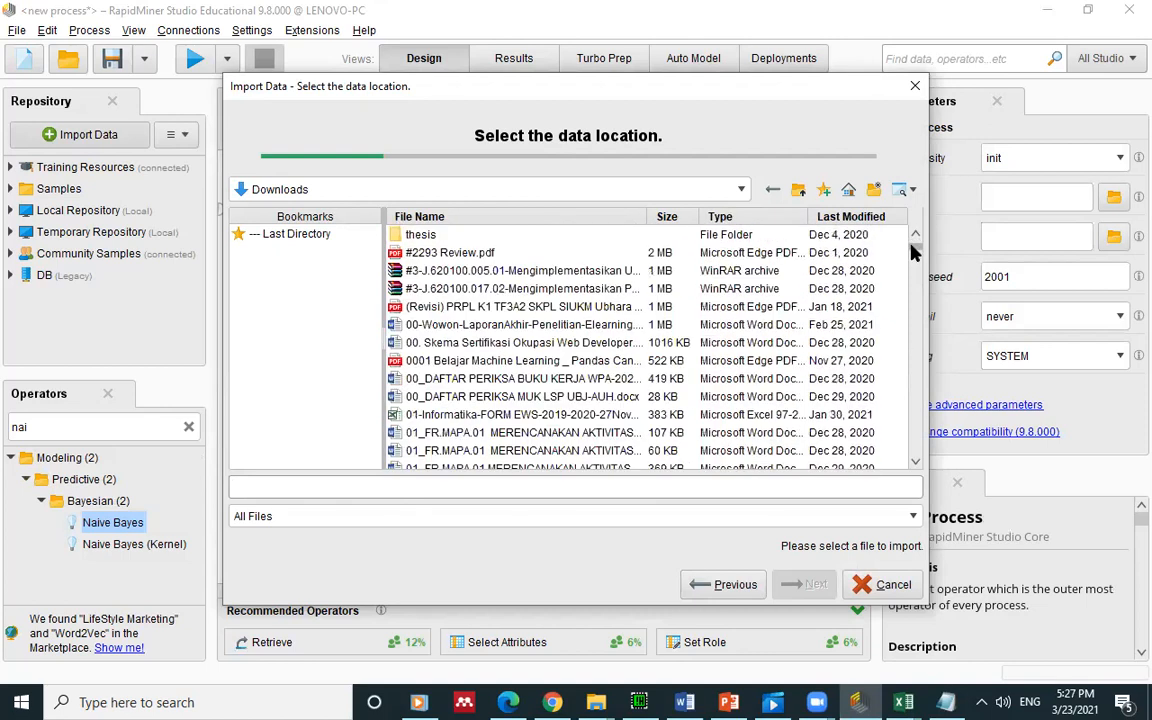
pyautogui.click(824, 217)
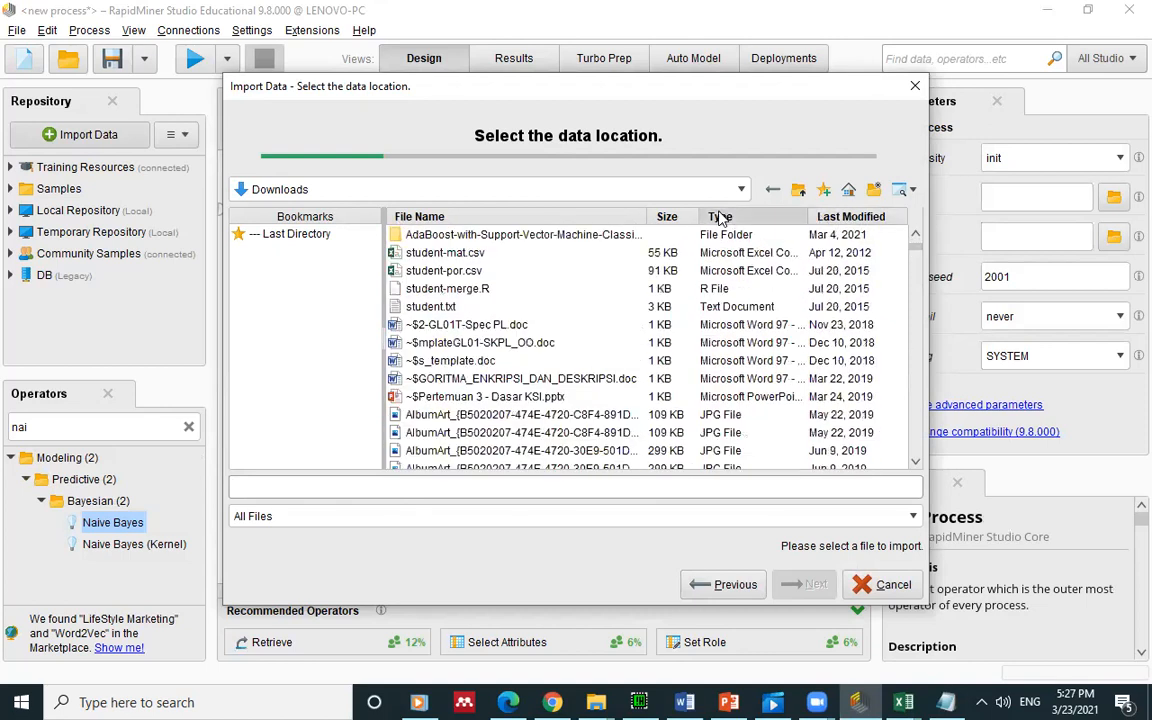
pyautogui.click(722, 217)
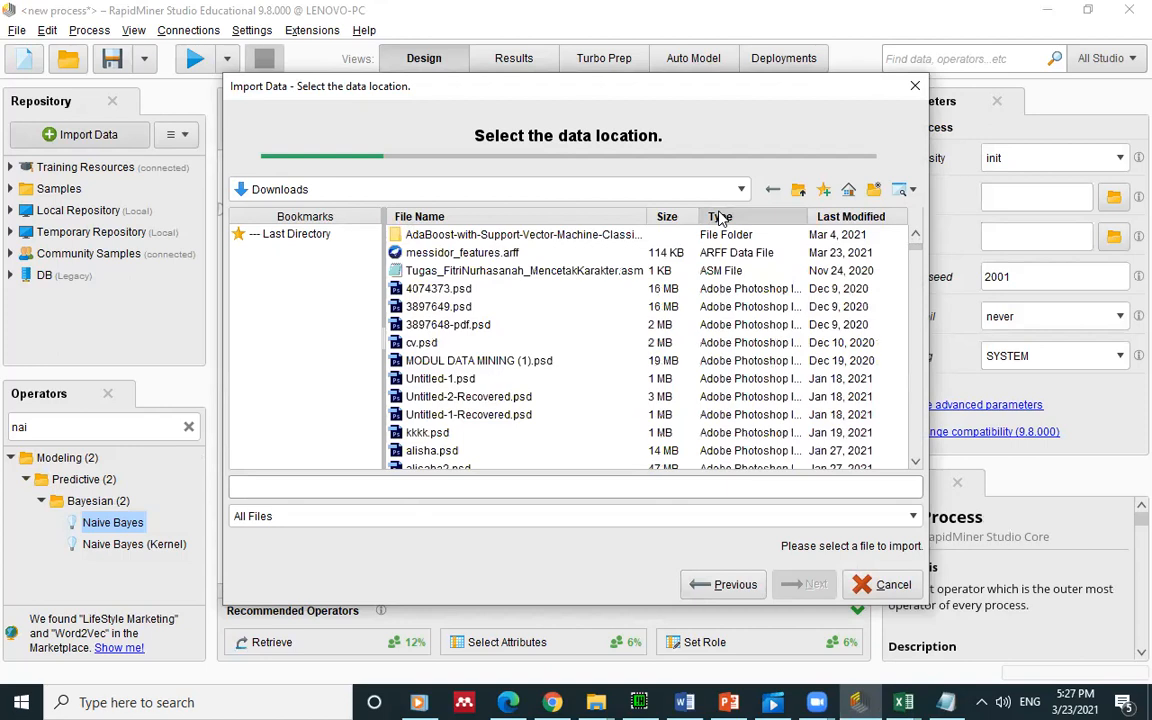
pyautogui.click(845, 217)
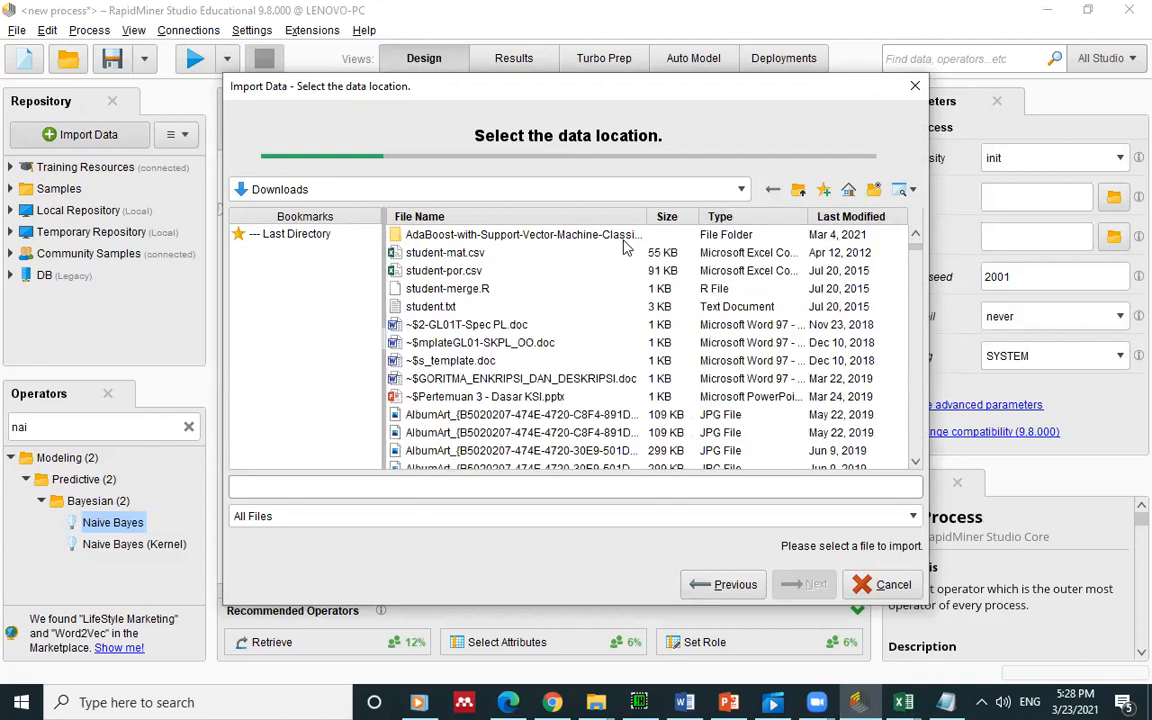
pyautogui.click(866, 218)
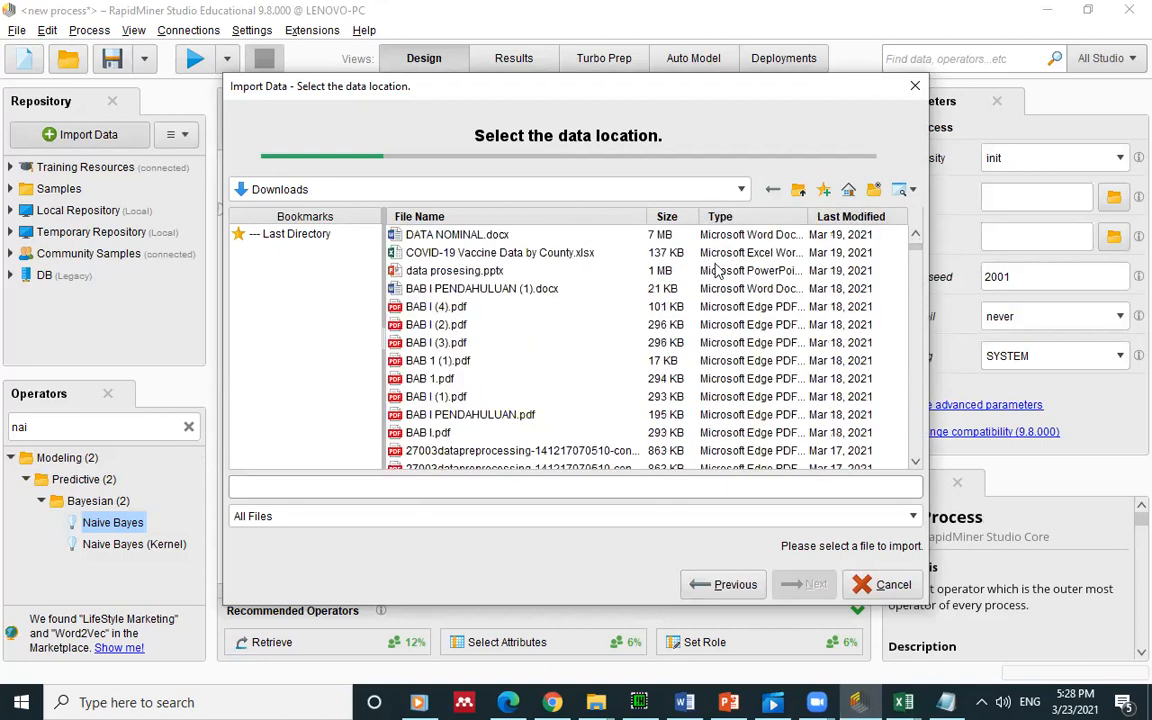
pyautogui.scroll(3, 918, 245)
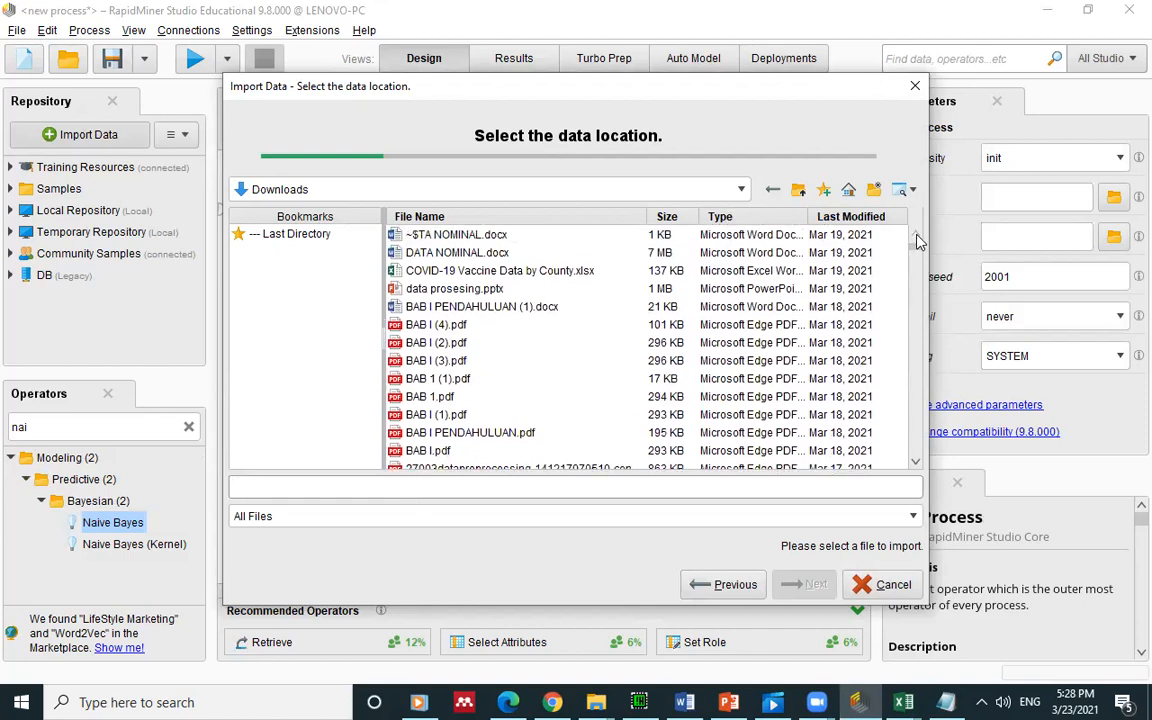
pyautogui.scroll(5, 918, 243)
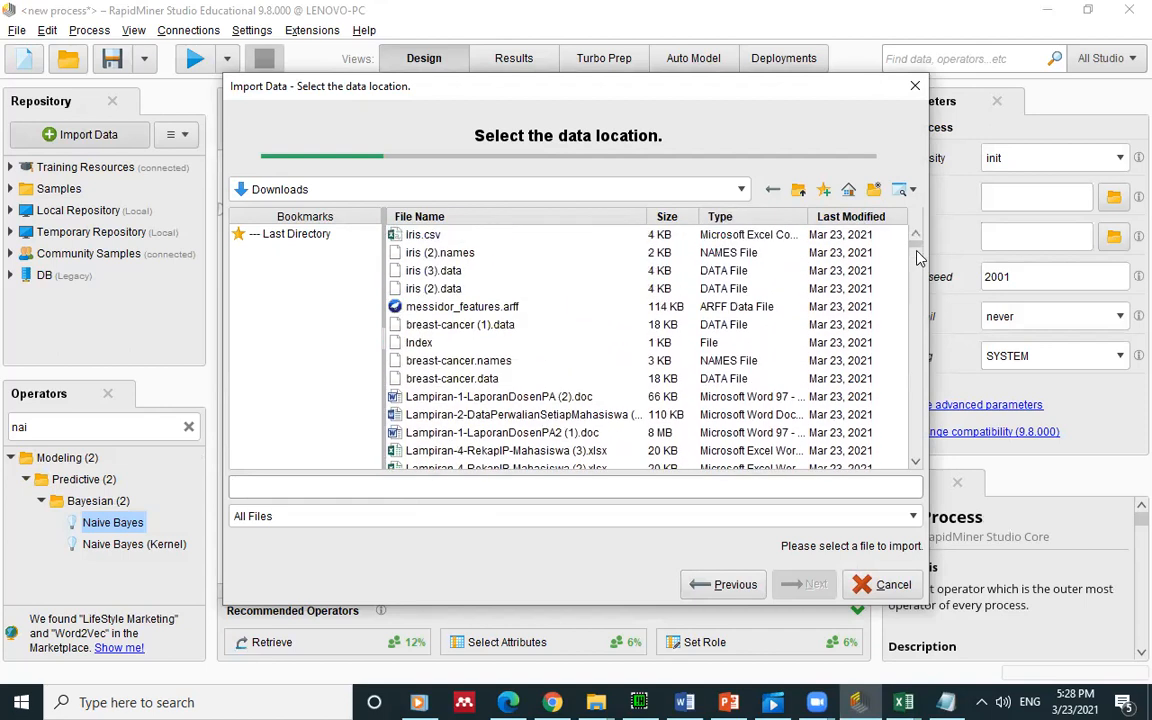
pyautogui.click(432, 236)
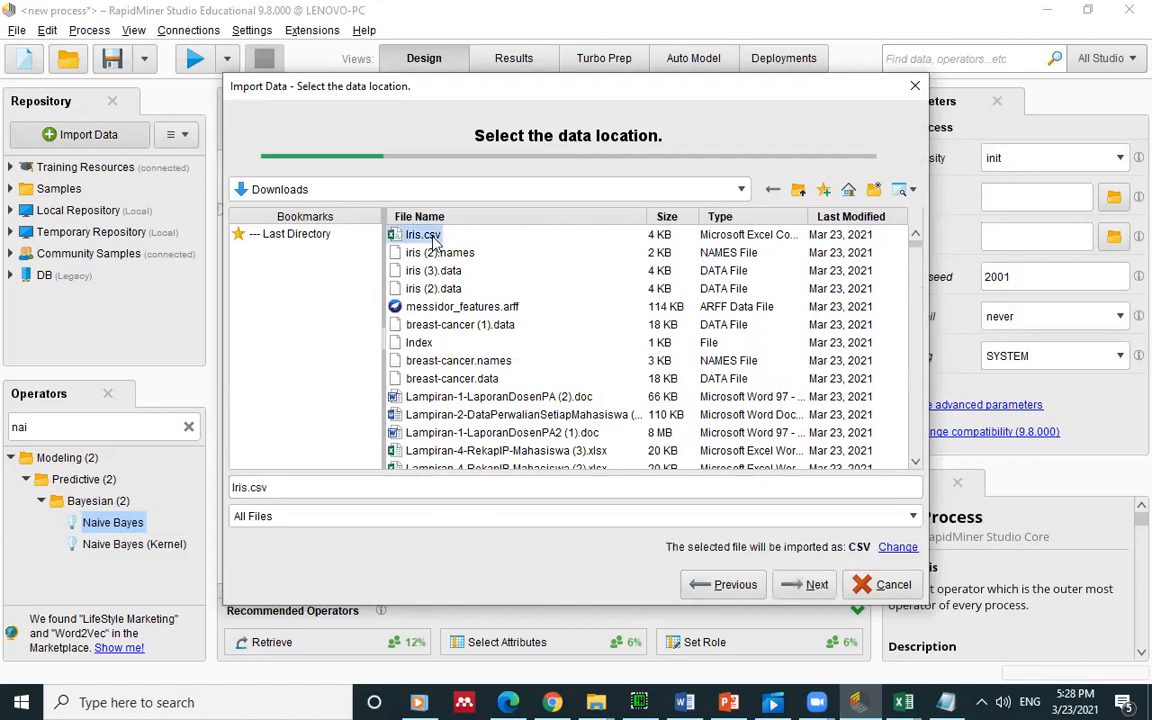
pyautogui.click(812, 584)
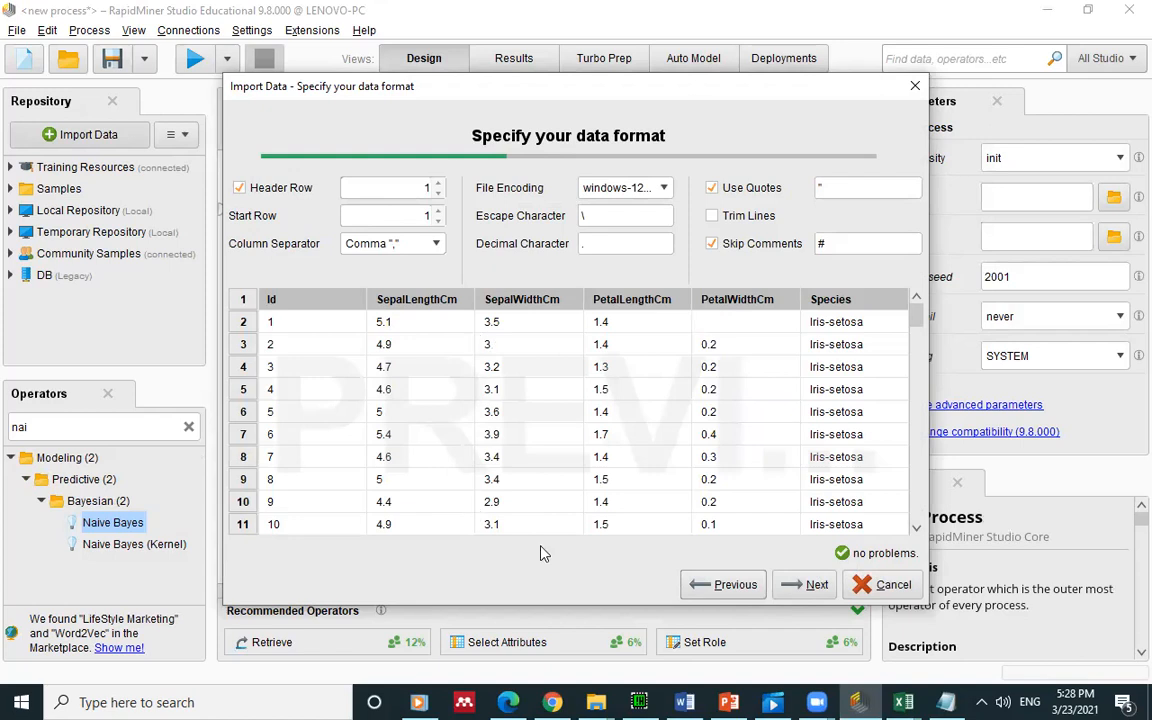
# Switch to Excel's studentAssessment.csv window and open the recent workbook CoronaryHeartDisease.csv from Documents
pyautogui.moveTo(900, 702)
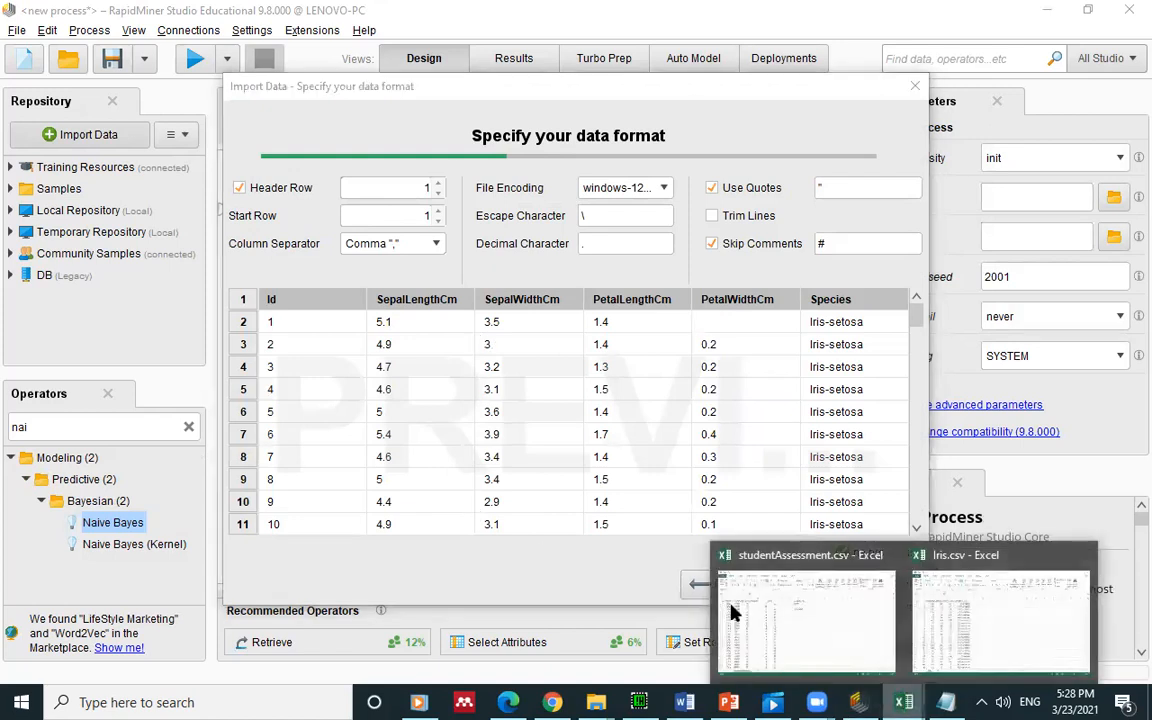
pyautogui.click(805, 655)
pyautogui.click(26, 33)
pyautogui.click(44, 148)
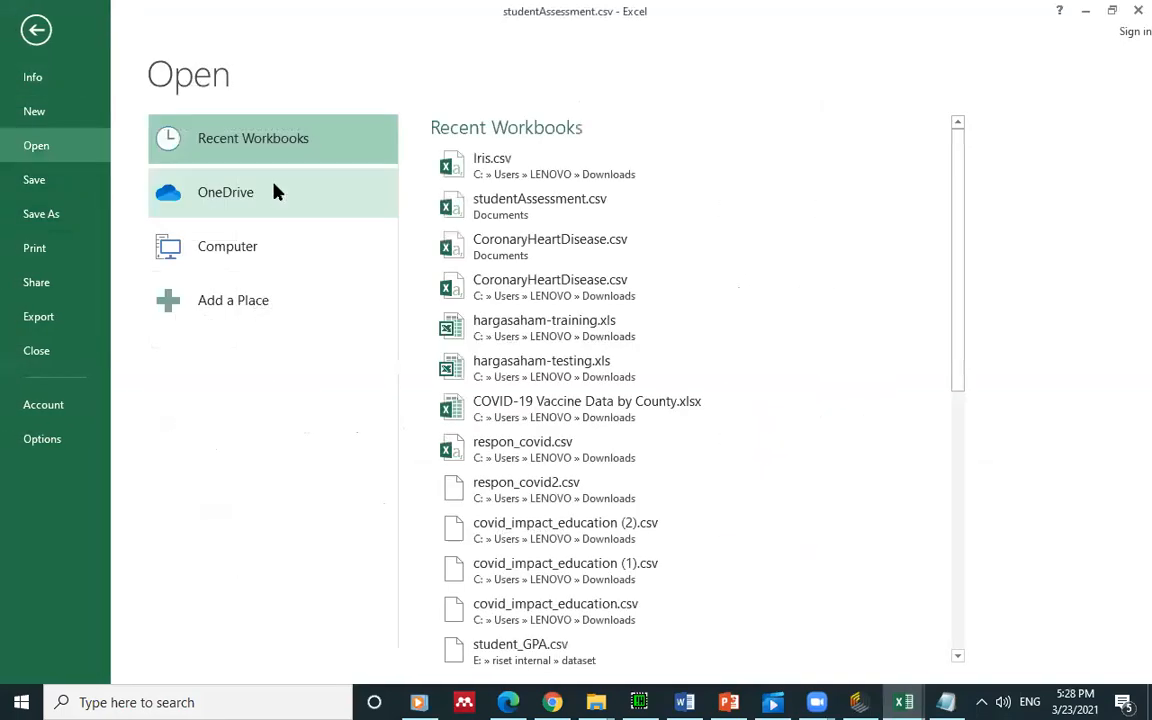
pyautogui.click(510, 257)
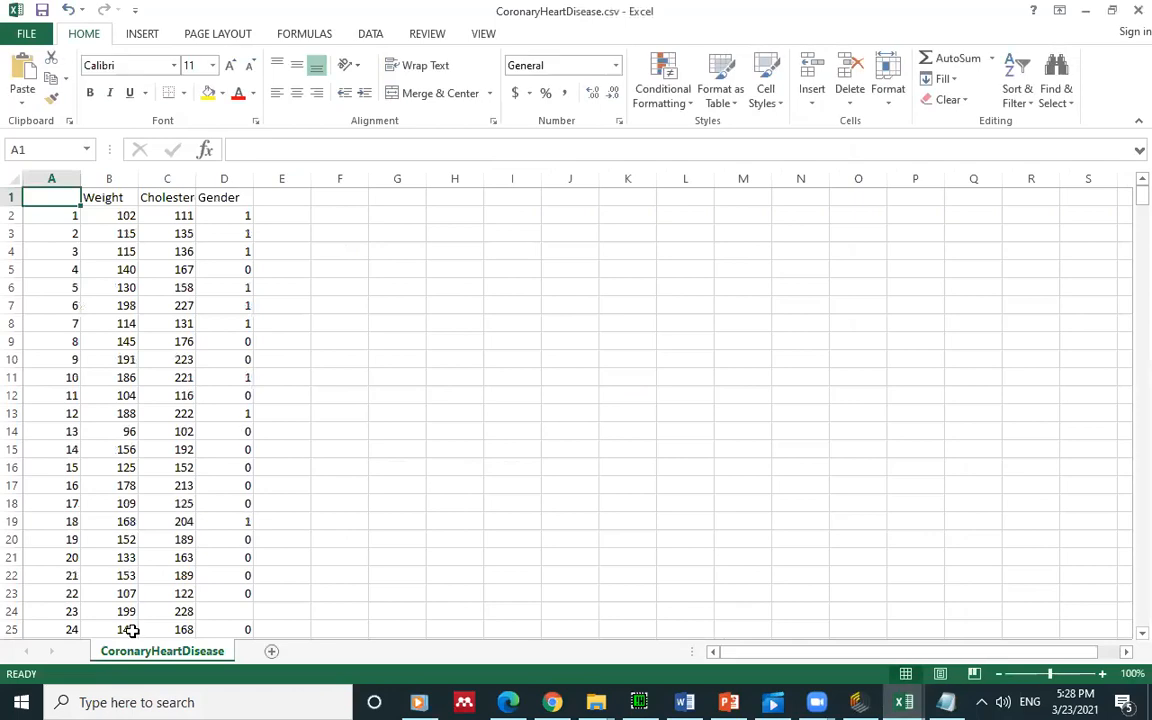
# Open the recent workbook COVID-19 Vaccine Data by County.xlsx and look through its About the Data, By County and By Age, Gender, Race sheets
pyautogui.click(24, 33)
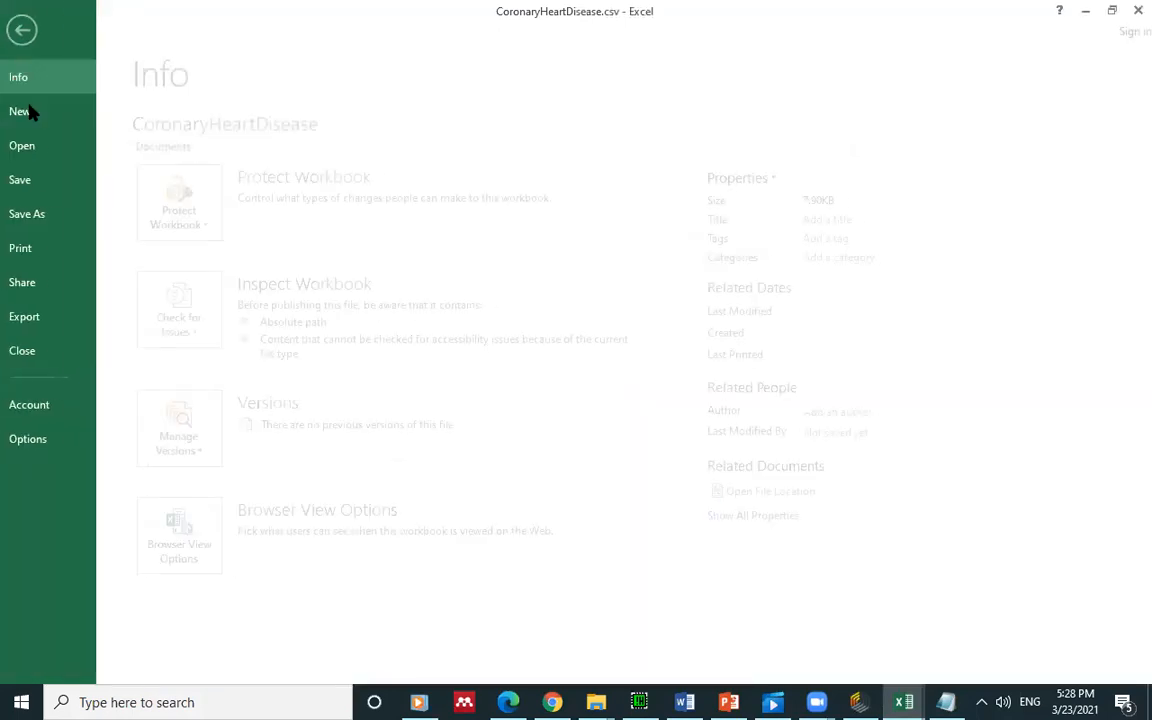
pyautogui.click(38, 148)
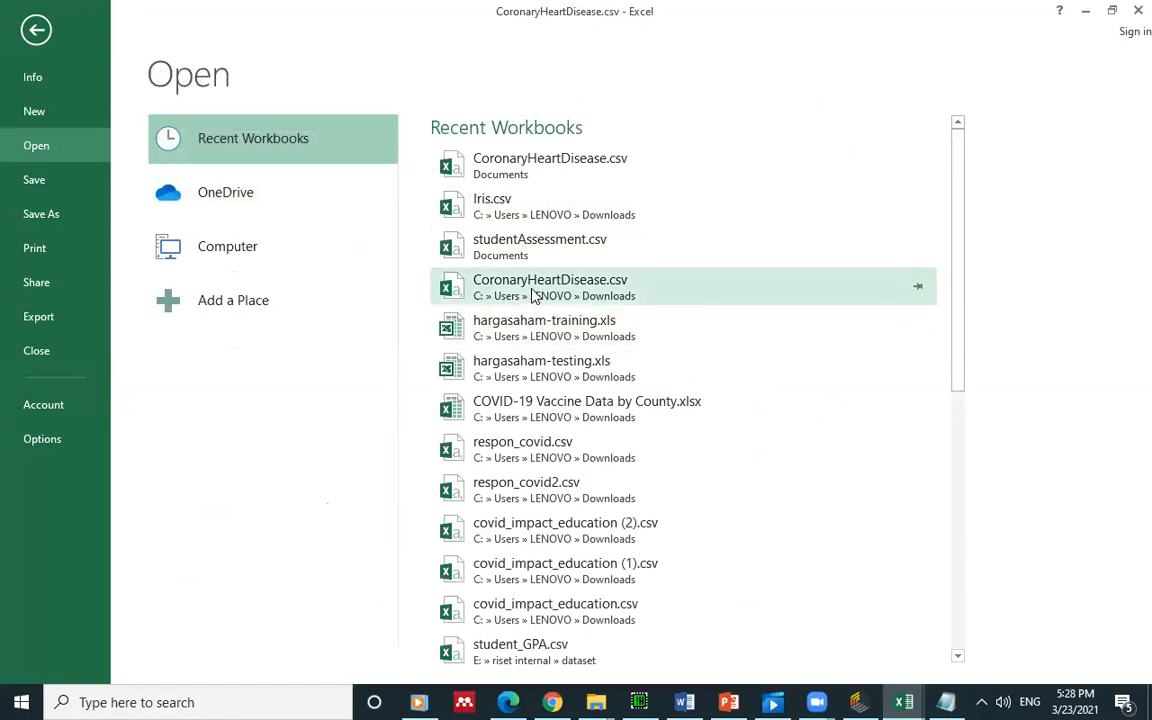
pyautogui.click(530, 412)
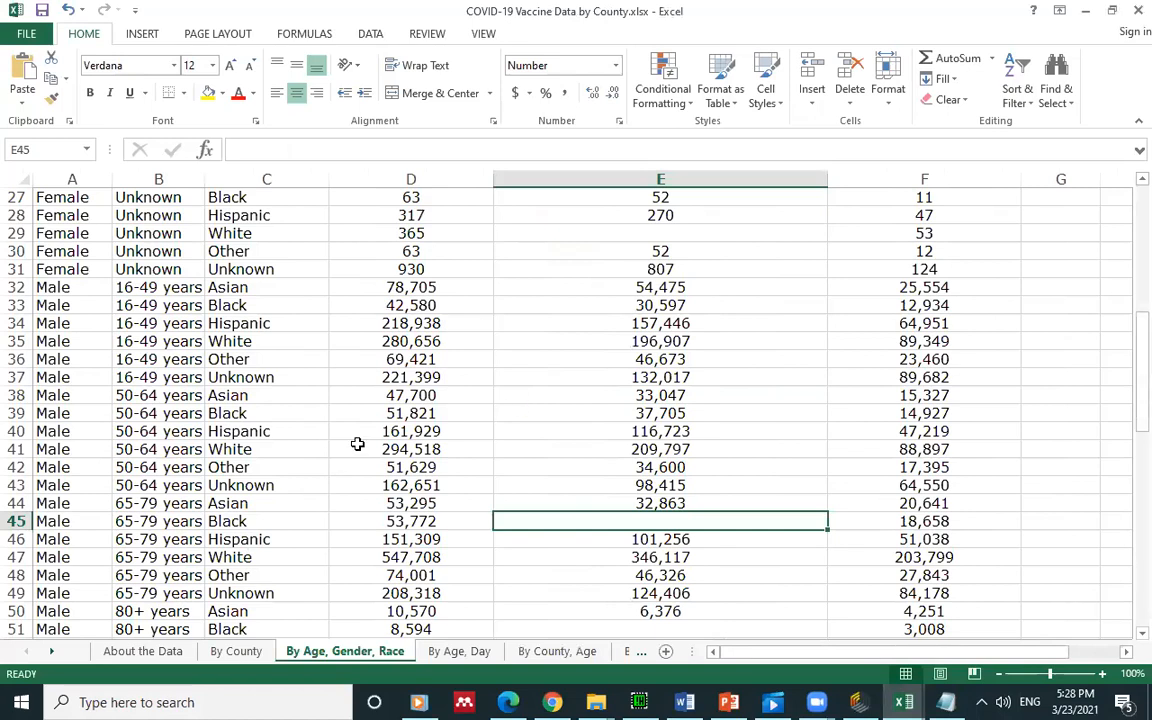
pyautogui.click(145, 652)
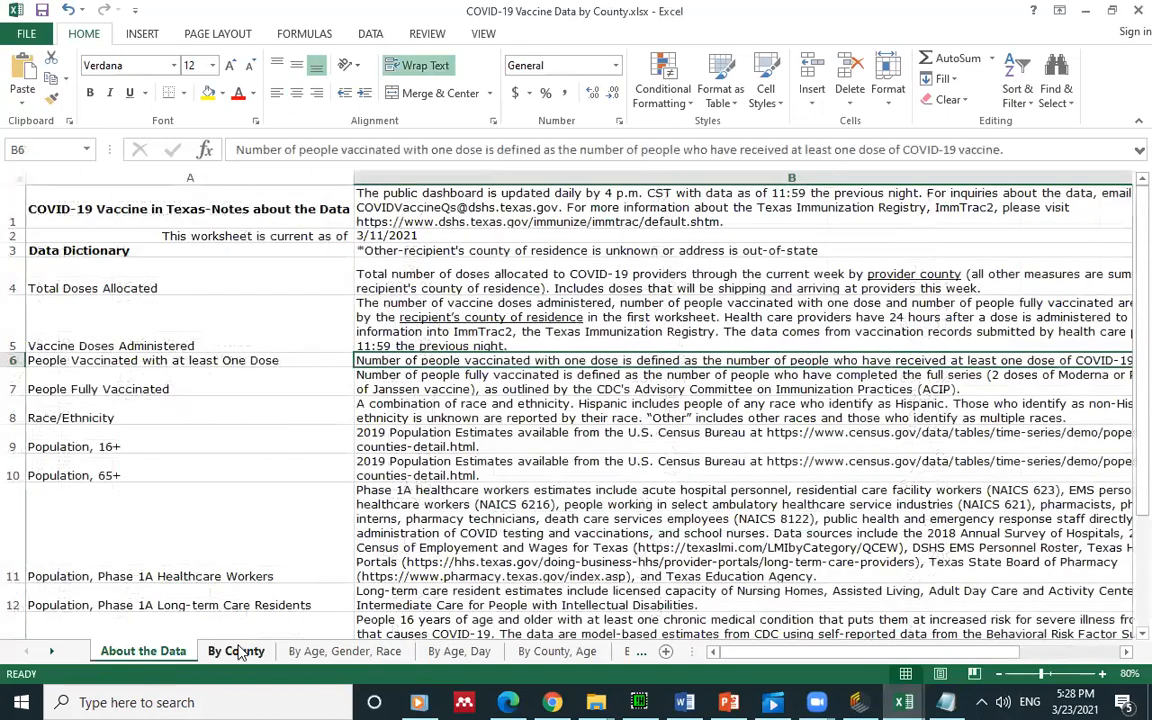
pyautogui.click(240, 651)
pyautogui.click(332, 650)
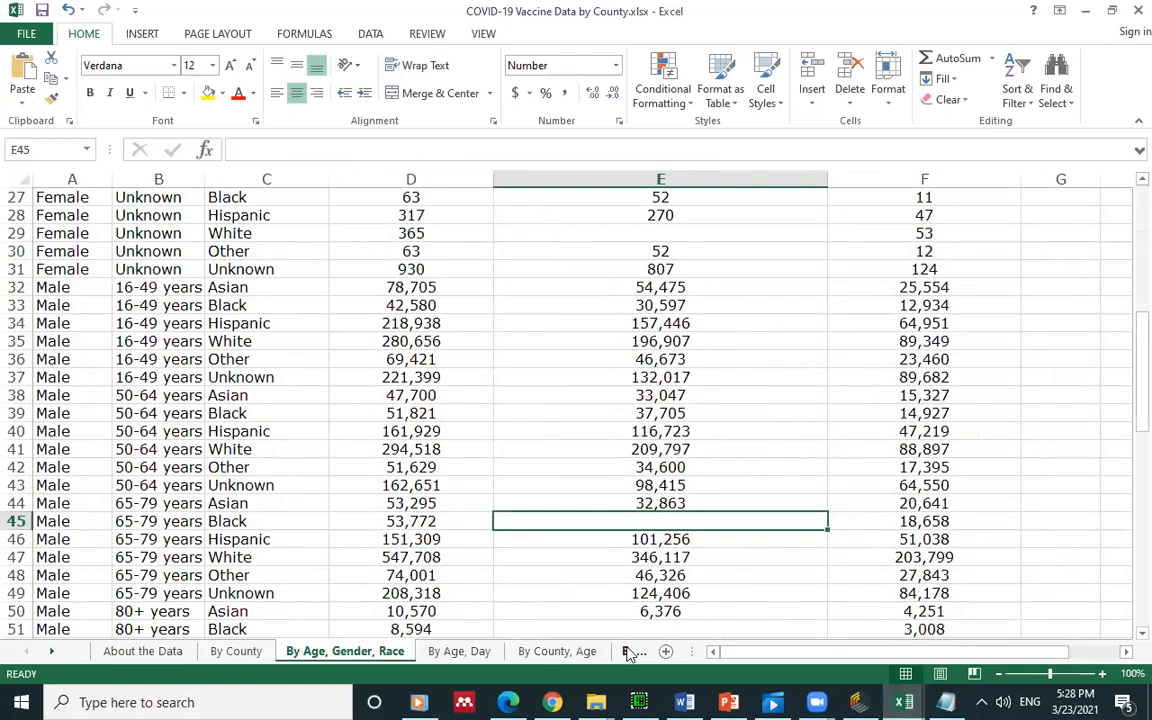
# Switch back to RapidMiner Studio and accept the default data format and column settings for the Iris import, leaving the date format empty
pyautogui.click(852, 701)
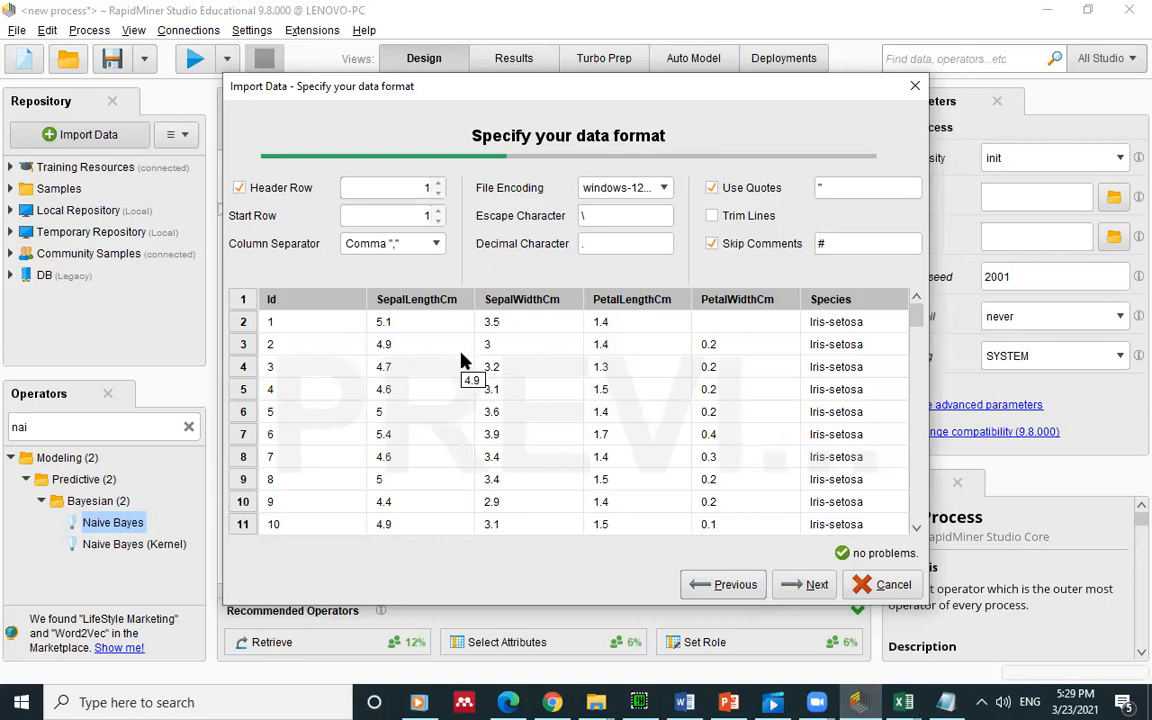
pyautogui.click(800, 582)
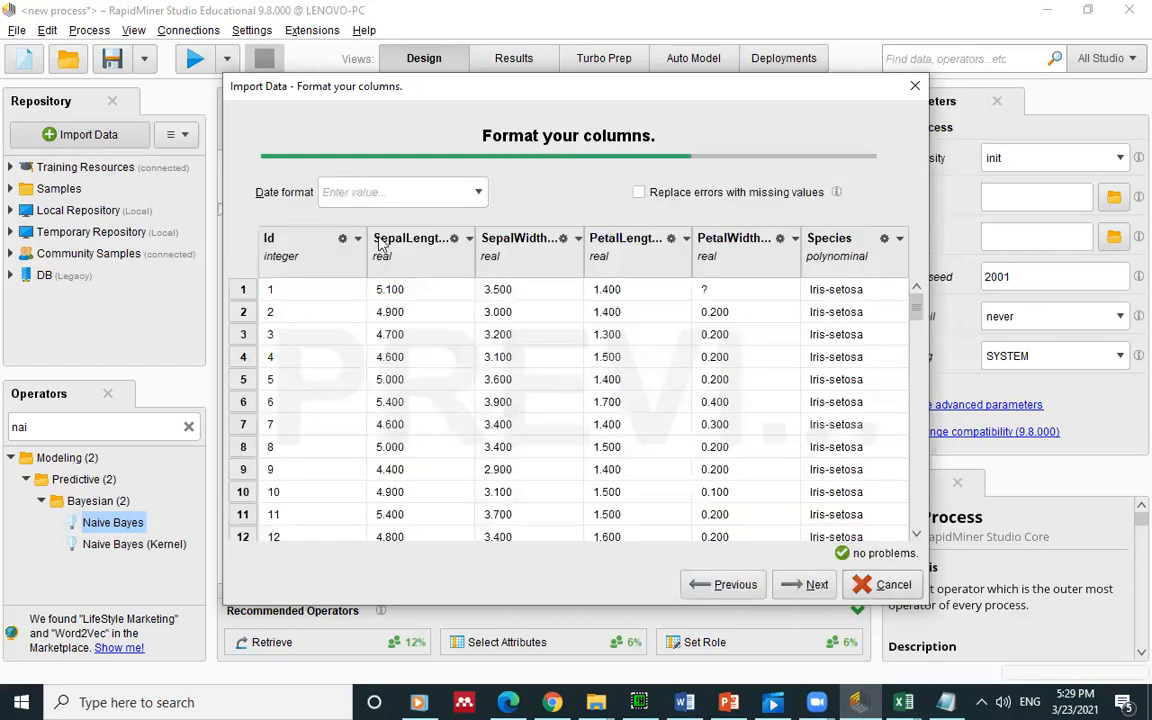
pyautogui.click(478, 193)
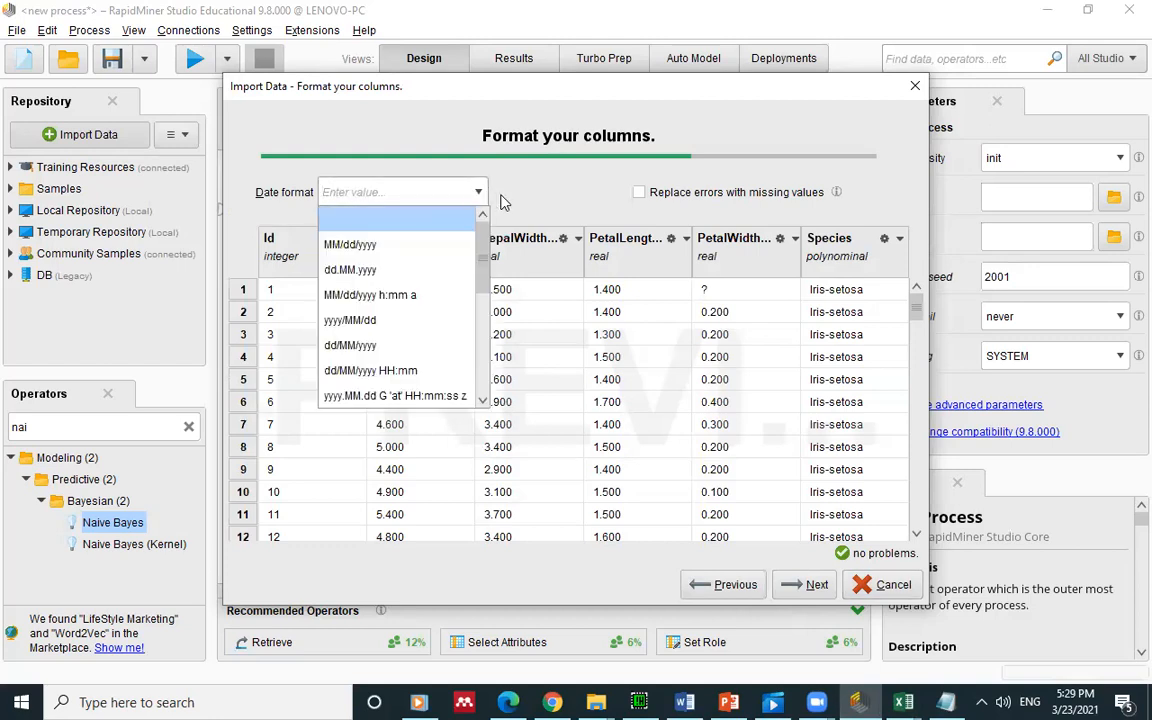
pyautogui.click(545, 195)
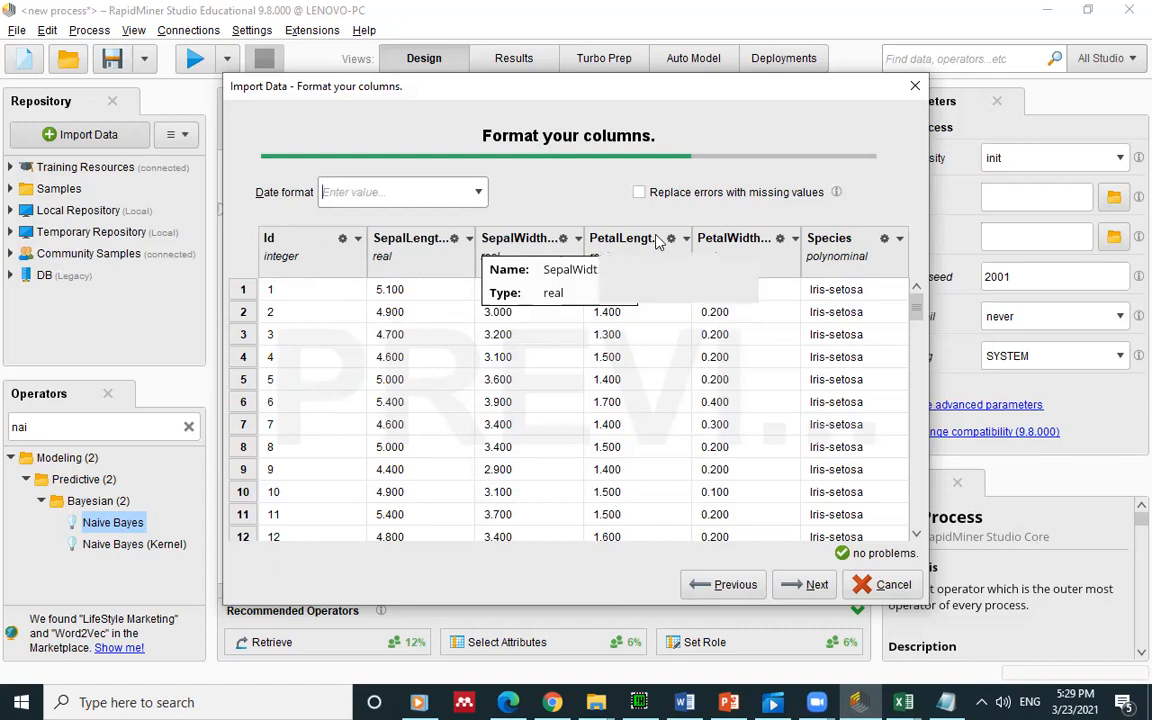
pyautogui.click(813, 585)
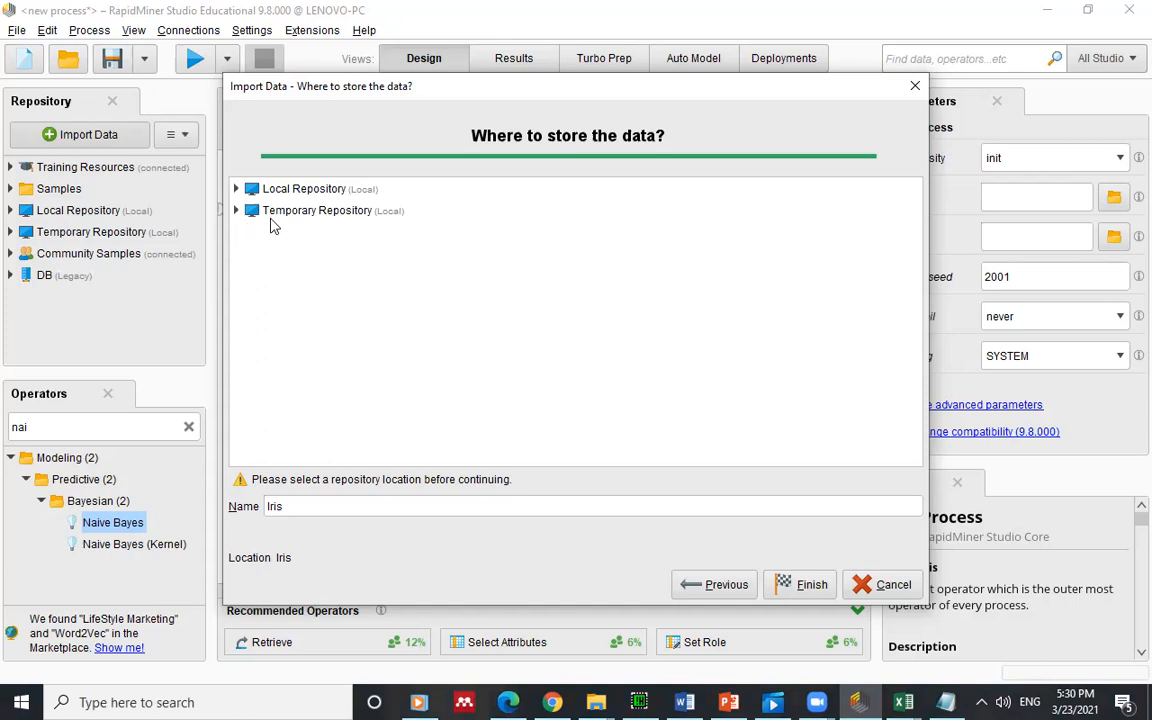
# Store the imported data set as Iris in the data folder of the Local Repository and finish the import
pyautogui.click(236, 189)
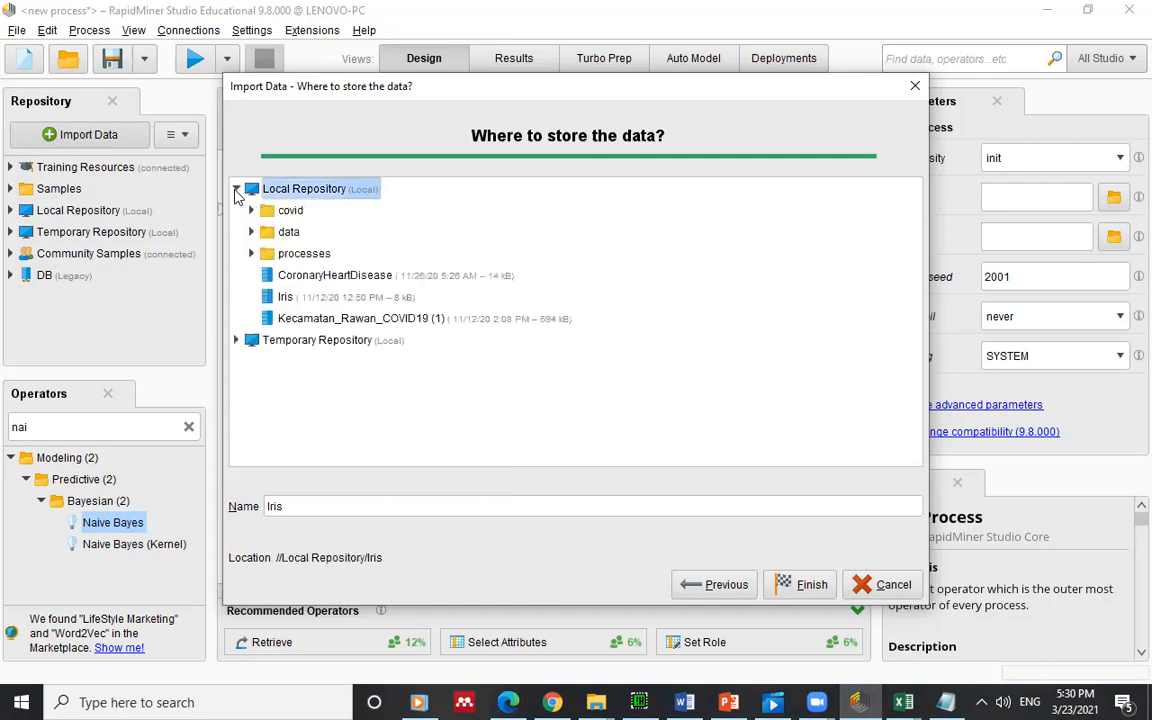
pyautogui.click(292, 234)
pyautogui.click(250, 231)
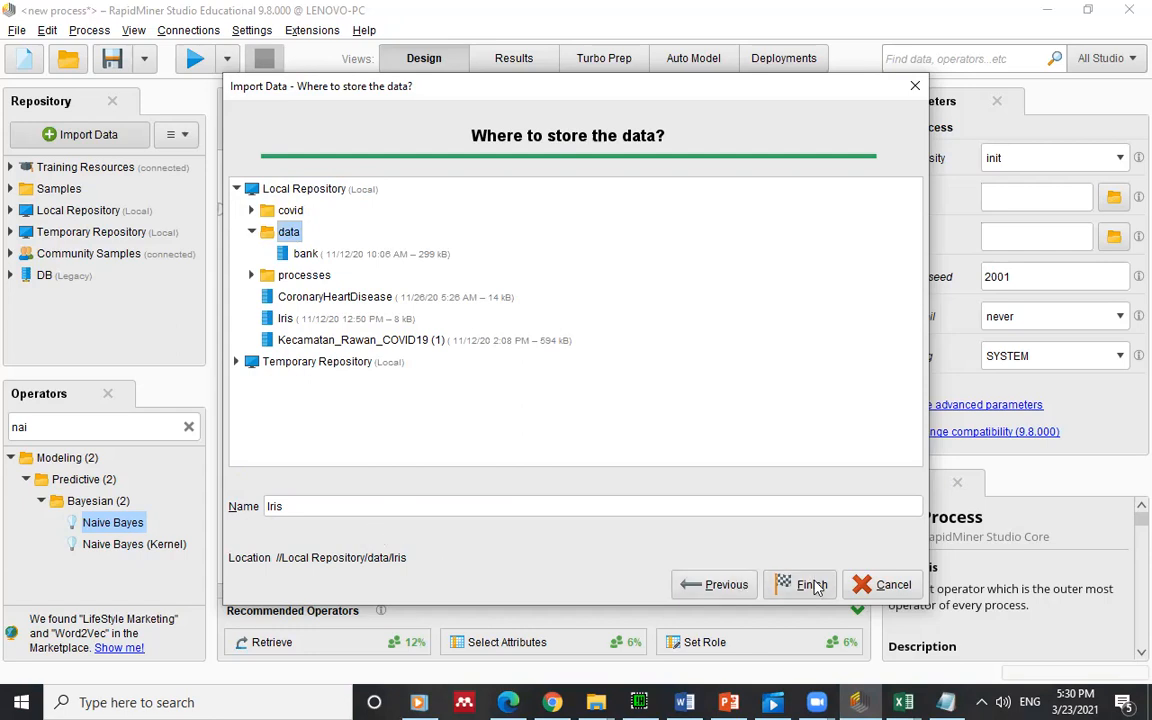
pyautogui.click(813, 586)
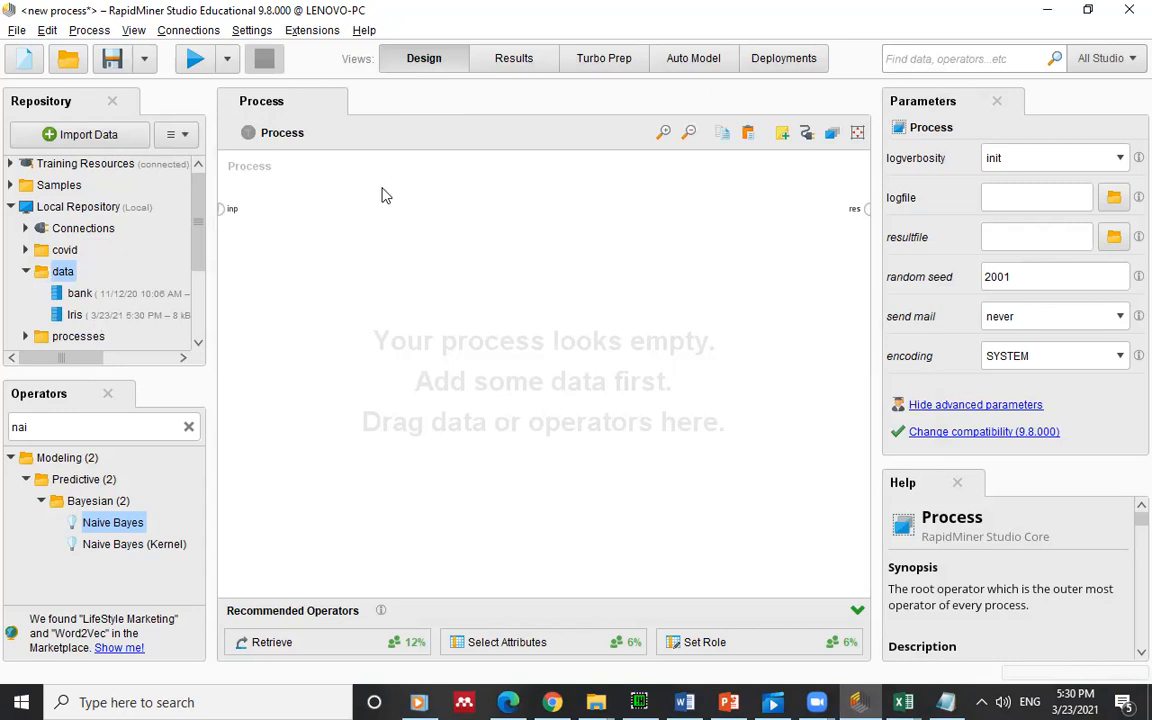
# Add the imported Iris data to the process, connect its output to the process result port and run the process
pyautogui.click(76, 316)
pyautogui.moveTo(76, 316); pyautogui.dragTo(300, 308)
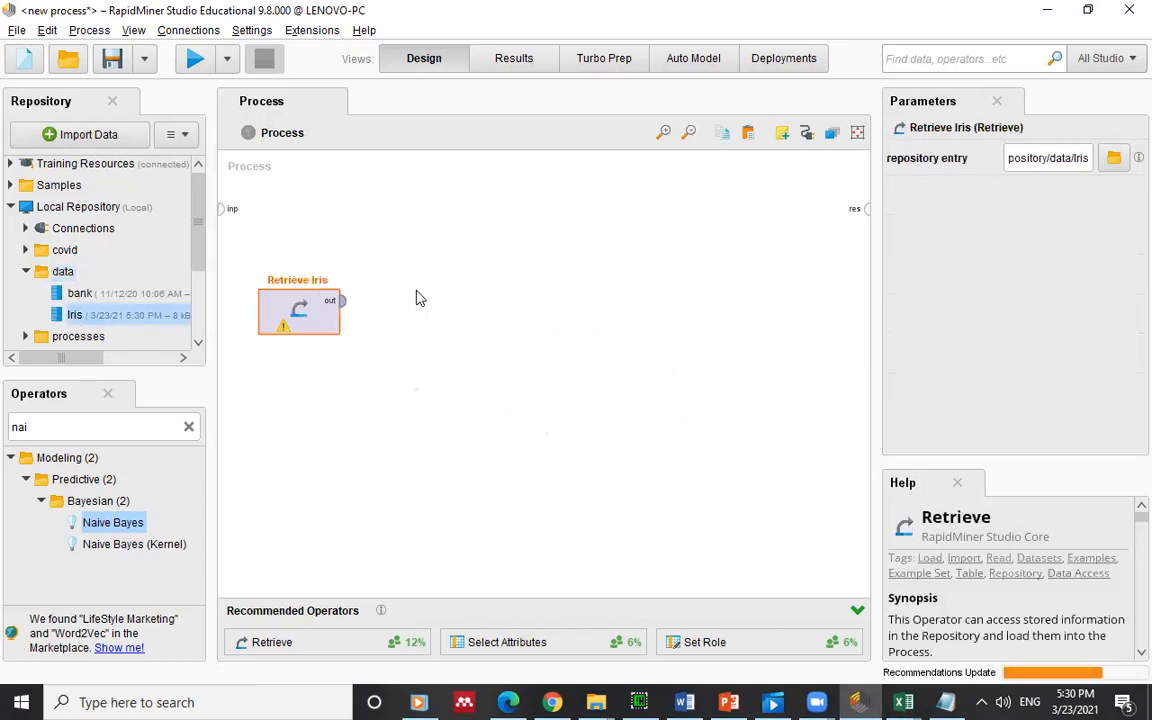
pyautogui.click(343, 304)
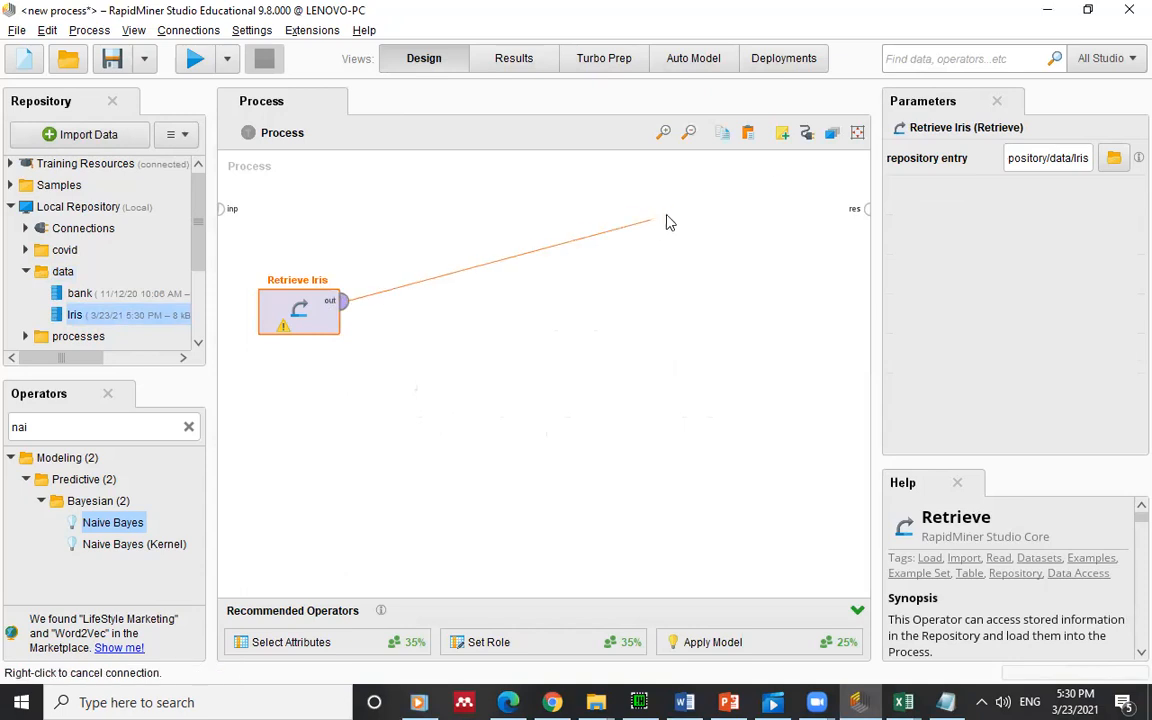
pyautogui.click(866, 210)
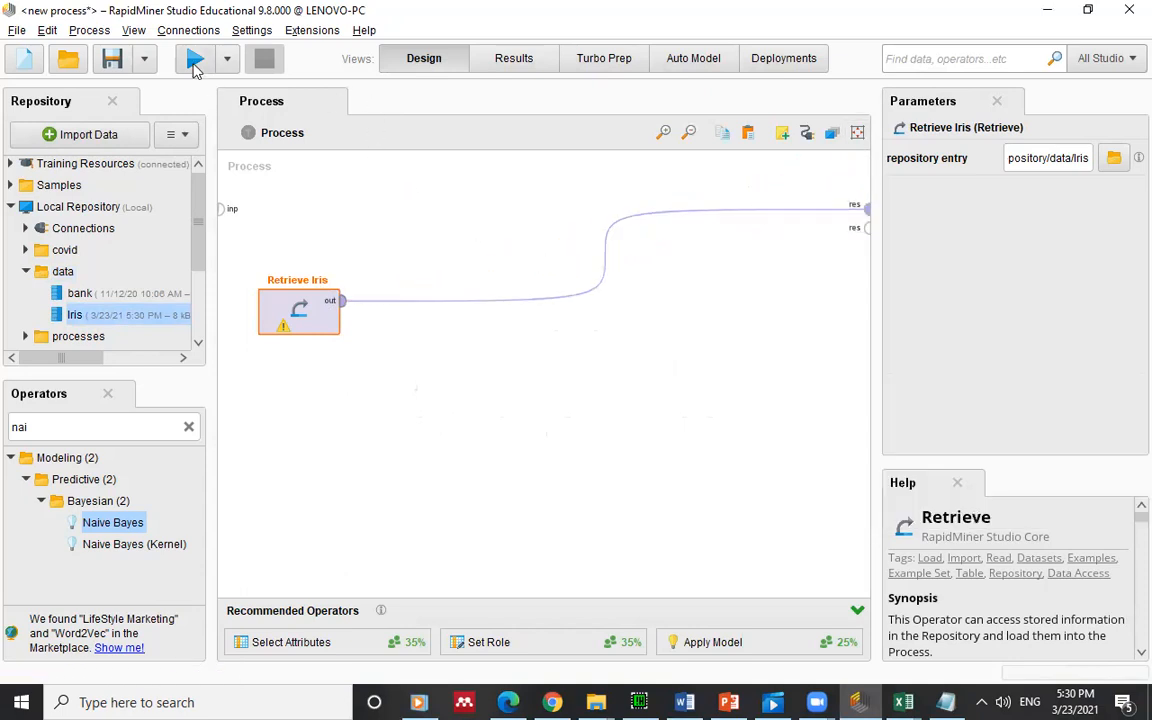
pyautogui.click(195, 60)
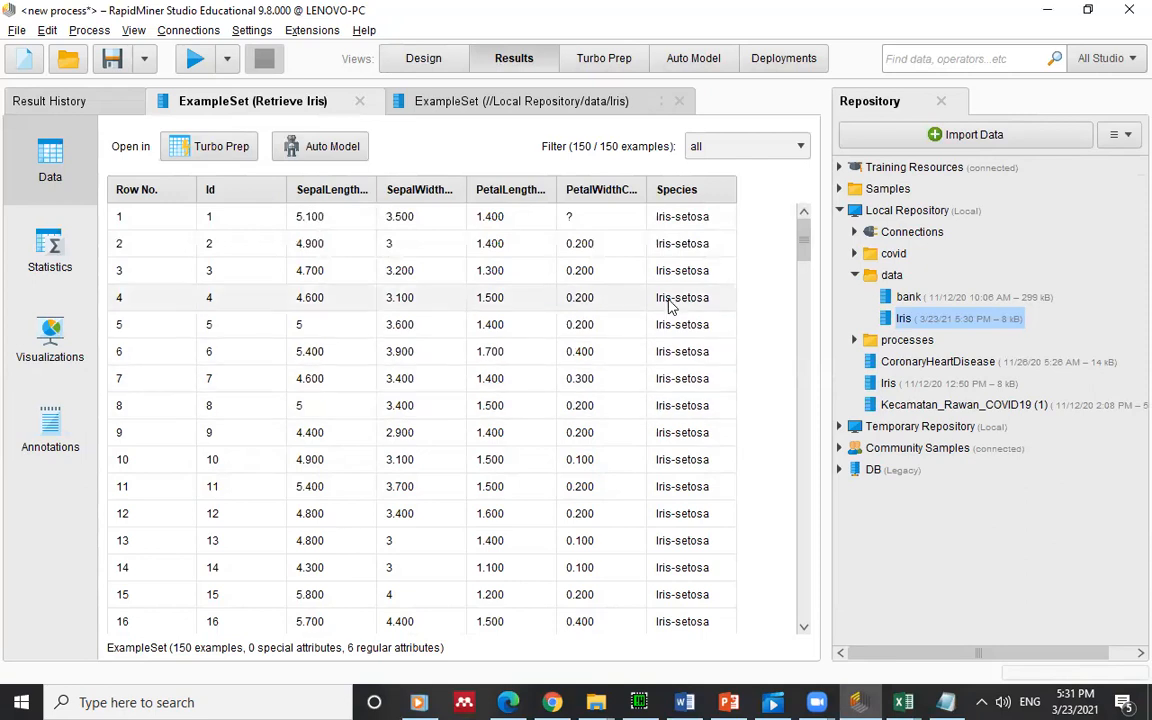
# Switch to the Iris.csv workbook in Excel and check its last data rows at the end of the Species column
pyautogui.click(903, 702)
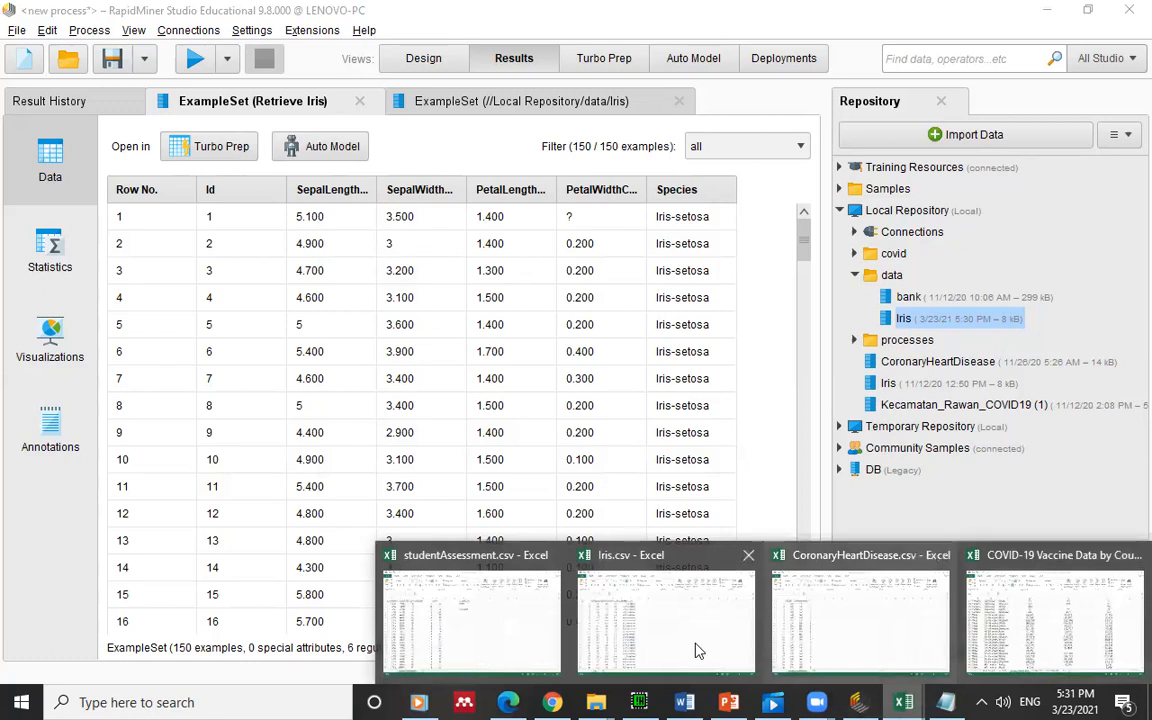
pyautogui.click(663, 648)
pyautogui.click(355, 484)
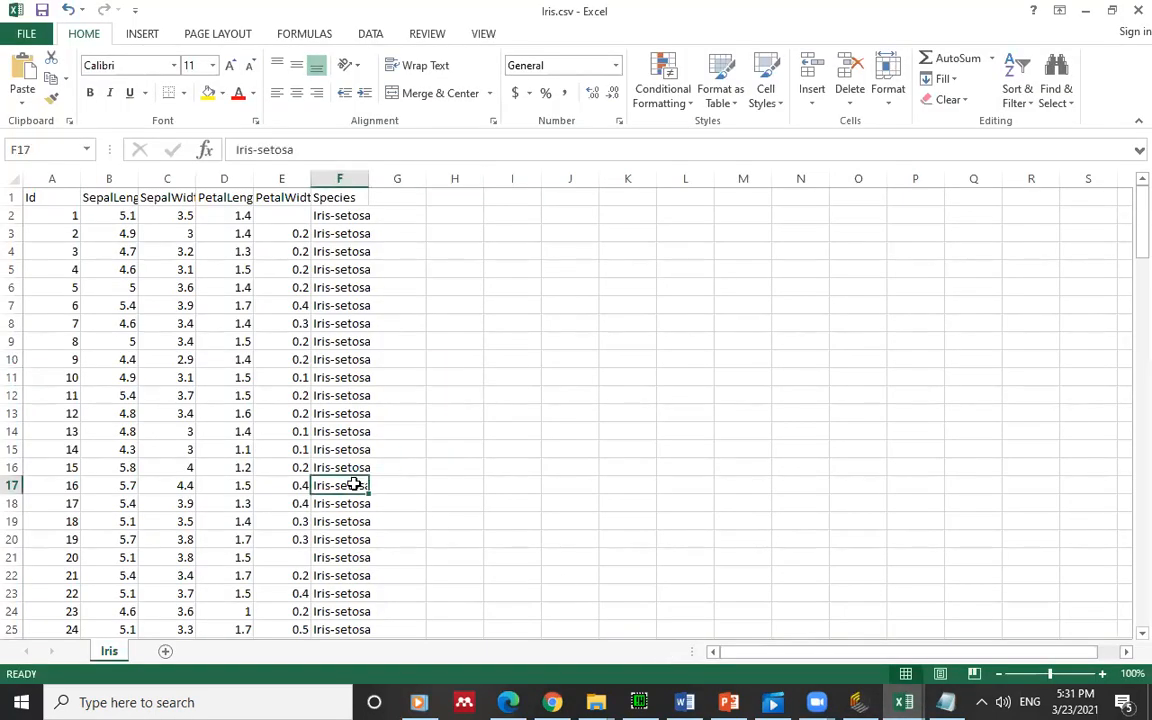
pyautogui.hotkey('ctrl', 'Down')
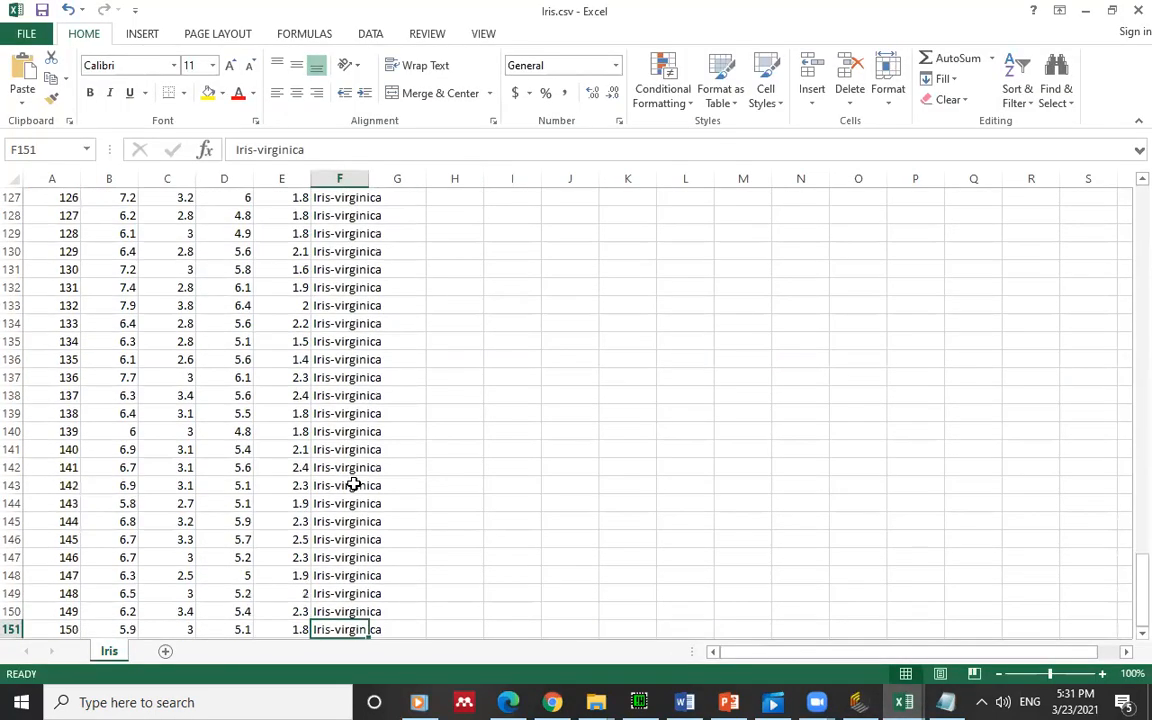
pyautogui.press('Down')
pyautogui.press('Down')
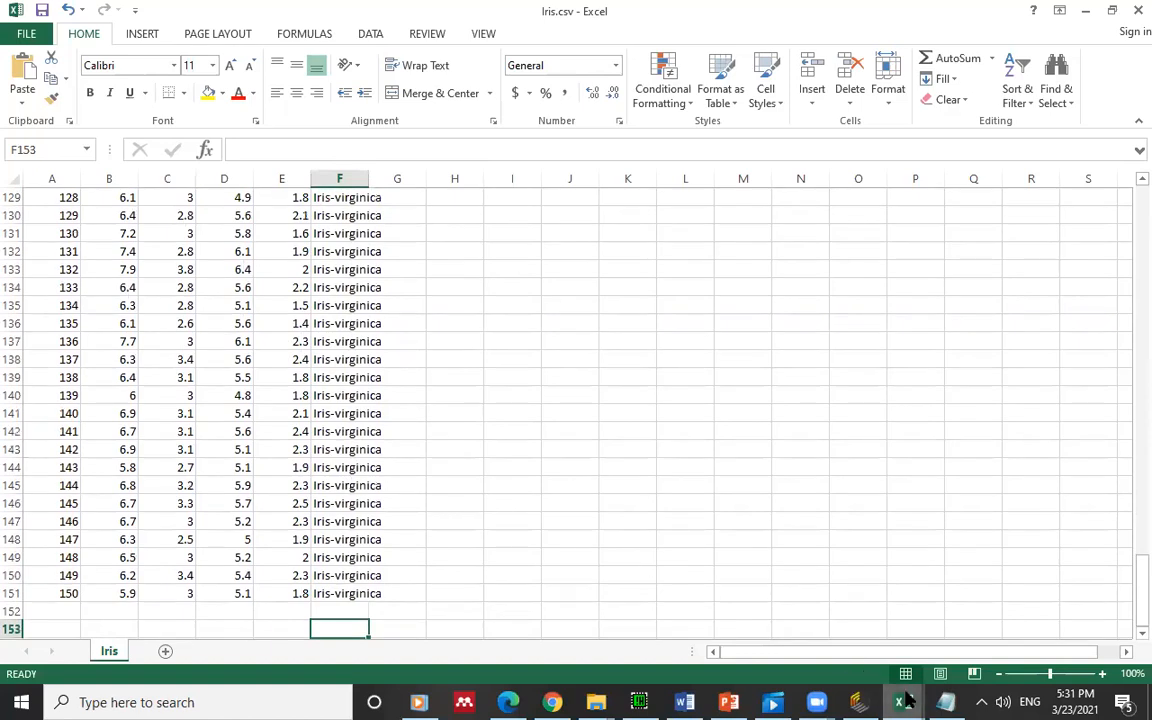
pyautogui.click(905, 702)
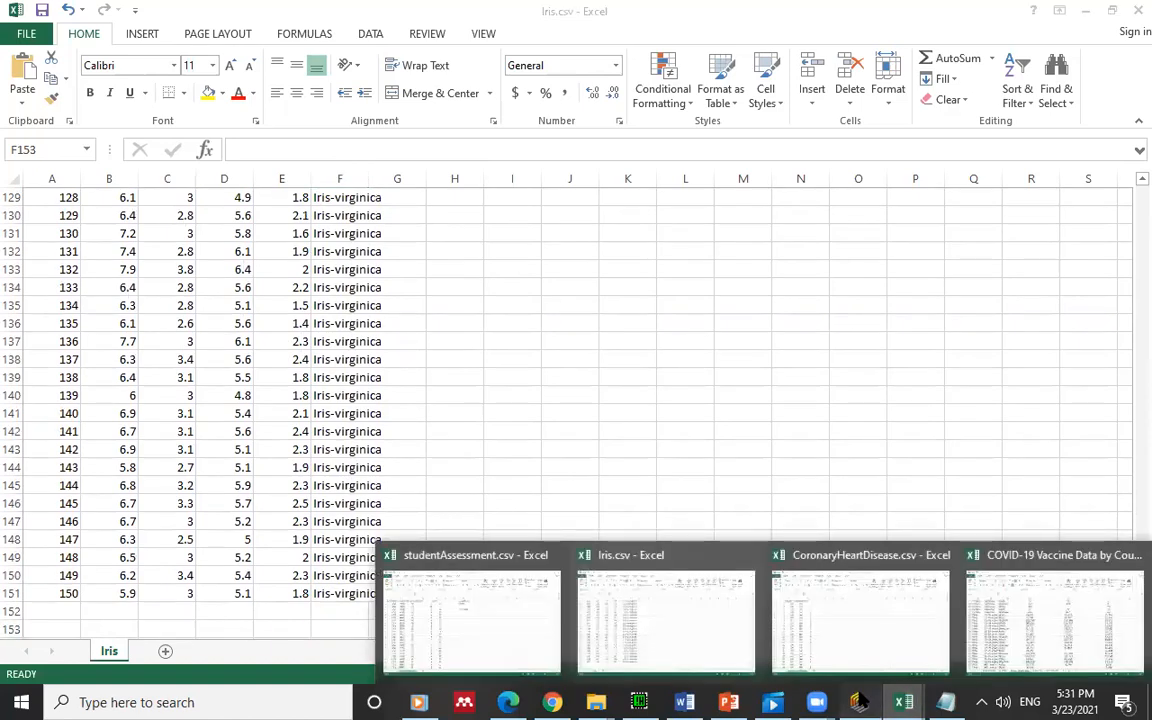
# Return to RapidMiner Studio, review the Iris statistics with the SepalLengthCm details expanded, and go back to the data table
pyautogui.click(860, 702)
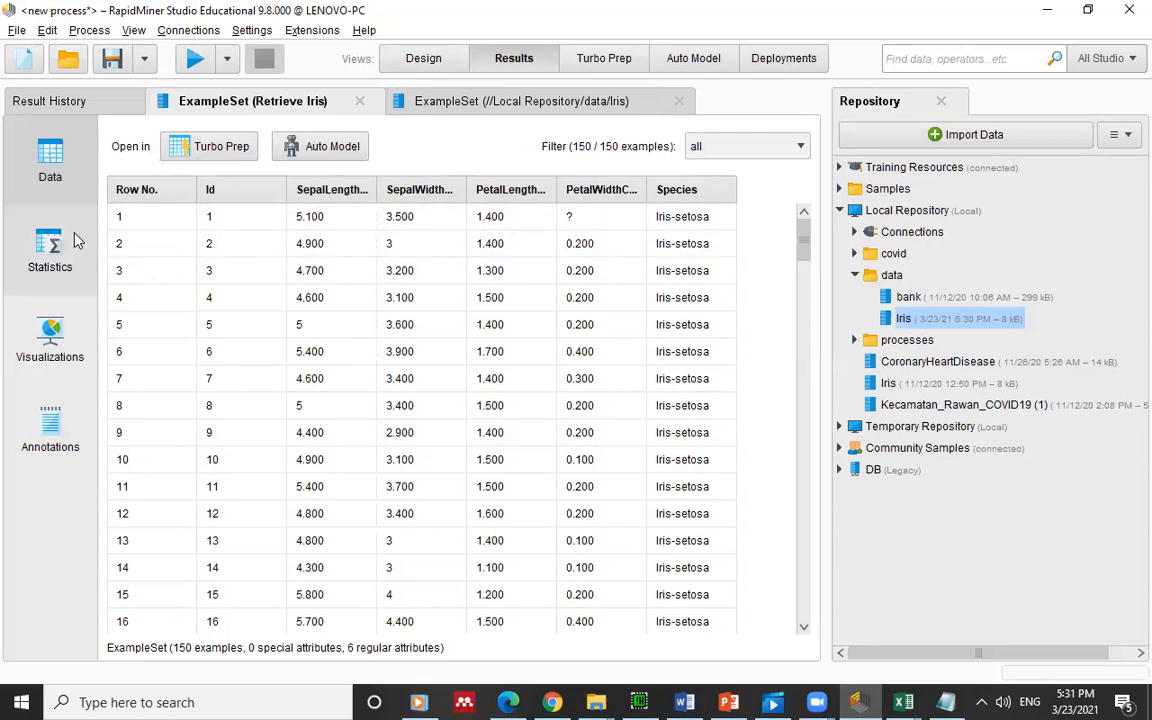
pyautogui.click(46, 257)
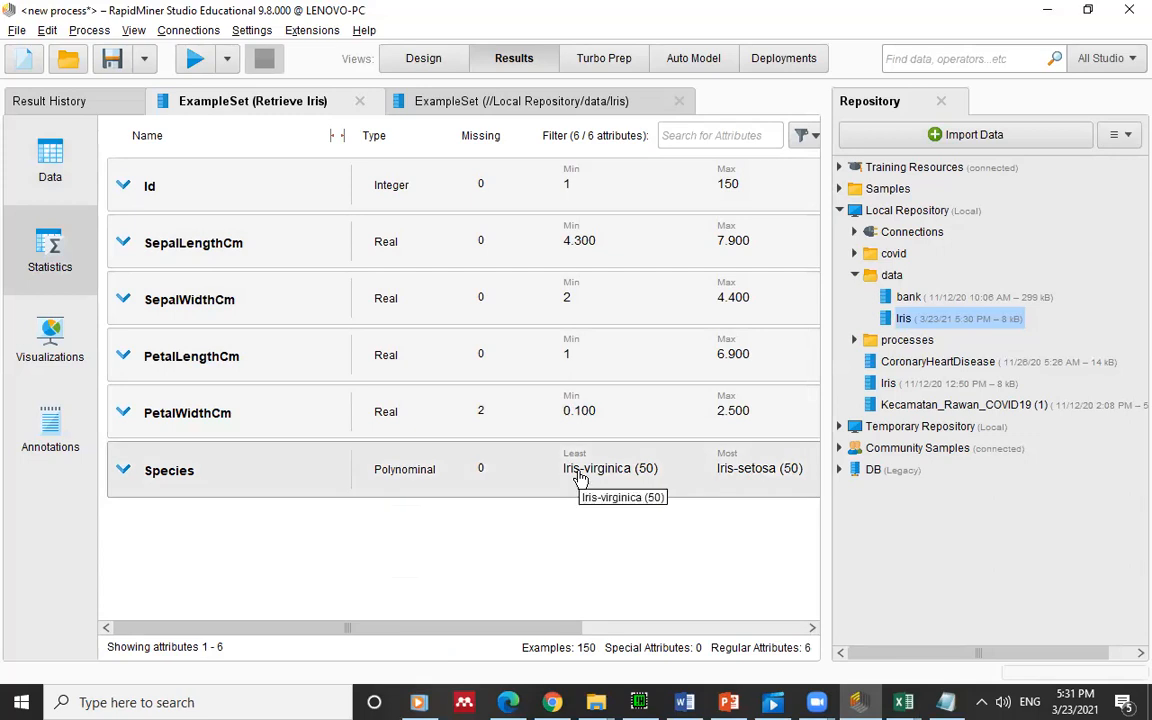
pyautogui.click(155, 258)
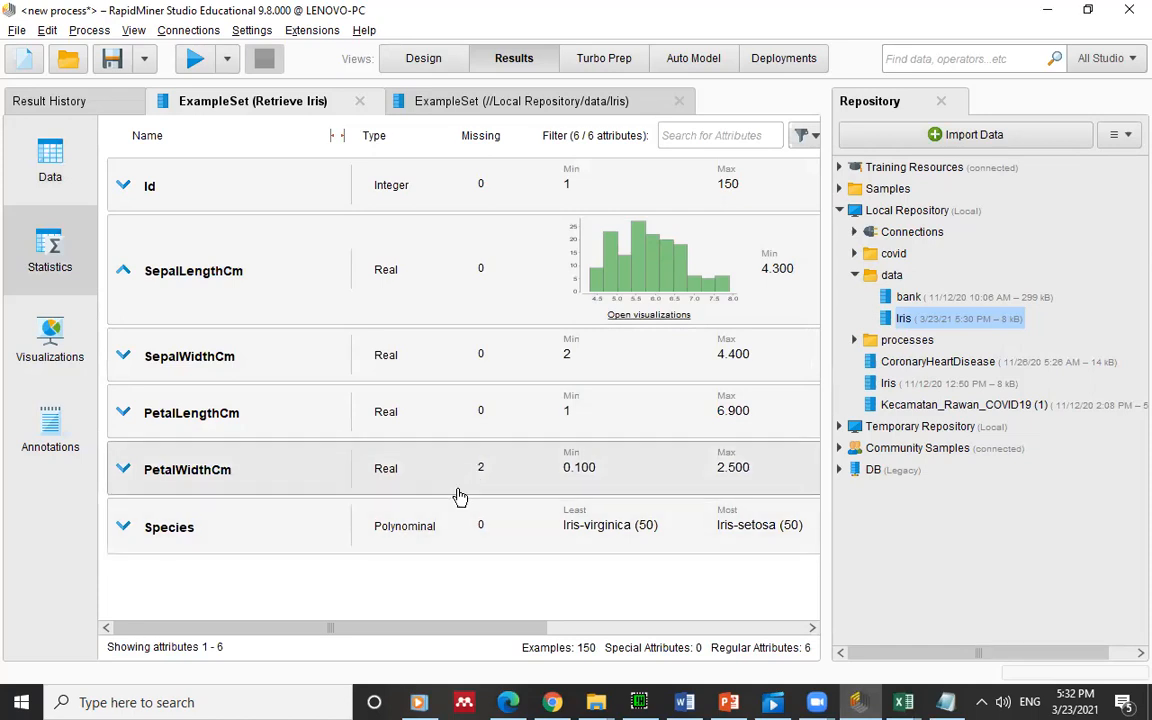
pyautogui.click(49, 160)
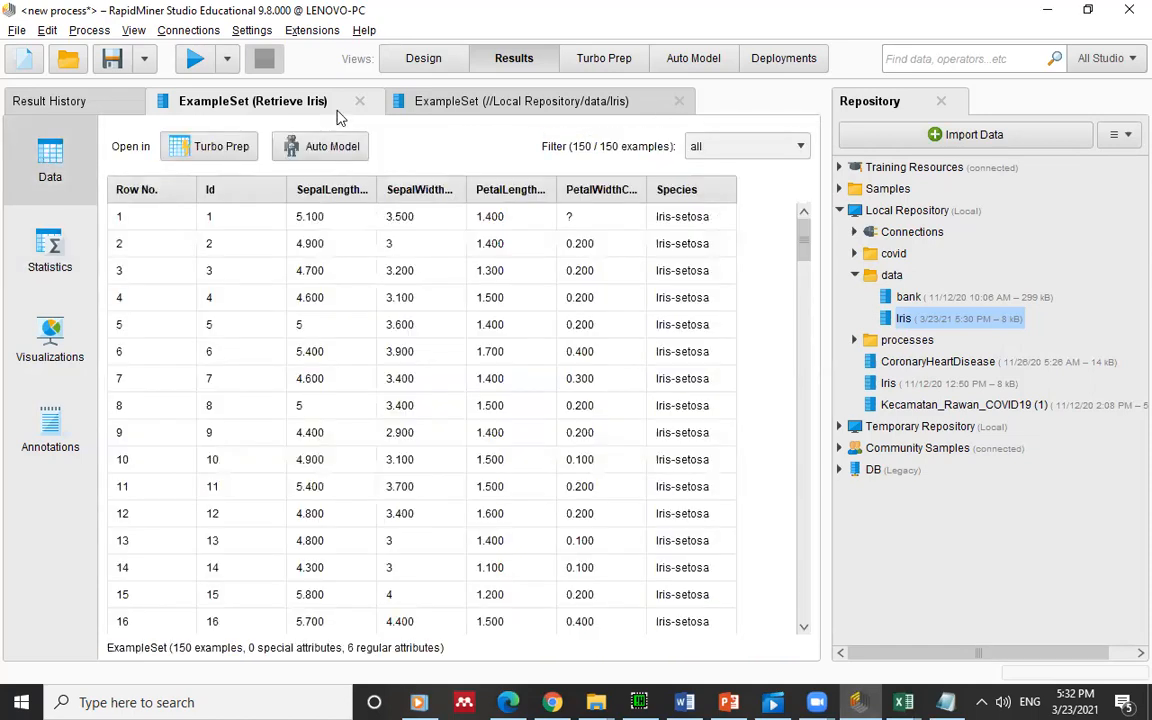
# Return to the process design and search the operators for "replace" instead of "nai"
pyautogui.click(424, 58)
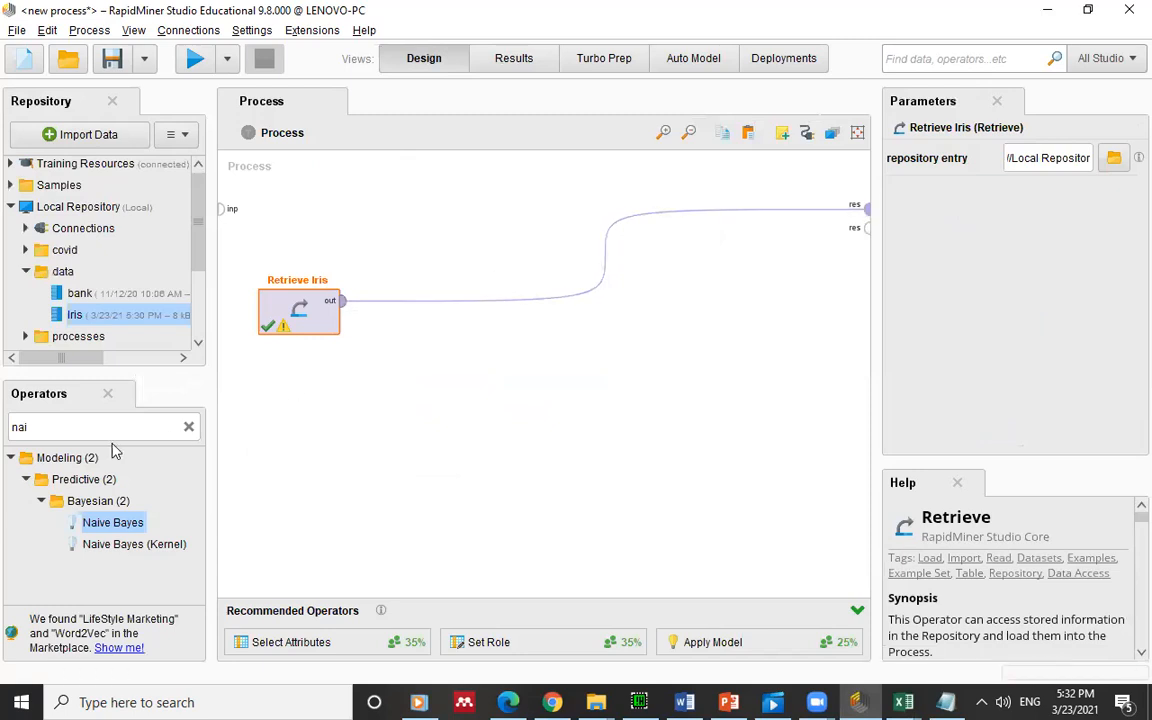
pyautogui.click(93, 427)
pyautogui.press('BackSpace')
pyautogui.press('BackSpace')
pyautogui.press('BackSpace')
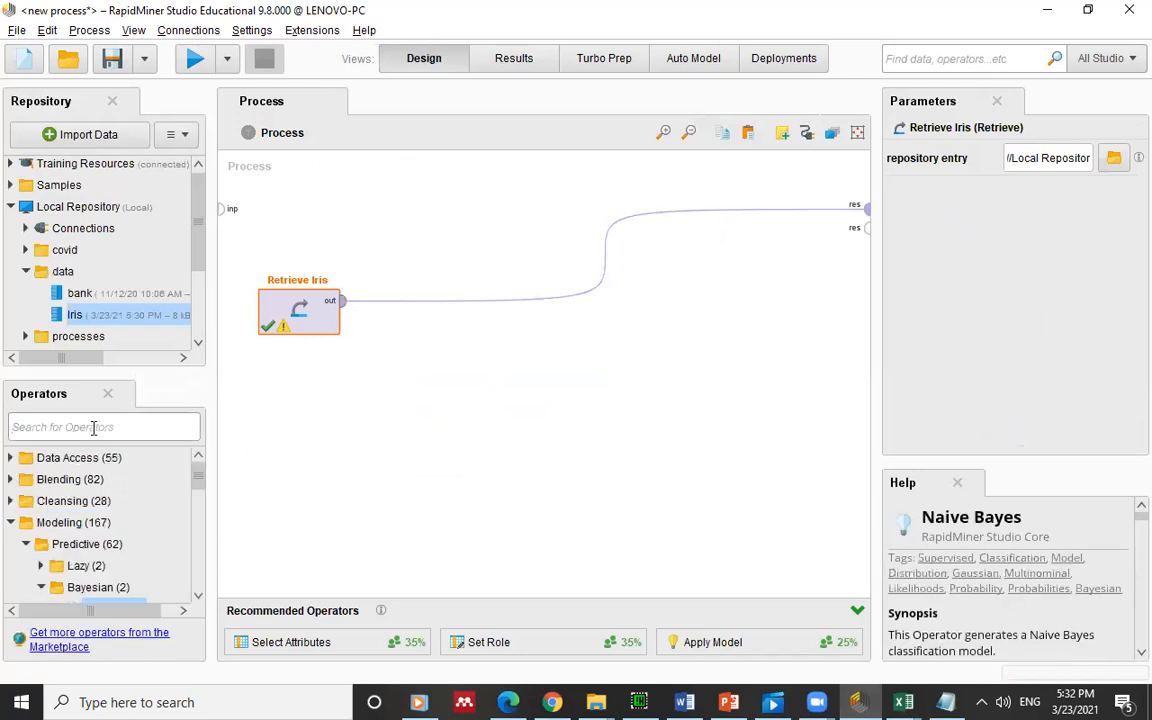
pyautogui.write('rep')
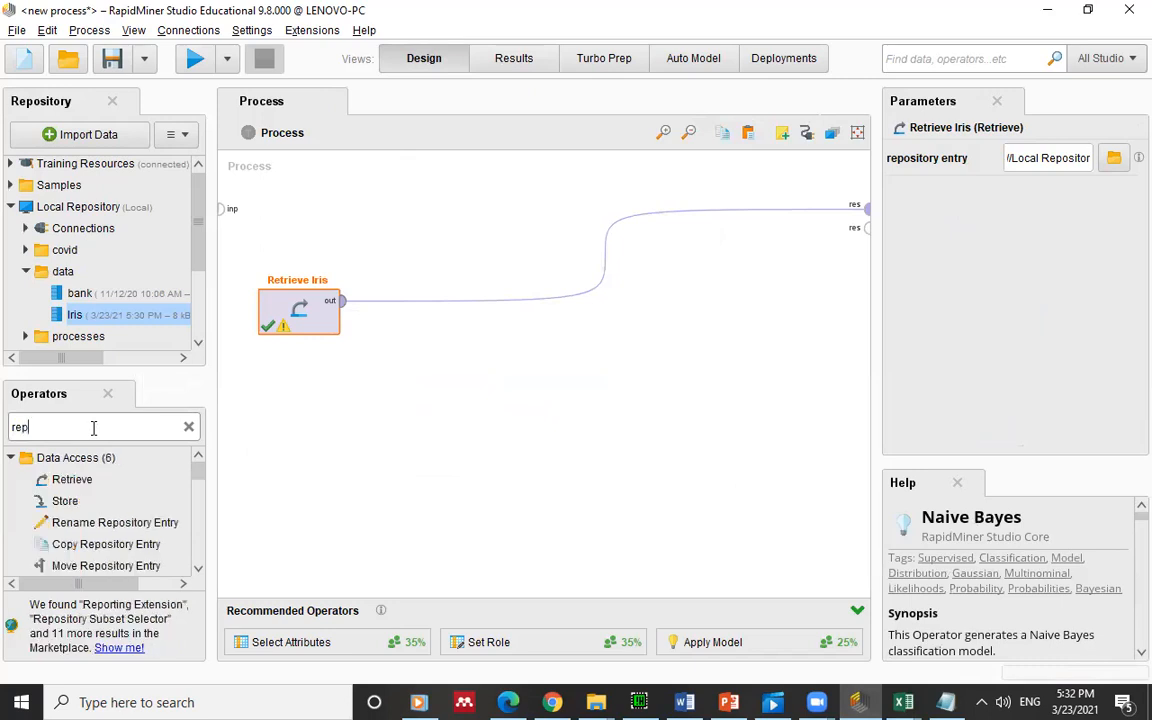
pyautogui.write('lace')
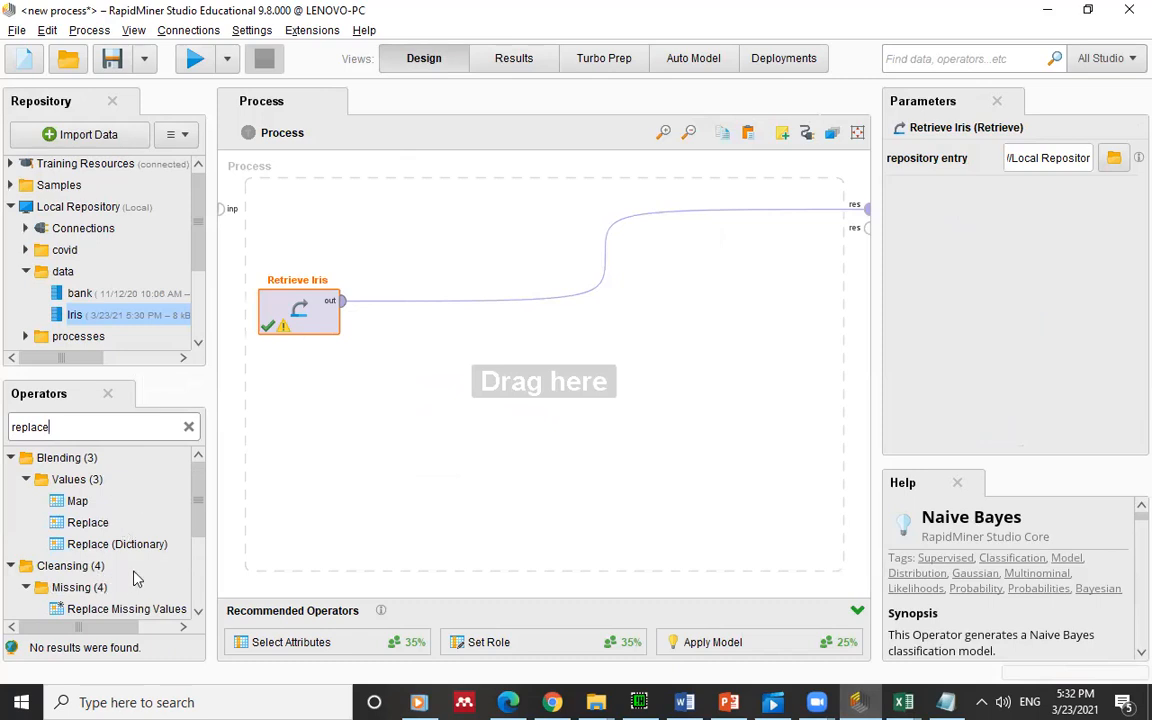
# Insert Replace Missing Values on the connection between Retrieve Iris and the result port, move it closer to Retrieve Iris and select it
pyautogui.moveTo(141, 615); pyautogui.dragTo(163, 607)
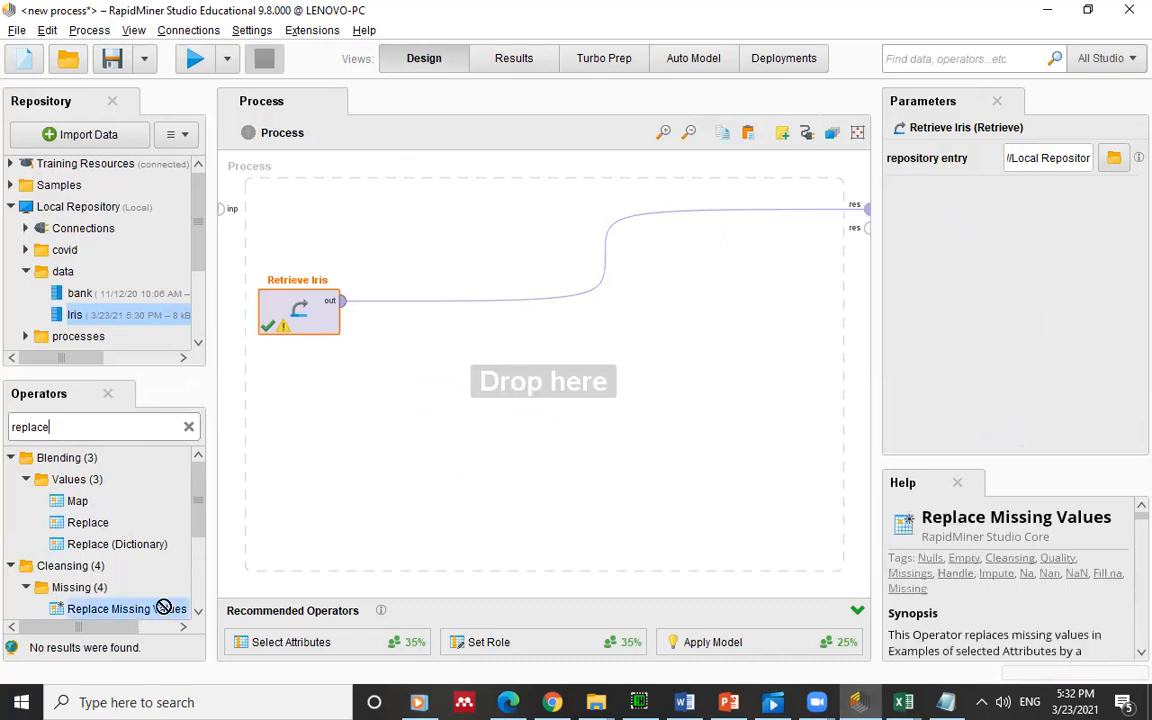
pyautogui.moveTo(565, 340); pyautogui.dragTo(515, 310)
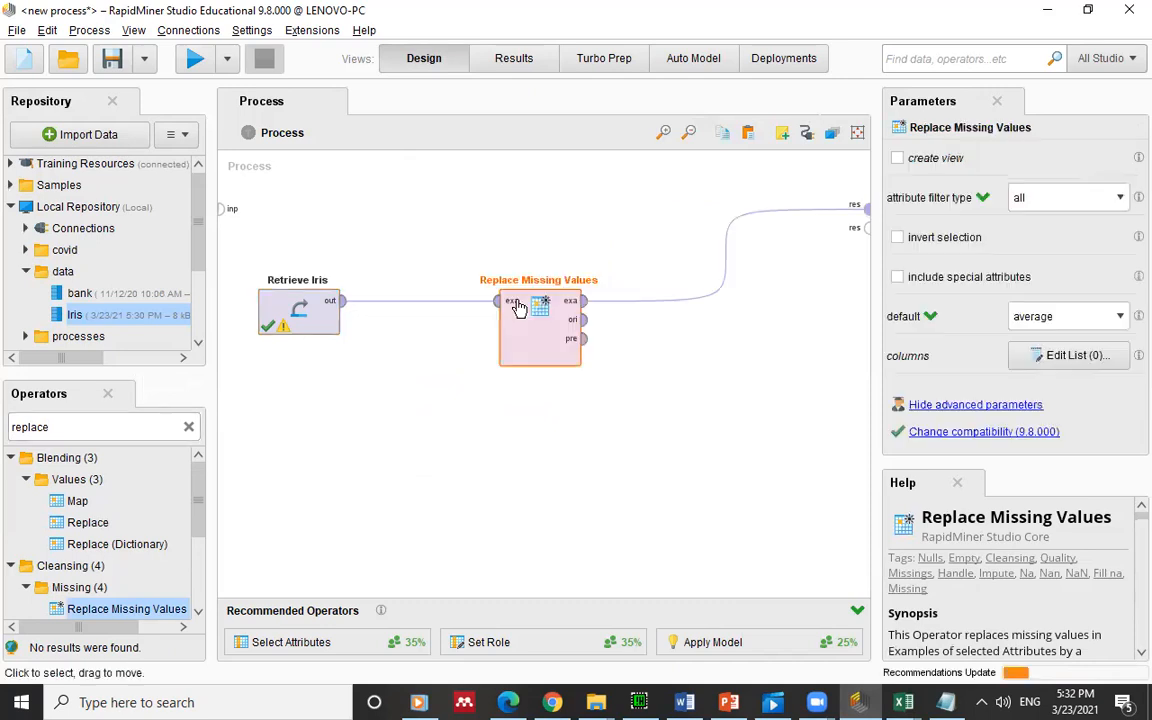
pyautogui.click(495, 385)
pyautogui.moveTo(530, 353); pyautogui.dragTo(471, 352)
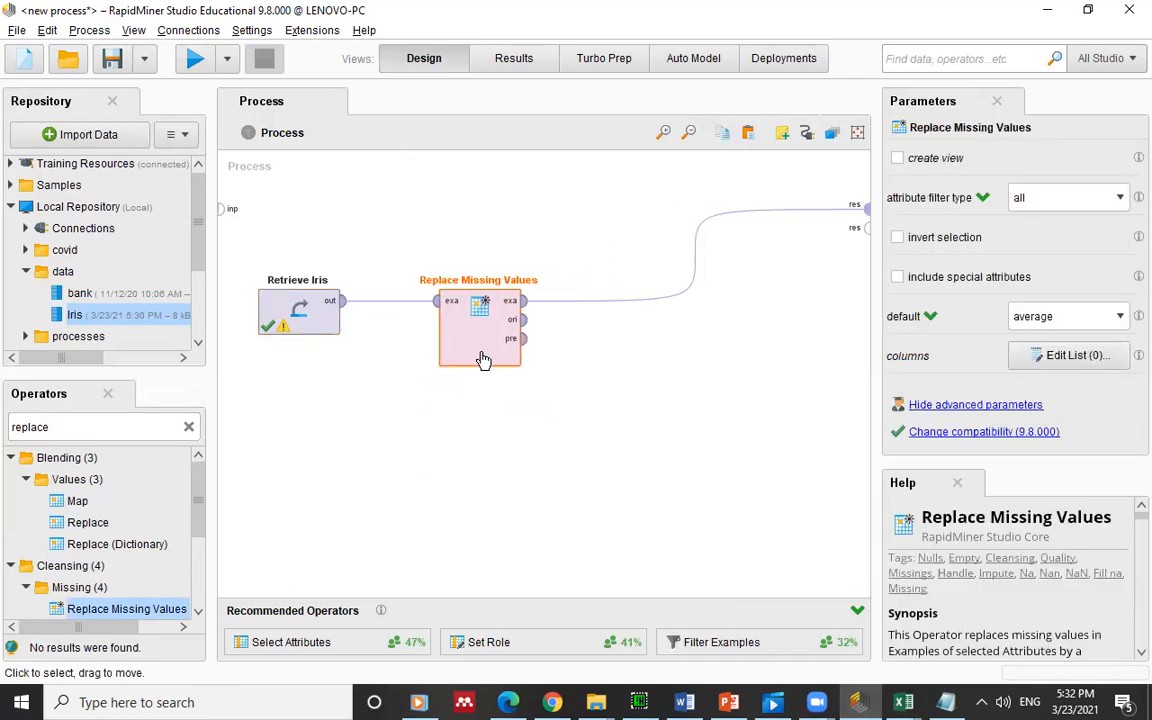
pyautogui.click(483, 442)
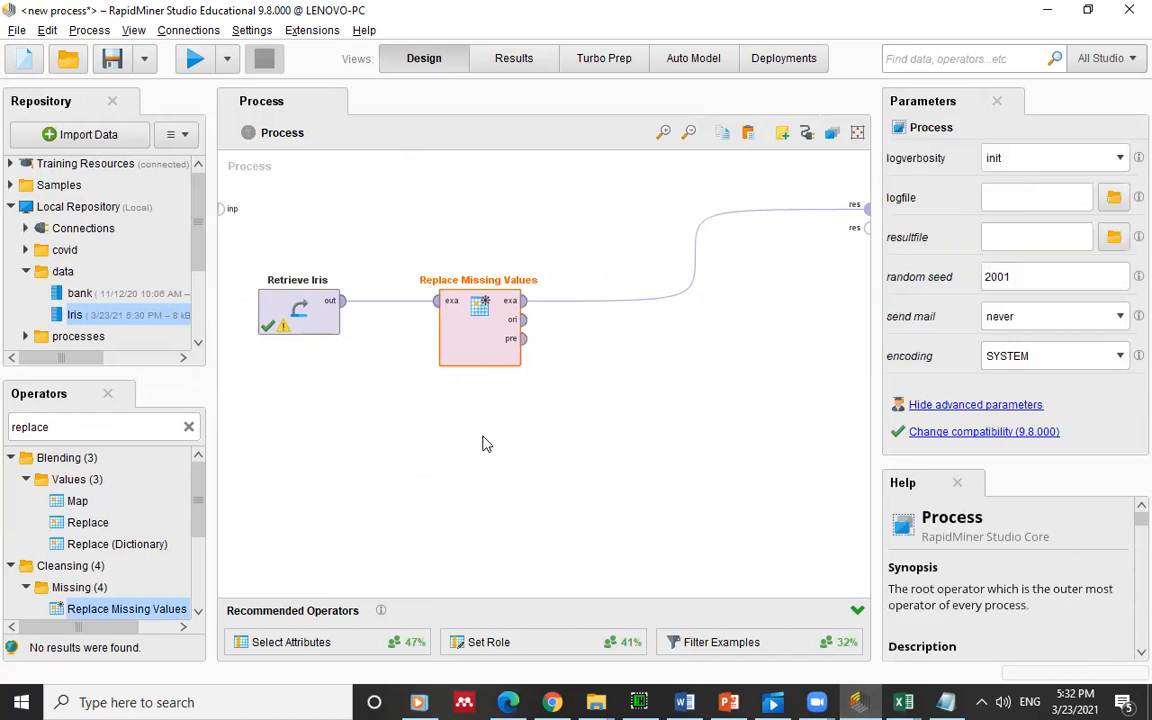
pyautogui.click(485, 337)
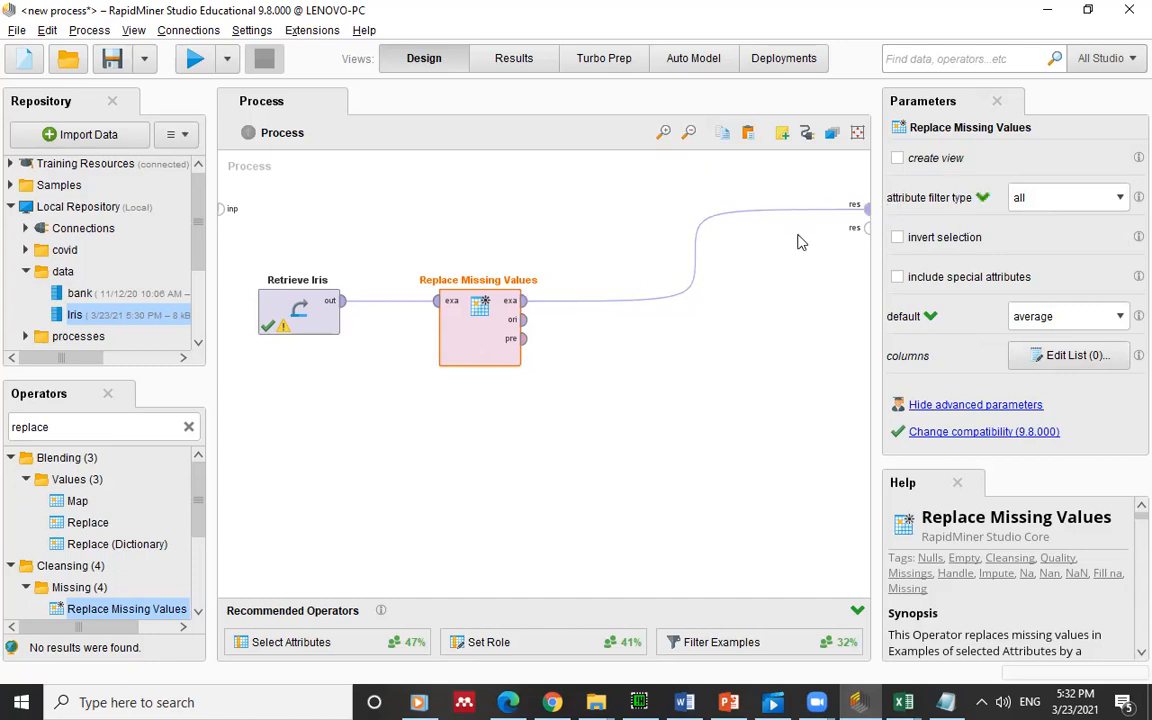
# Set the default replacement of Replace Missing Values to value and bring up its replenishment value setting
pyautogui.click(1059, 321)
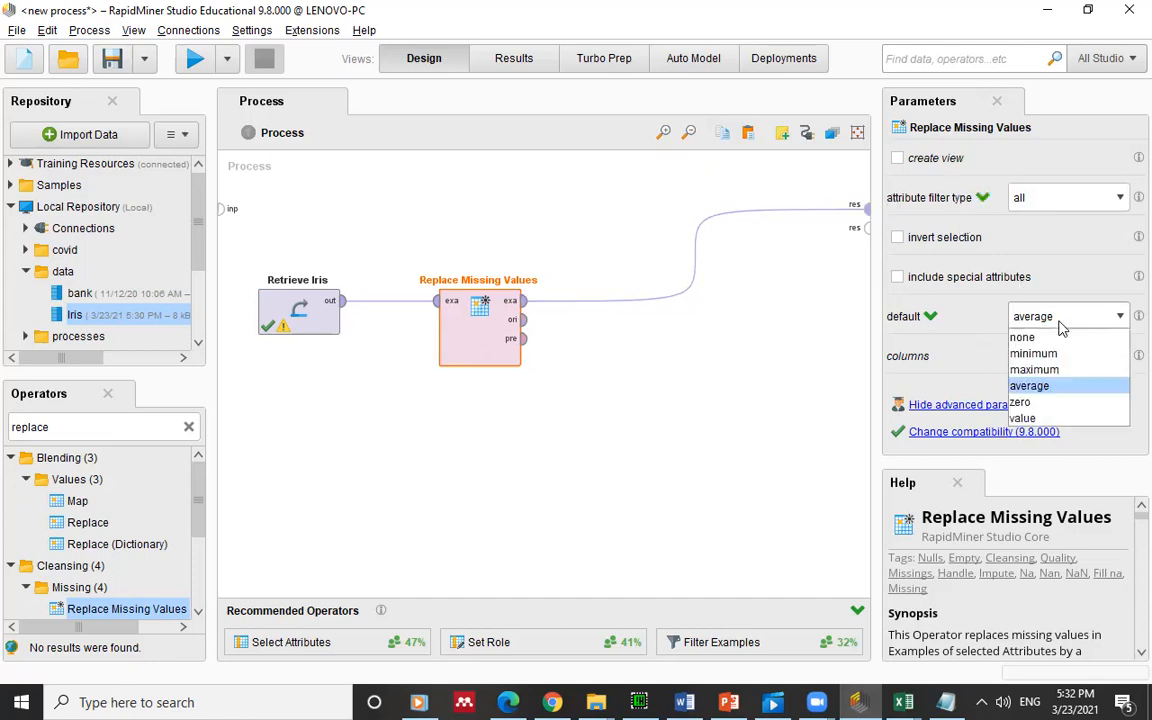
pyautogui.click(1035, 420)
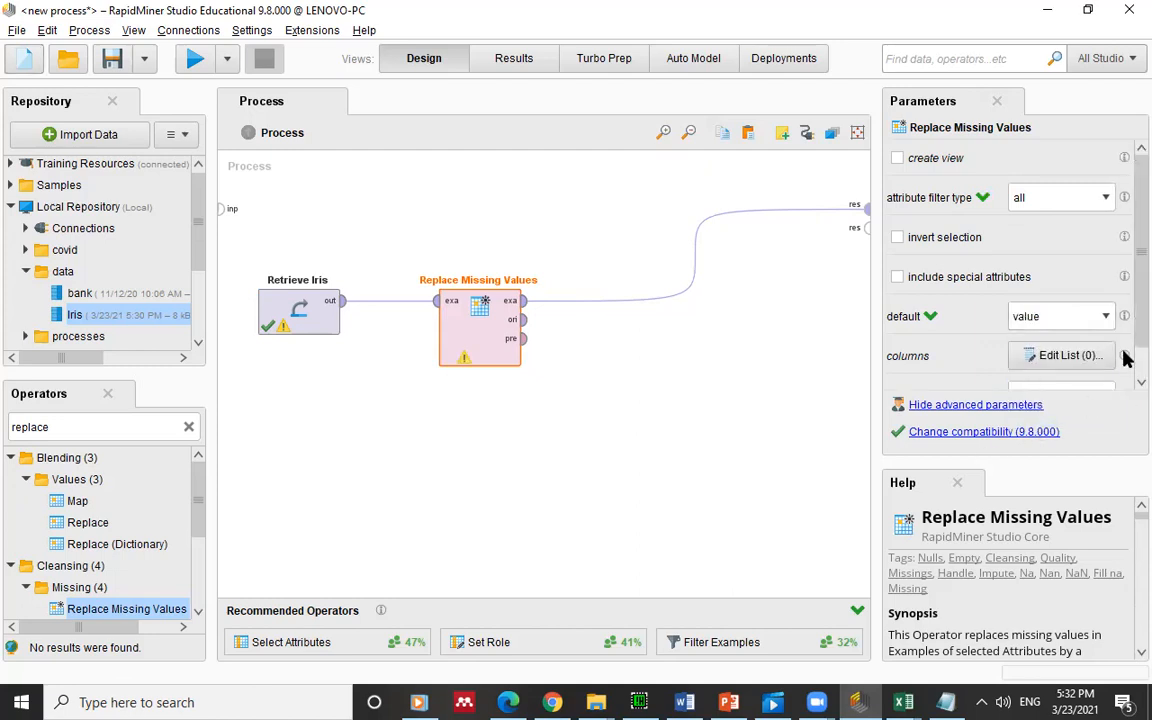
pyautogui.scroll(-1, 1124, 382)
pyautogui.scroll(-1, 1124, 388)
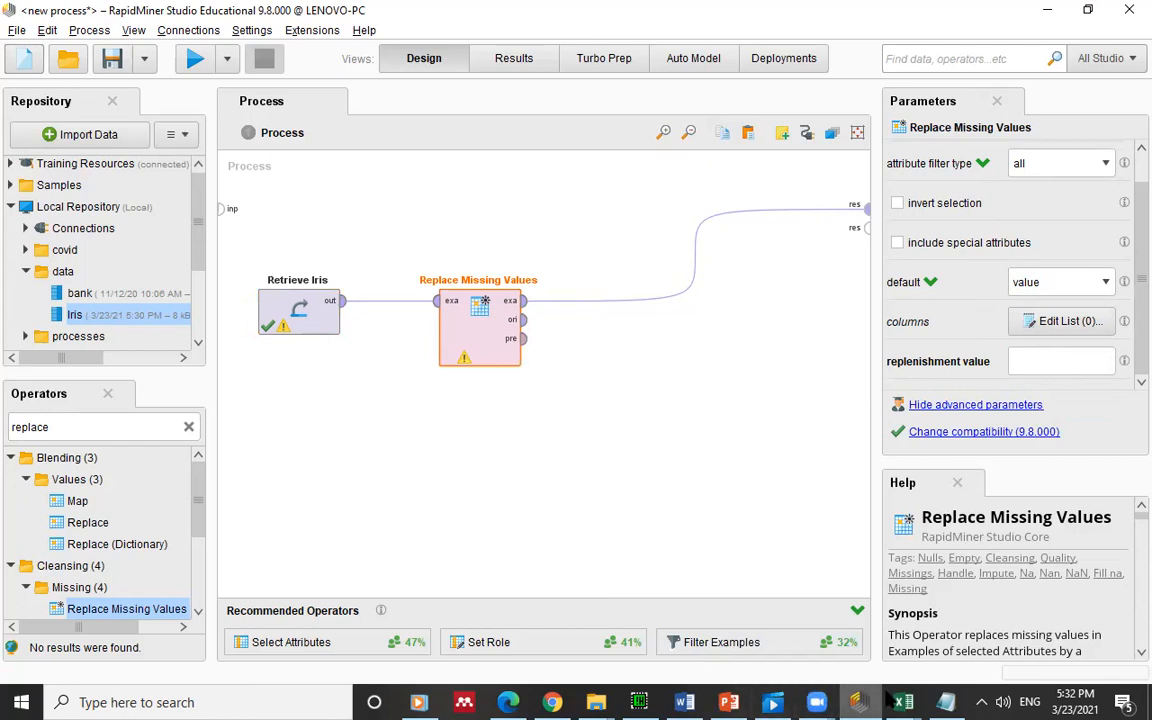
# Switch to the studentAssessment.csv workbook in Excel and close it without saving the changes
pyautogui.moveTo(907, 698)
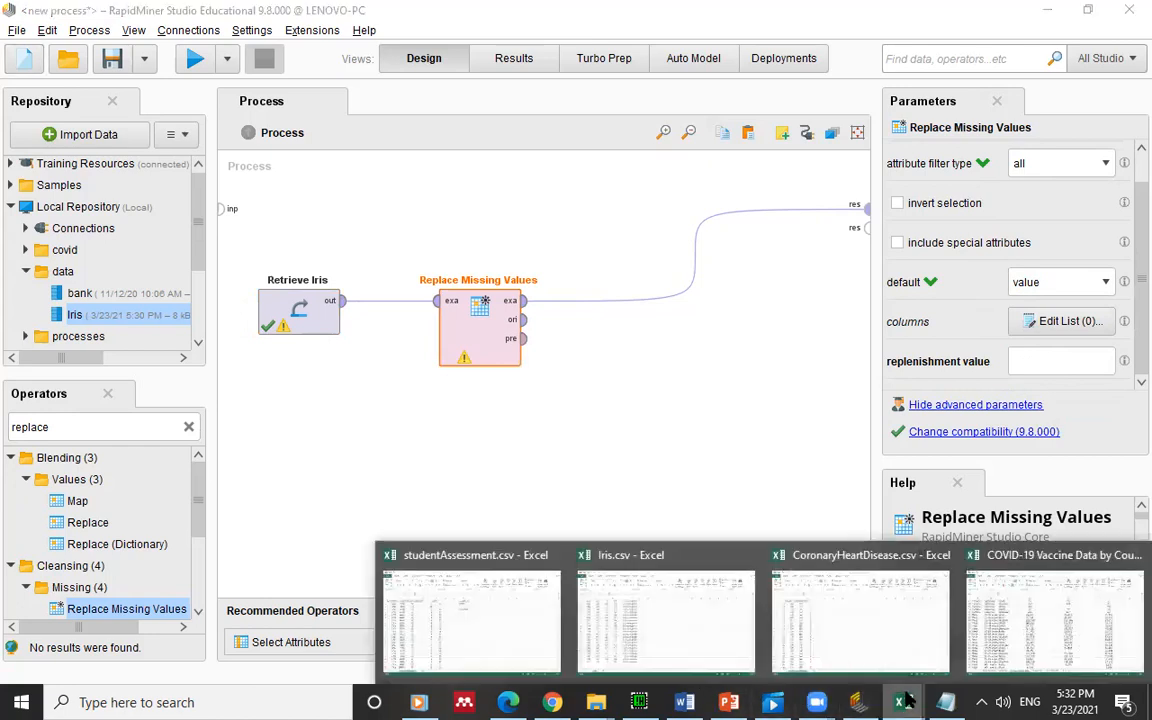
pyautogui.click(471, 631)
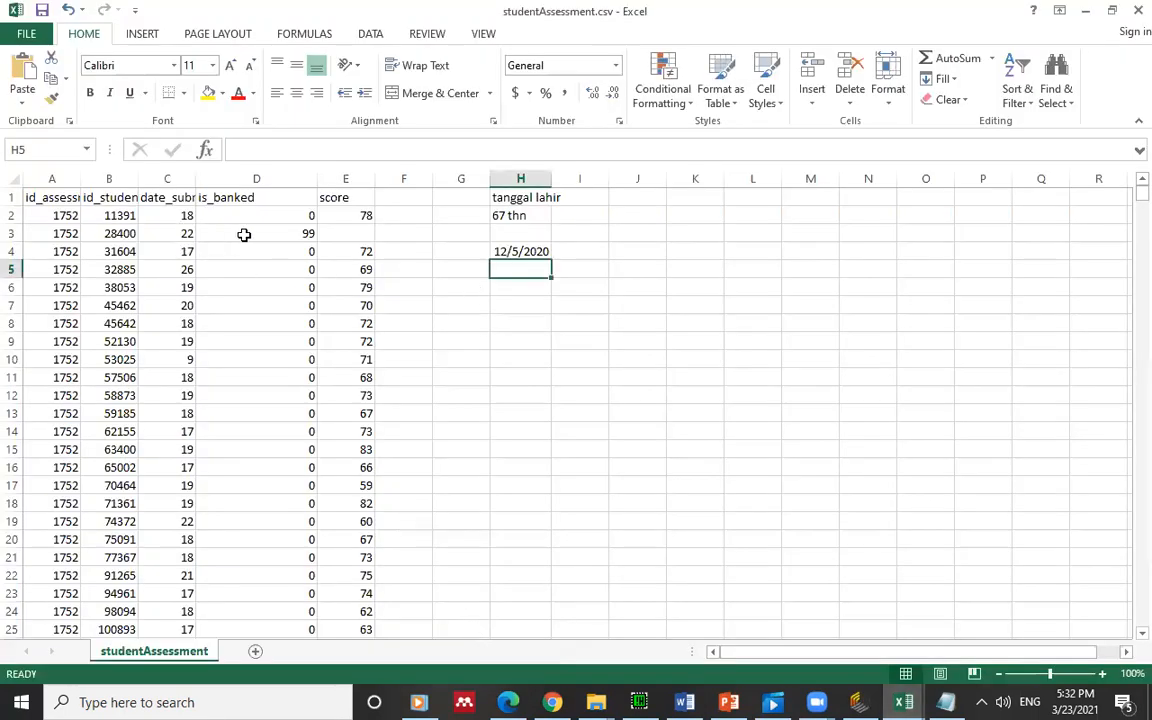
pyautogui.click(1138, 10)
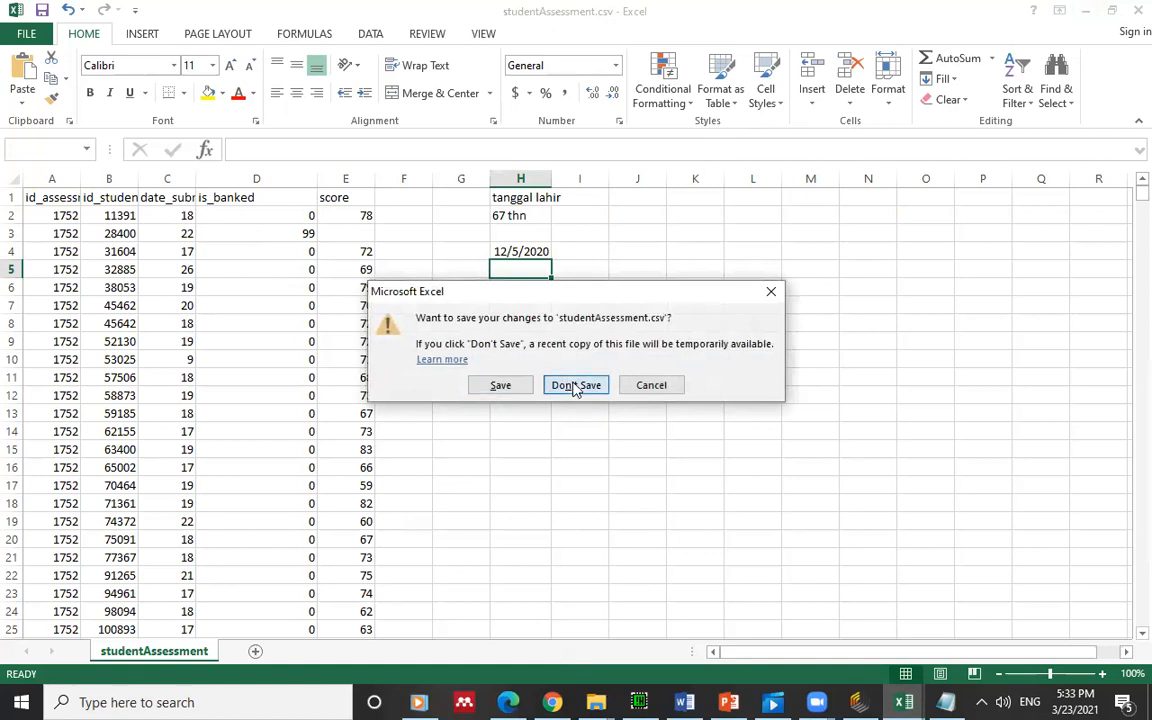
pyautogui.click(566, 384)
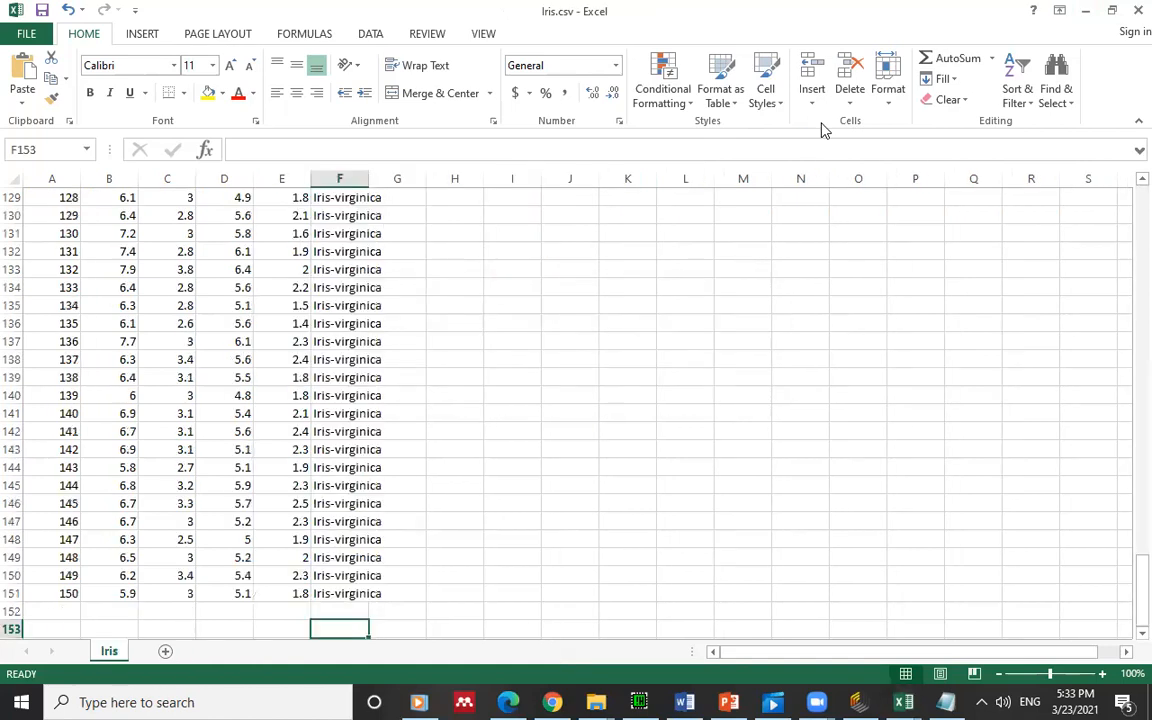
# Return to RapidMiner Studio and delete both Retrieve Iris and Replace Missing Values from the process
pyautogui.hotkey('alt', 'Tab')
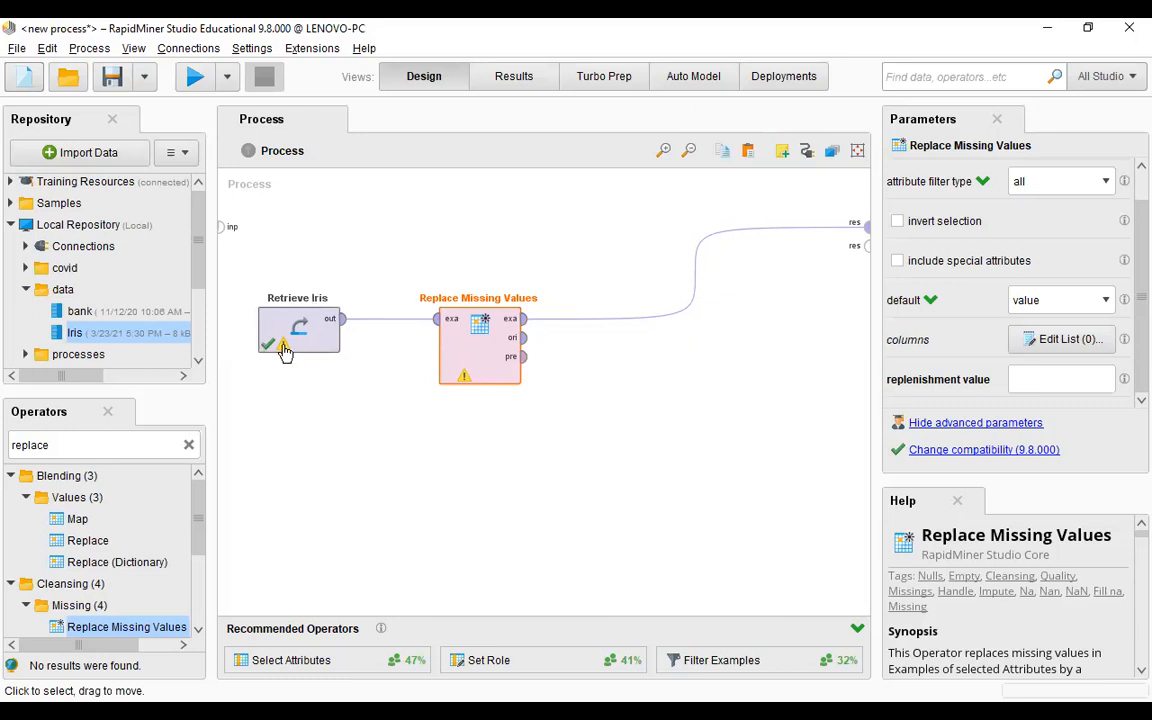
pyautogui.moveTo(241, 270); pyautogui.dragTo(599, 422)
pyautogui.press('Delete')
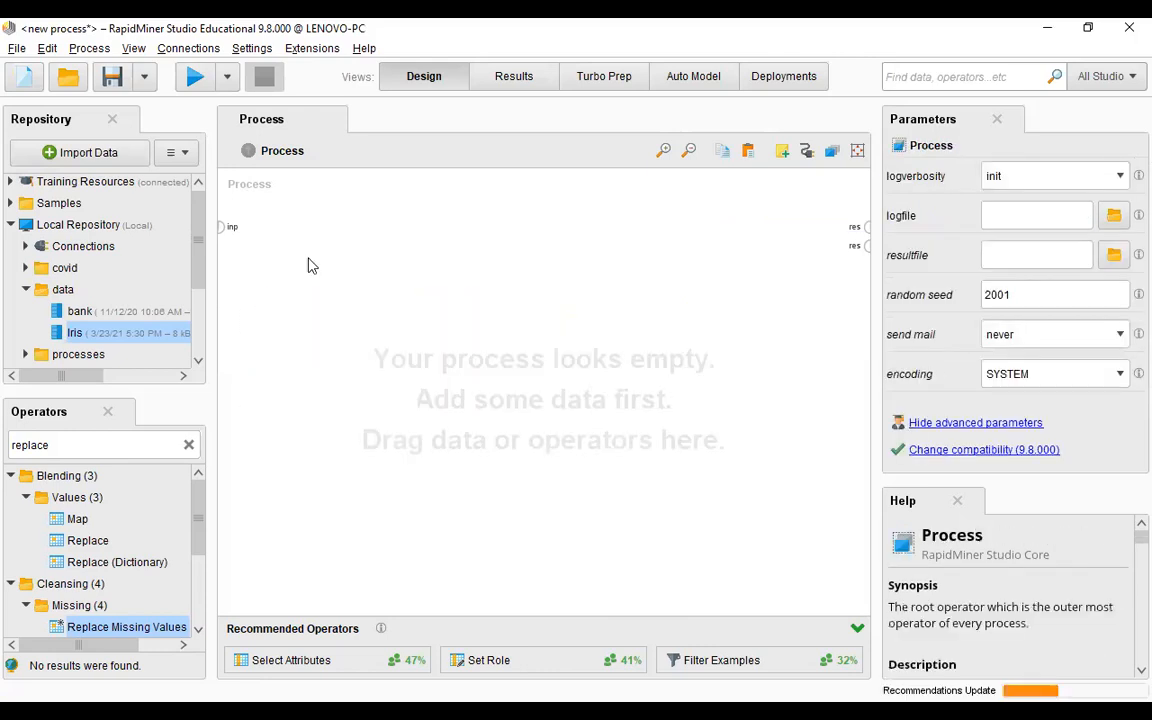
# Start a data import from a local file and browse to the Downloads folder inside the LENOVO user folder
pyautogui.click(88, 153)
pyautogui.click(447, 255)
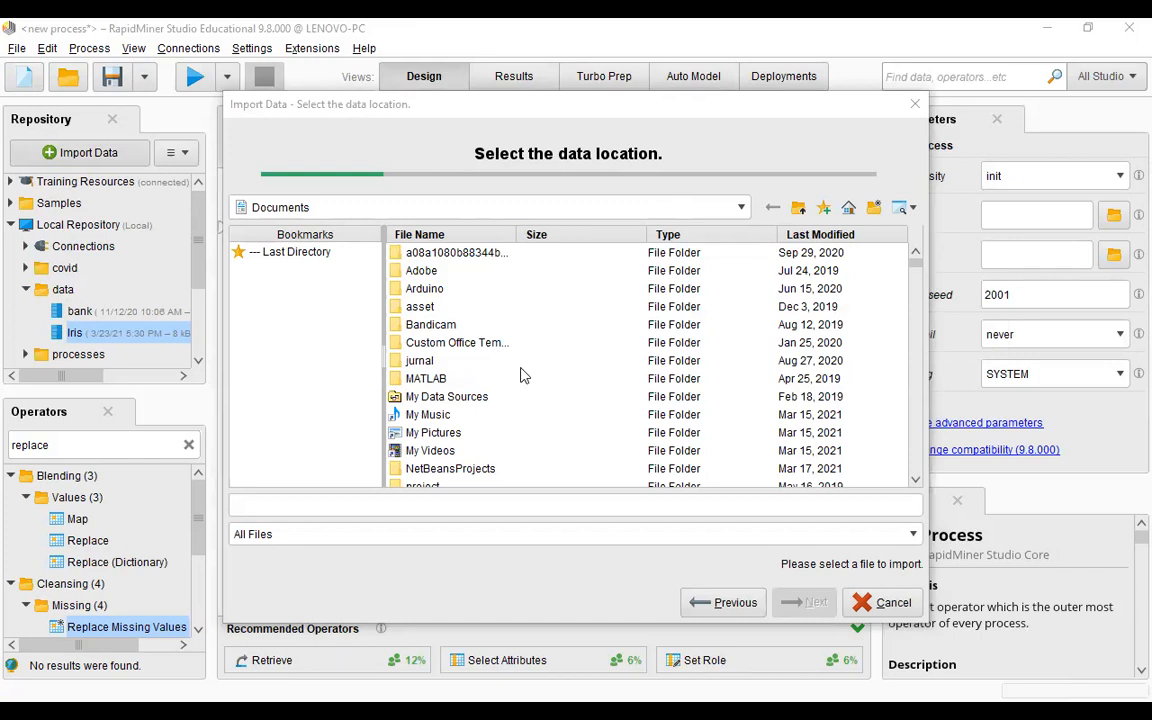
pyautogui.click(435, 210)
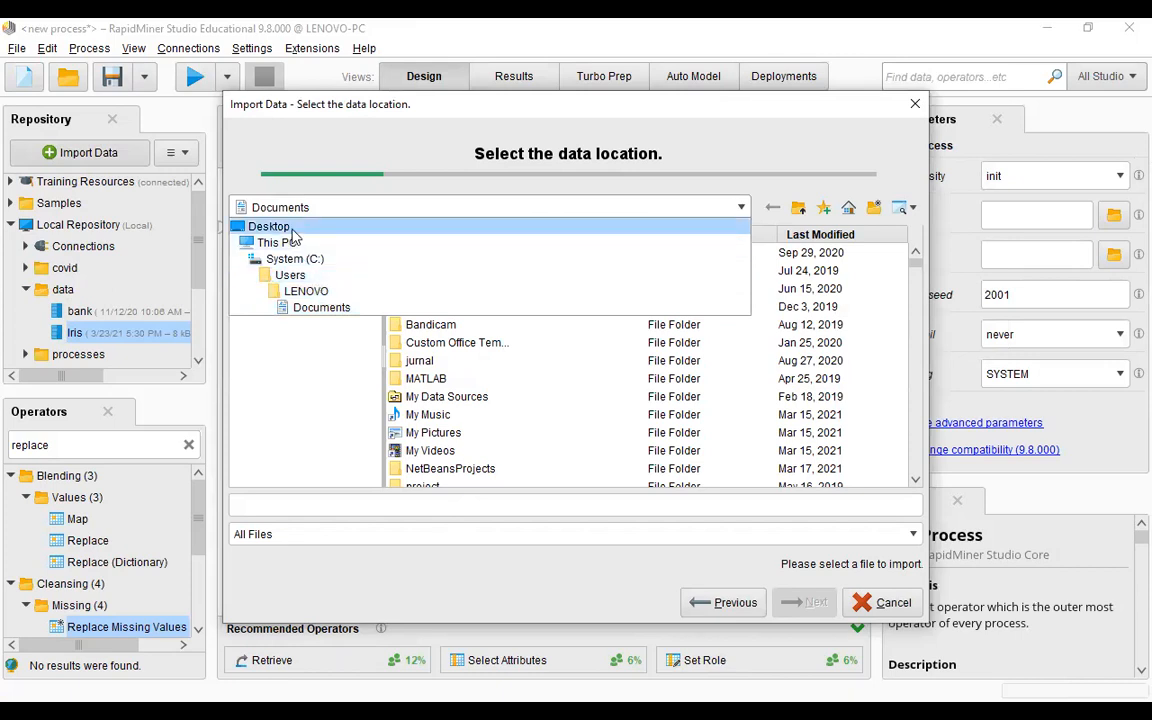
pyautogui.click(311, 296)
pyautogui.click(430, 364)
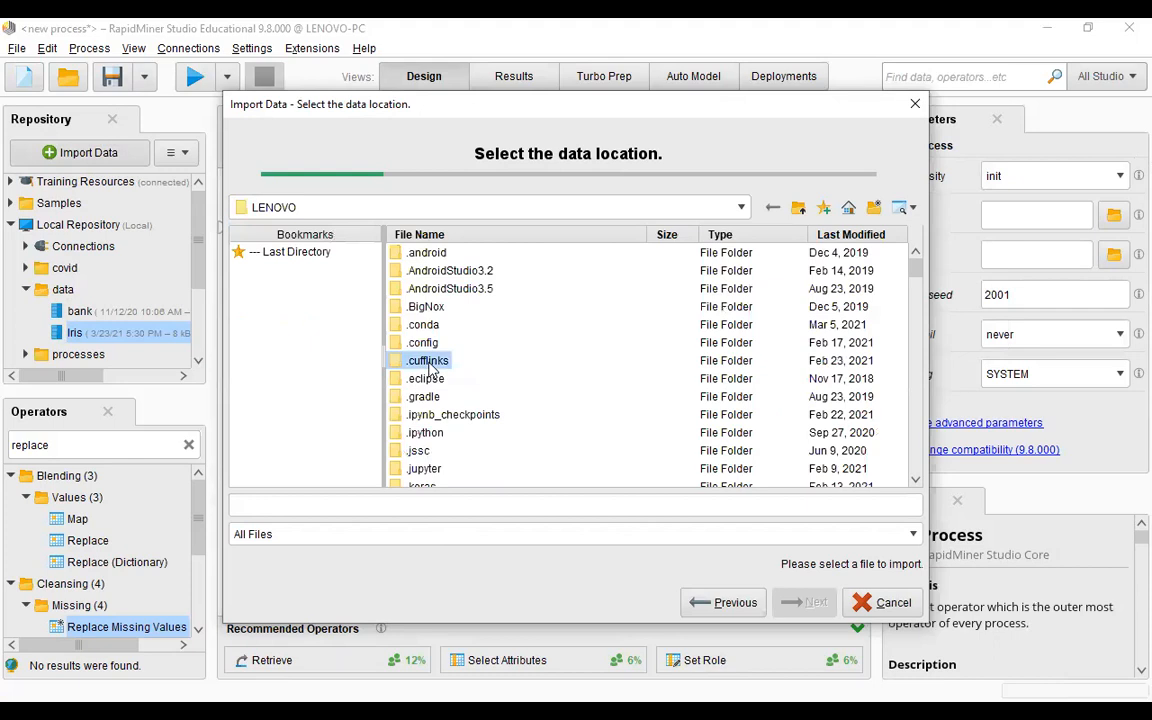
pyautogui.press('d')
pyautogui.press('Down')
pyautogui.press('Down')
pyautogui.press('Down')
pyautogui.press('Down')
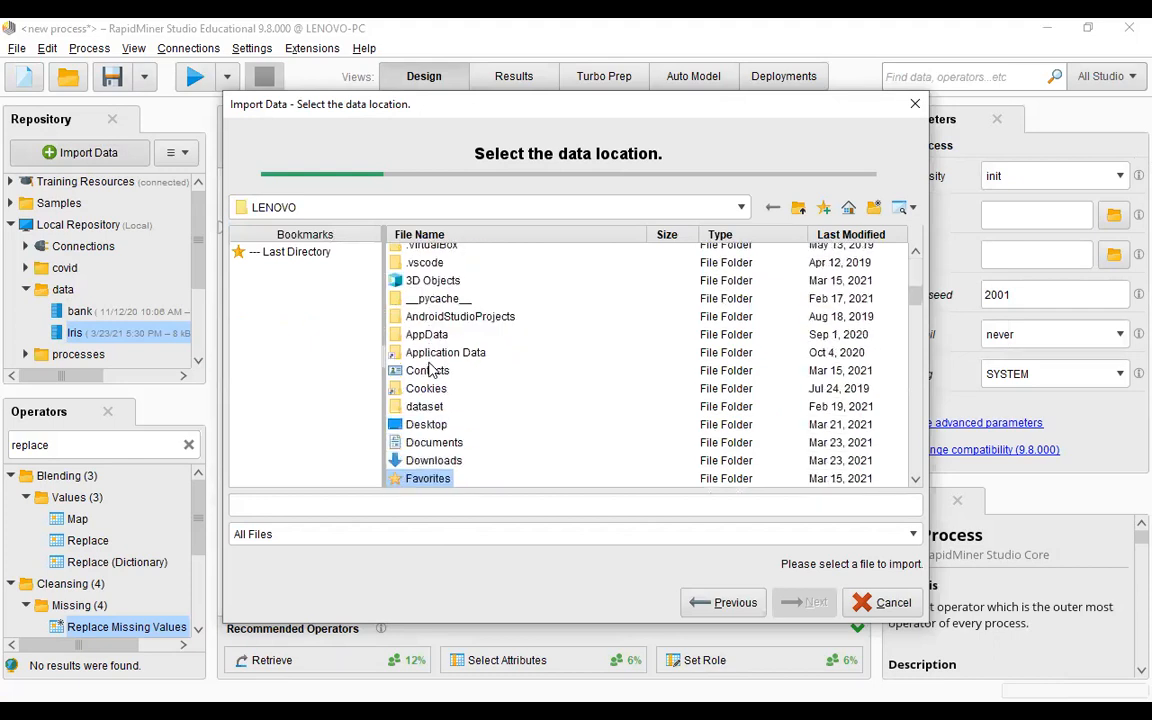
pyautogui.press('Up')
pyautogui.press('Return')
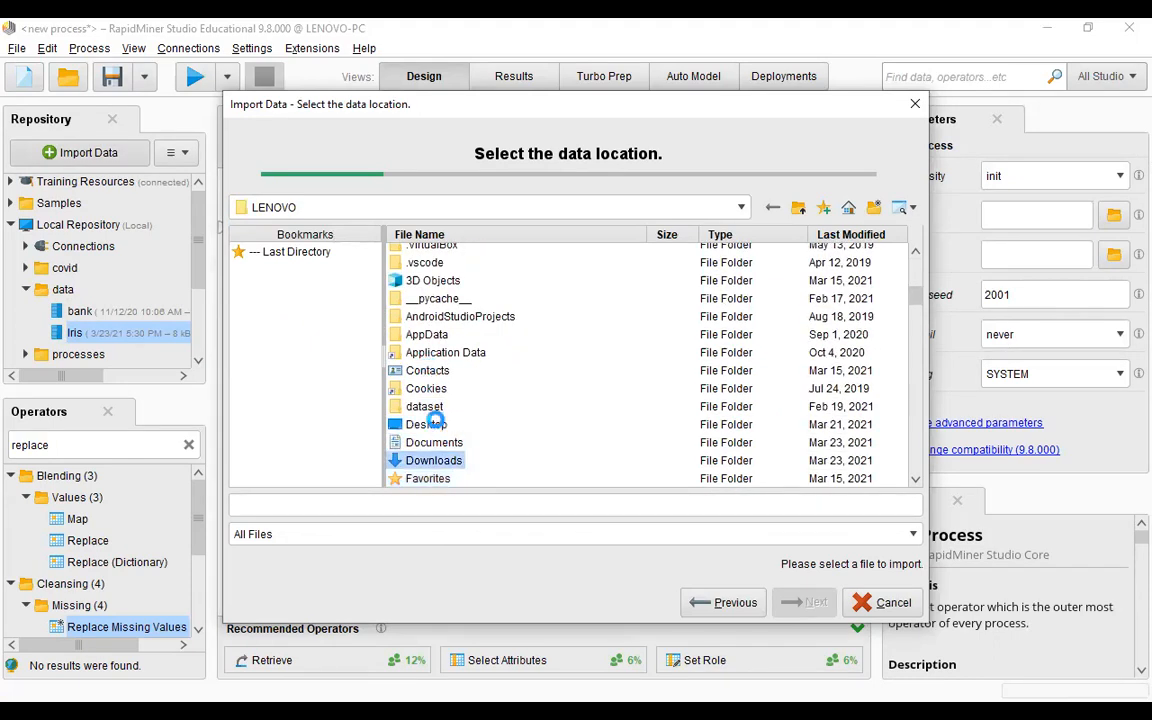
pyautogui.click(423, 468)
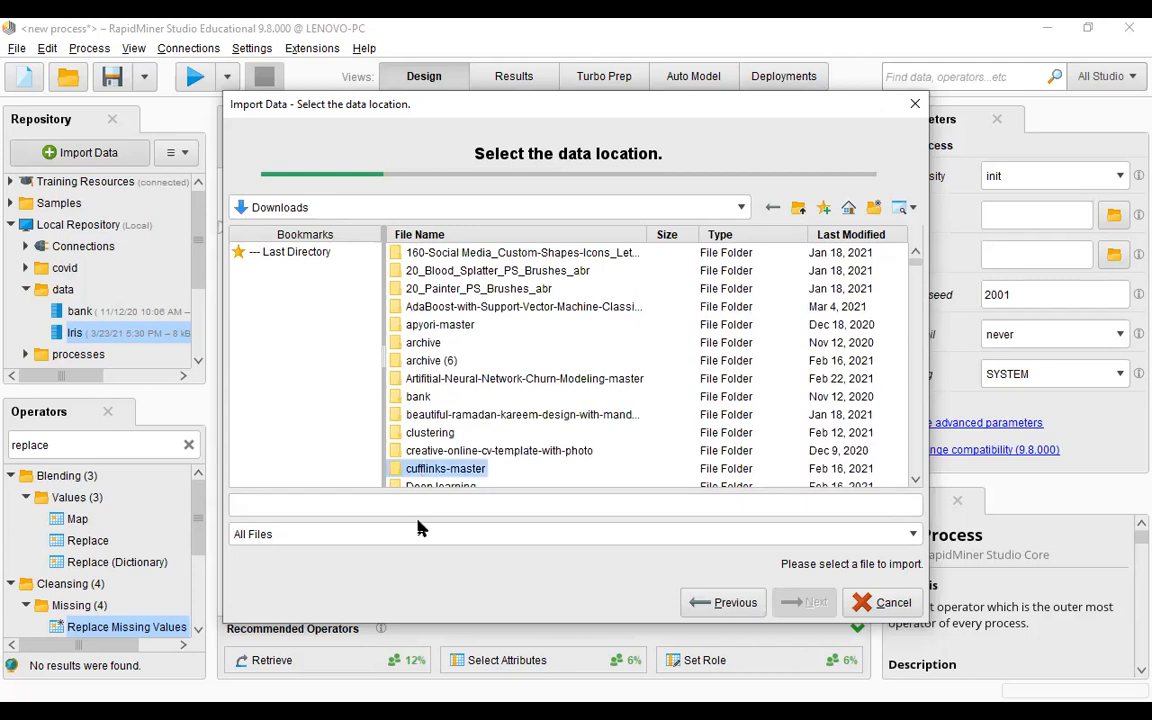
# Limit the import file list to CSV (.tsv, .csv) and sort it by last modified date, newest first
pyautogui.click(435, 503)
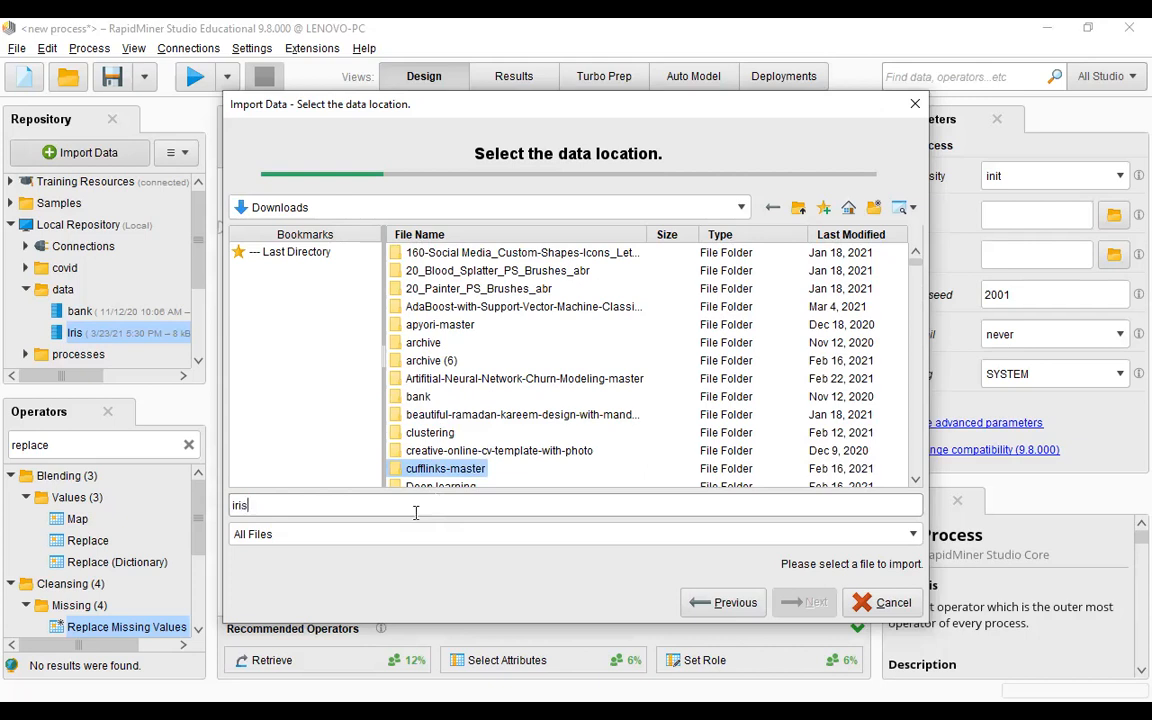
pyautogui.click(340, 535)
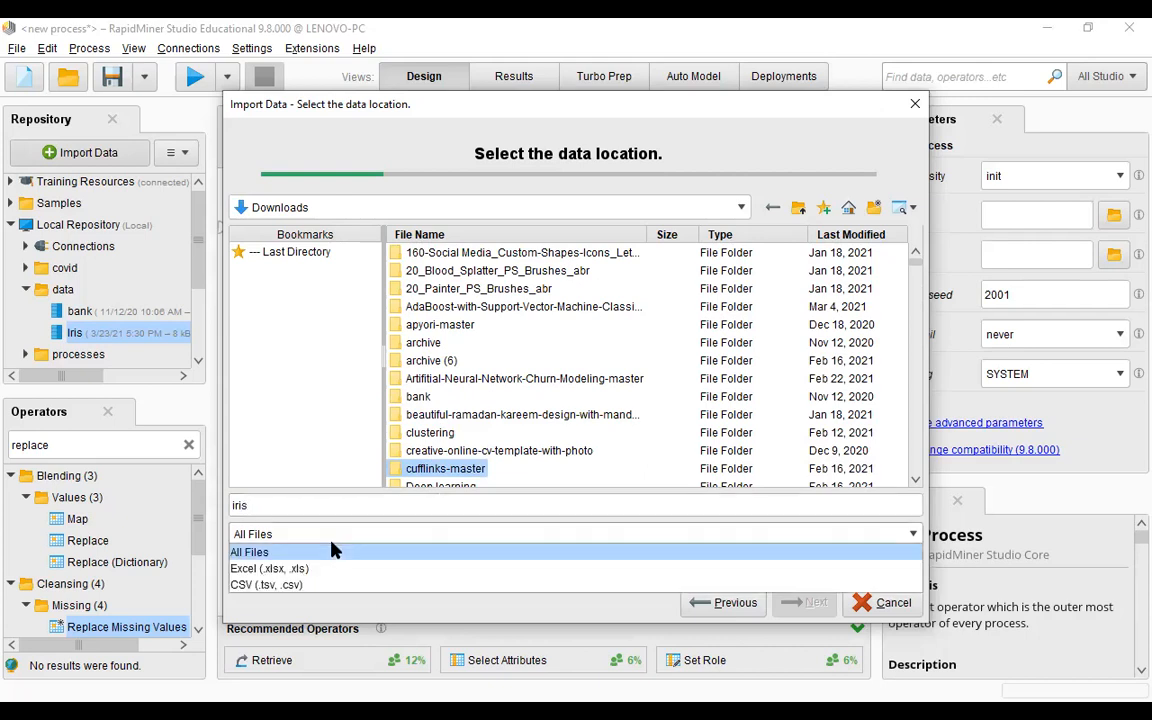
pyautogui.click(293, 586)
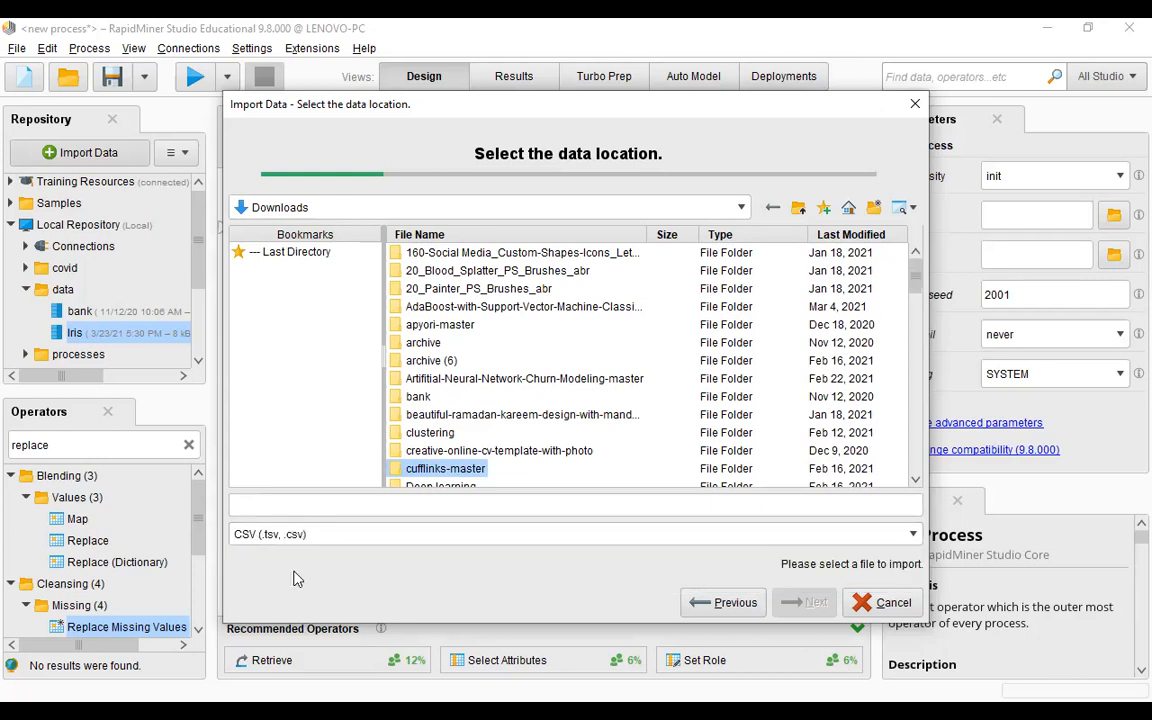
pyautogui.click(843, 236)
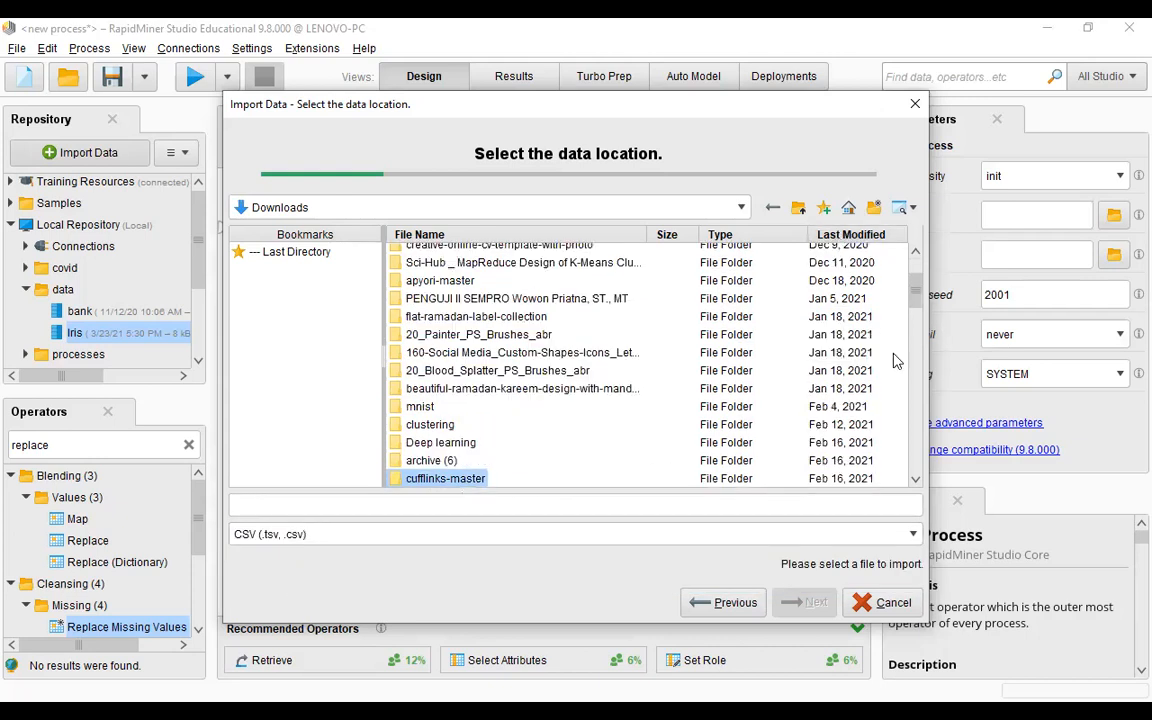
pyautogui.scroll(-1, 913, 316)
pyautogui.scroll(-3, 913, 316)
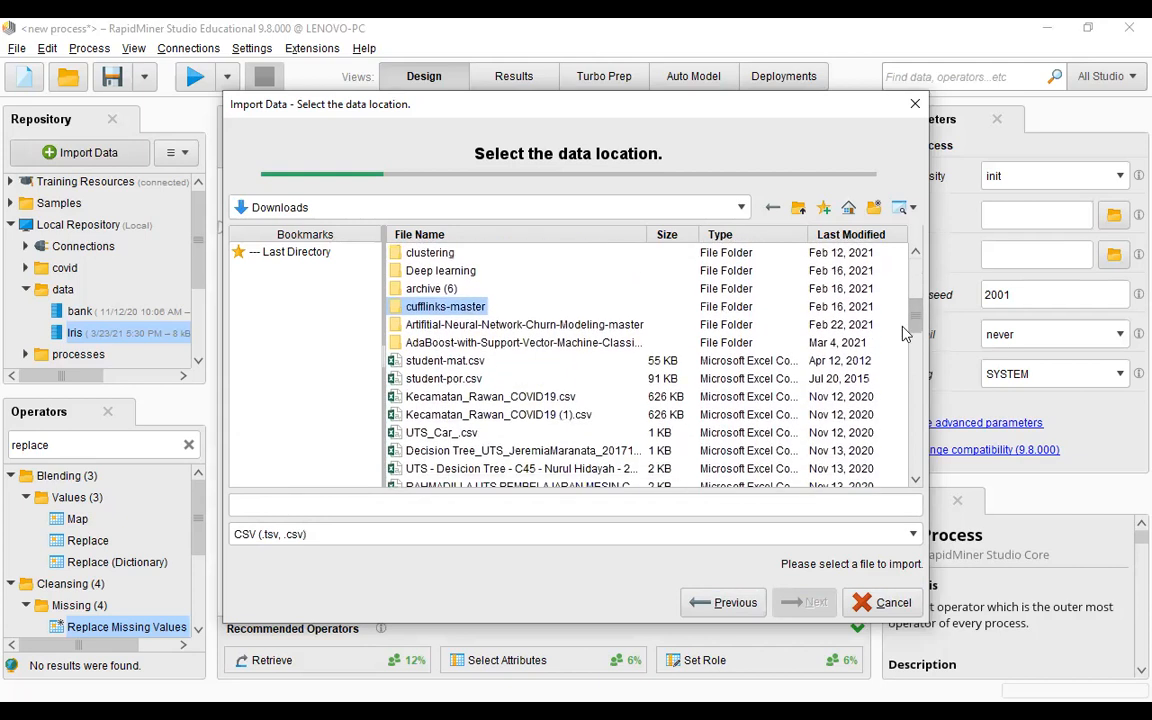
pyautogui.click(838, 234)
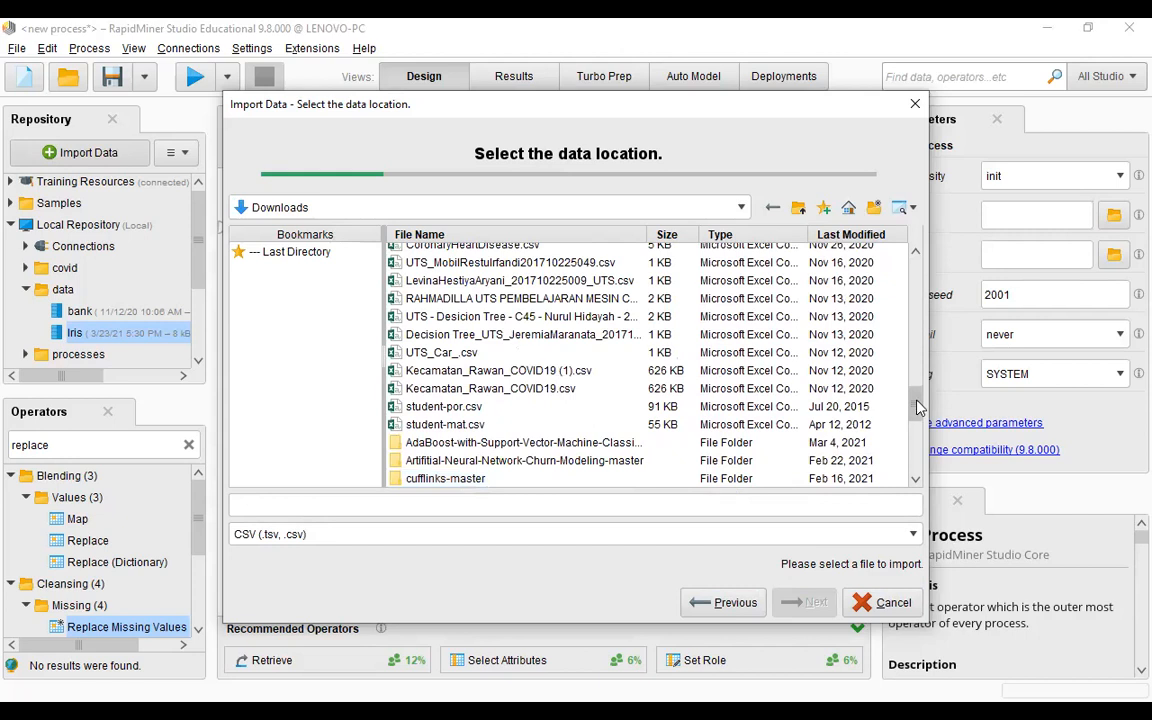
pyautogui.moveTo(918, 404); pyautogui.dragTo(918, 262)
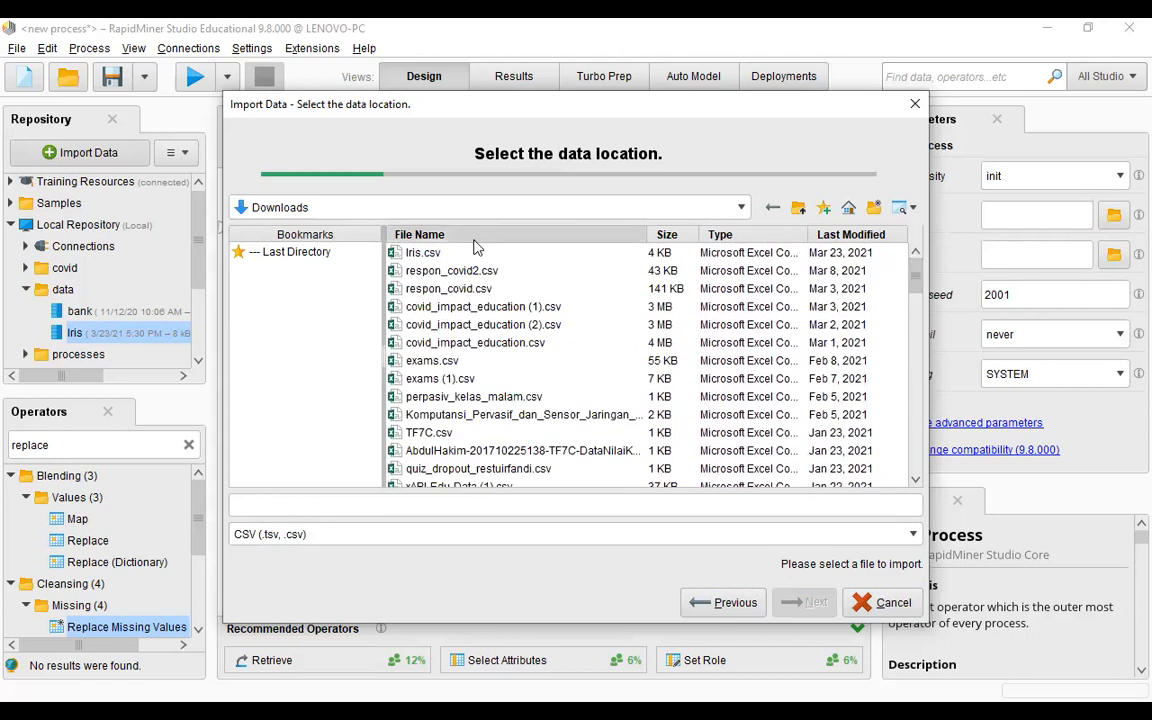
# Select Iris.csv, go through its data format and column format pages, and cancel the import
pyautogui.click(422, 253)
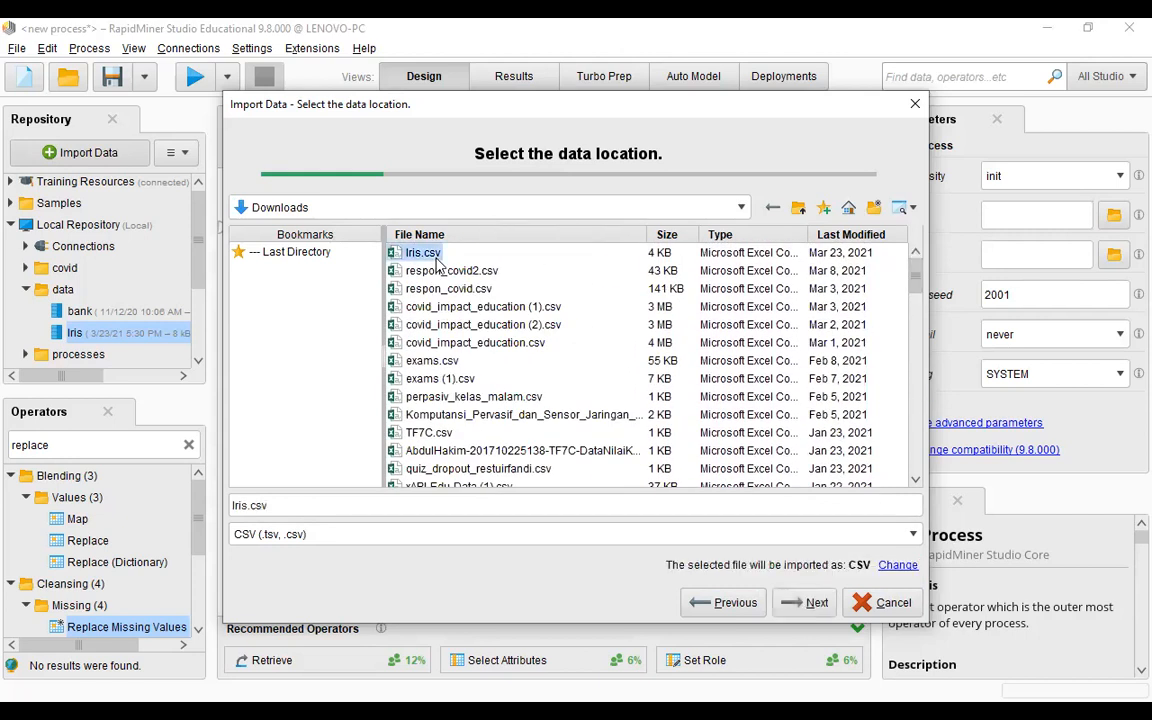
pyautogui.click(818, 604)
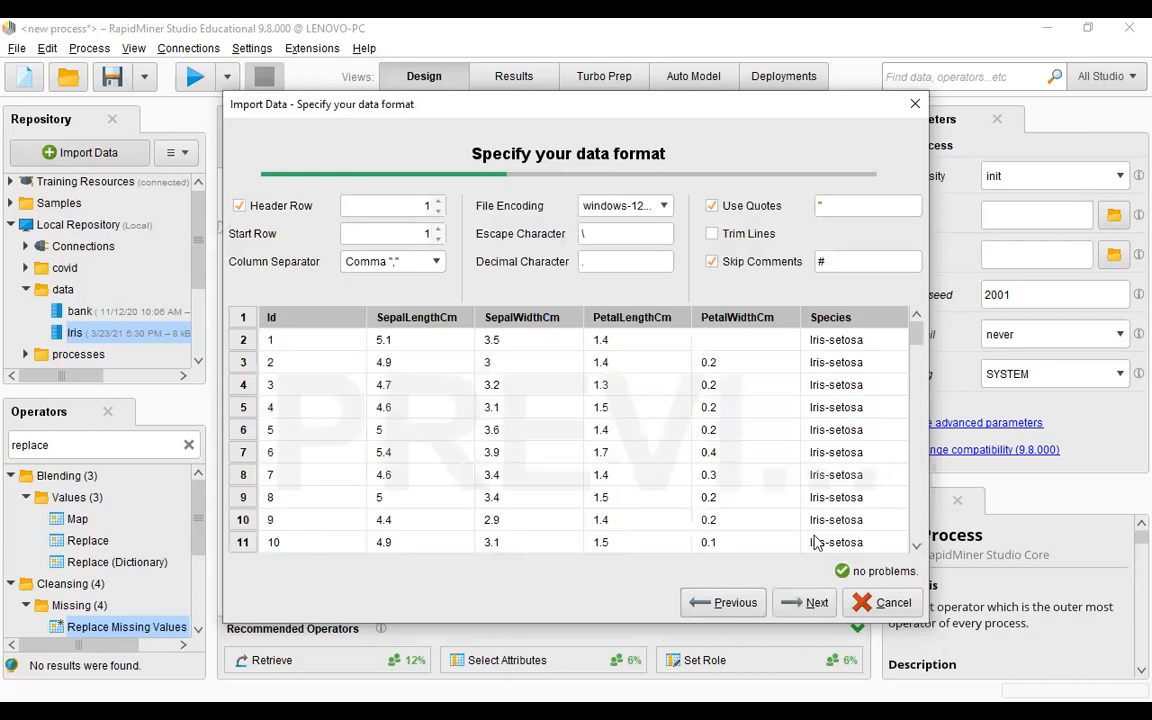
pyautogui.click(816, 603)
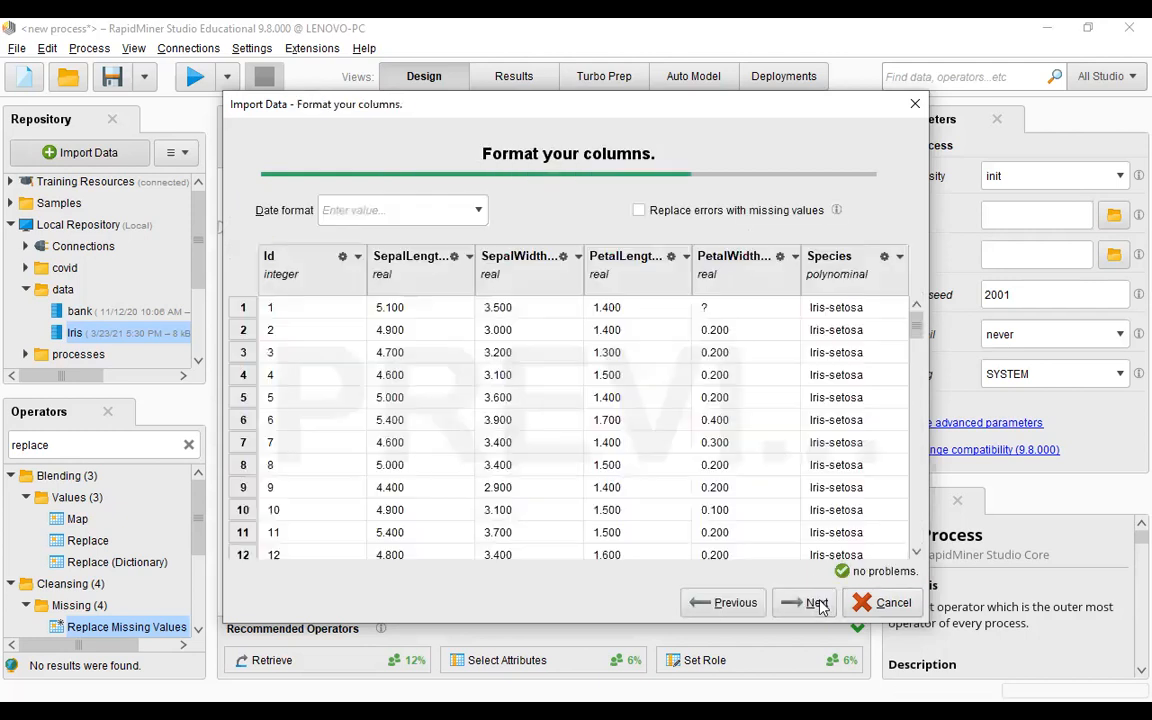
pyautogui.click(884, 603)
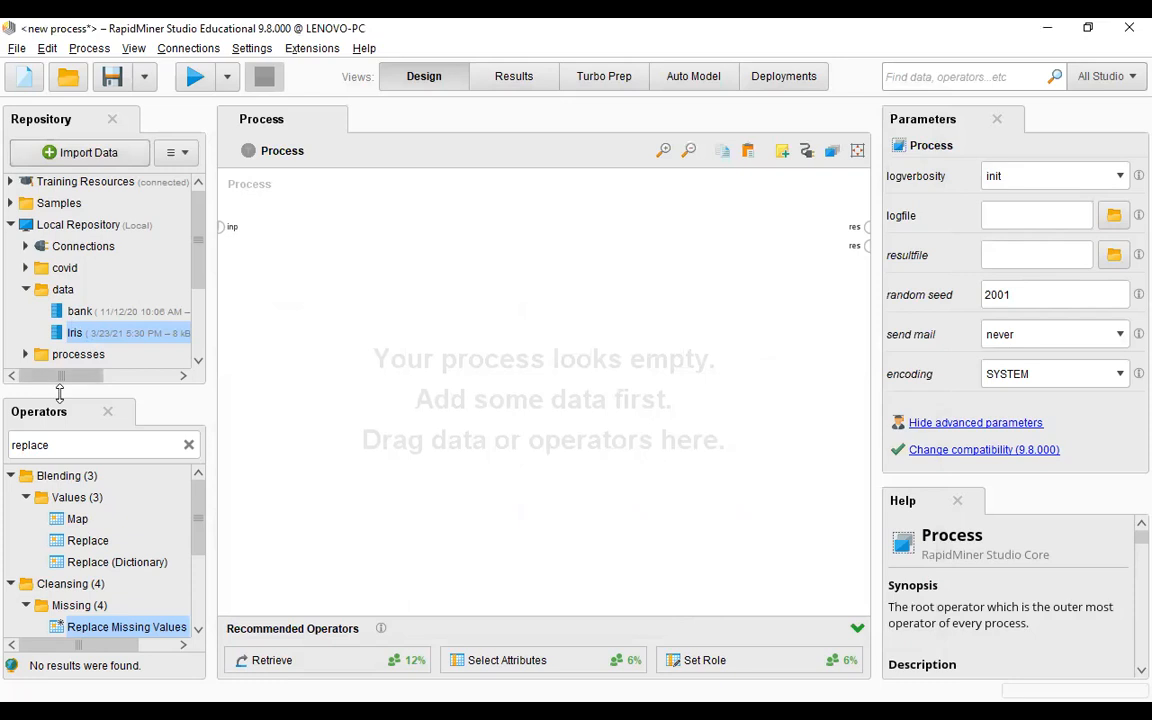
# Add the stored Iris data to the empty process, connect its output to the first result port and run the process
pyautogui.moveTo(75, 333); pyautogui.dragTo(347, 330)
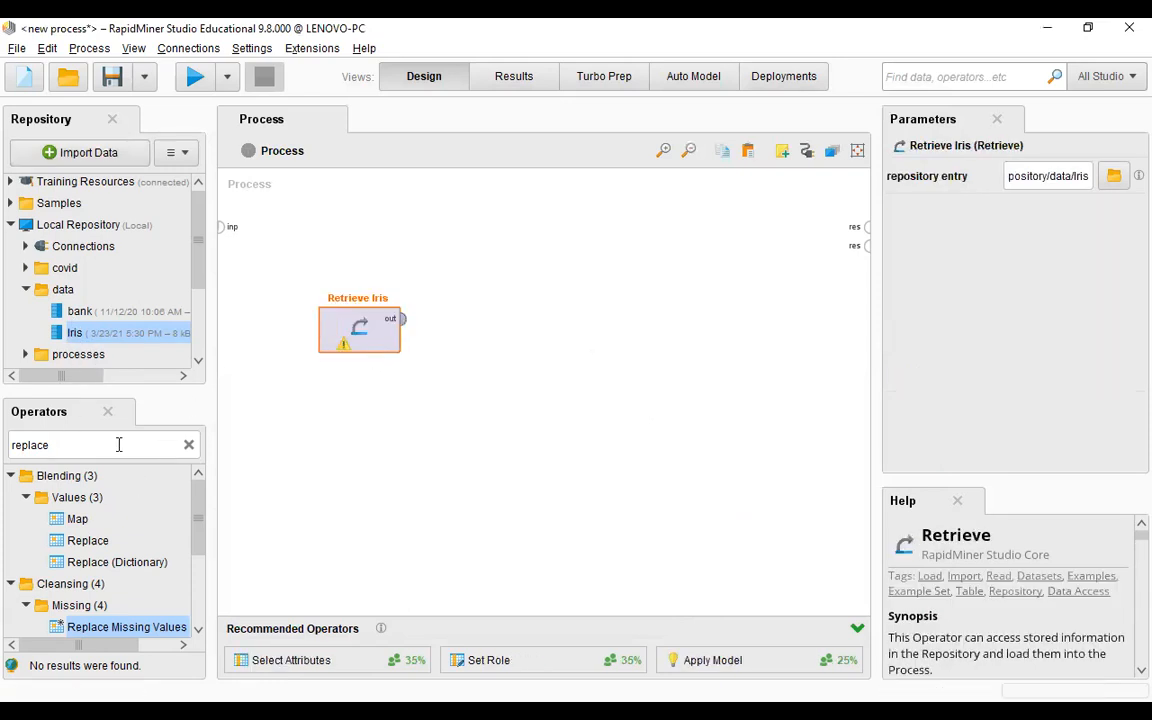
pyautogui.click(224, 227)
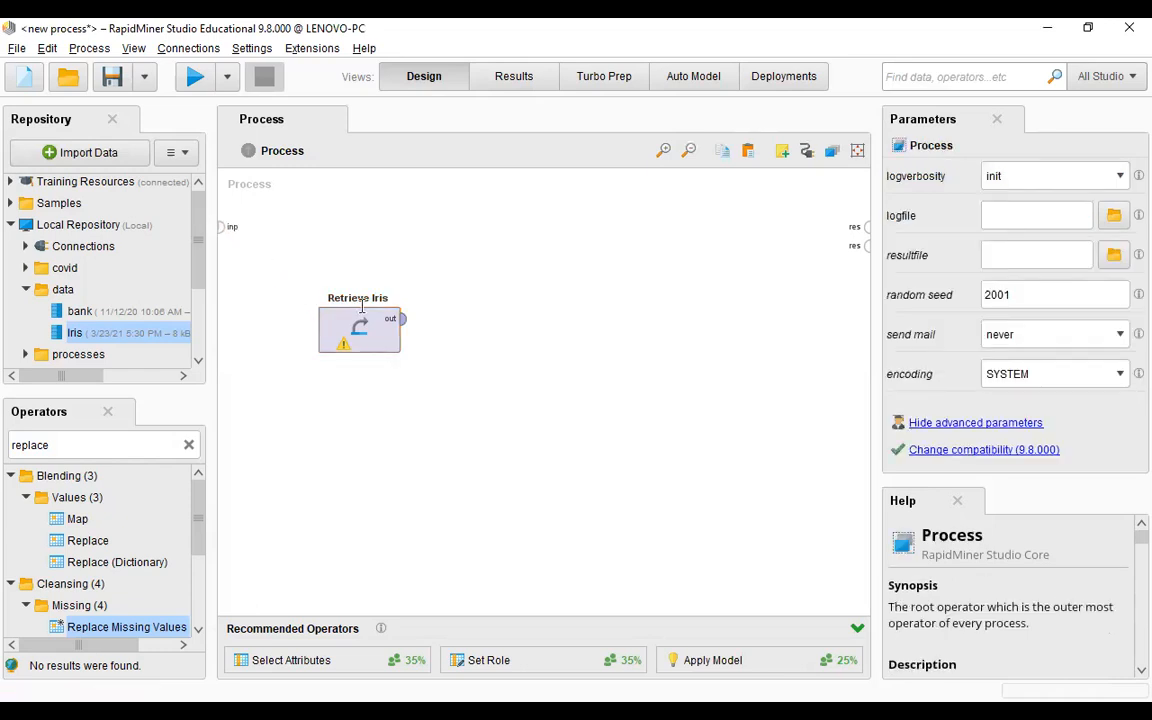
pyautogui.click(402, 319)
pyautogui.click(866, 227)
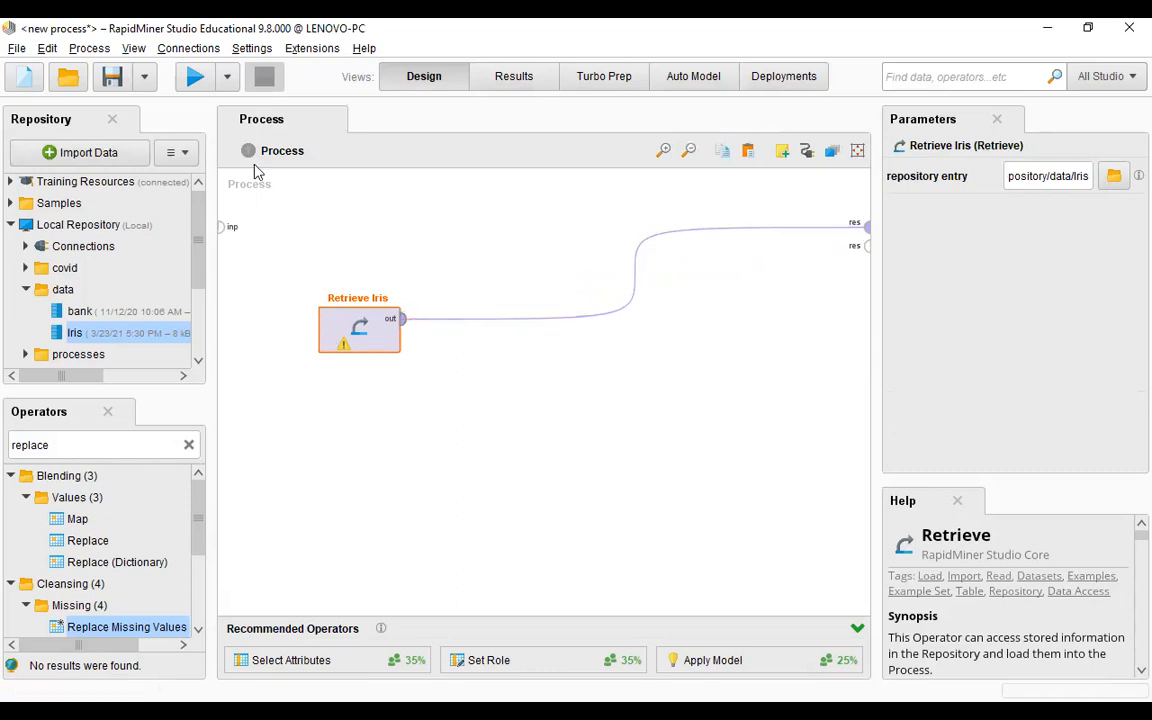
pyautogui.click(195, 78)
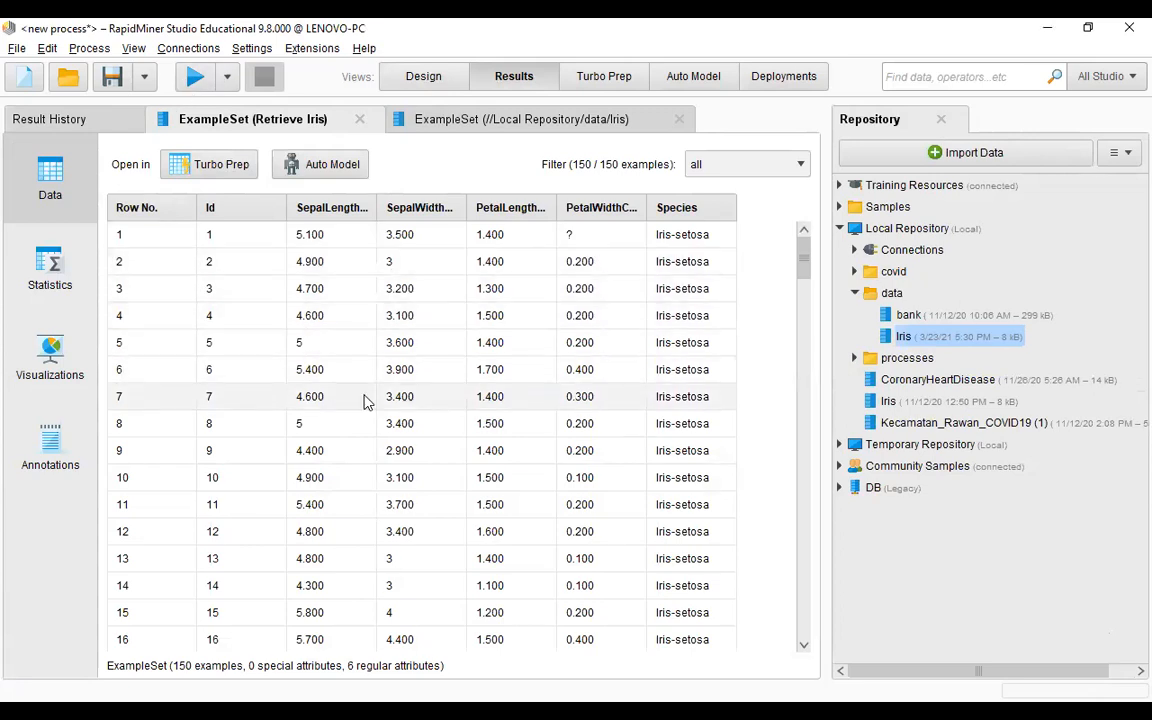
# Review the retrieved Iris data table and its statistics, expanding the PetalWidthCm details to check the missing values
pyautogui.moveTo(812, 260); pyautogui.dragTo(795, 240)
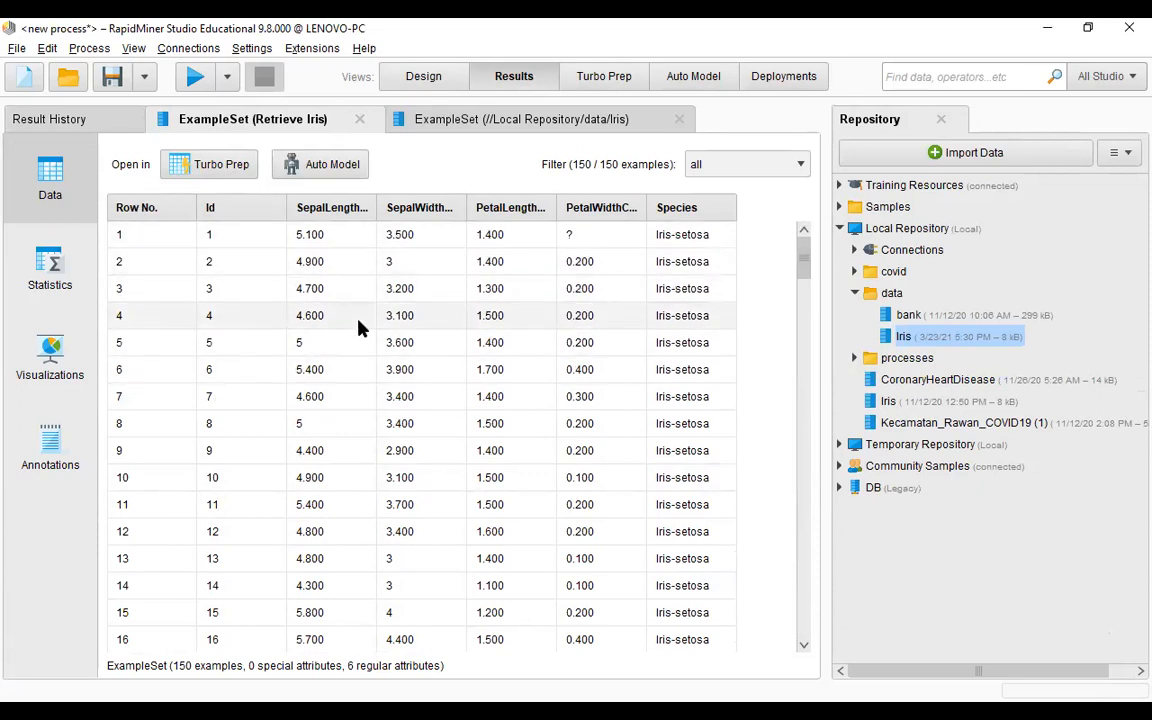
pyautogui.click(50, 270)
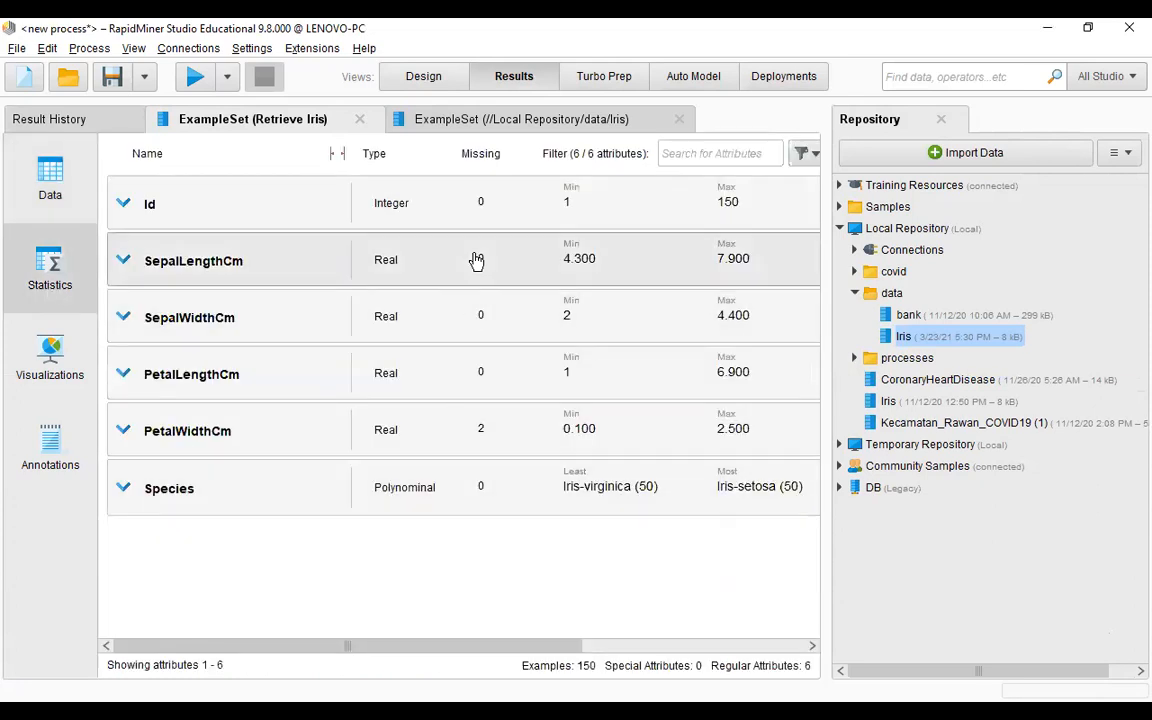
pyautogui.click(170, 440)
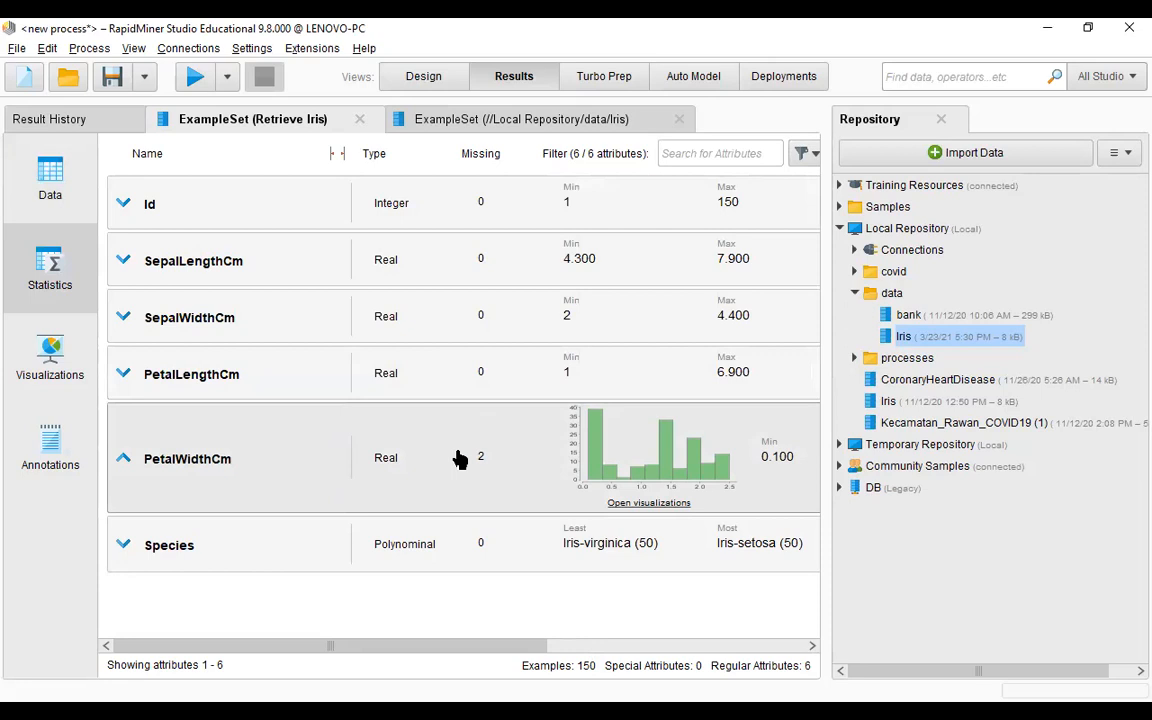
# Search the operators for "replace" and insert Replace Missing Values into the connection between Retrieve Iris and the first result port
pyautogui.click(421, 75)
pyautogui.click(72, 444)
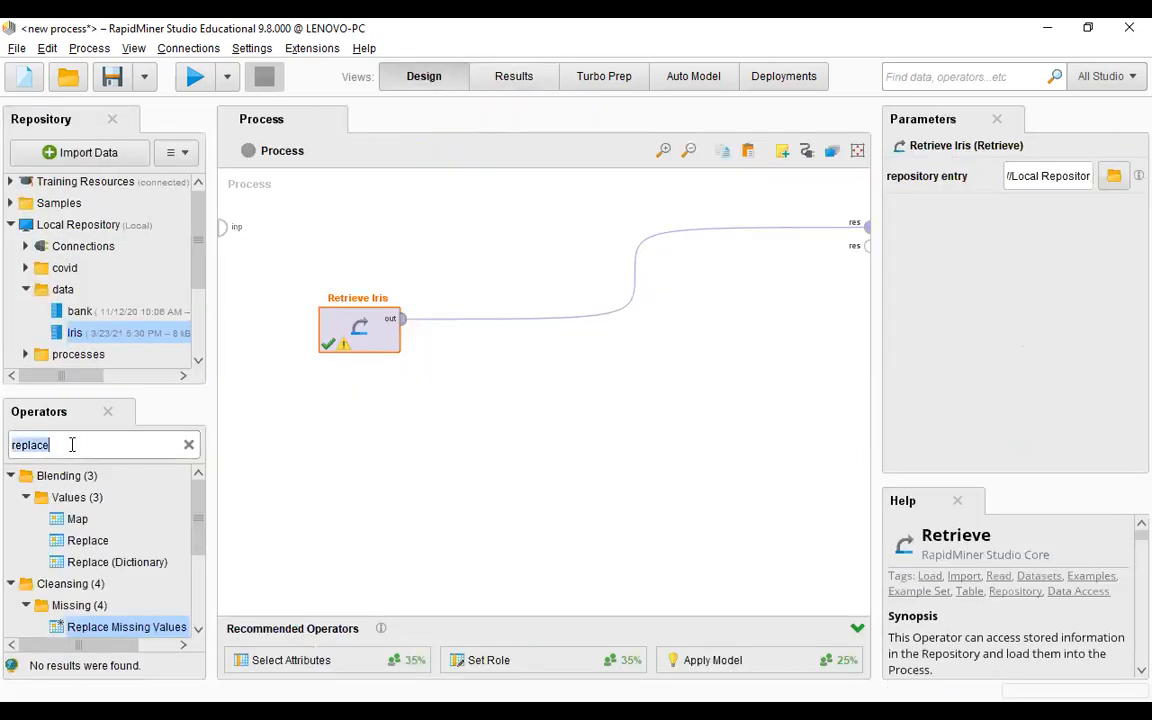
pyautogui.press('BackSpace')
pyautogui.write('r')
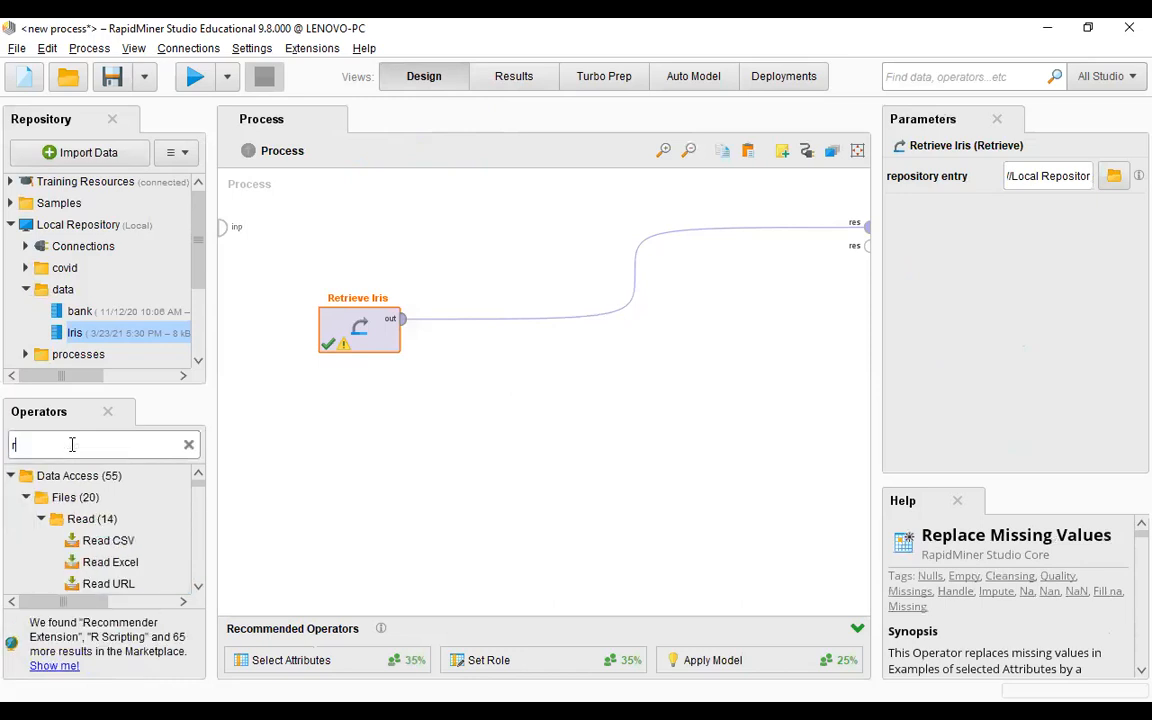
pyautogui.write('epl')
pyautogui.moveTo(95, 540); pyautogui.dragTo(96, 497)
pyautogui.write('ac')
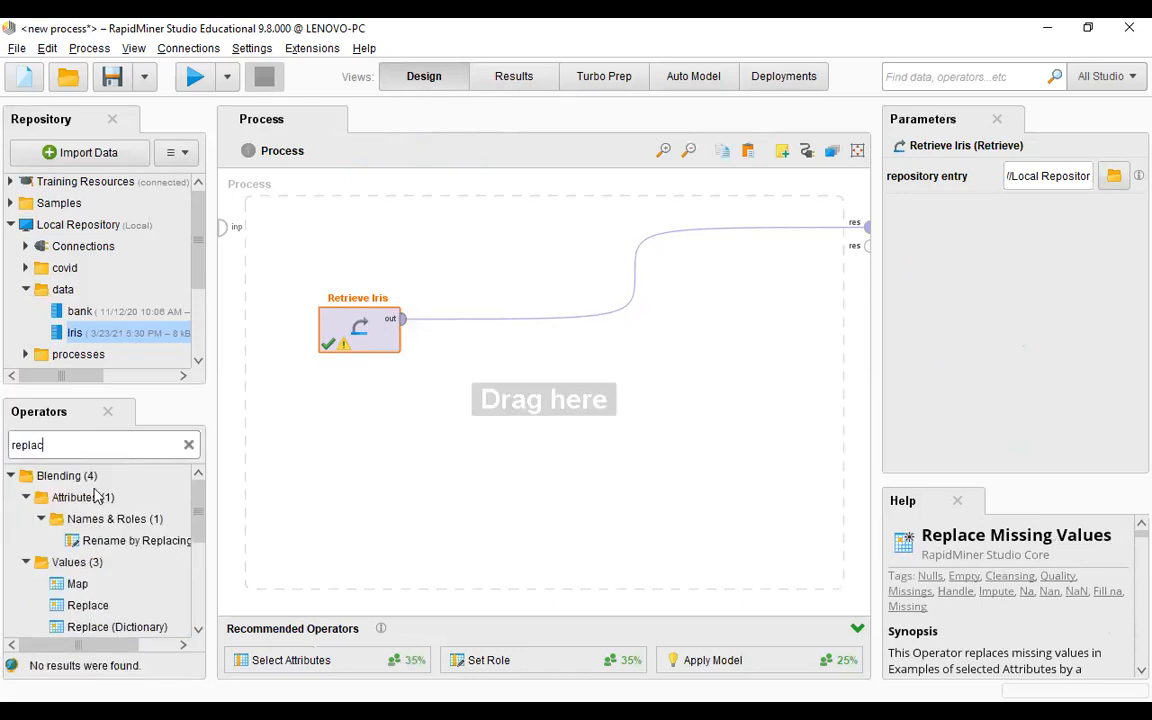
pyautogui.write('e')
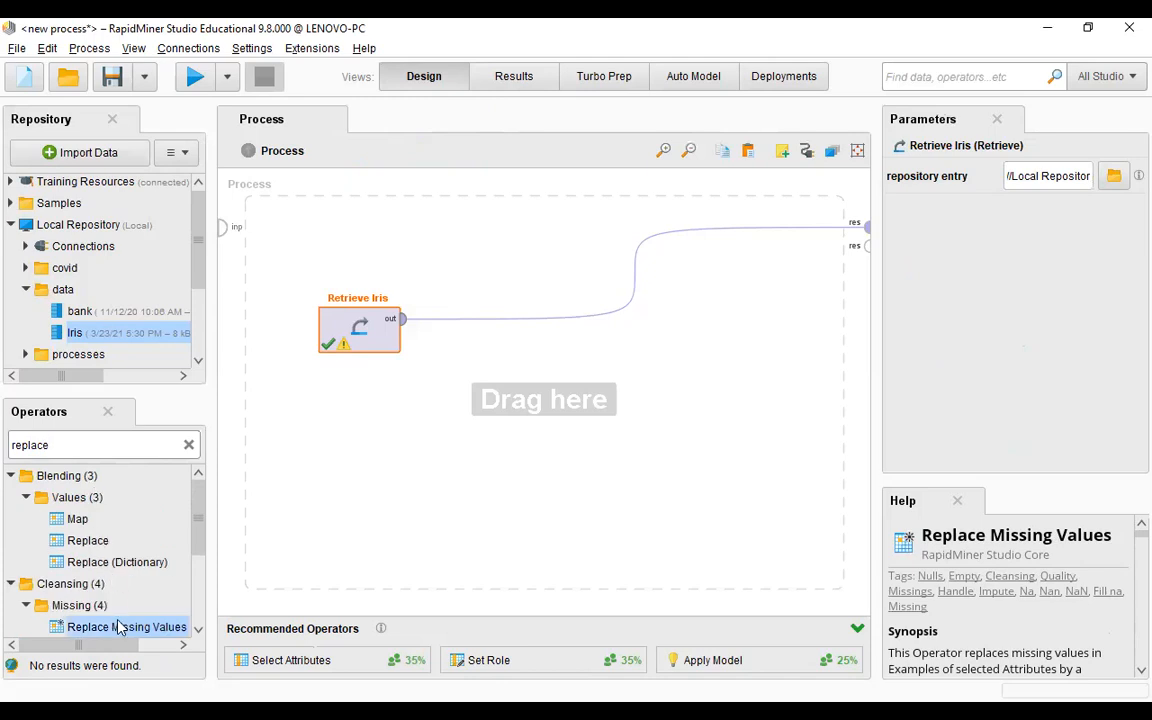
pyautogui.moveTo(117, 628); pyautogui.dragTo(542, 346)
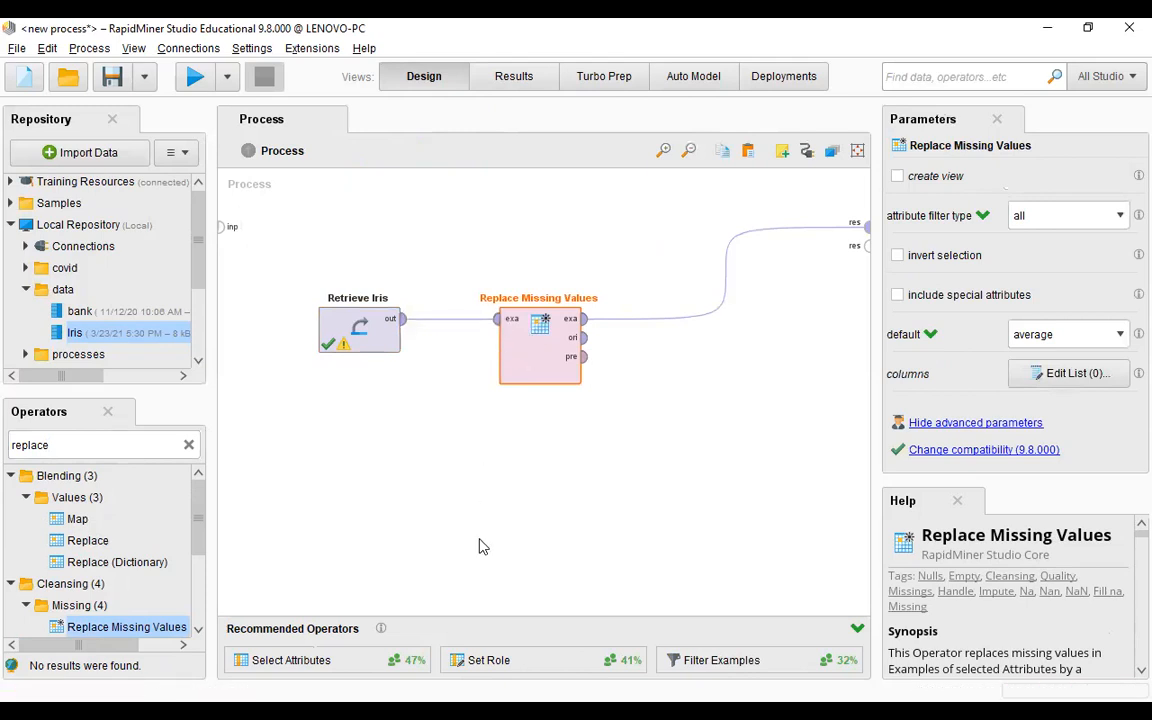
# Keep the Replace Missing Values attribute filter type at all and set its default replacement to value
pyautogui.click(443, 500)
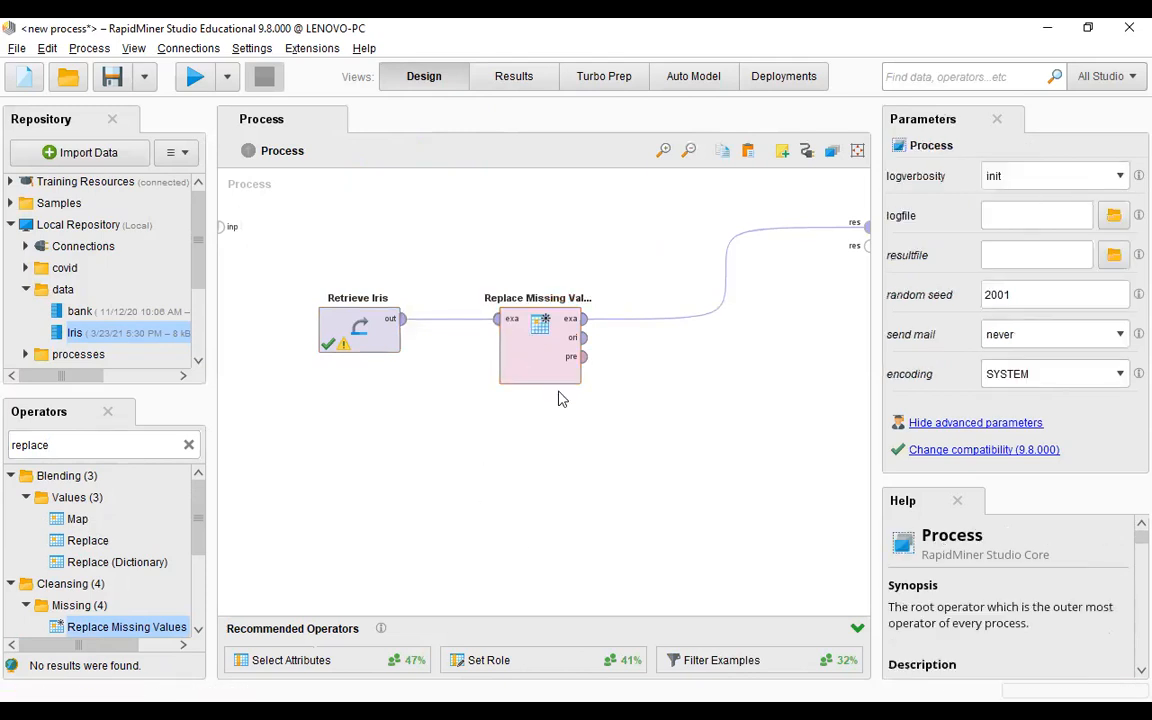
pyautogui.click(533, 362)
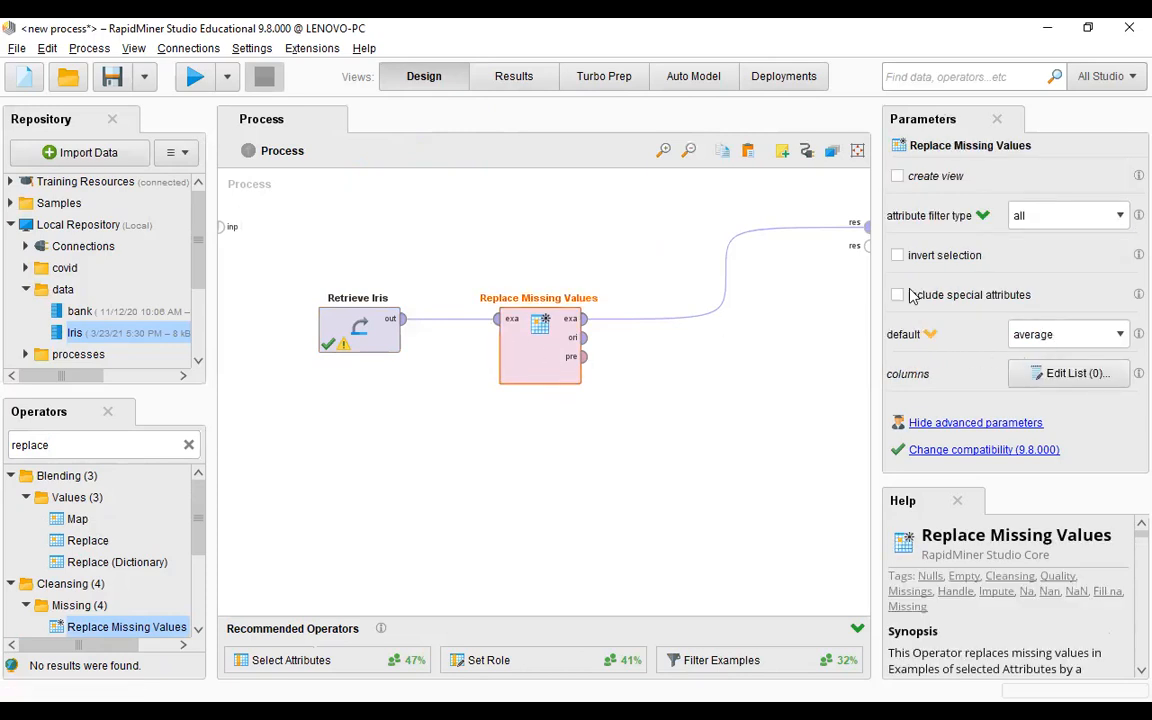
pyautogui.click(1065, 228)
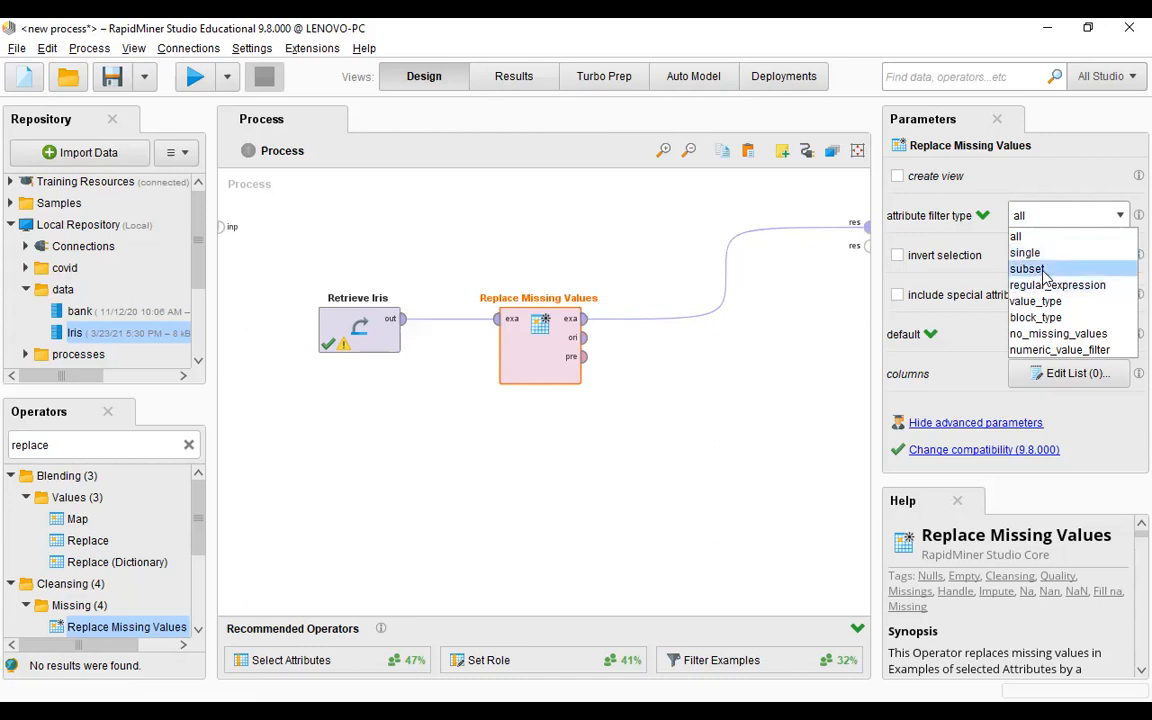
pyautogui.click(1030, 236)
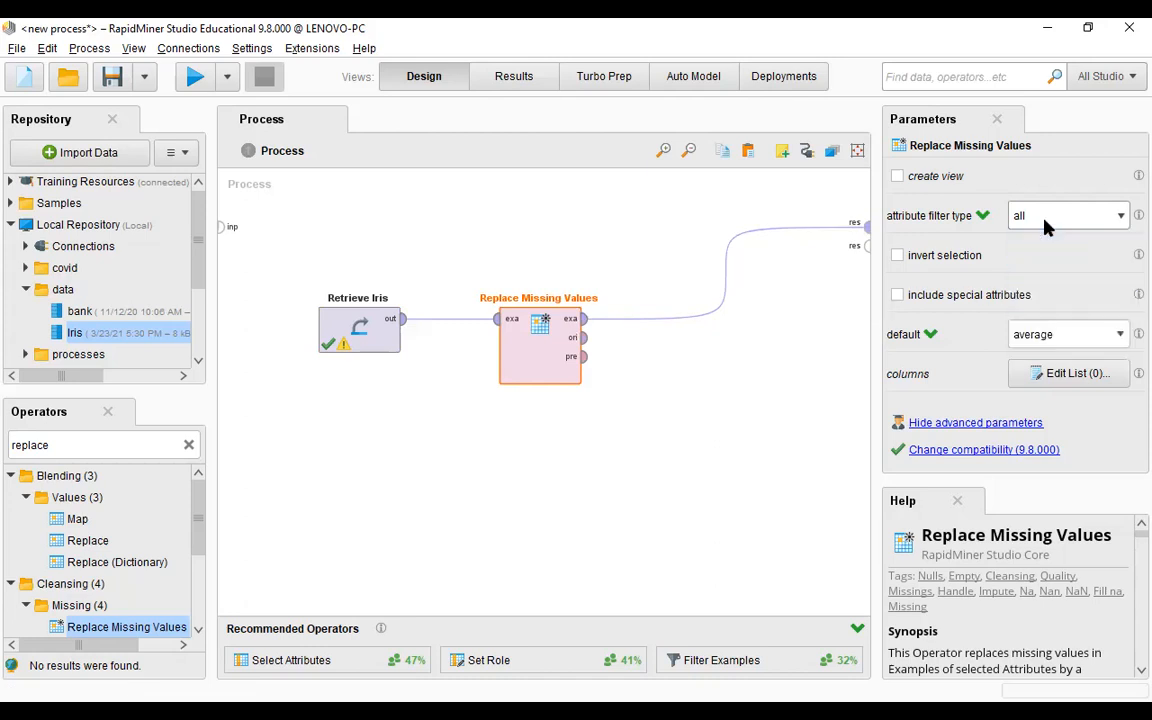
pyautogui.click(1070, 340)
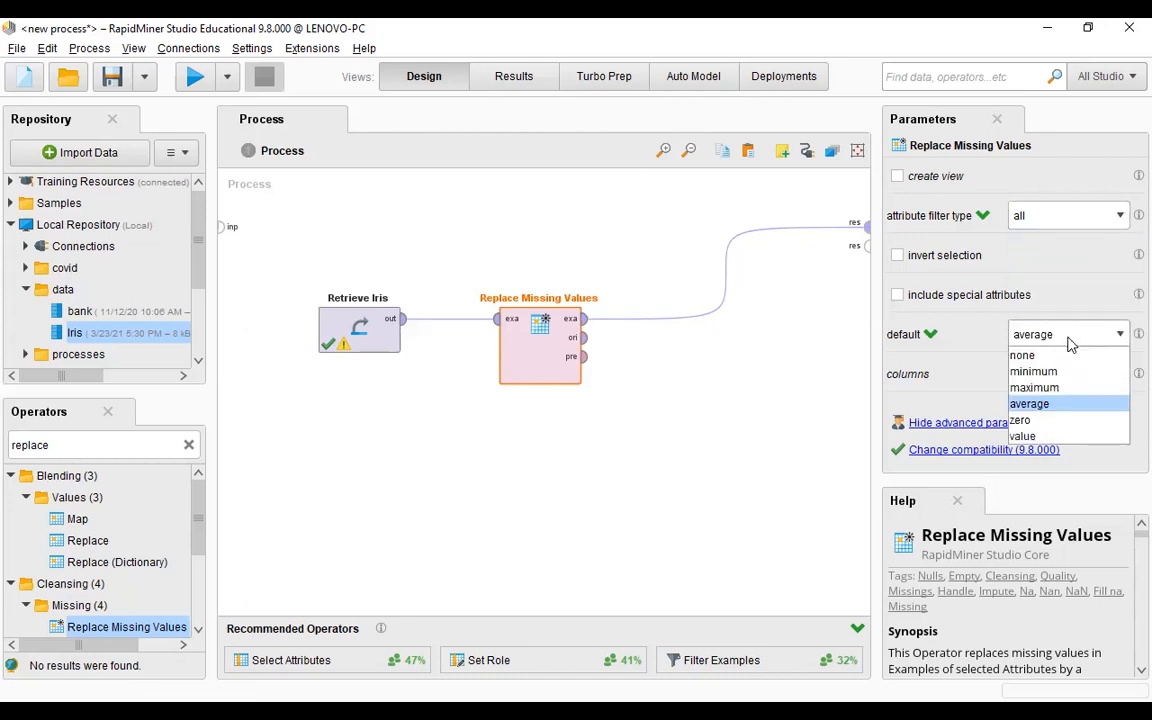
pyautogui.click(1038, 438)
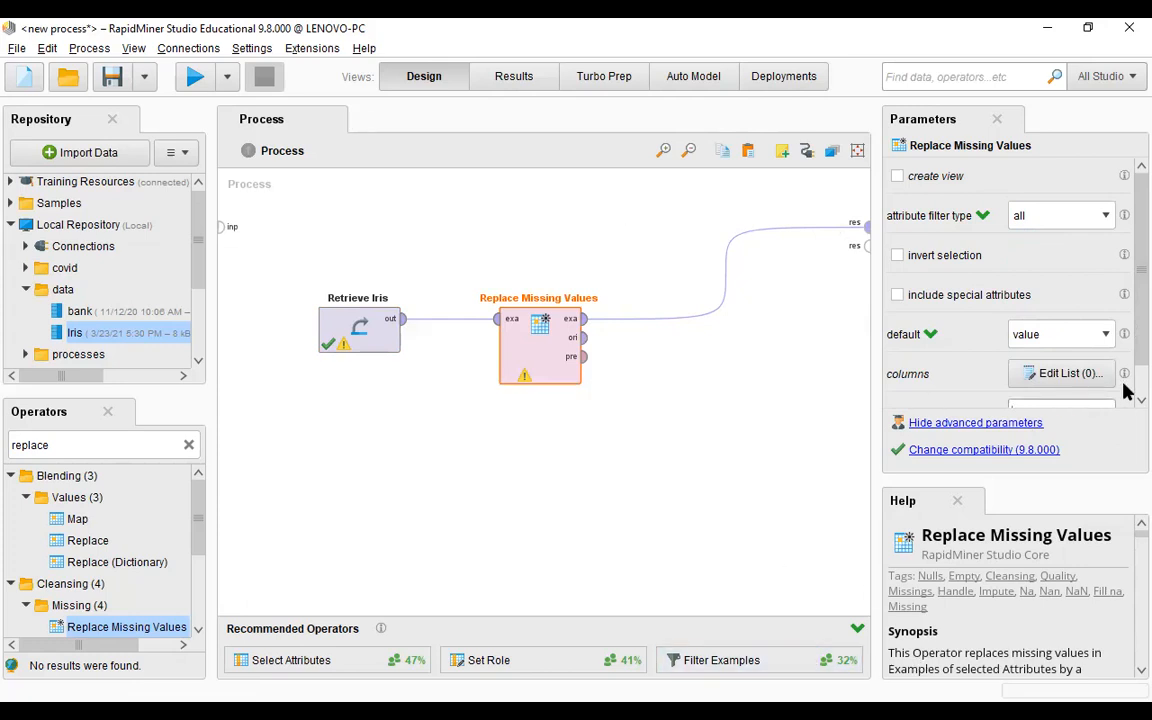
pyautogui.scroll(-5, 1123, 397)
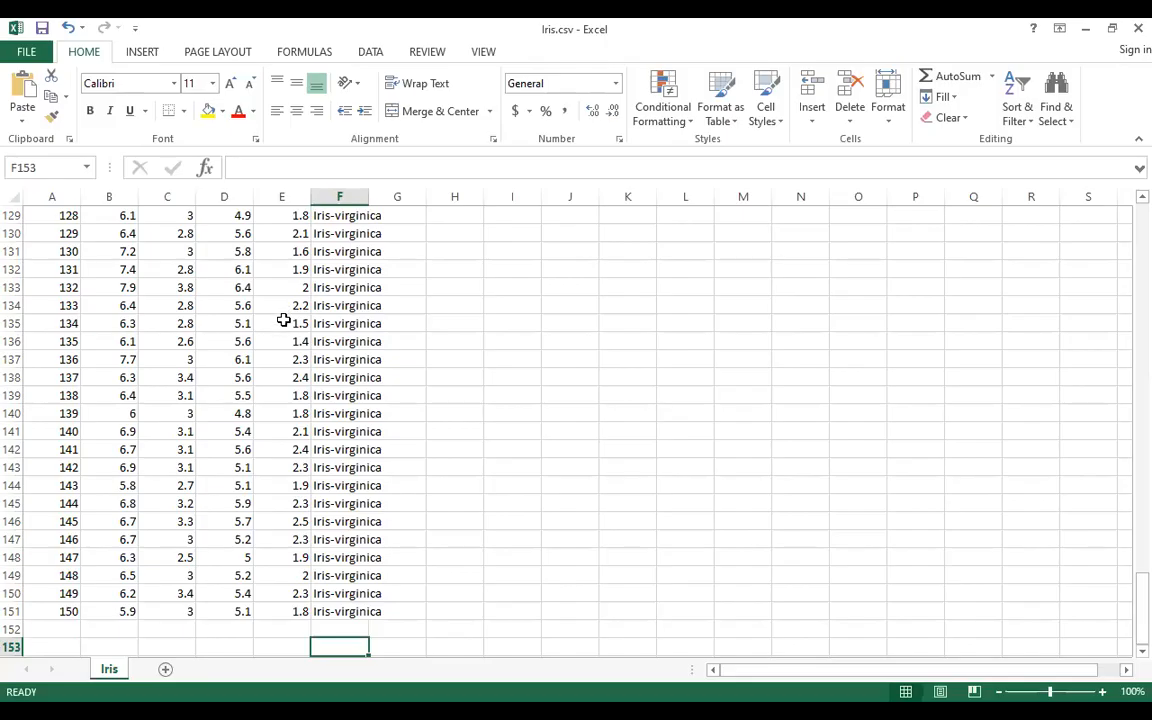
# Switch to Iris.csv in Excel and examine the PetalWidthCm column's blank cells and the values around them, up to the header and down to row 21
pyautogui.click(283, 319)
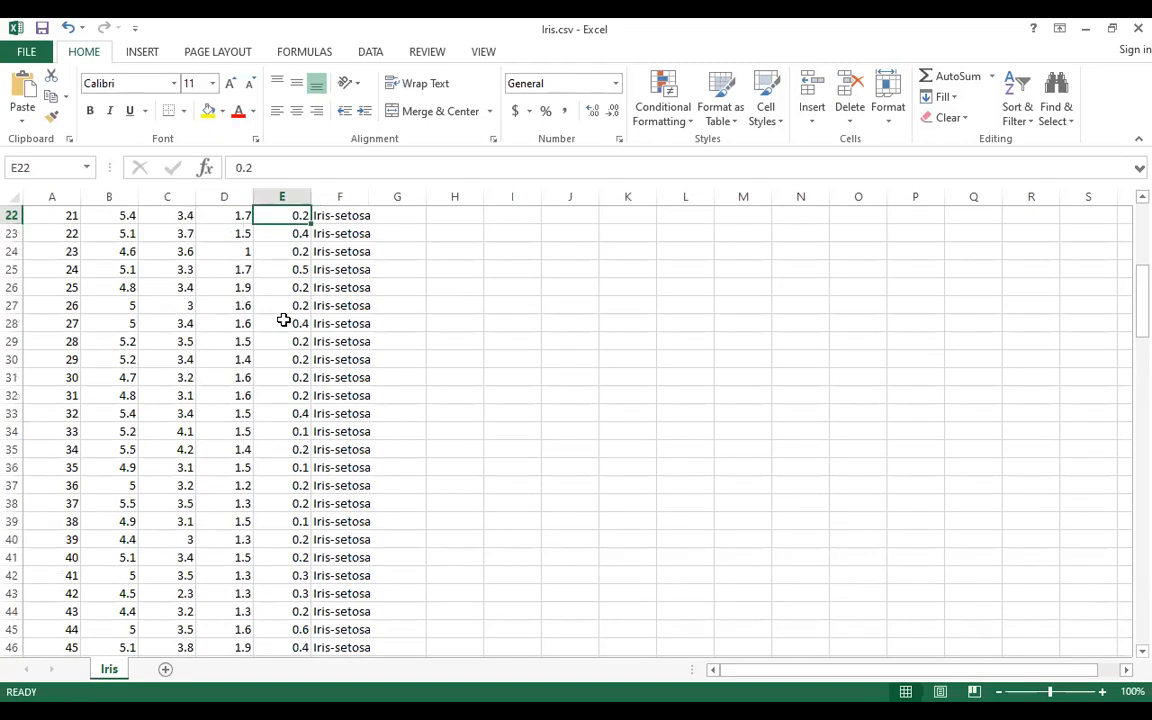
pyautogui.press('Up')
pyautogui.press('Up')
pyautogui.press('Up')
pyautogui.press('Up')
pyautogui.press('Up')
pyautogui.press('Up')
pyautogui.press('Up')
pyautogui.press('Up')
pyautogui.press('Up')
pyautogui.press('Up')
pyautogui.press('Up')
pyautogui.press('Up')
pyautogui.press('Up')
pyautogui.press('Up')
pyautogui.press('Down')
pyautogui.press('Down')
pyautogui.press('Down')
pyautogui.press('Down')
pyautogui.press('Down')
pyautogui.press('Up')
pyautogui.press('Up')
pyautogui.press('Up')
pyautogui.press('Up')
pyautogui.press('Up')
pyautogui.press('Up')
pyautogui.press('Up')
pyautogui.press('Up')
pyautogui.press('Up')
pyautogui.press('Up')
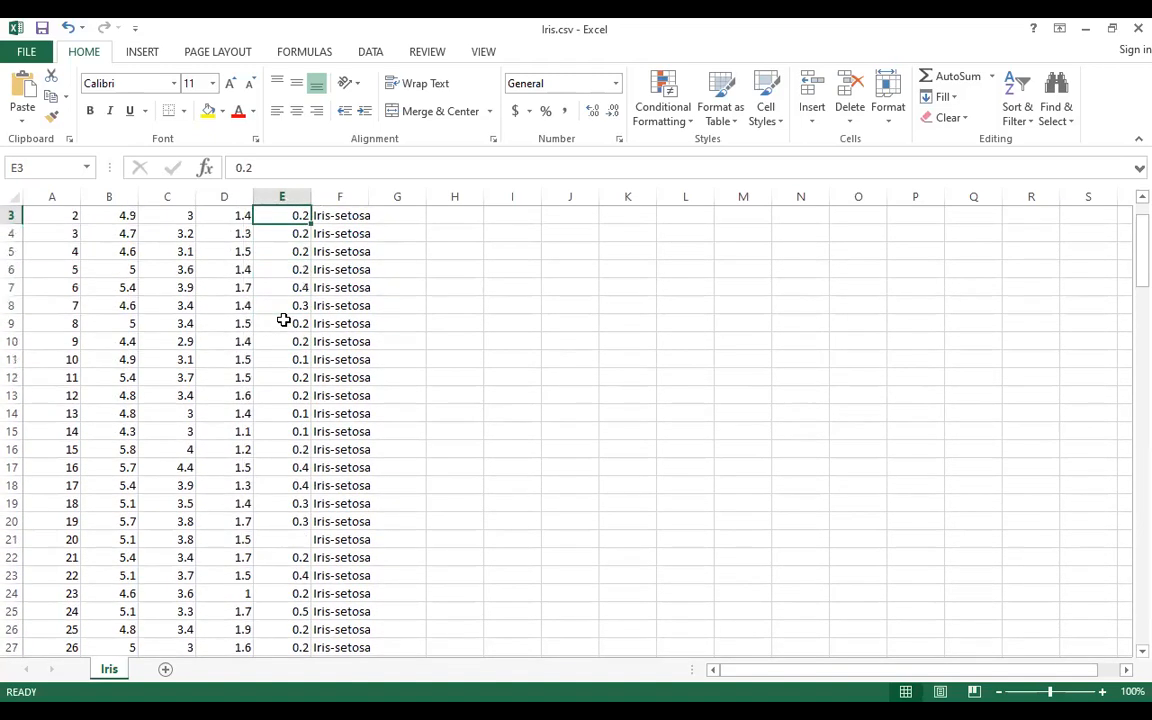
pyautogui.press('Up')
pyautogui.press('Up')
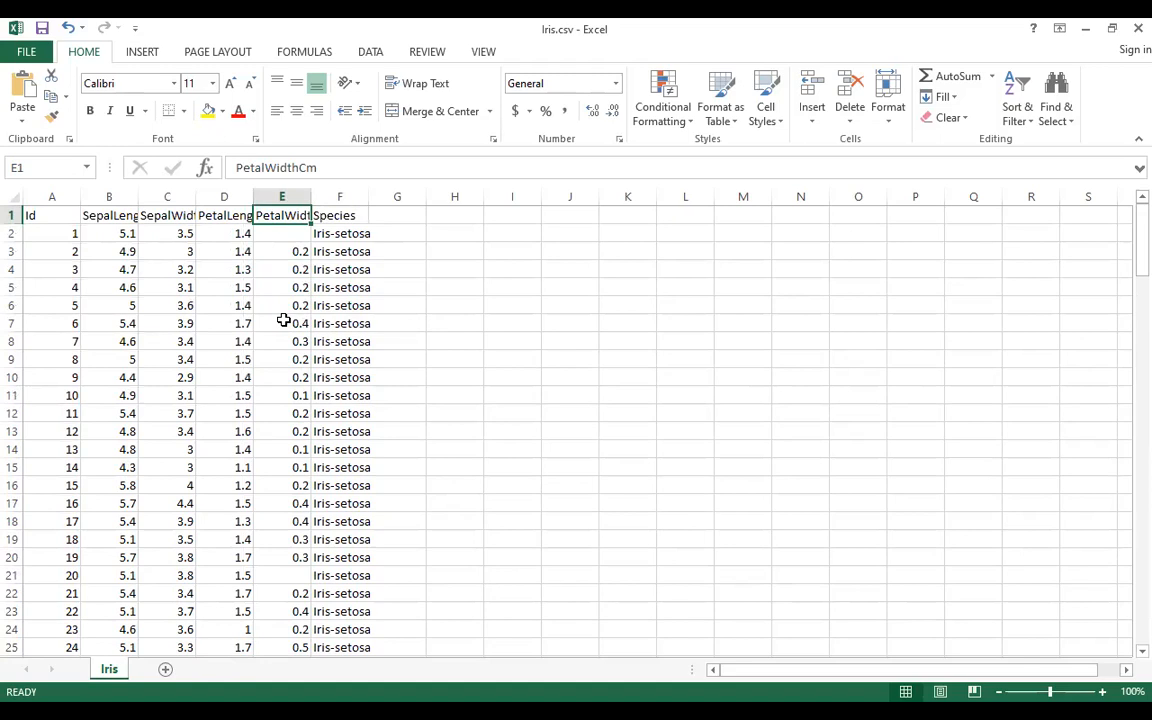
pyautogui.press('Down')
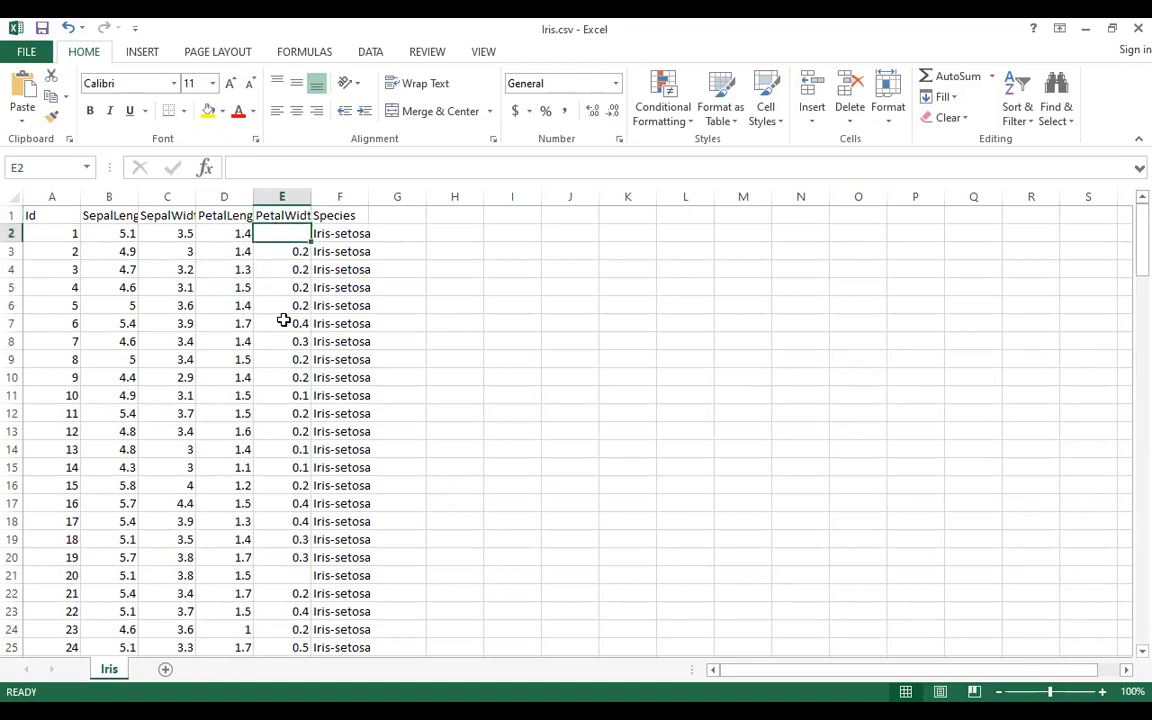
pyautogui.press('Down')
pyautogui.press('Down')
pyautogui.press('Up')
pyautogui.press('Down')
pyautogui.press('Down')
pyautogui.press('Down')
pyautogui.press('Down')
pyautogui.press('Down')
pyautogui.press('Down')
pyautogui.press('Down')
pyautogui.press('Down')
pyautogui.press('Down')
pyautogui.press('Down')
pyautogui.press('Down')
pyautogui.press('Down')
pyautogui.press('Down')
pyautogui.press('Down')
pyautogui.press('Down')
pyautogui.press('Down')
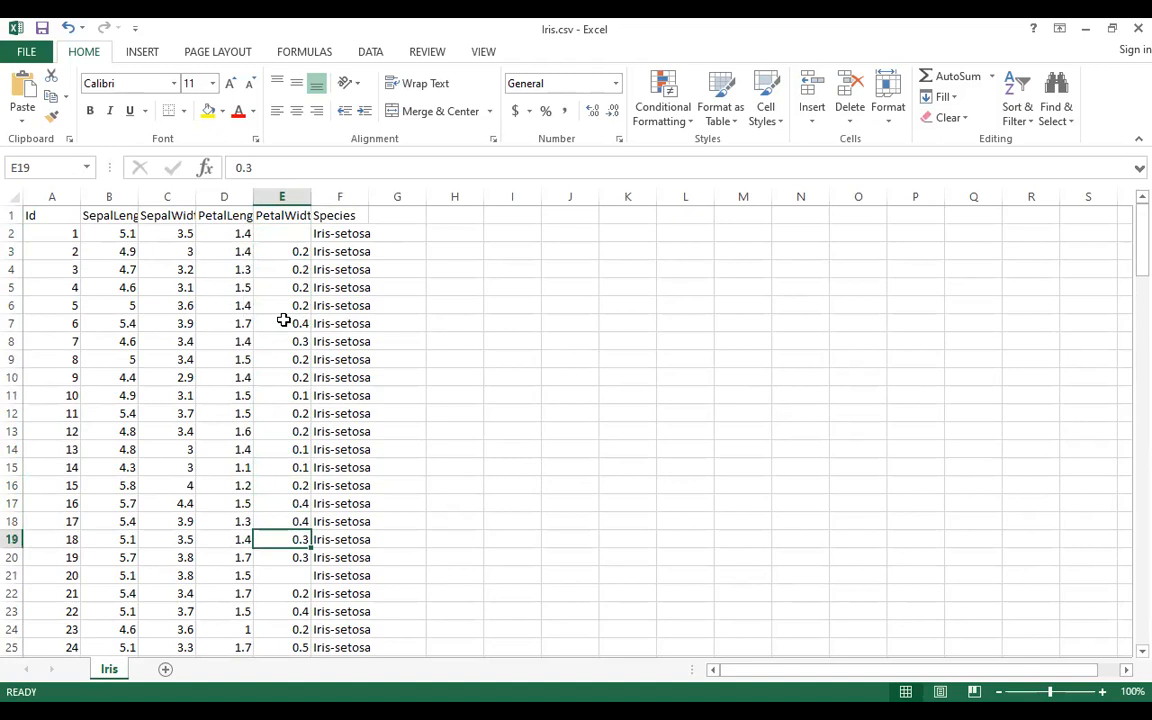
pyautogui.press('Down')
pyautogui.press('Down')
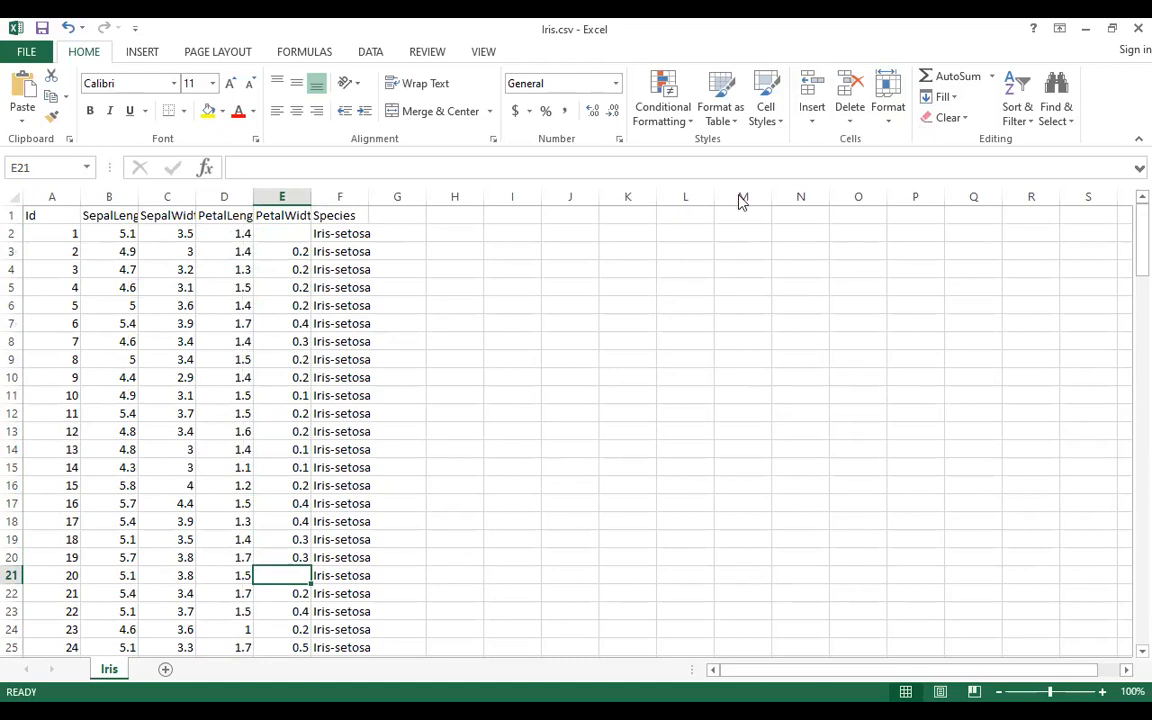
# Switch back to RapidMiner Studio and set the replenishment value of Replace Missing Values to 0.3, keeping the default at value
pyautogui.hotkey('alt', 'Tab')
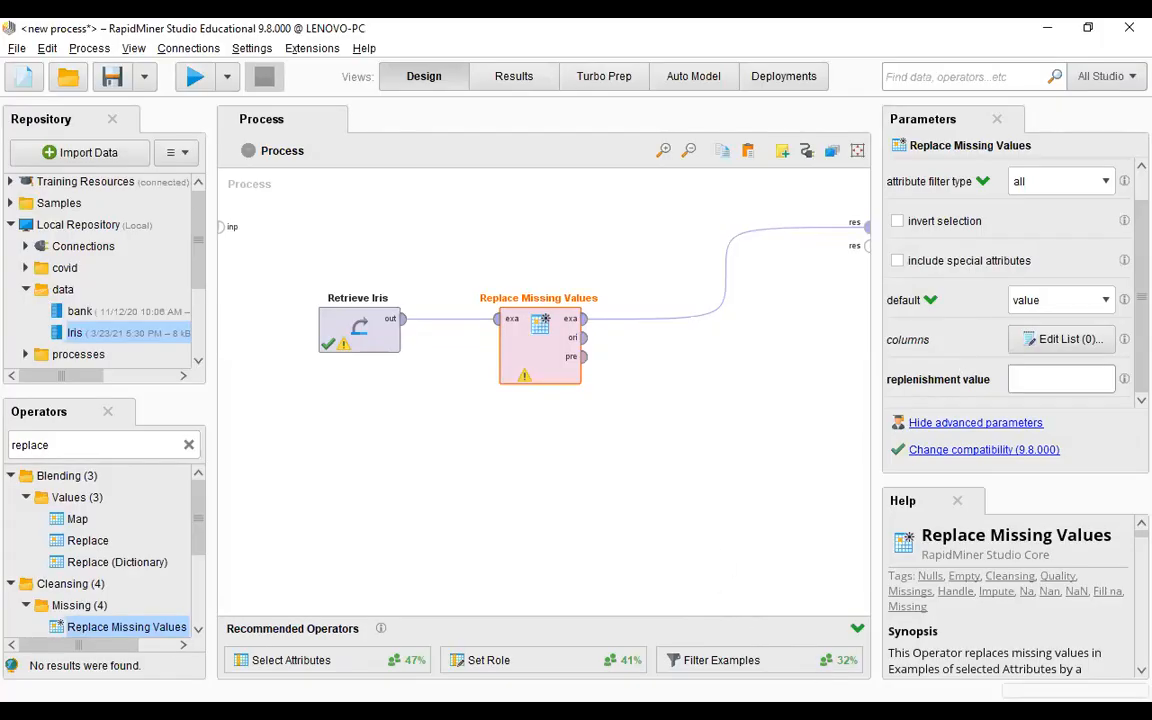
pyautogui.click(690, 711)
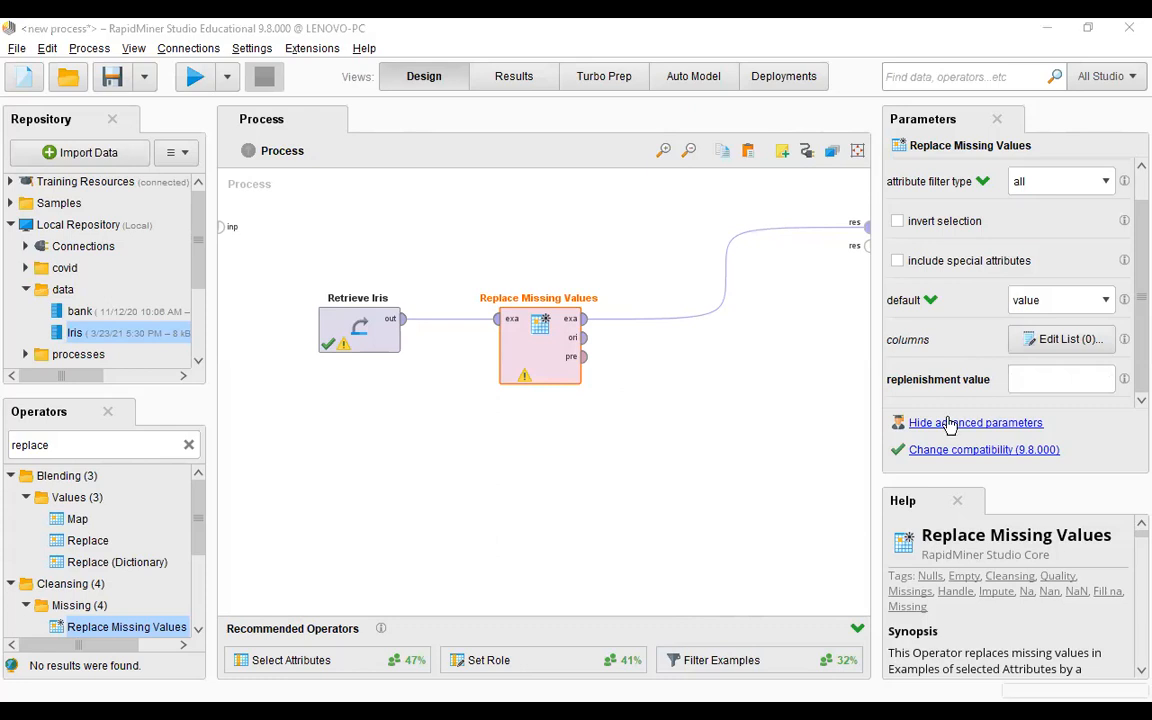
pyautogui.click(1062, 305)
pyautogui.write('3')
pyautogui.click(1034, 305)
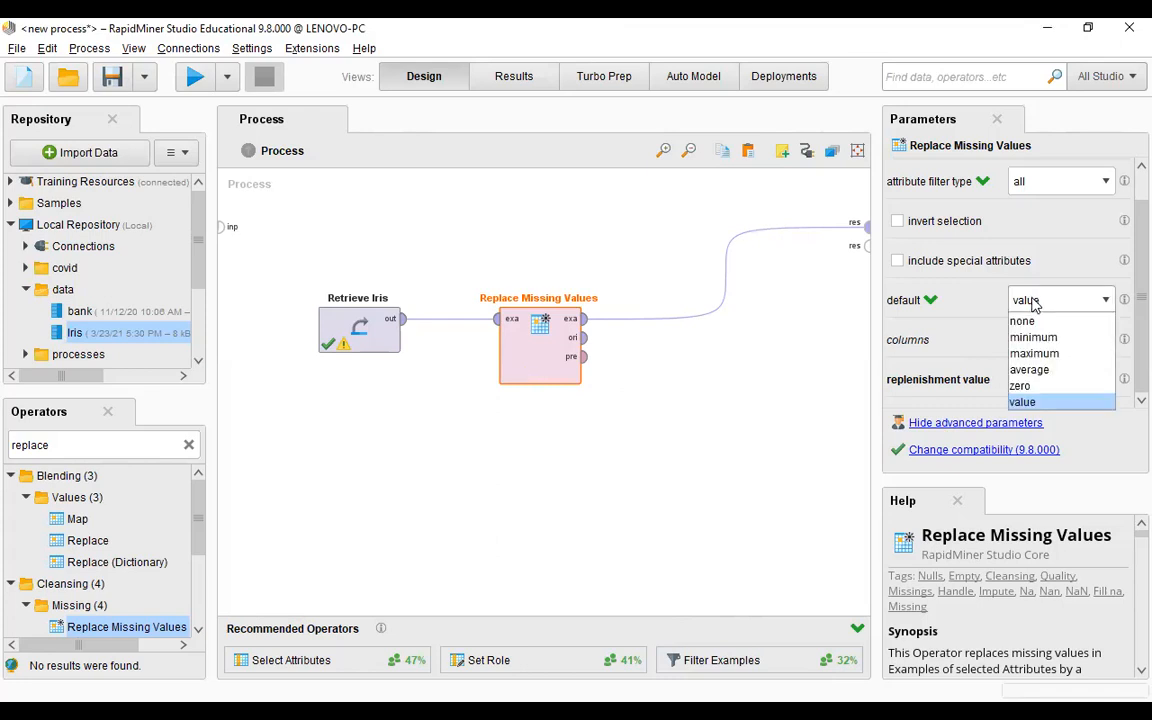
pyautogui.click(1033, 305)
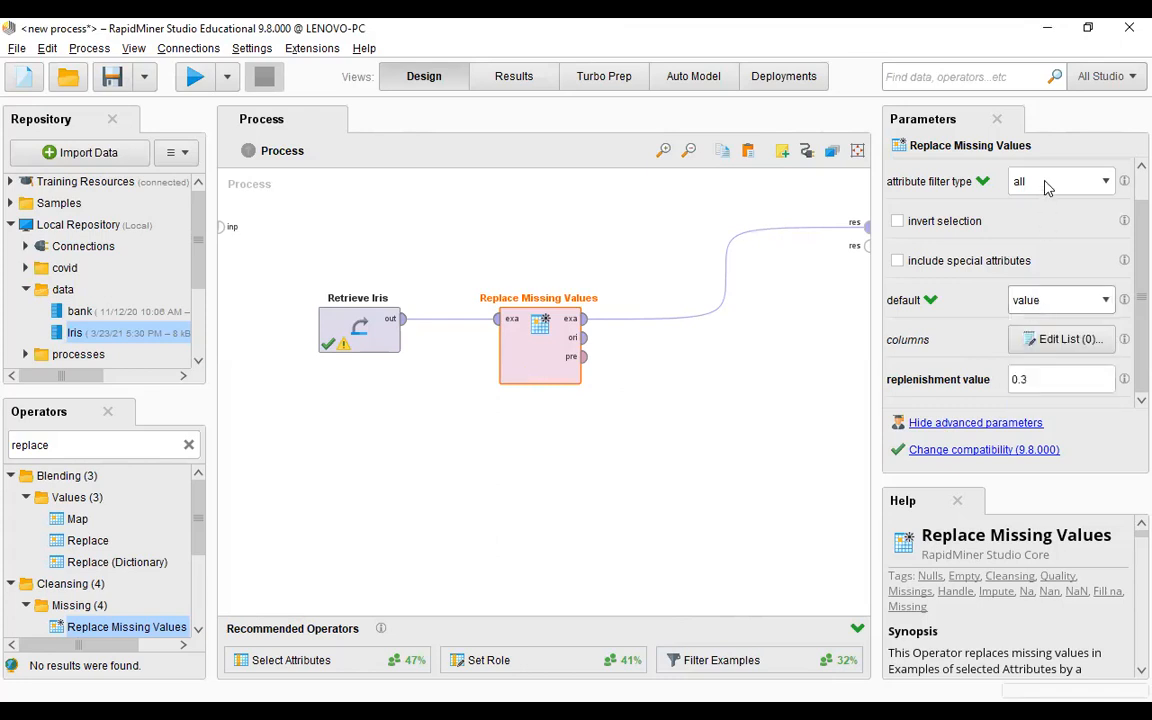
# Check the available attribute filter types without changing the selection, and run the process
pyautogui.click(1045, 184)
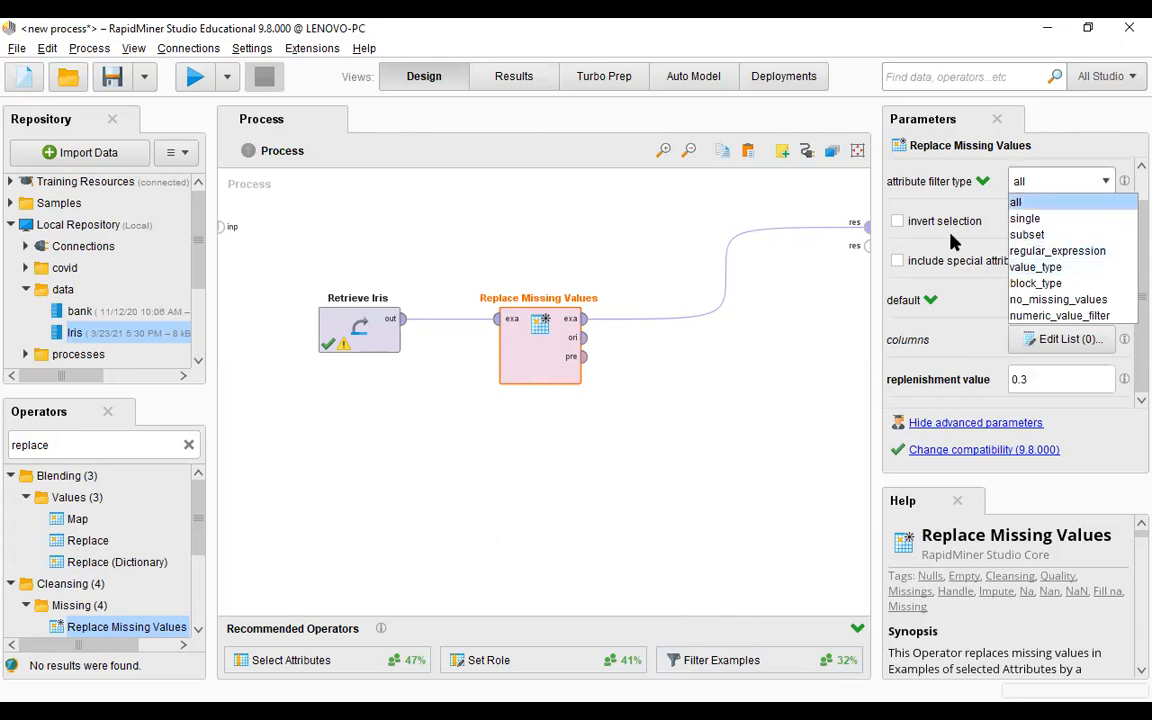
pyautogui.click(742, 363)
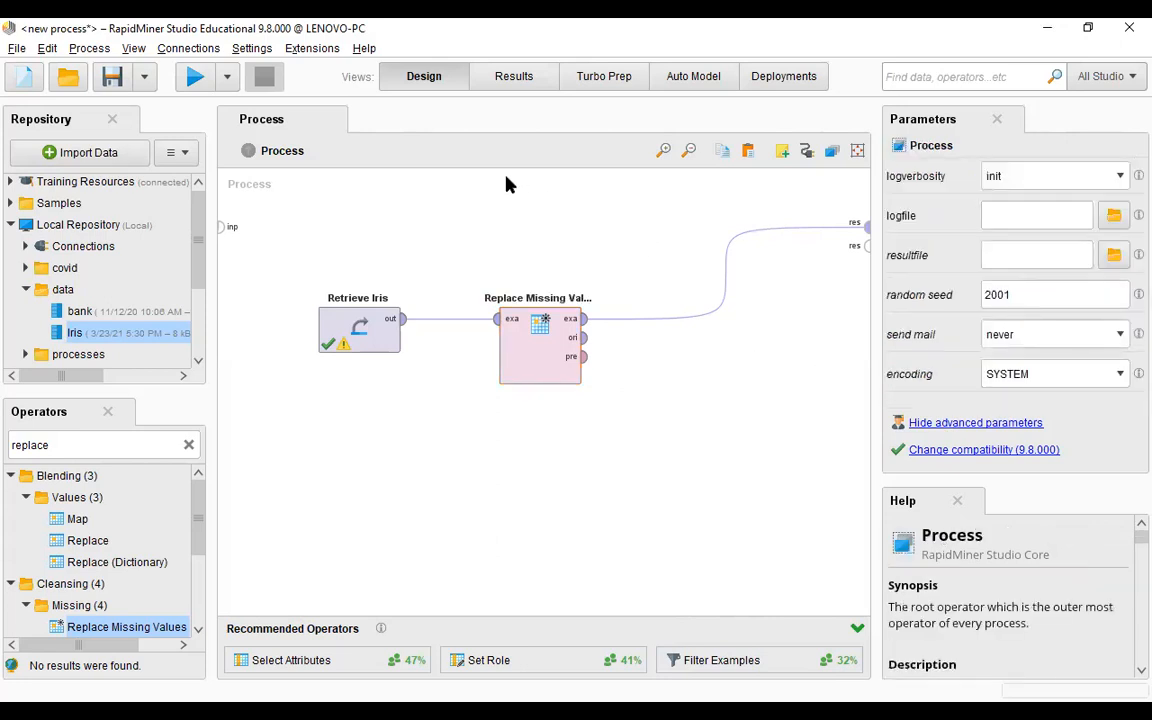
pyautogui.click(194, 77)
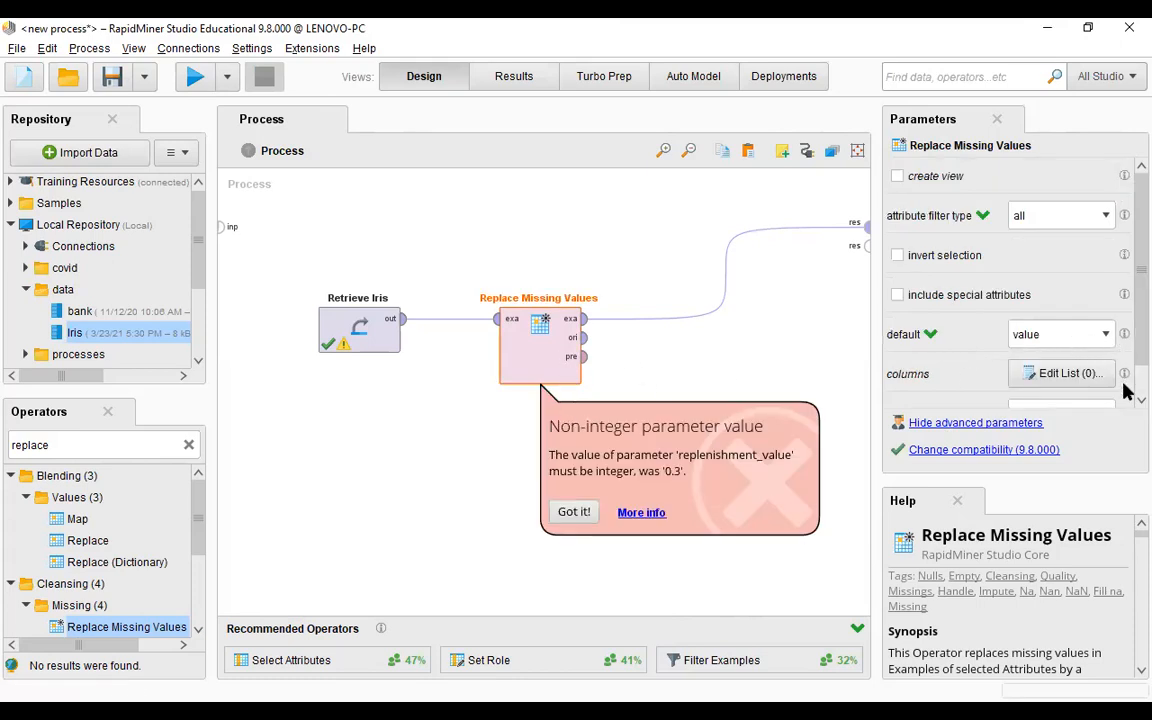
# Re-enter 0.3 as the replenishment value of Replace Missing Values and show its compatibility level setting
pyautogui.scroll(-1, 1124, 395)
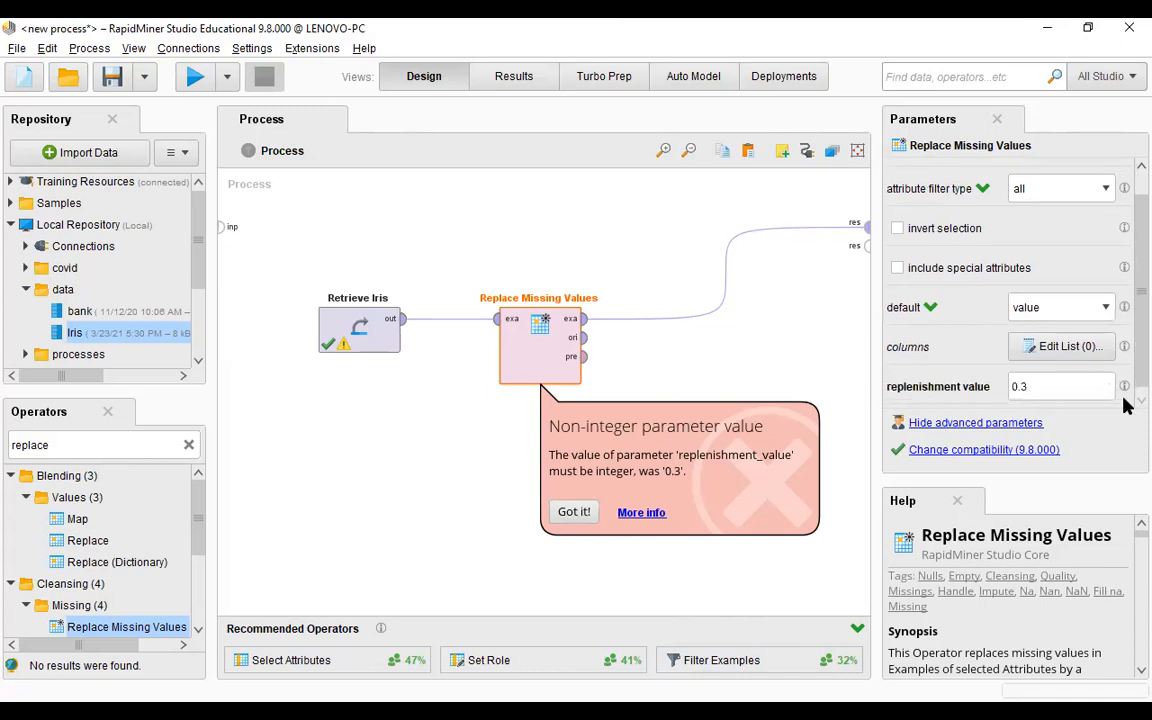
pyautogui.click(1040, 381)
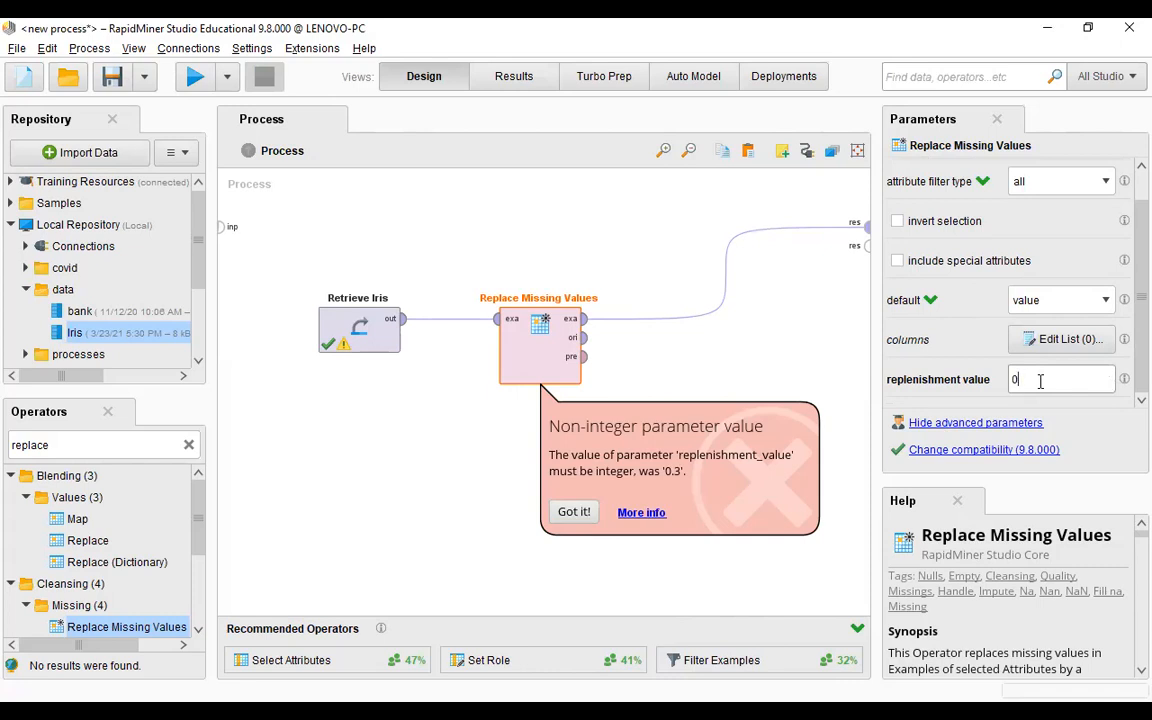
pyautogui.write('3')
pyautogui.click(977, 453)
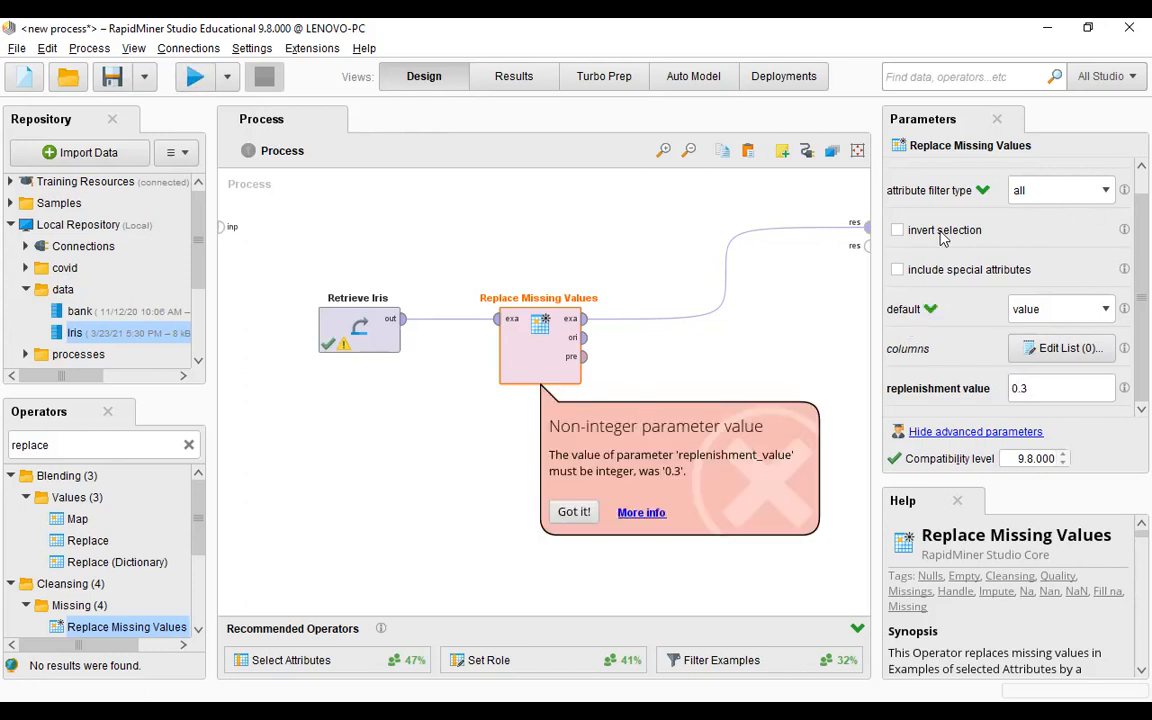
# Change the attribute filter type of Replace Missing Values to numeric_value_filter, leaving the default at value
pyautogui.click(1100, 309)
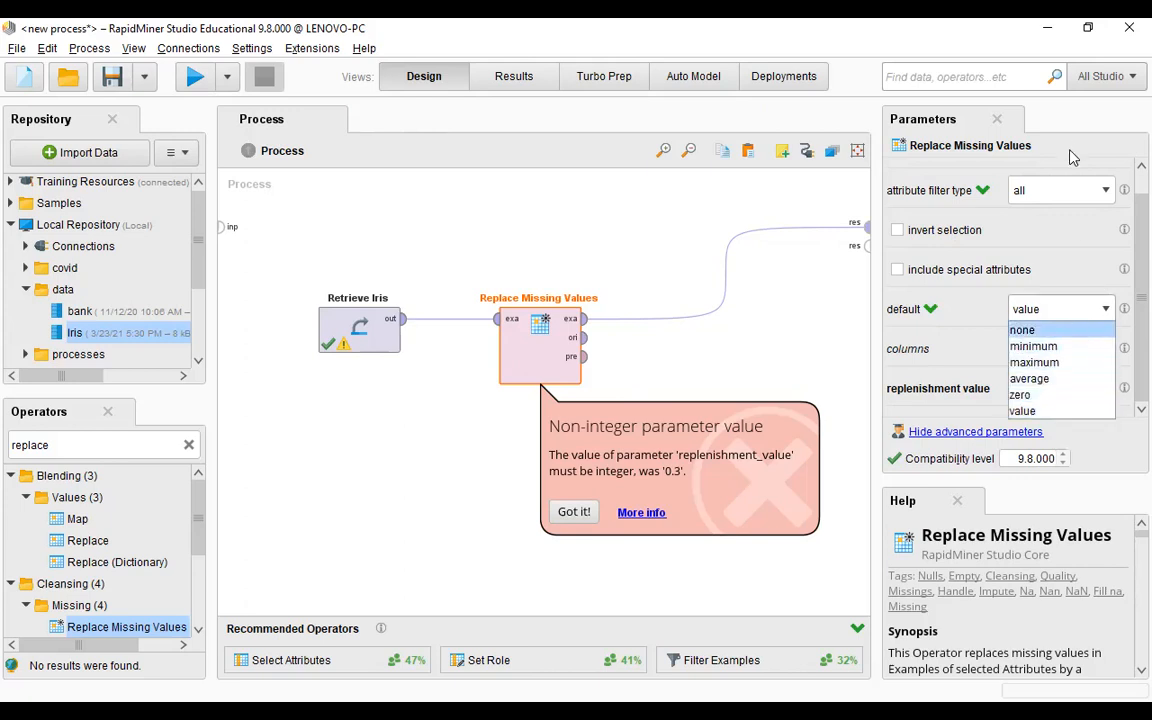
pyautogui.click(1071, 192)
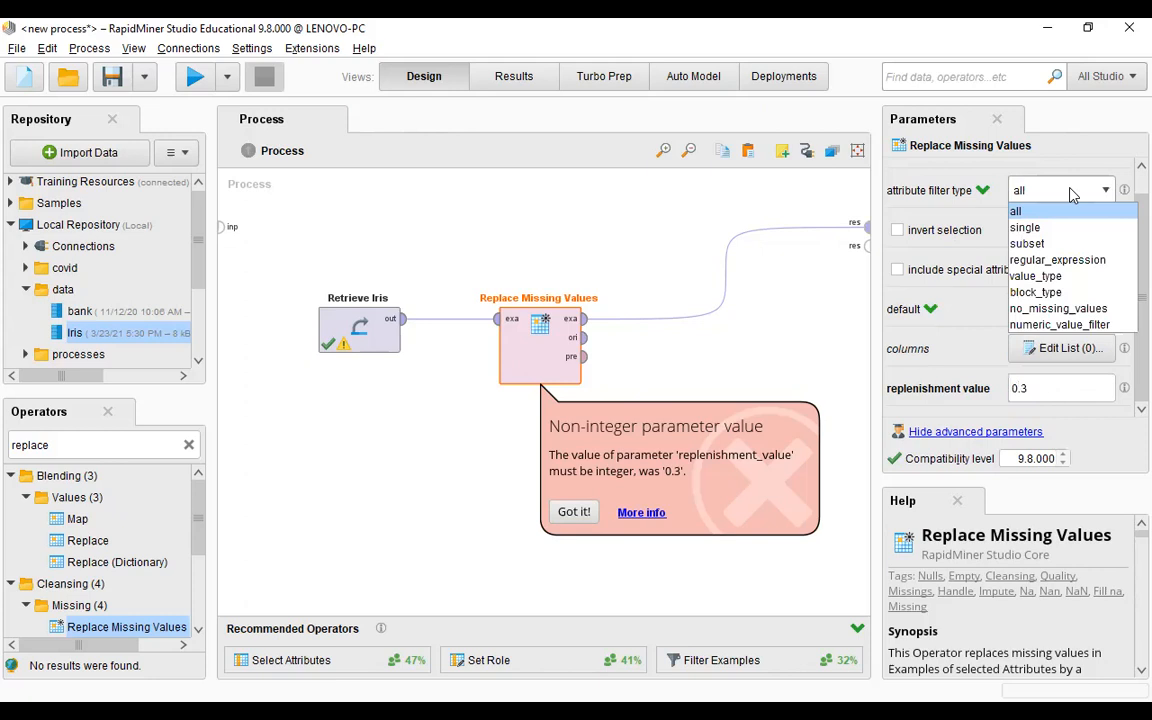
pyautogui.click(1058, 324)
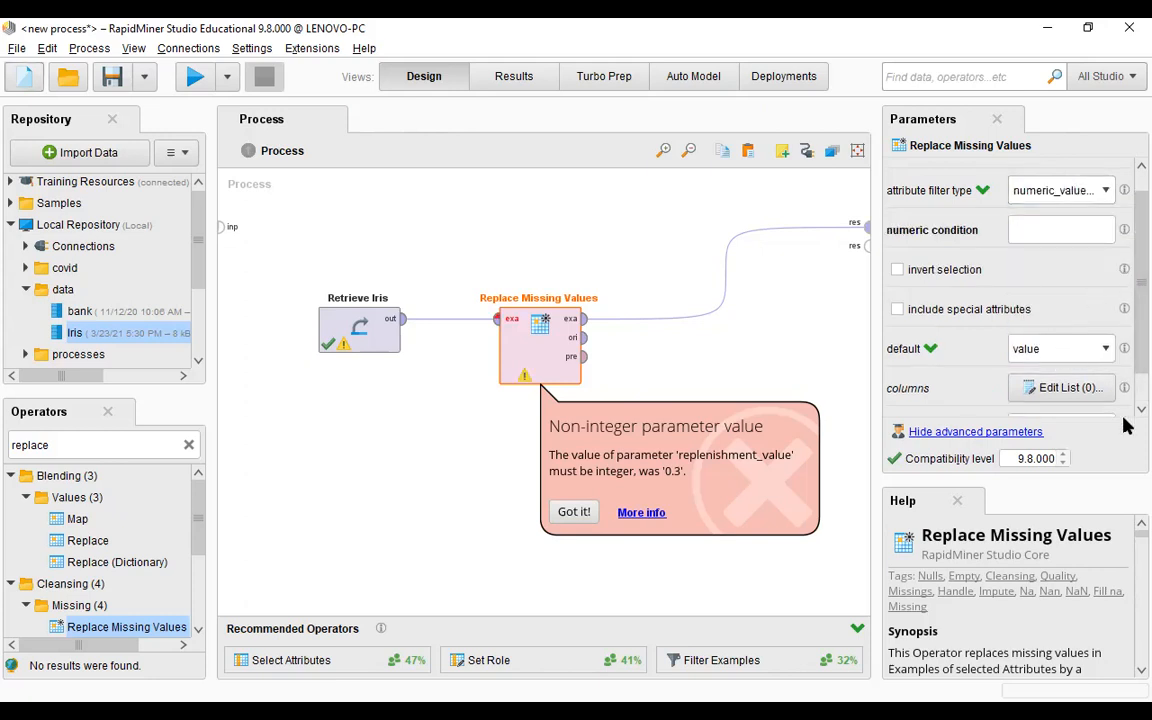
pyautogui.scroll(-1, 1127, 424)
pyautogui.scroll(-1, 1127, 423)
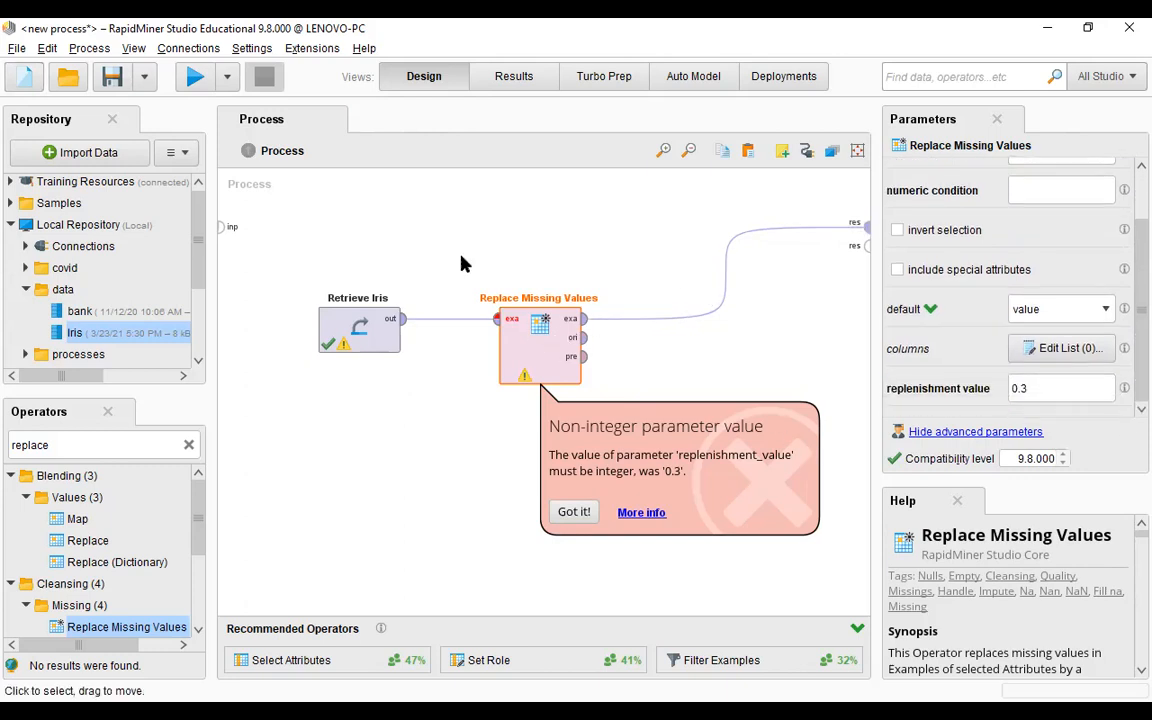
# Try to run the process with the numeric_value_filter, and close the numeric condition dialog without entering a condition
pyautogui.click(198, 79)
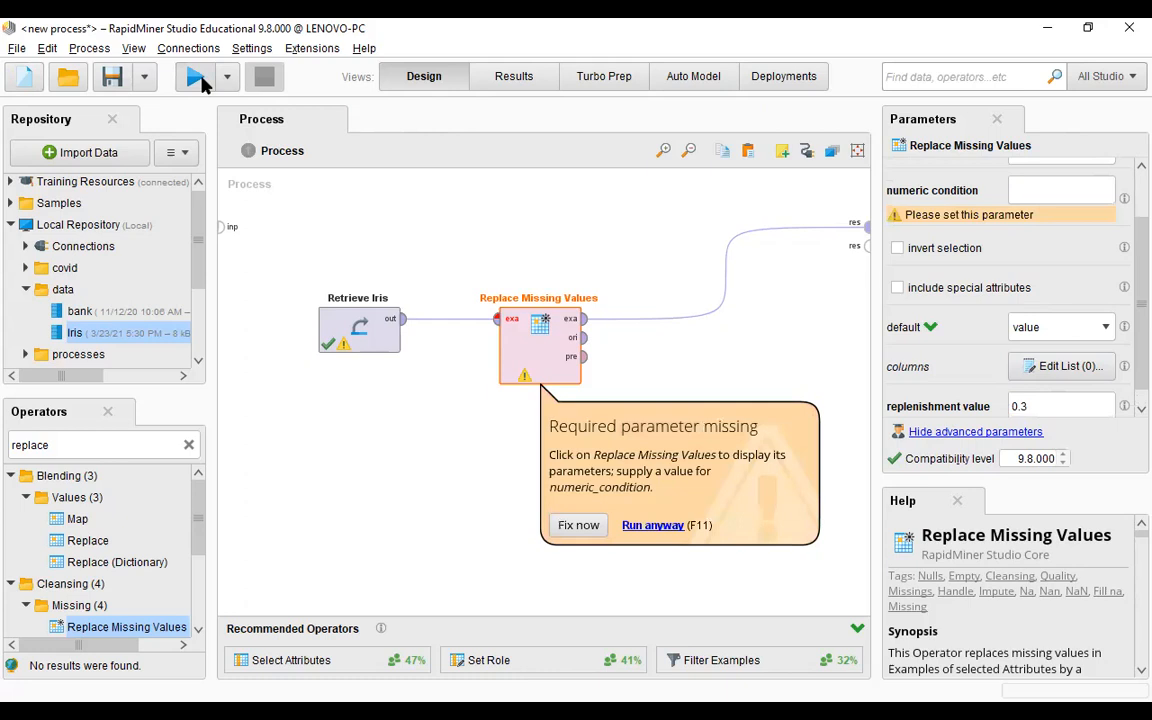
pyautogui.click(580, 525)
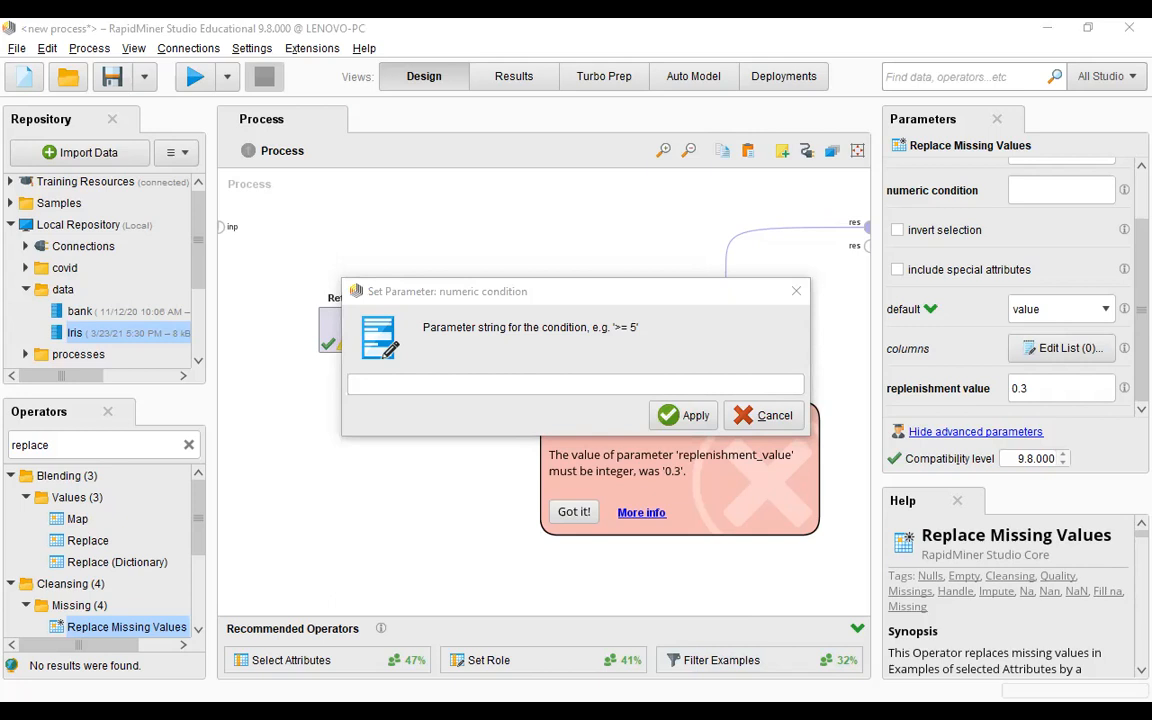
pyautogui.click(962, 404)
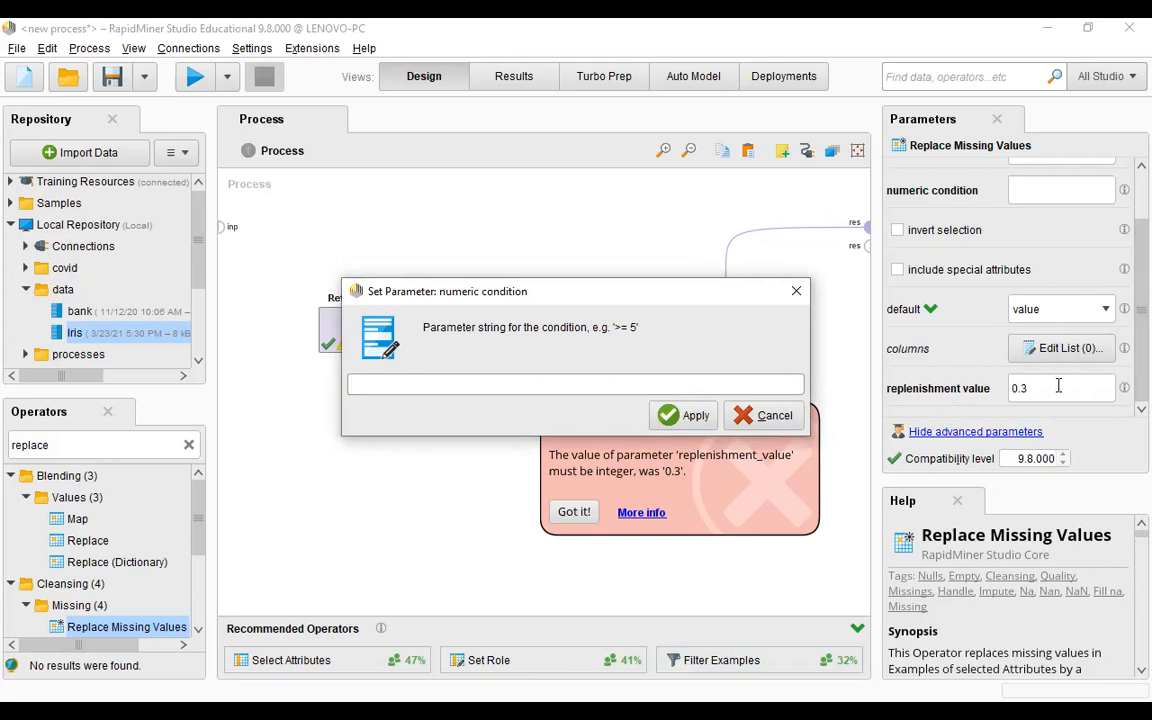
pyautogui.click(796, 293)
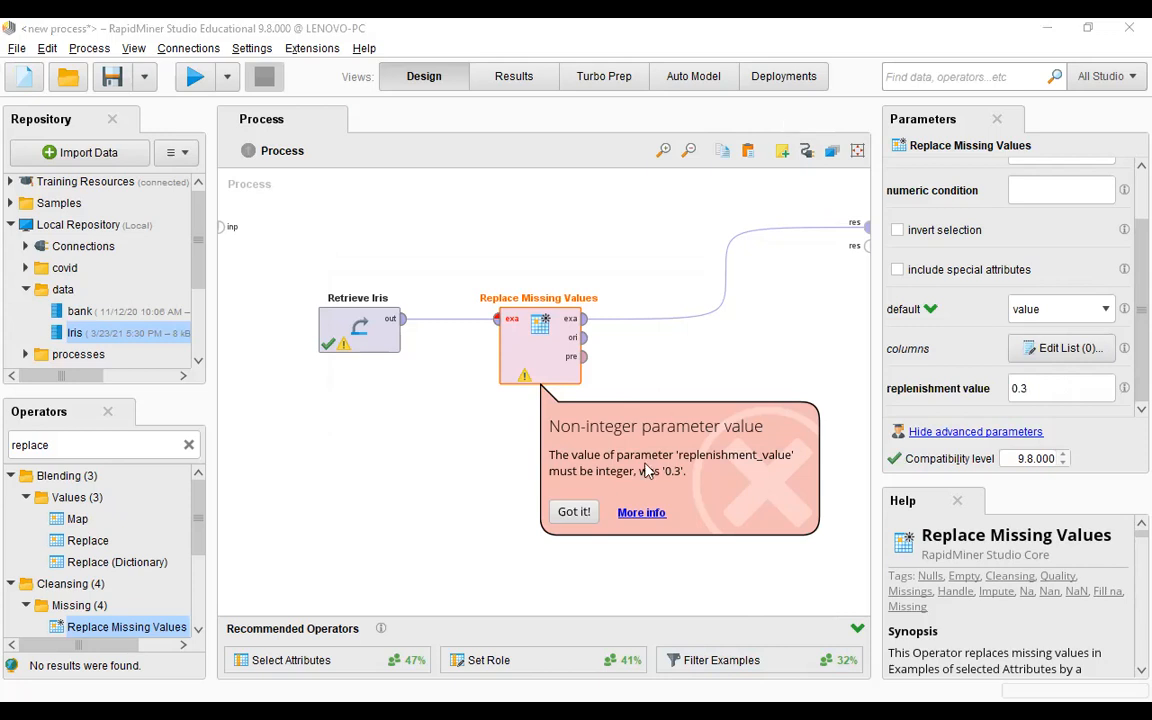
pyautogui.click(569, 514)
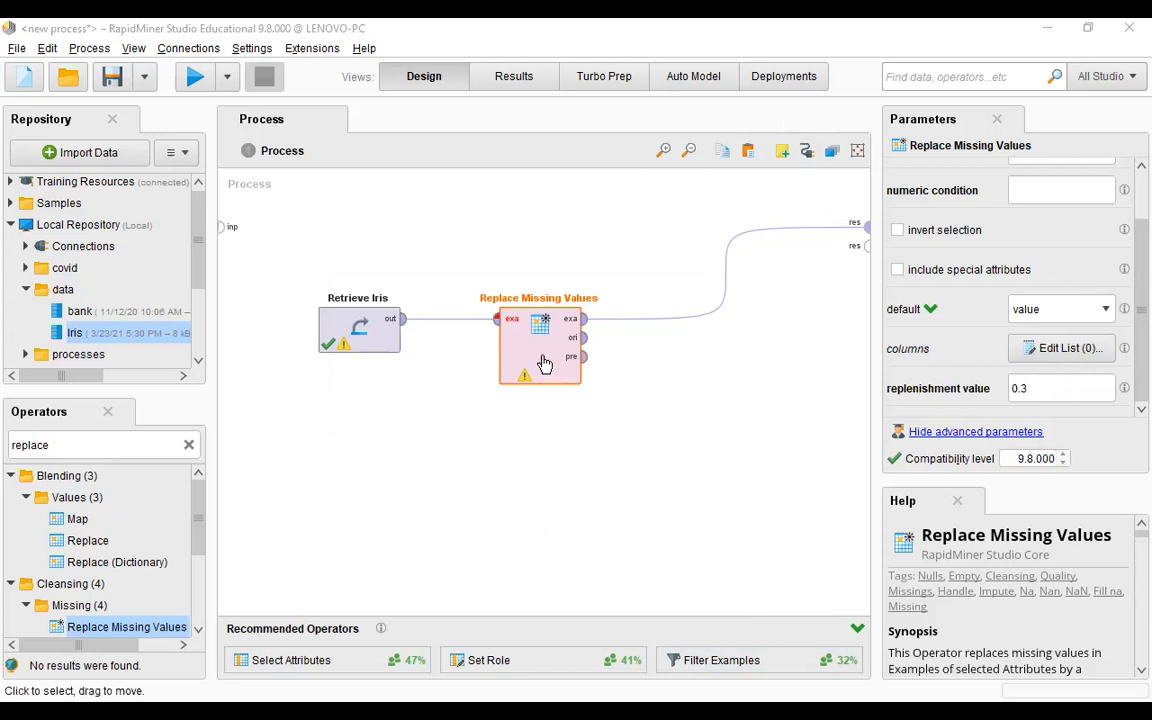
# Change the attribute filter type of Replace Missing Values to single
pyautogui.scroll(2, 1124, 162)
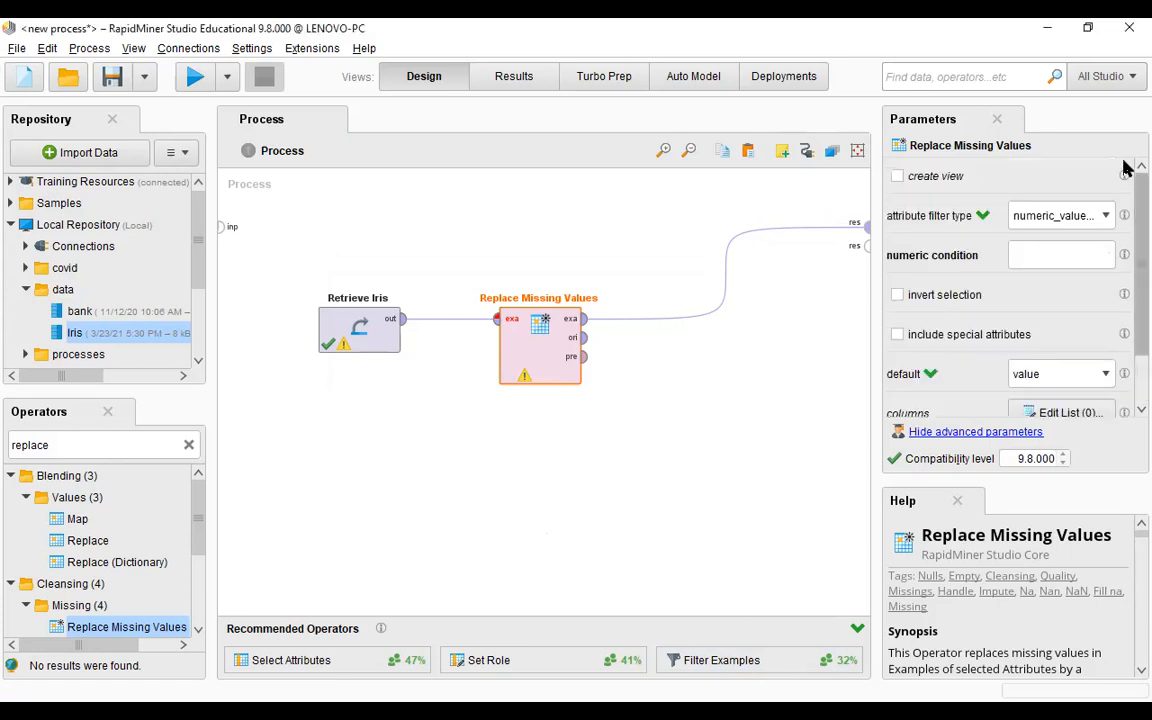
pyautogui.click(1088, 228)
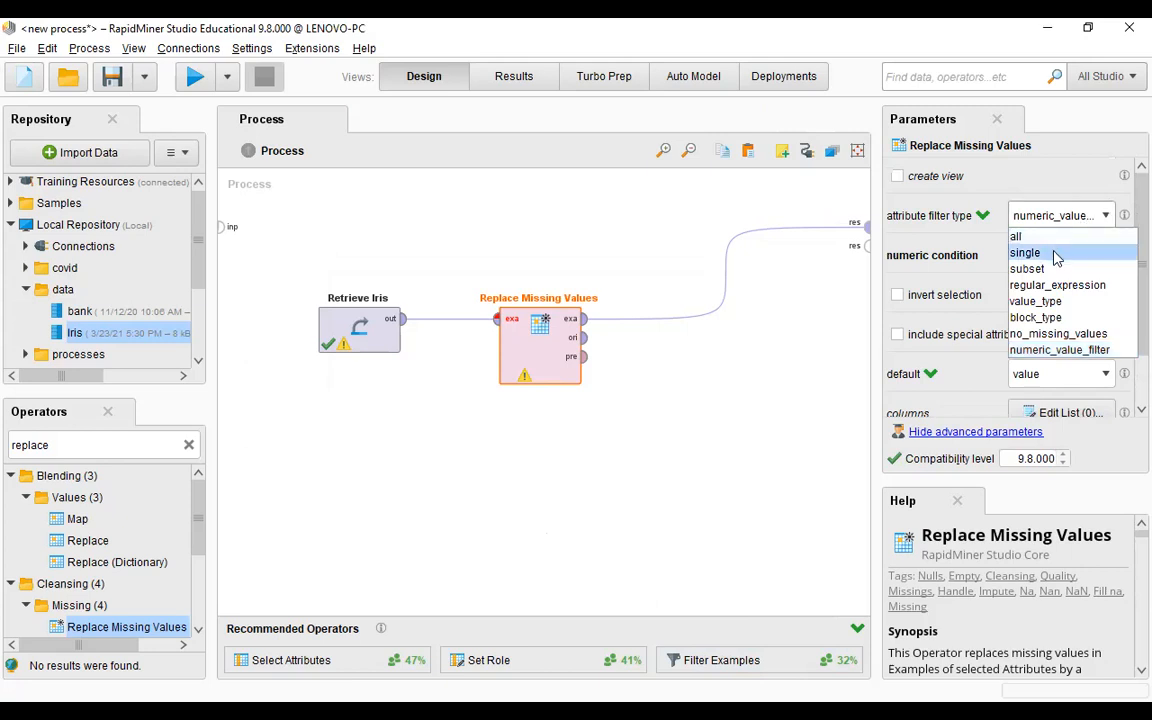
pyautogui.click(1050, 253)
pyautogui.click(1108, 258)
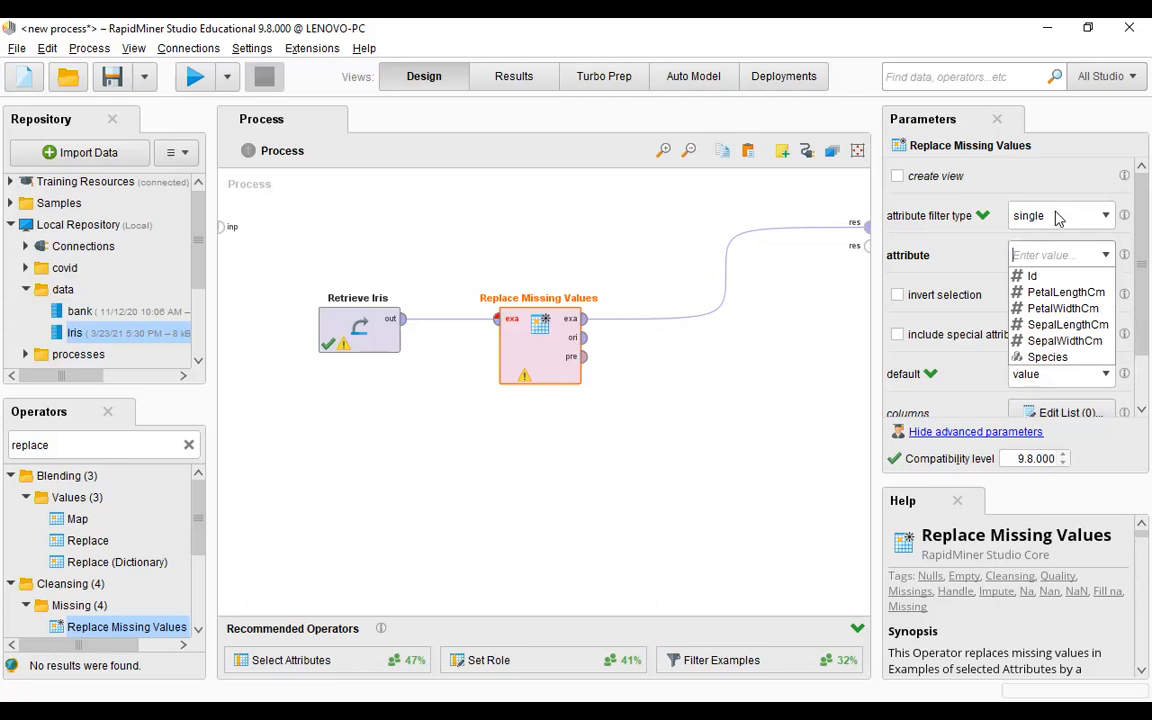
pyautogui.click(568, 335)
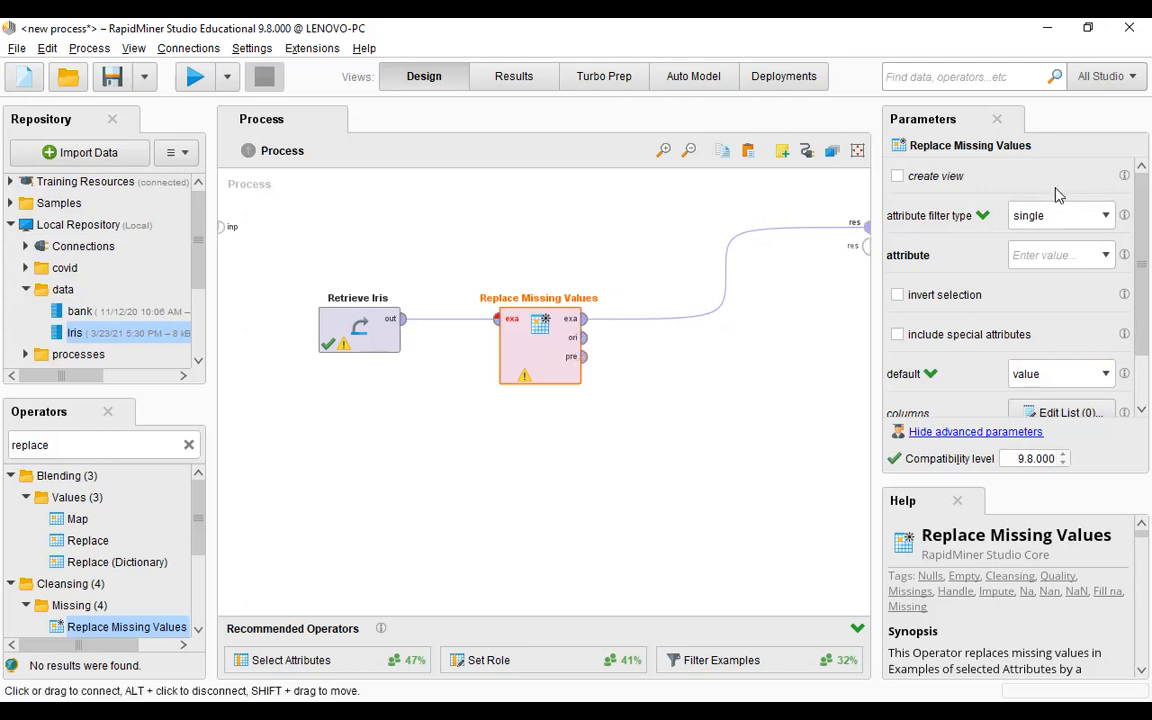
pyautogui.click(1064, 220)
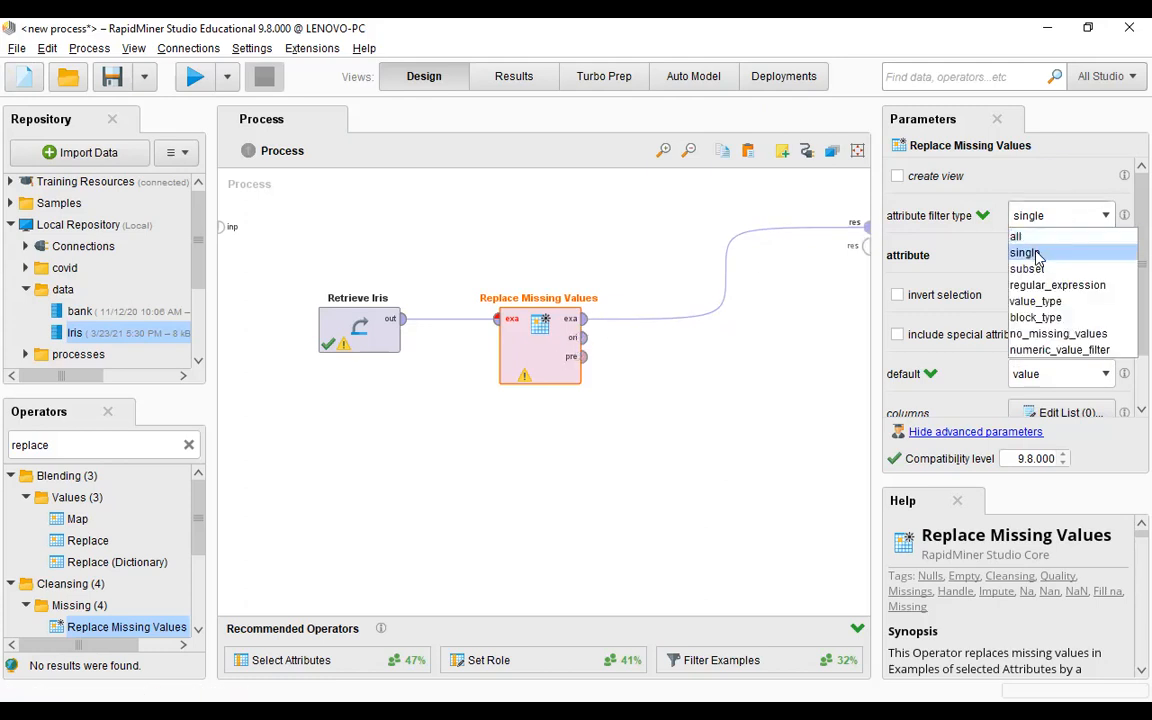
pyautogui.click(1022, 249)
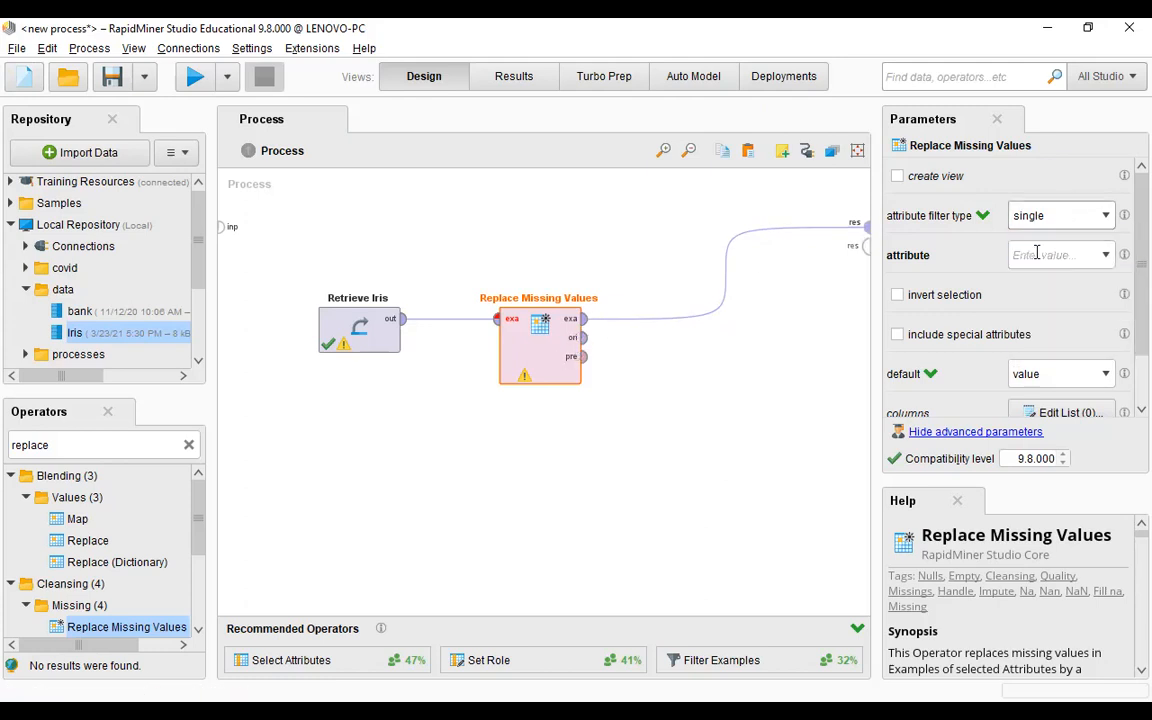
# Choose PetalWidthCm as the attribute whose missing values are replaced
pyautogui.click(1106, 256)
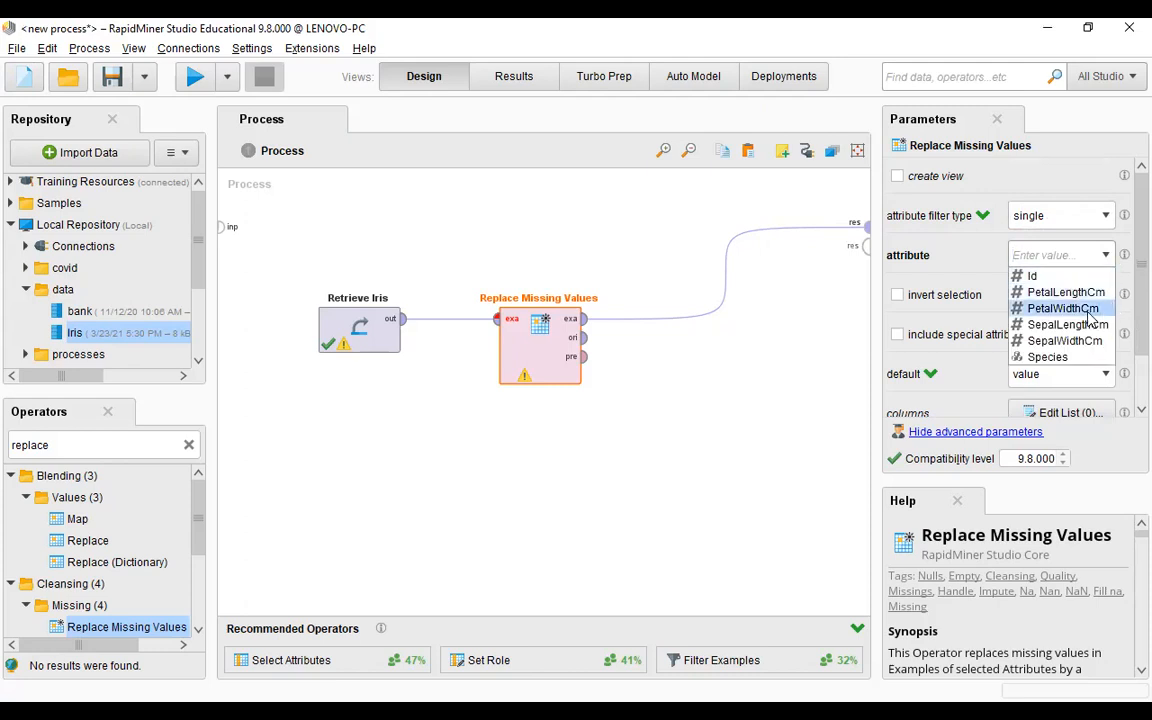
pyautogui.hotkey('alt', 'Tab')
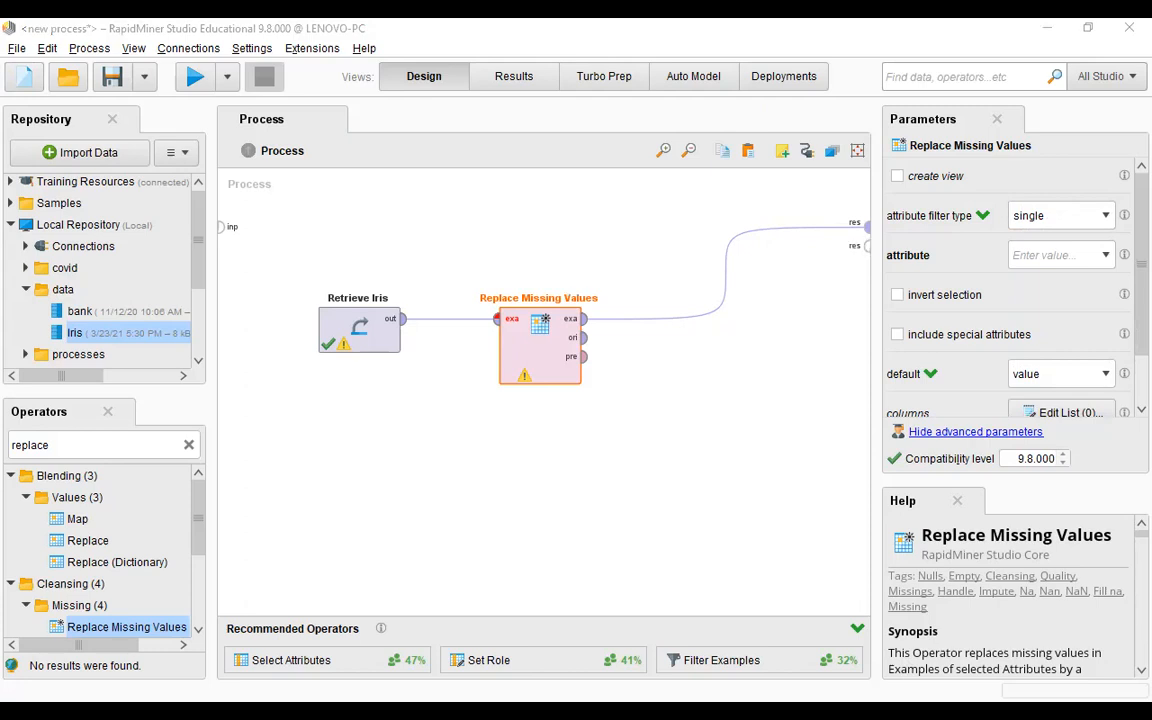
pyautogui.hotkey('alt', 'Tab')
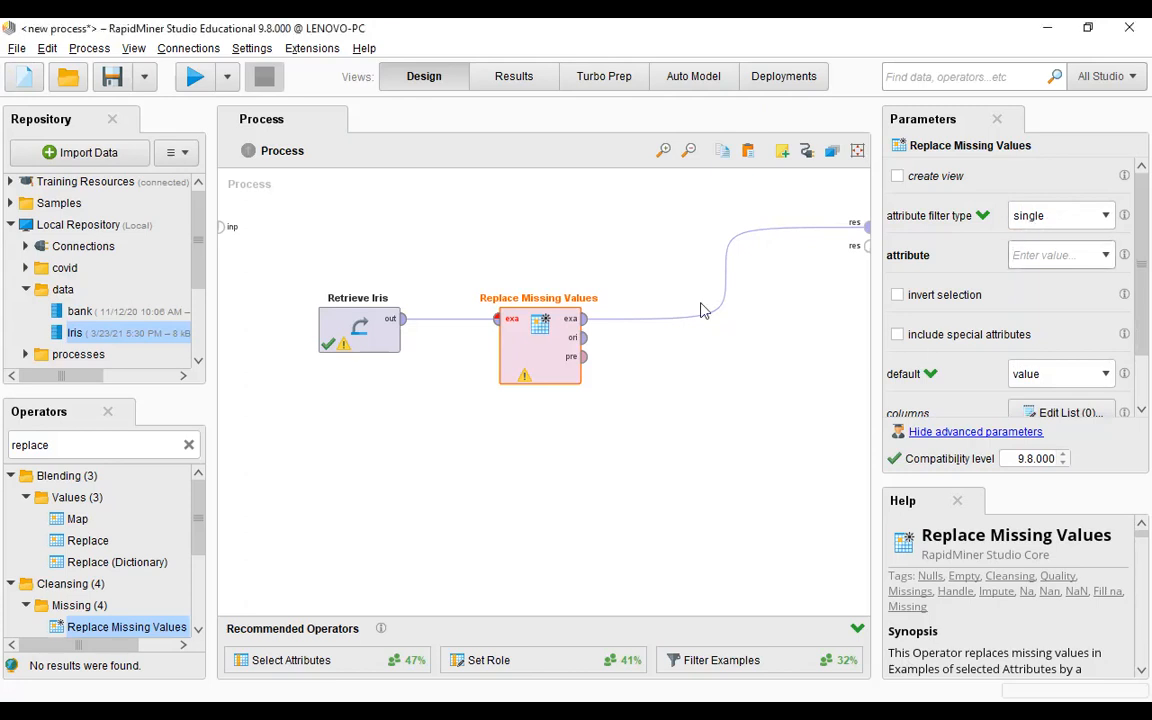
pyautogui.click(1104, 256)
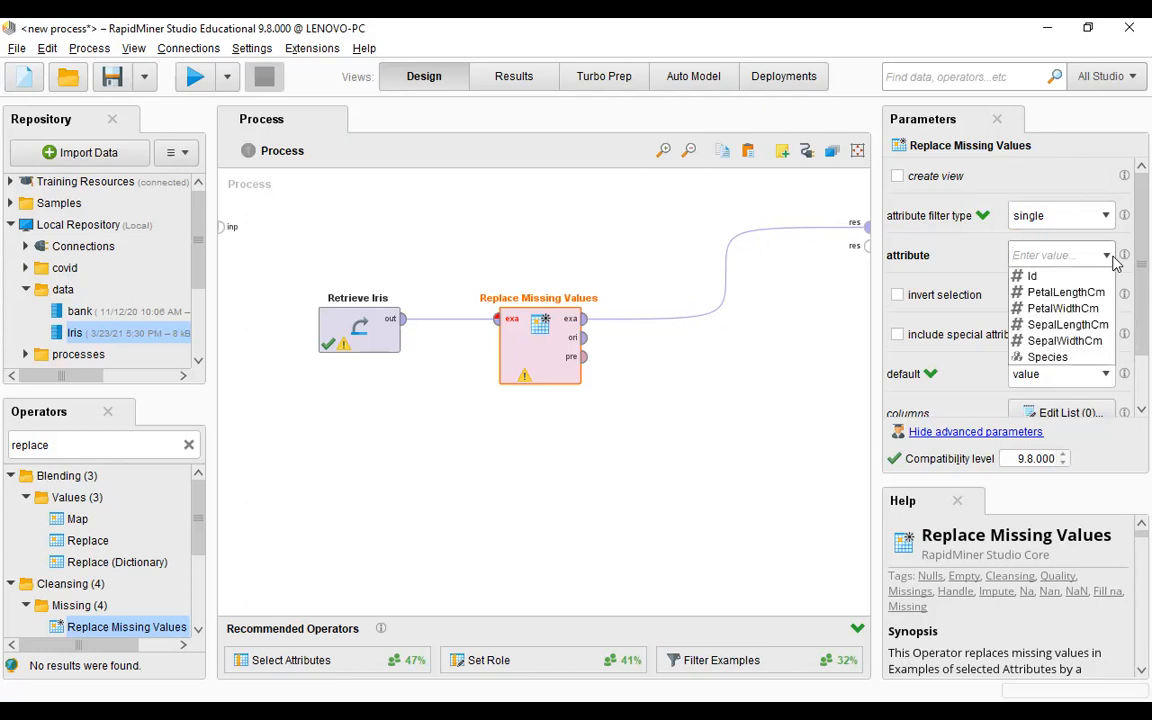
pyautogui.click(1063, 309)
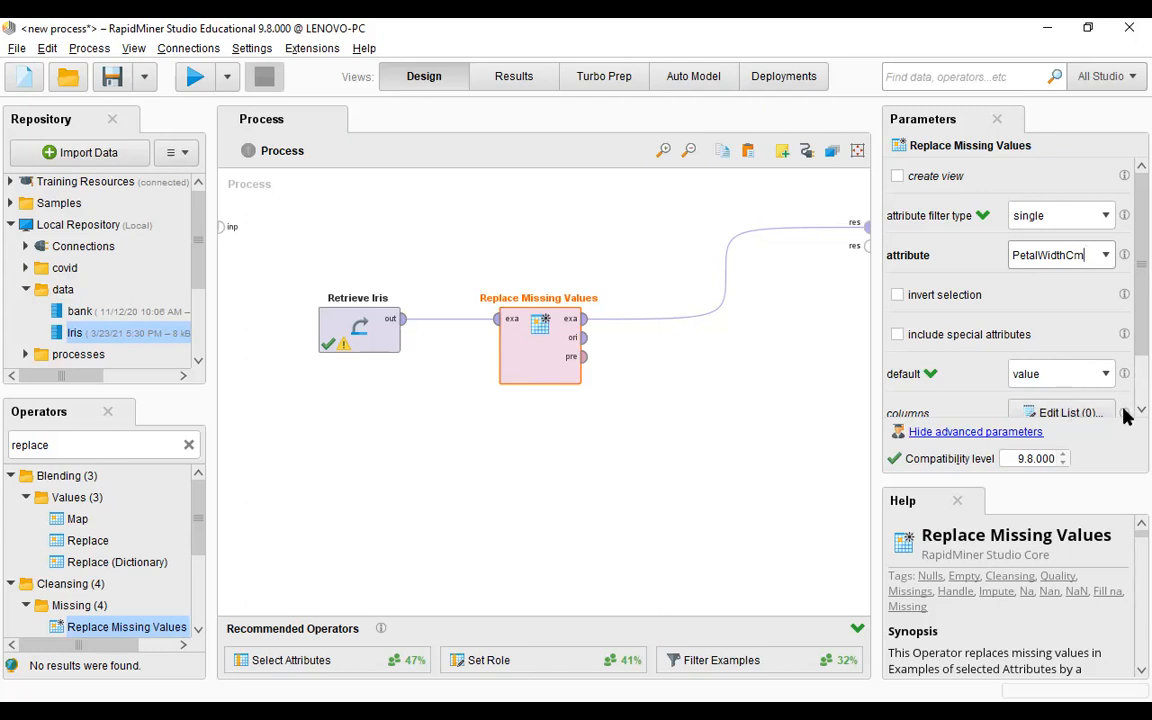
# Check the Replace Missing Values parameters, keeping the replenishment value at 0.3, and run the process
pyautogui.scroll(-1, 1125, 415)
pyautogui.scroll(-3, 1124, 414)
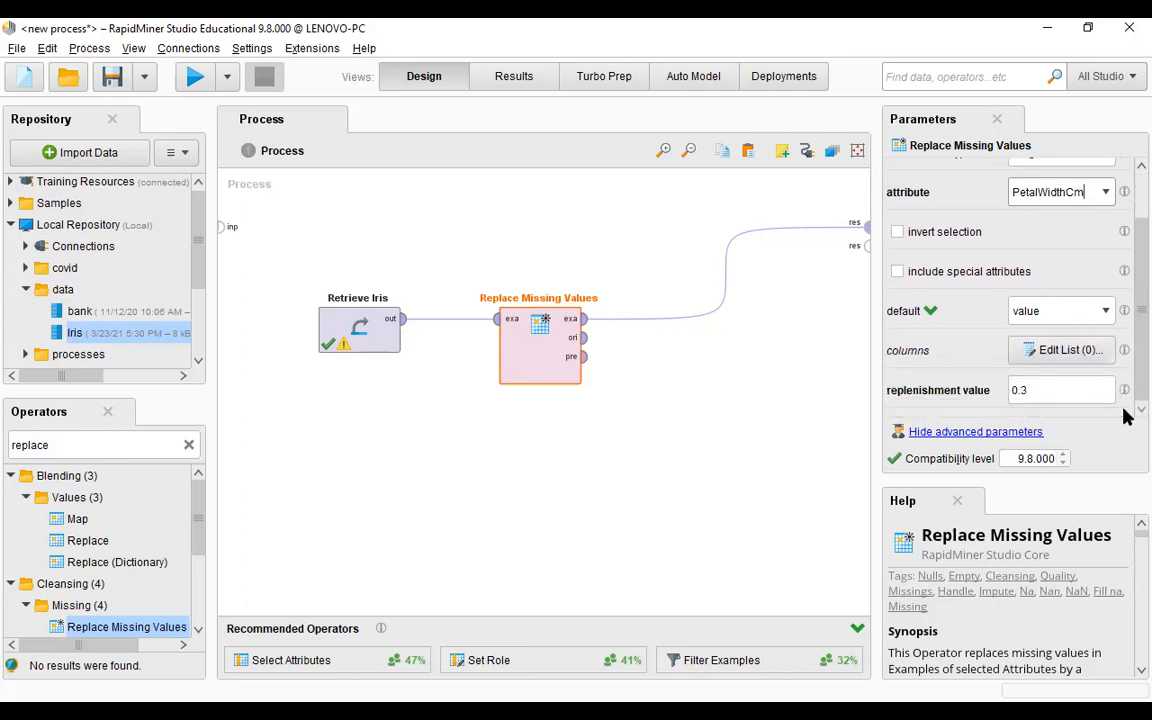
pyautogui.click(1047, 388)
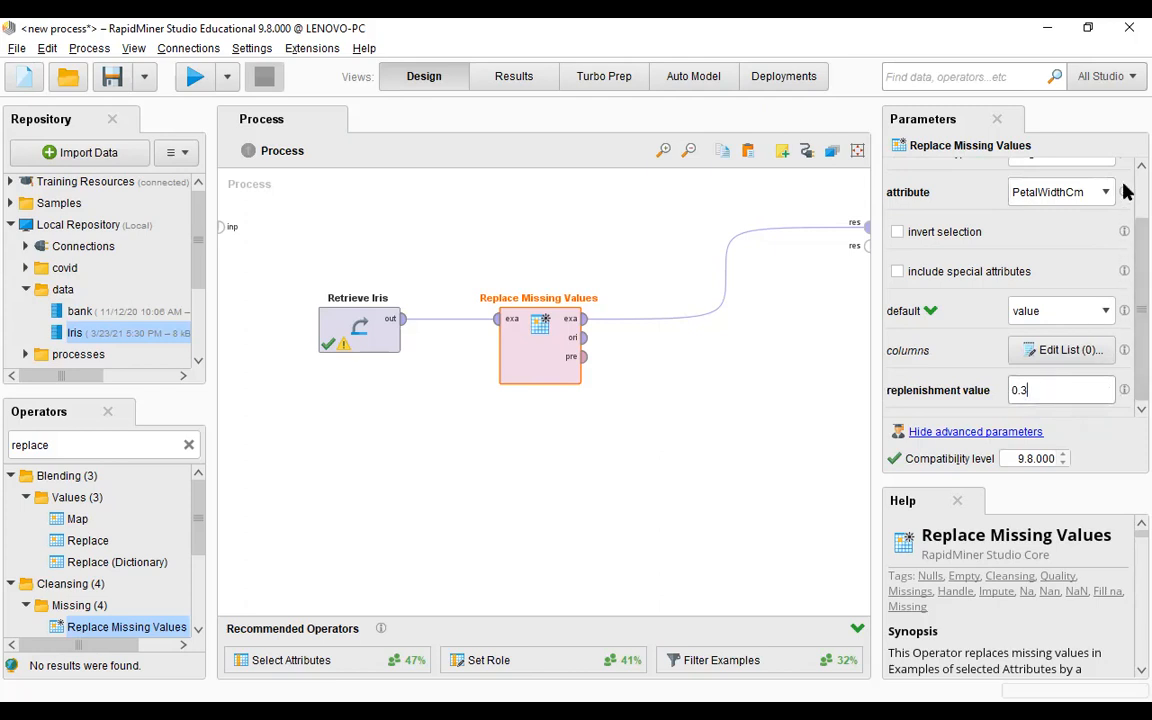
pyautogui.scroll(3, 1124, 190)
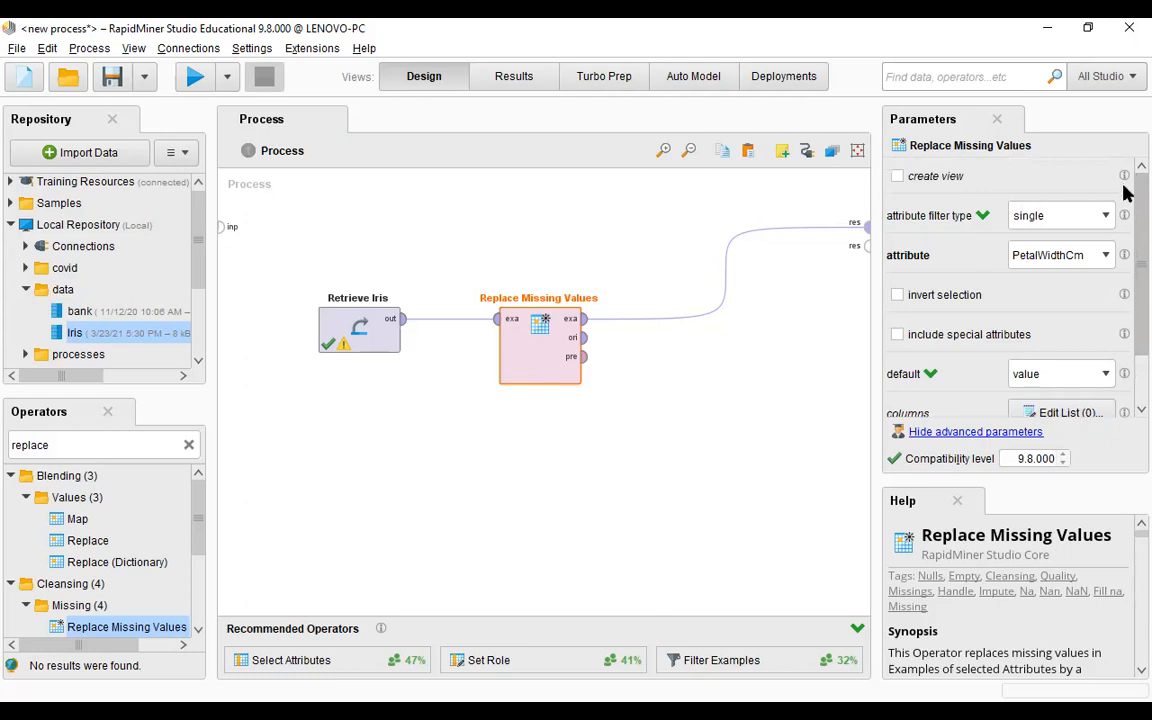
pyautogui.scroll(-3, 1121, 296)
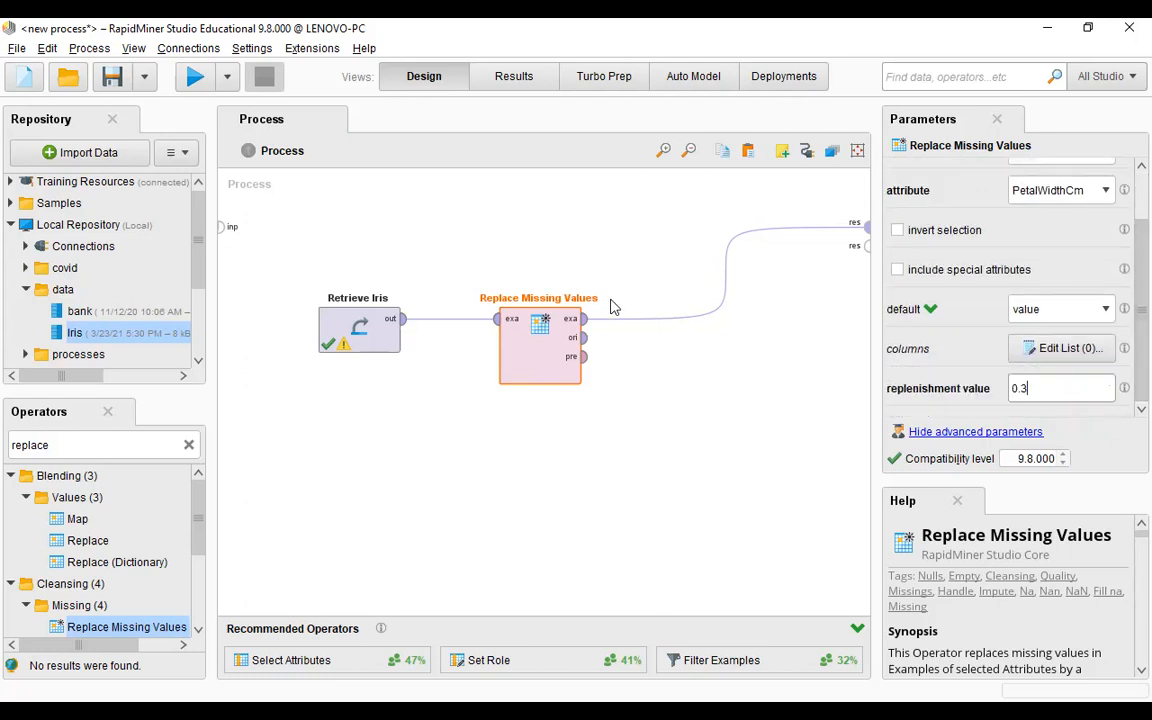
pyautogui.click(195, 76)
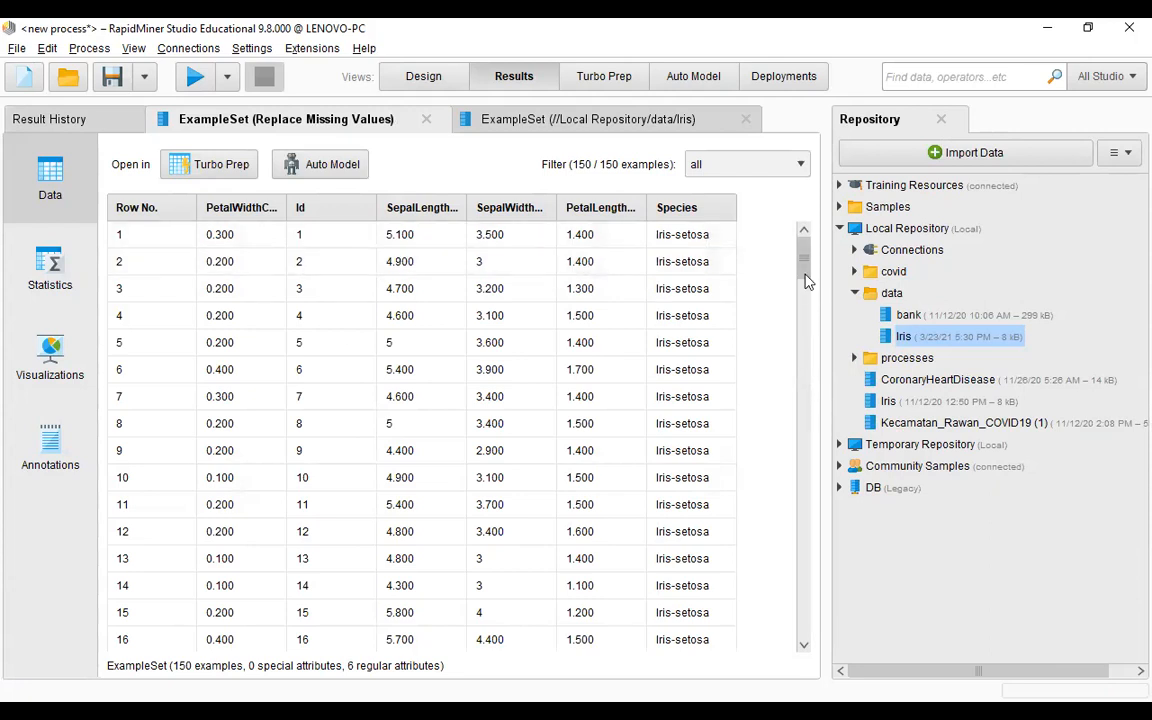
# Examine the data table and attribute statistics of the Replace Missing Values result, expanding the PetalLengthCm statistics
pyautogui.moveTo(807, 280); pyautogui.dragTo(730, 148)
pyautogui.click(50, 268)
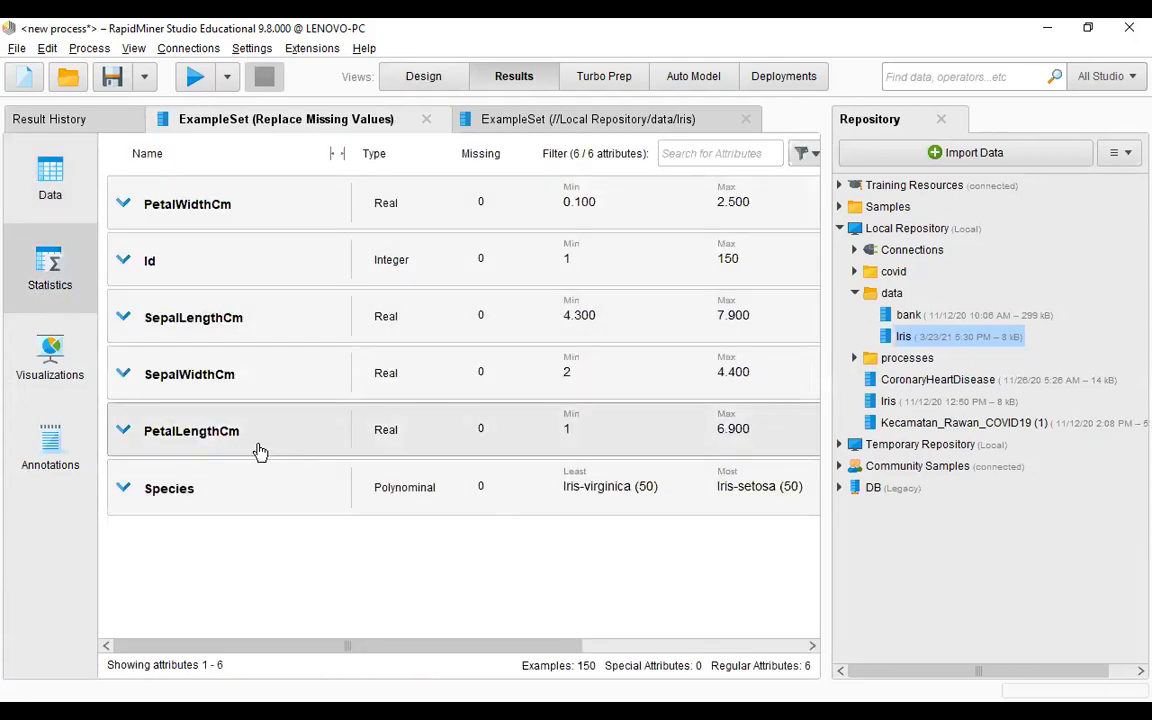
pyautogui.click(249, 442)
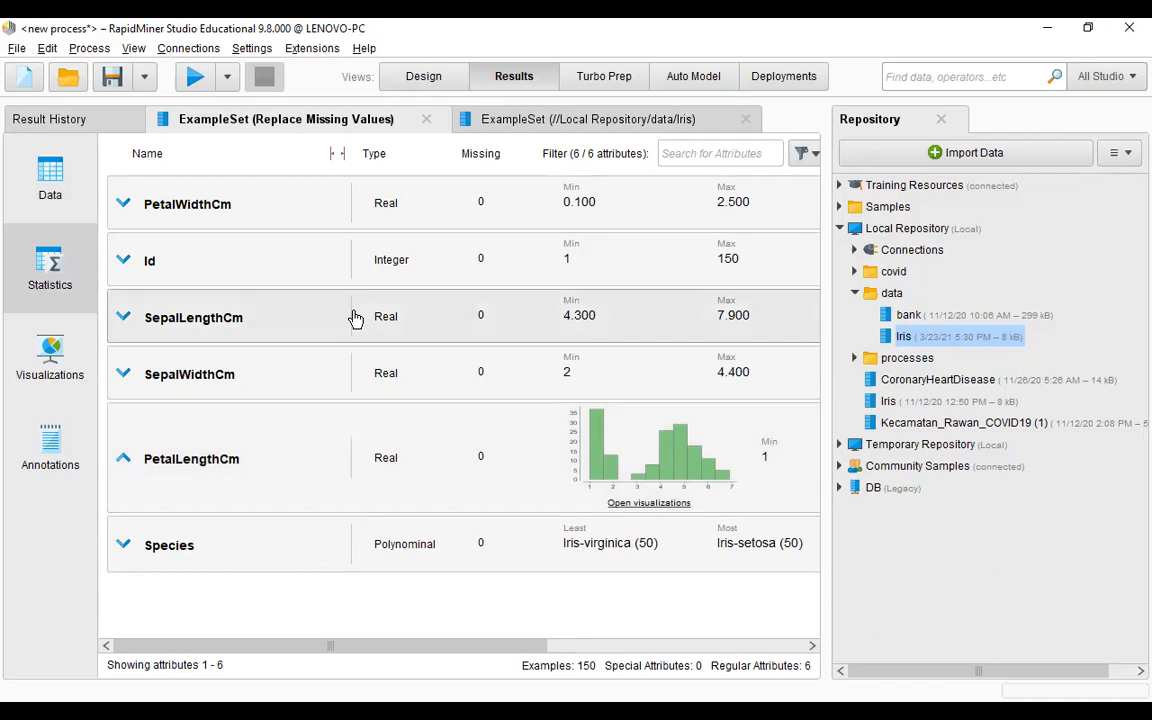
pyautogui.click(59, 156)
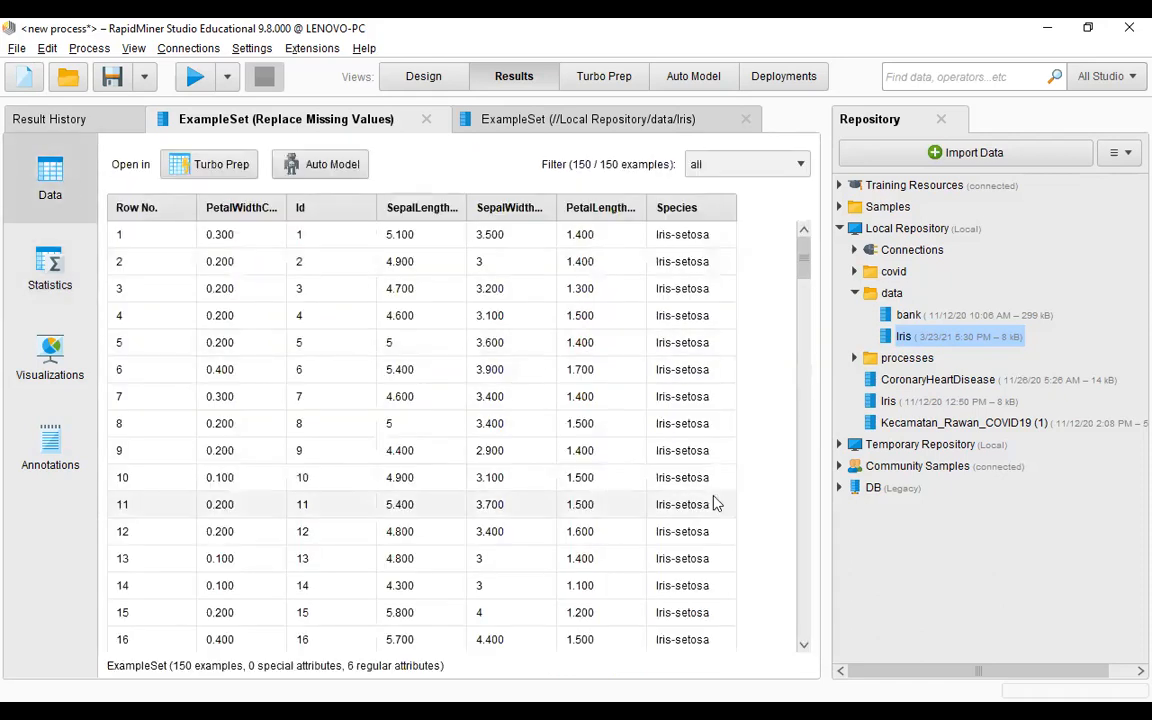
pyautogui.click(420, 76)
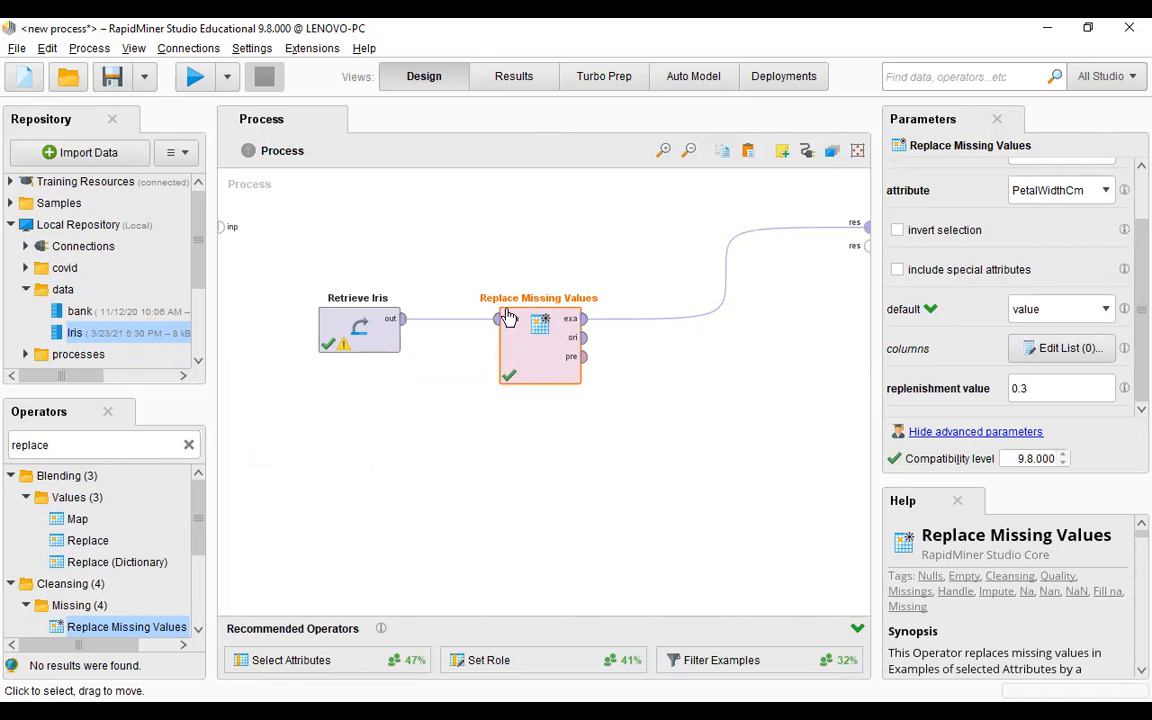
pyautogui.doubleClick(61, 444)
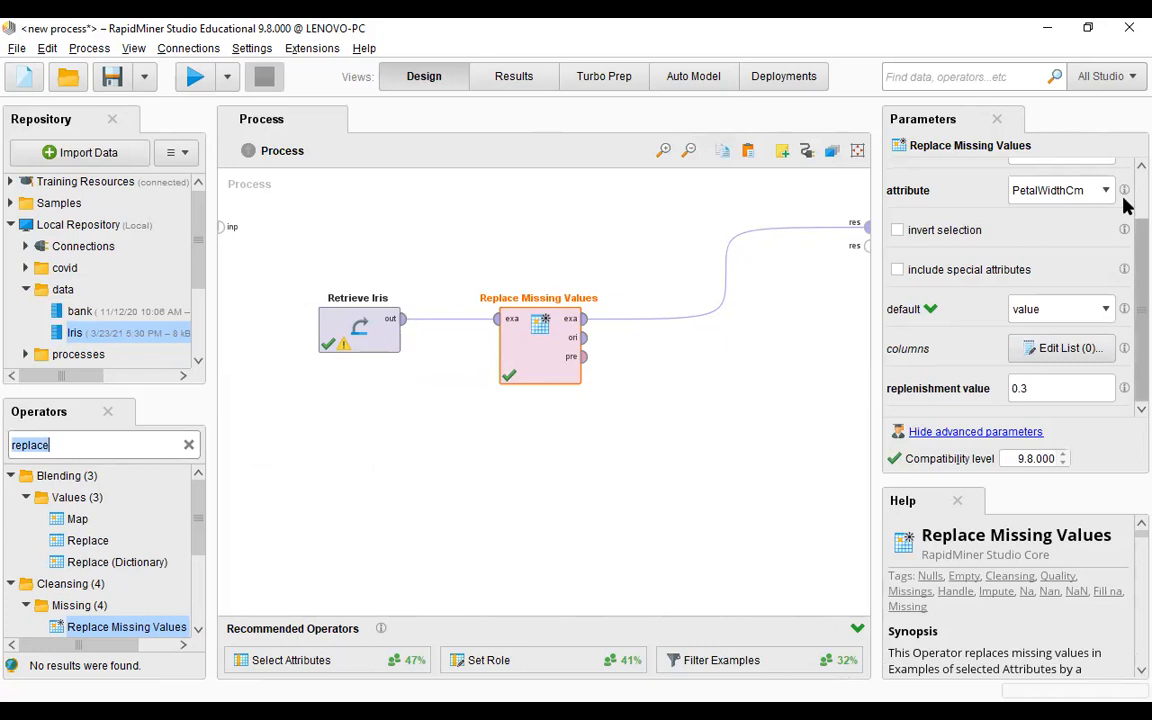
pyautogui.click(514, 77)
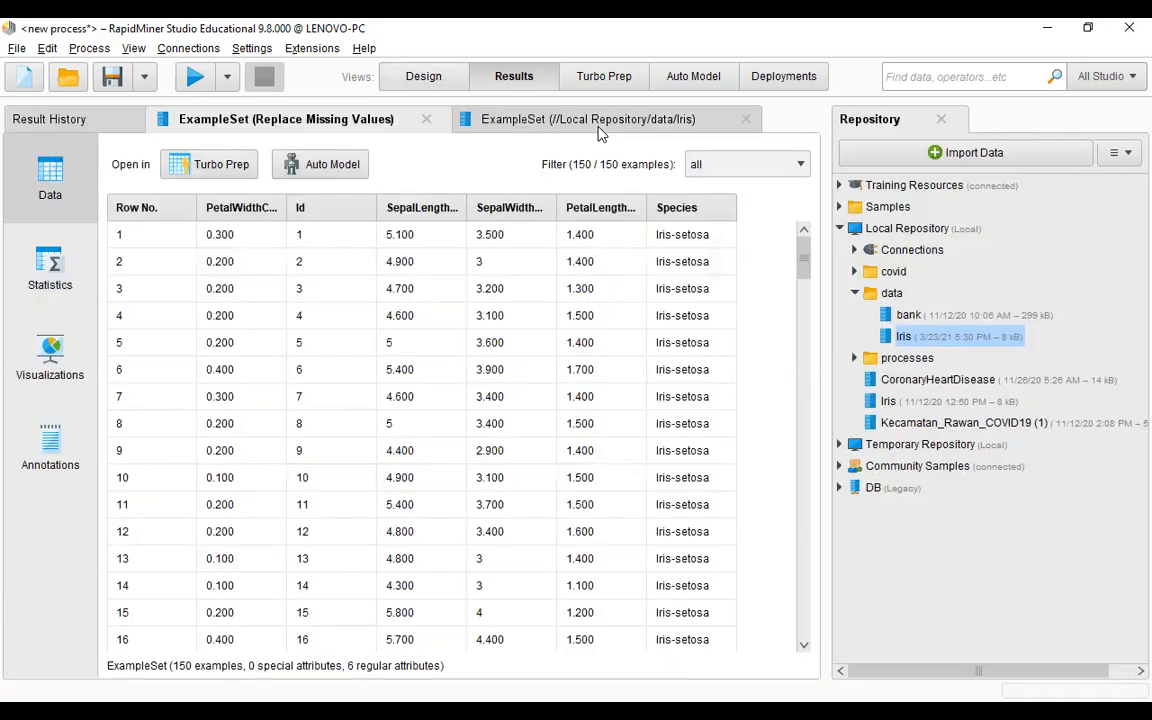
pyautogui.click(45, 268)
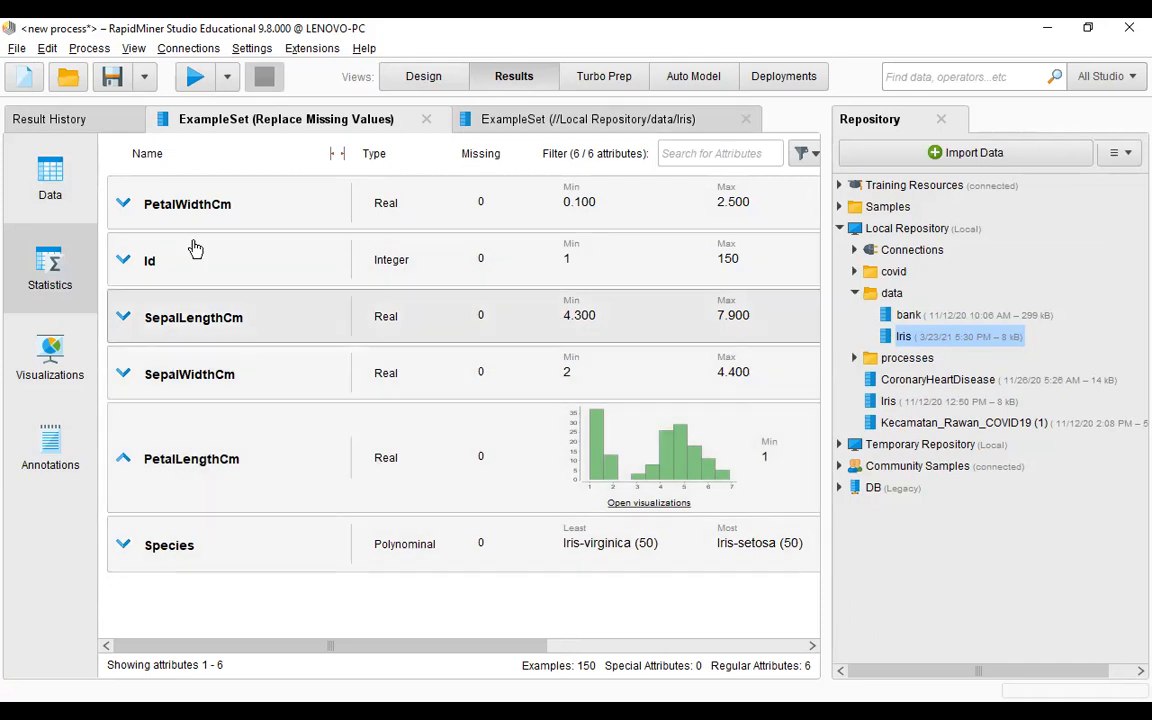
pyautogui.click(54, 182)
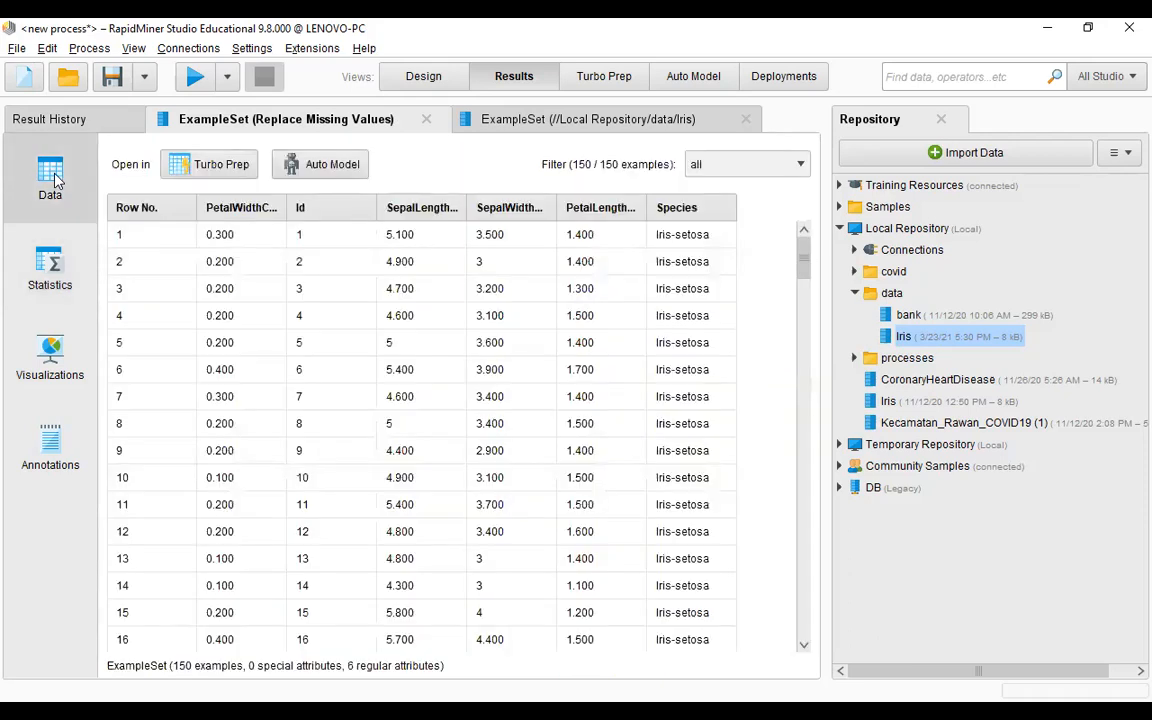
# Find the Filter Examples operator and insert it into the process after Replace Missing Values
pyautogui.click(418, 78)
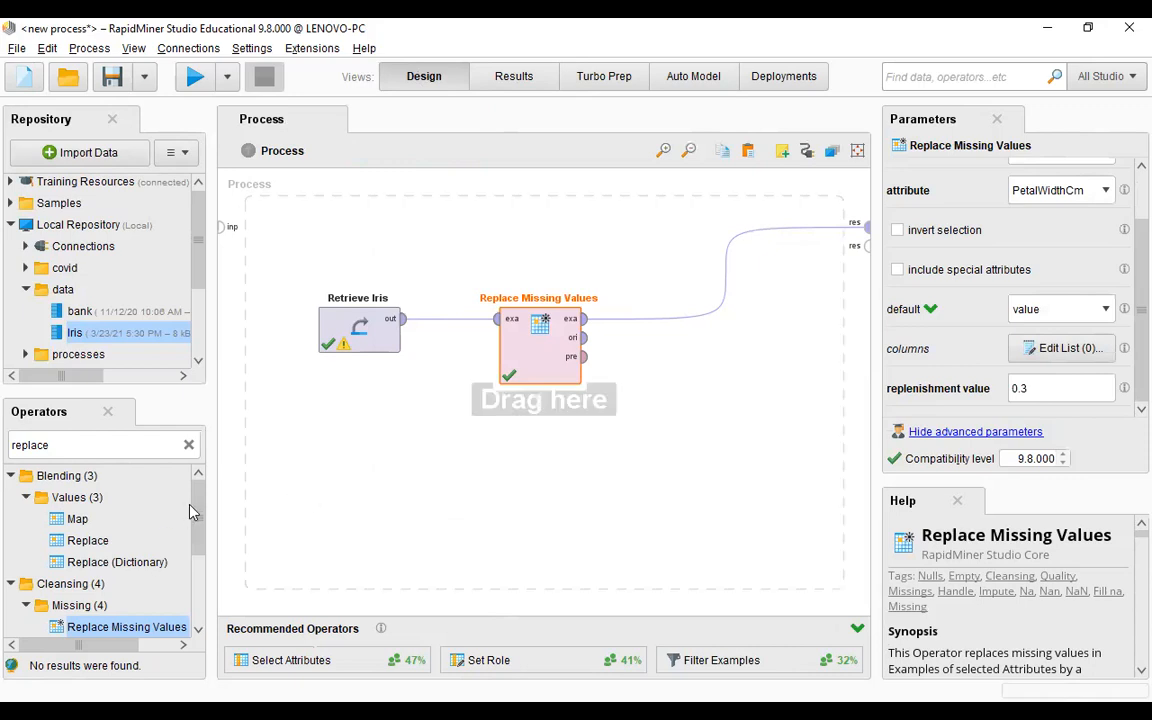
pyautogui.doubleClick(87, 444)
pyautogui.press('BackSpace')
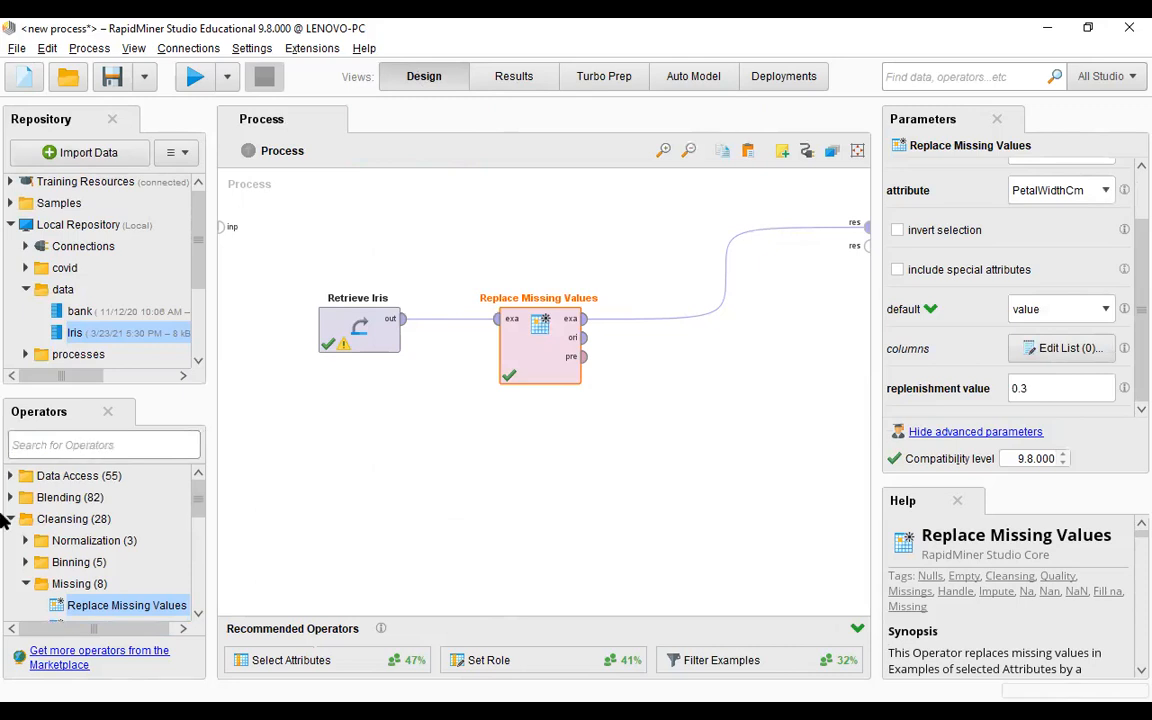
pyautogui.write('fikt')
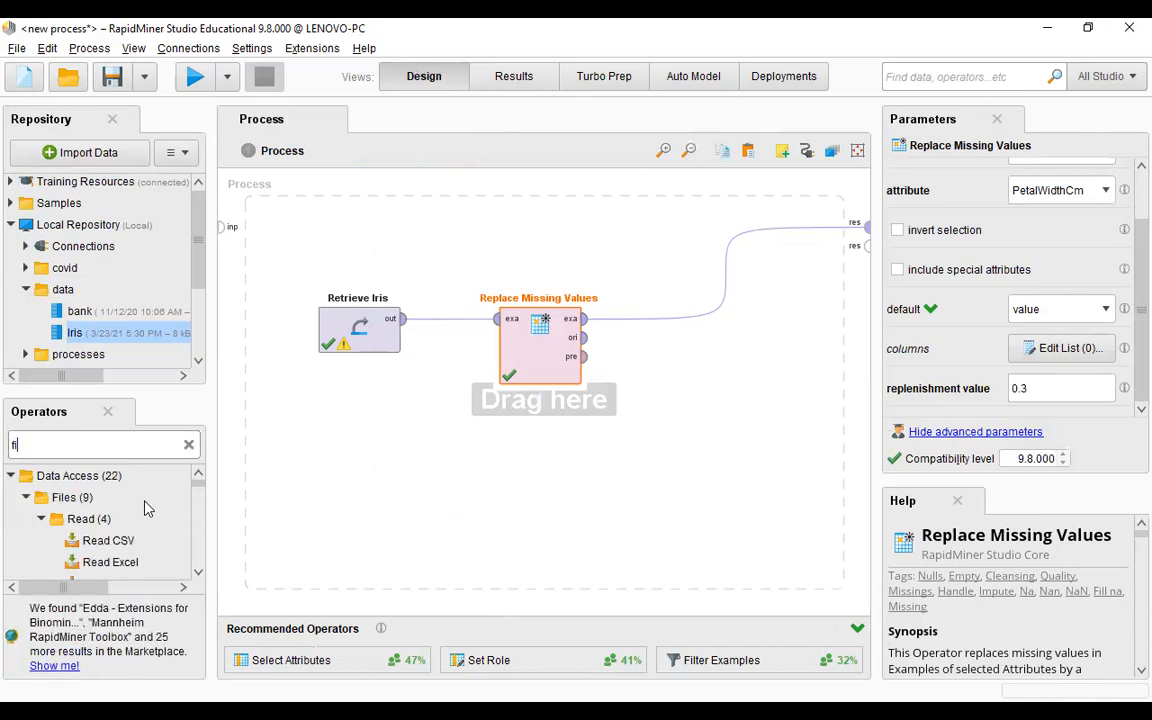
pyautogui.press('BackSpace')
pyautogui.press('BackSpace')
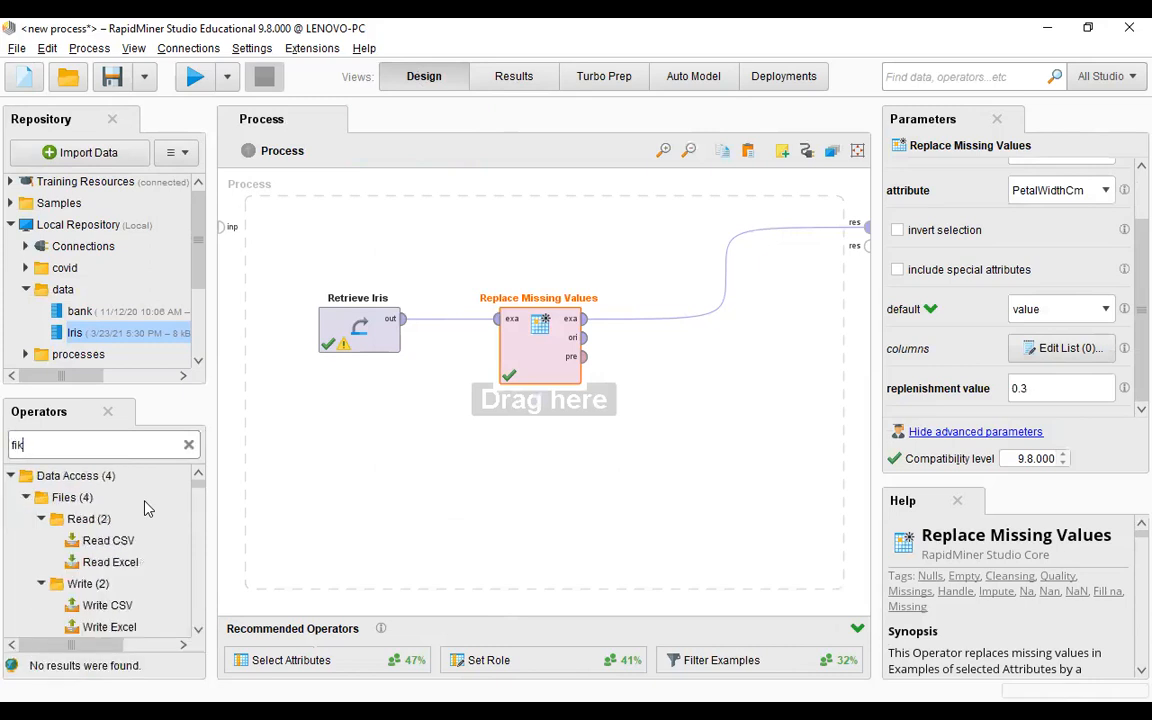
pyautogui.write('lte')
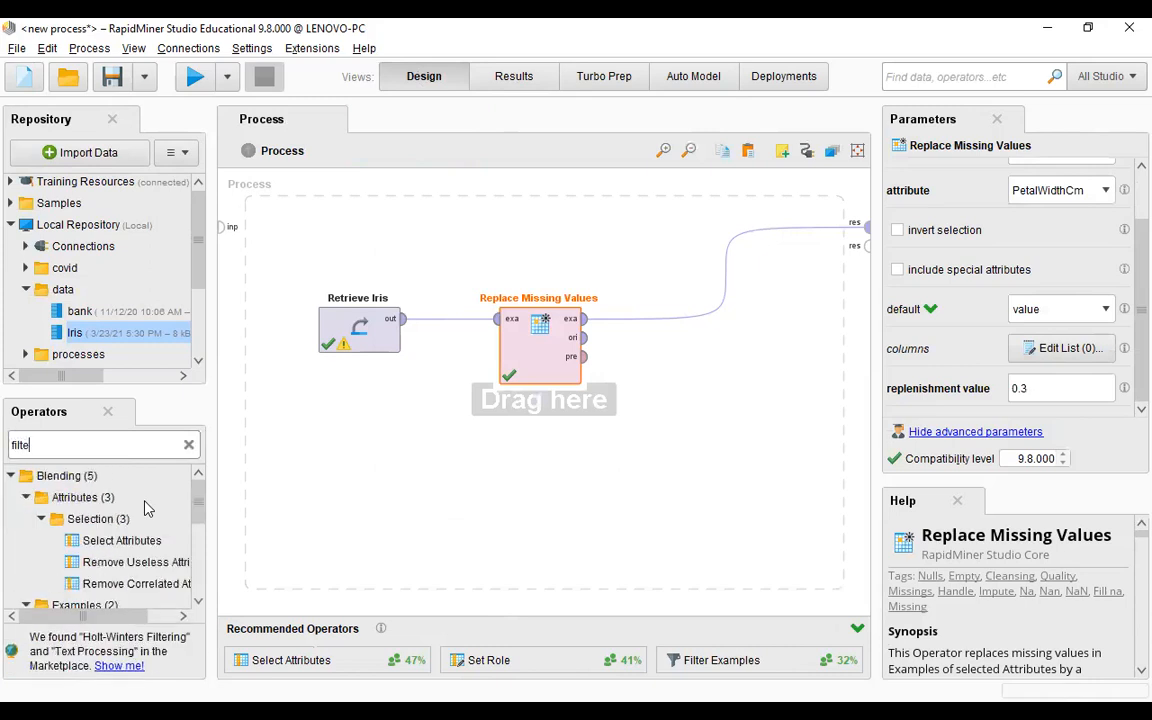
pyautogui.write('r ex')
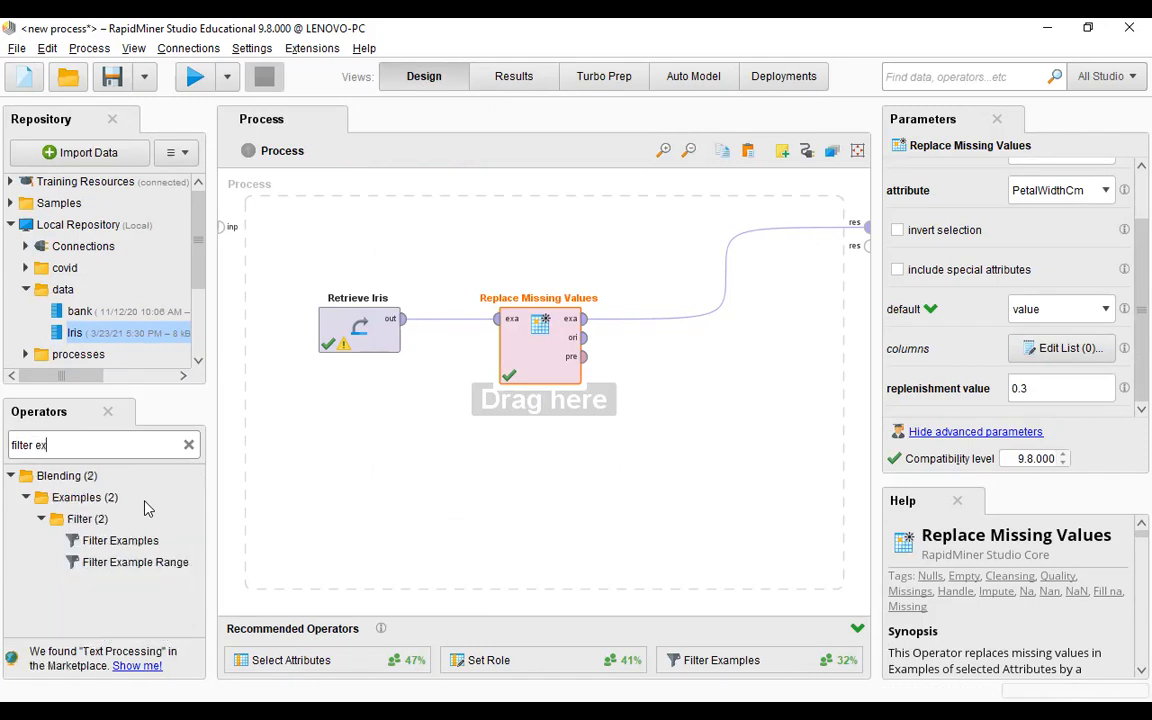
pyautogui.click(118, 541)
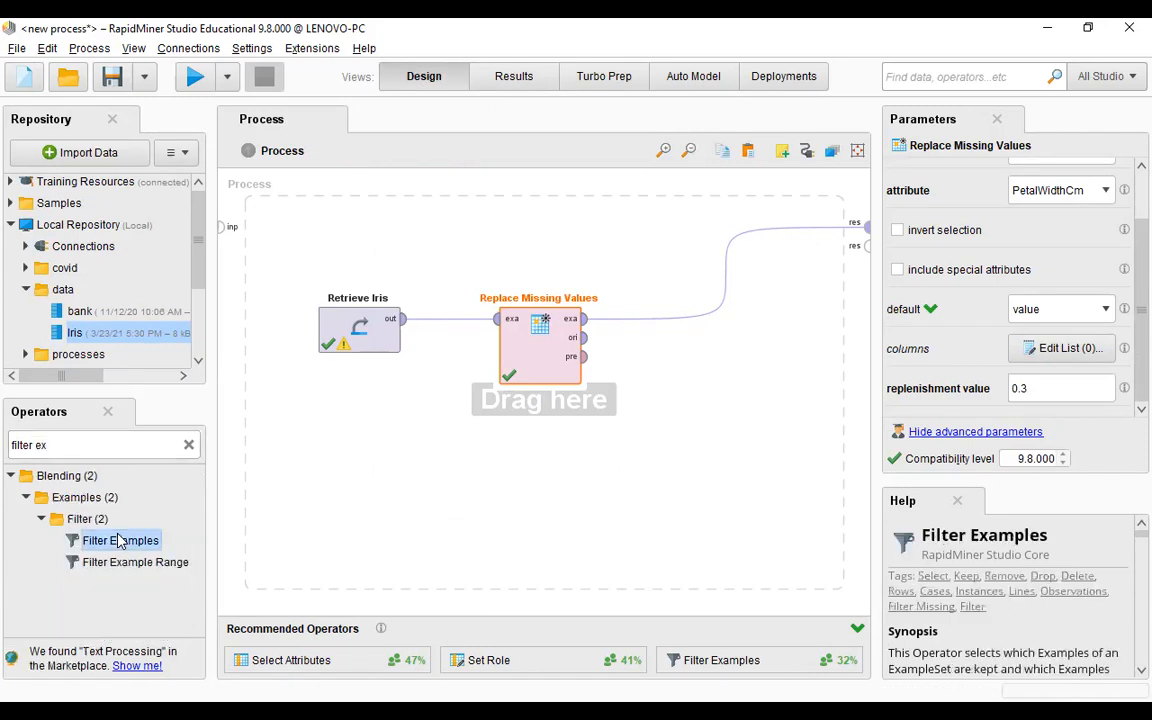
pyautogui.moveTo(118, 541); pyautogui.dragTo(655, 352)
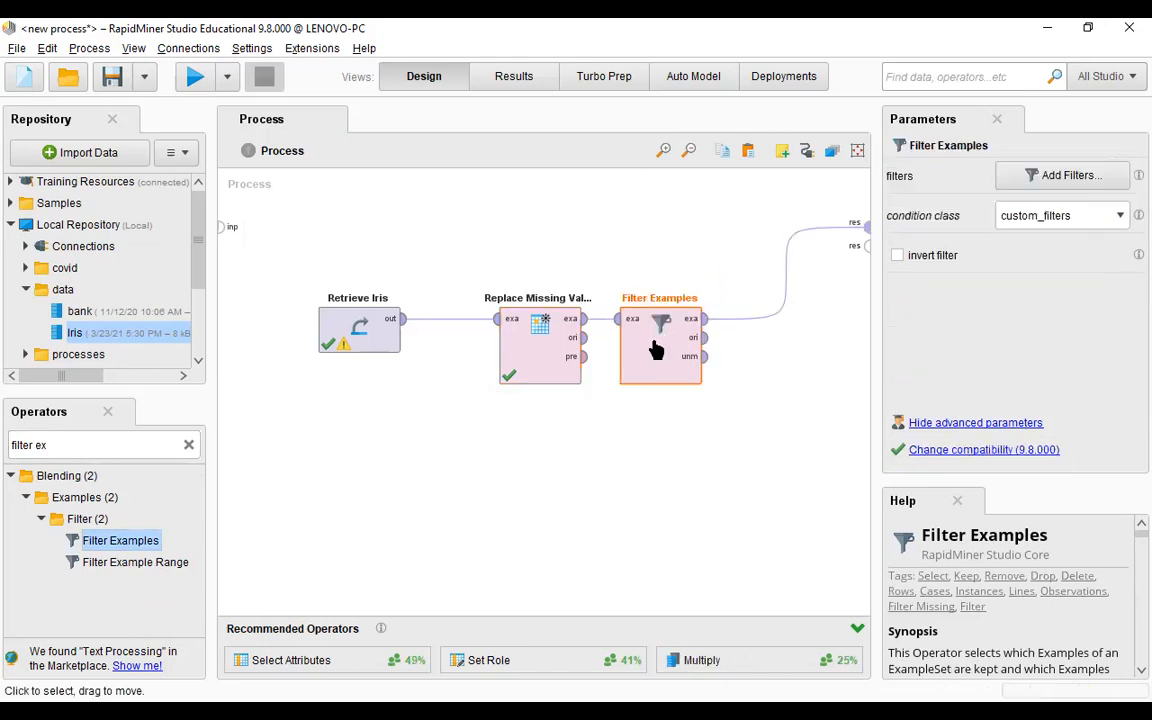
# Try the missing_attributes and attribute_value_filter condition classes for the Filter Examples operator
pyautogui.click(1067, 176)
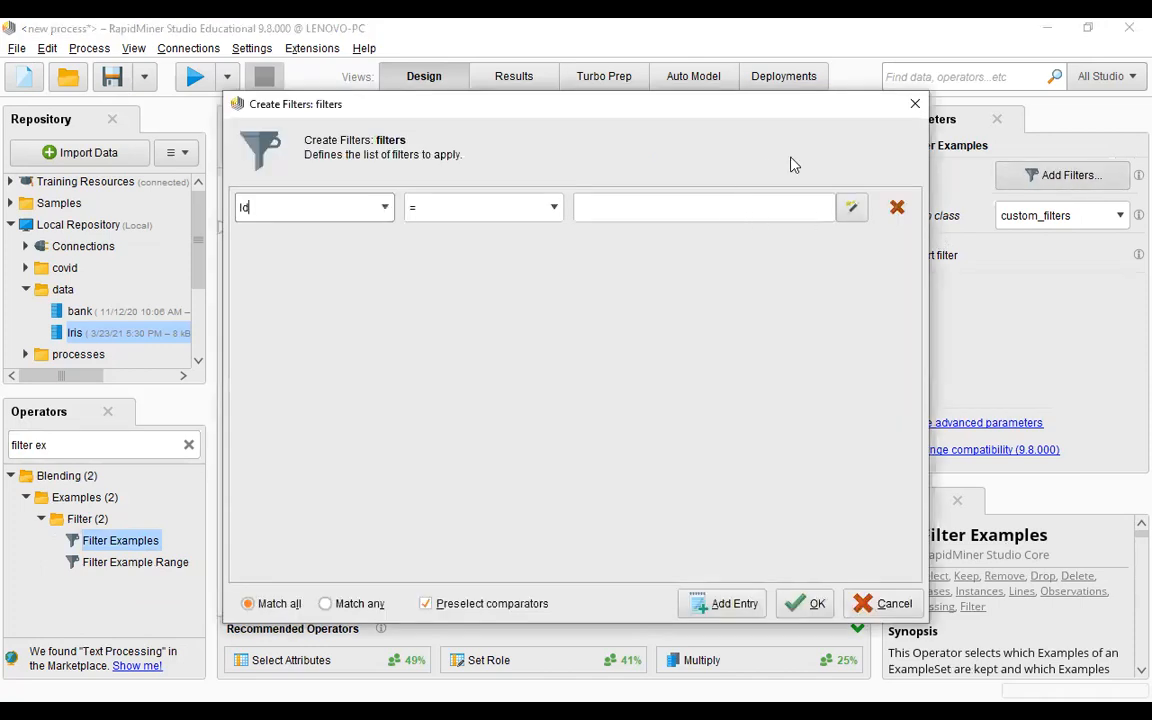
pyautogui.click(884, 612)
pyautogui.click(1062, 216)
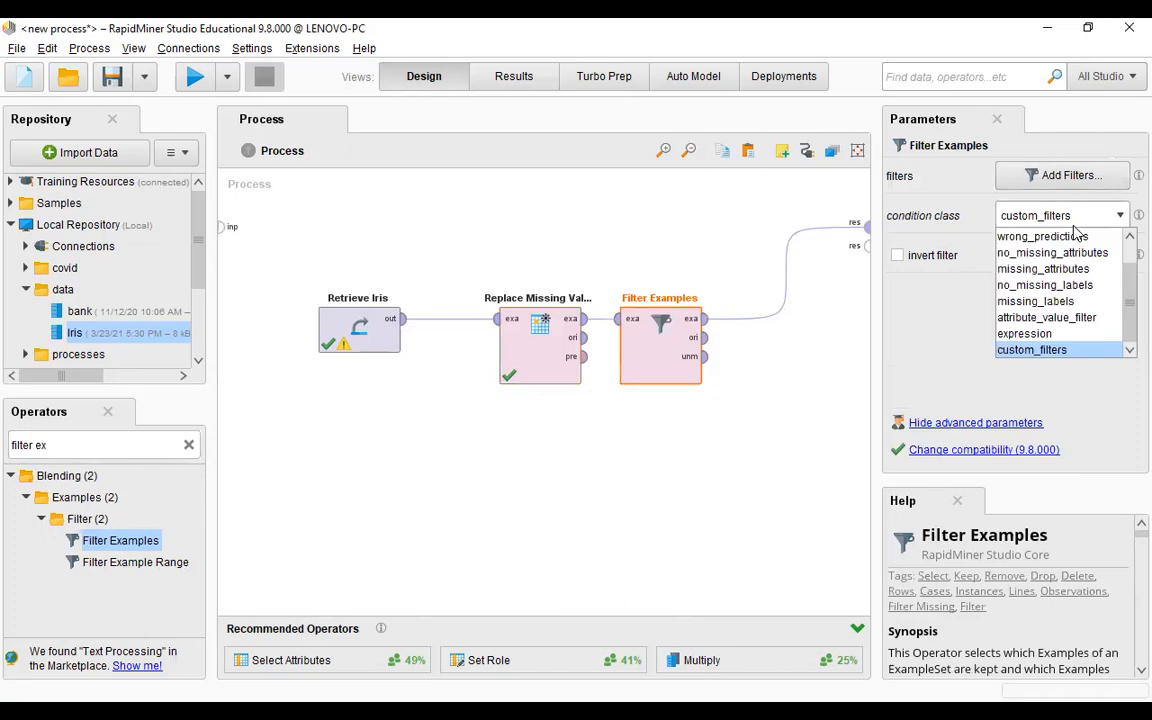
pyautogui.click(1045, 269)
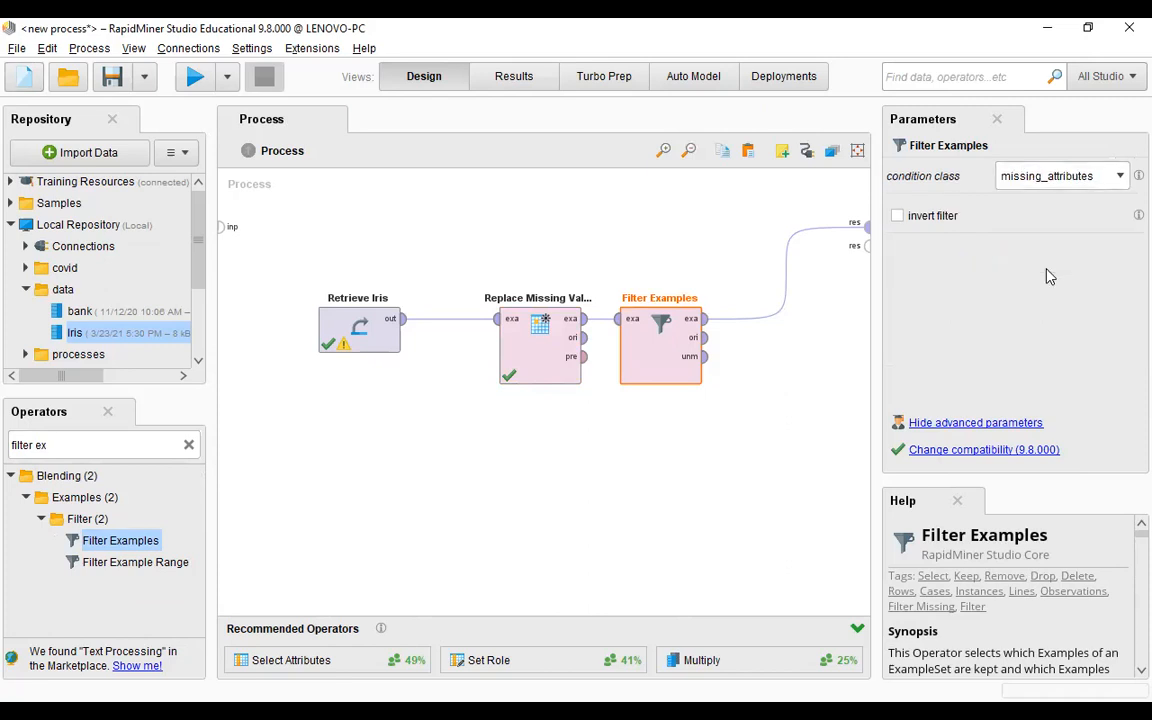
pyautogui.click(1036, 186)
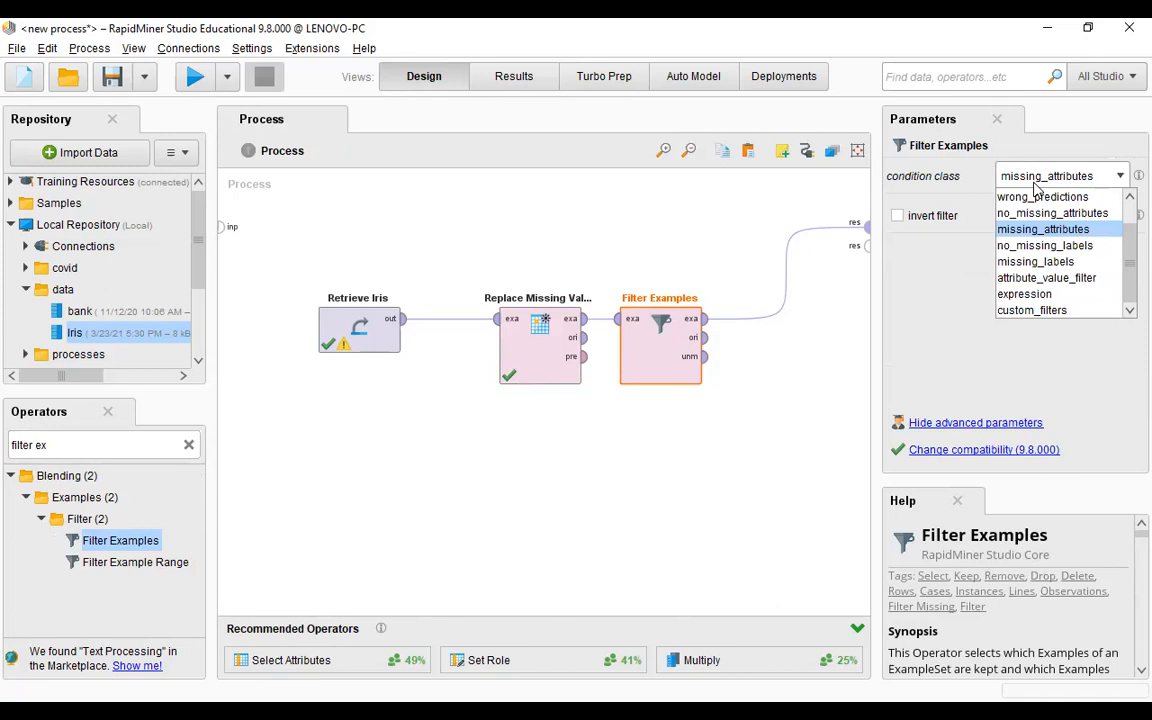
pyautogui.click(1045, 277)
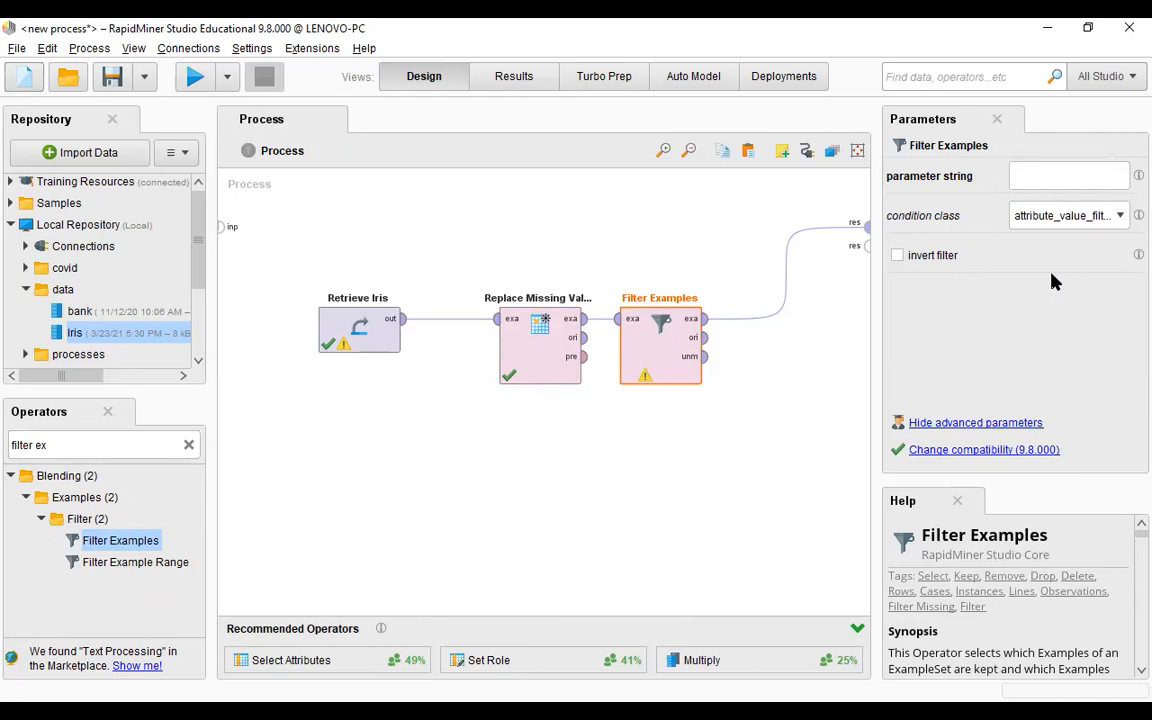
pyautogui.click(1031, 176)
# Set the Filter Examples condition class to no_missing_attributes, run the process and check the result
pyautogui.click(1062, 218)
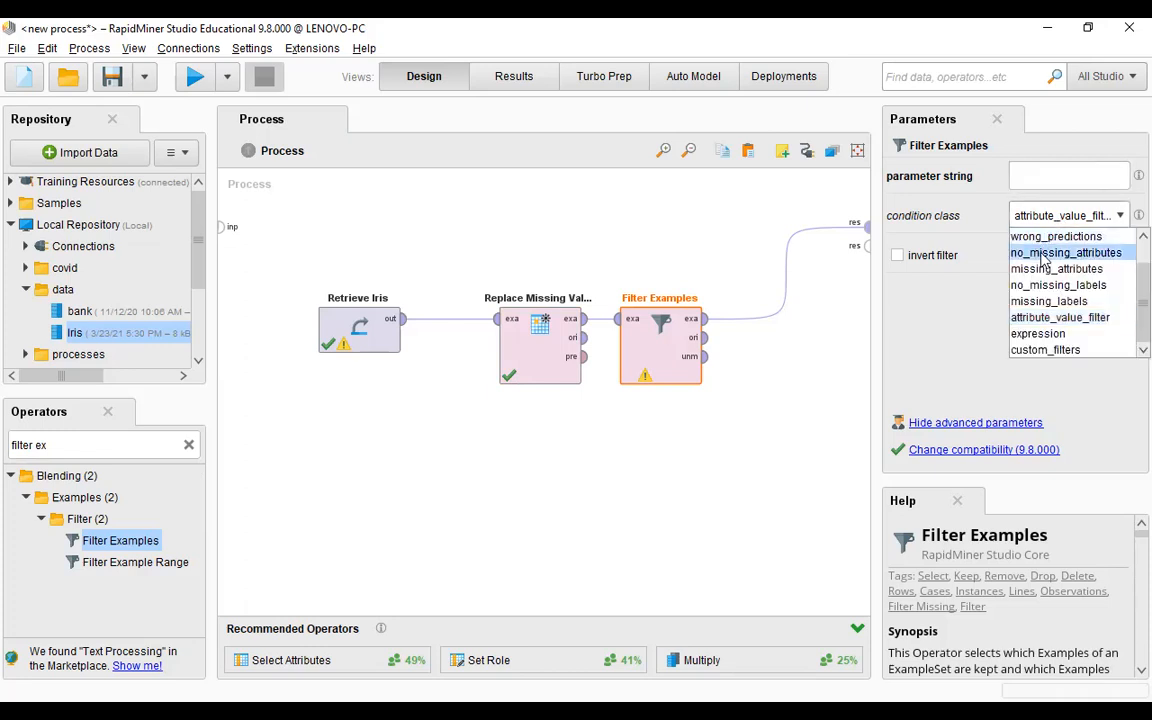
pyautogui.click(1050, 252)
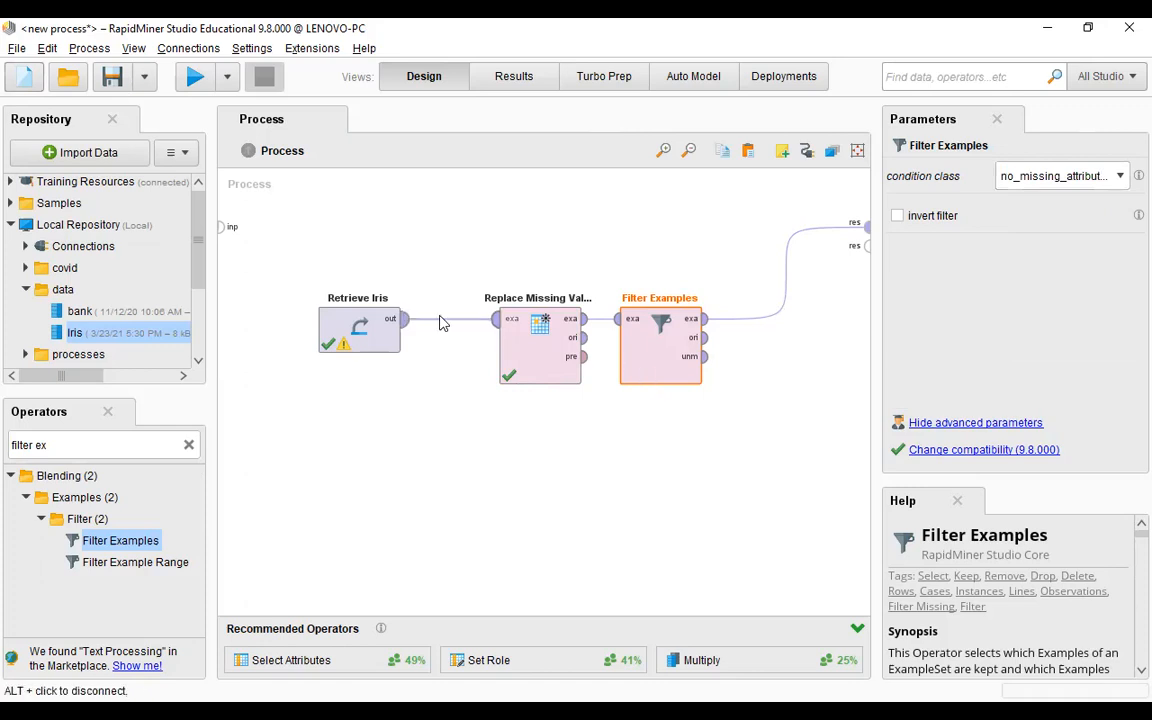
pyautogui.click(194, 77)
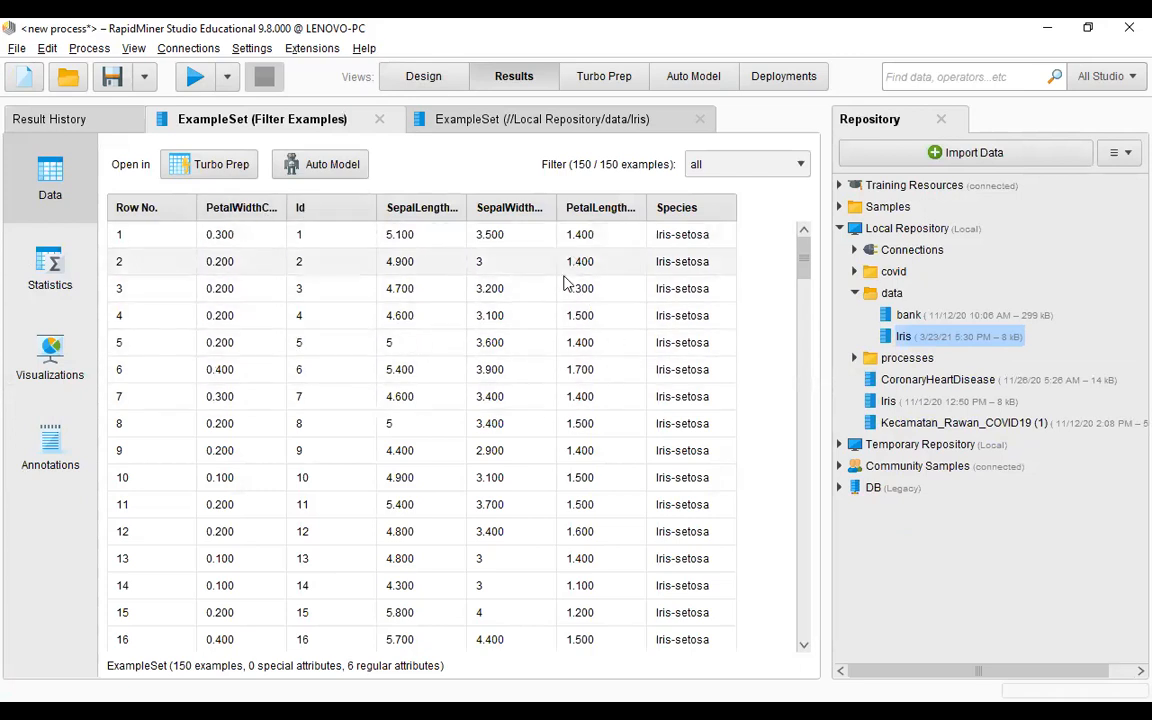
pyautogui.click(425, 76)
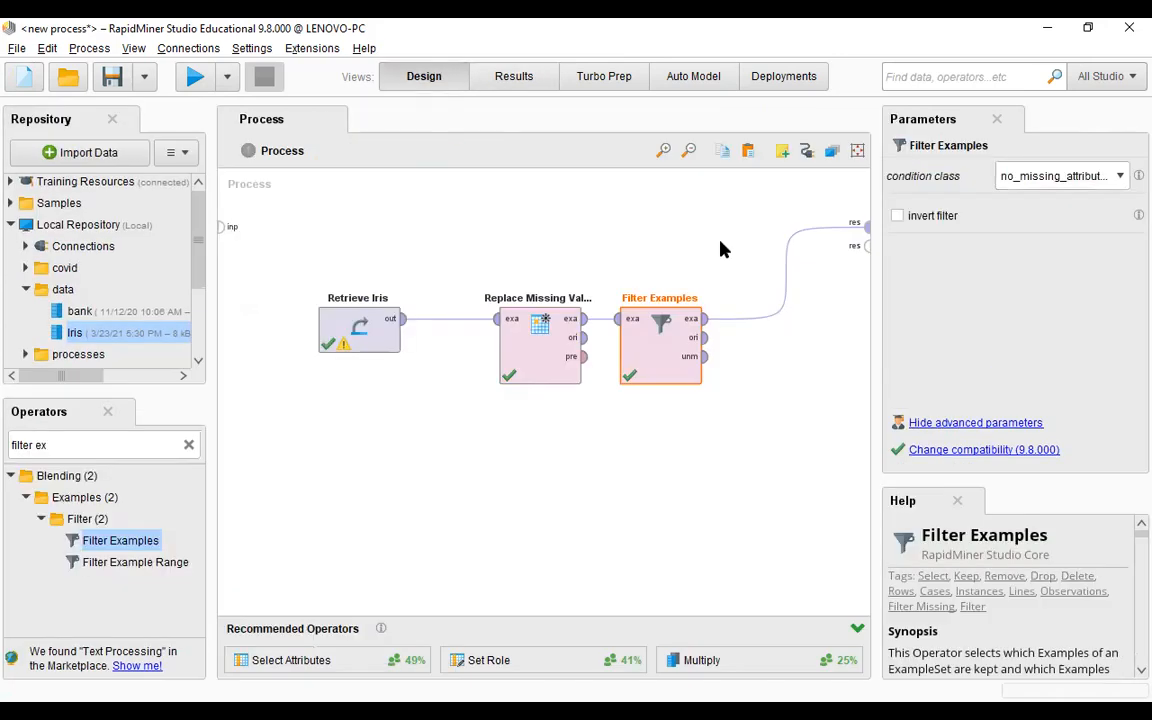
pyautogui.click(1070, 175)
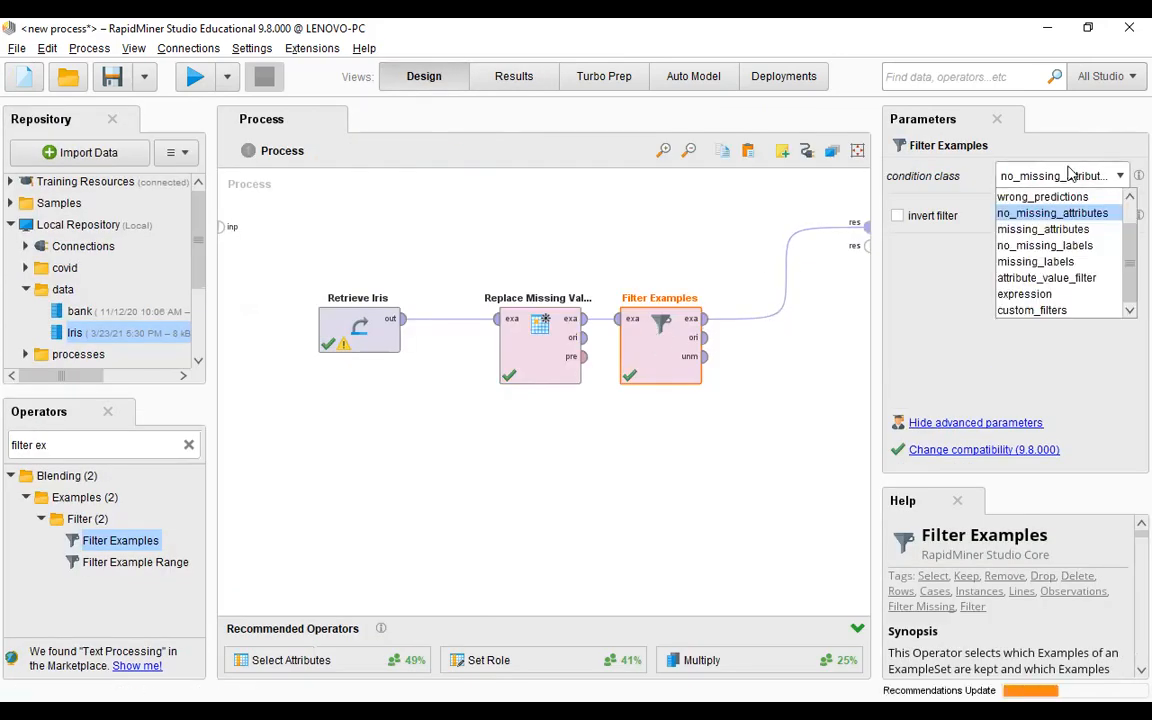
pyautogui.click(1042, 214)
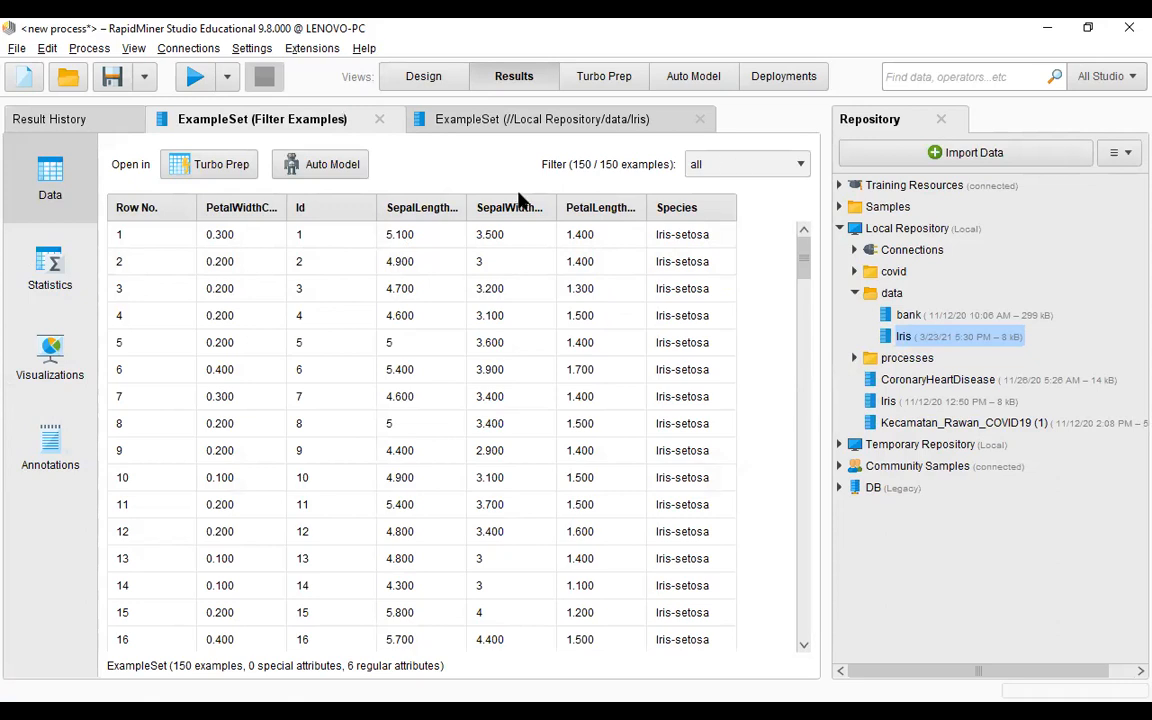
# Delete the Filter Examples operator from the process
pyautogui.click(428, 80)
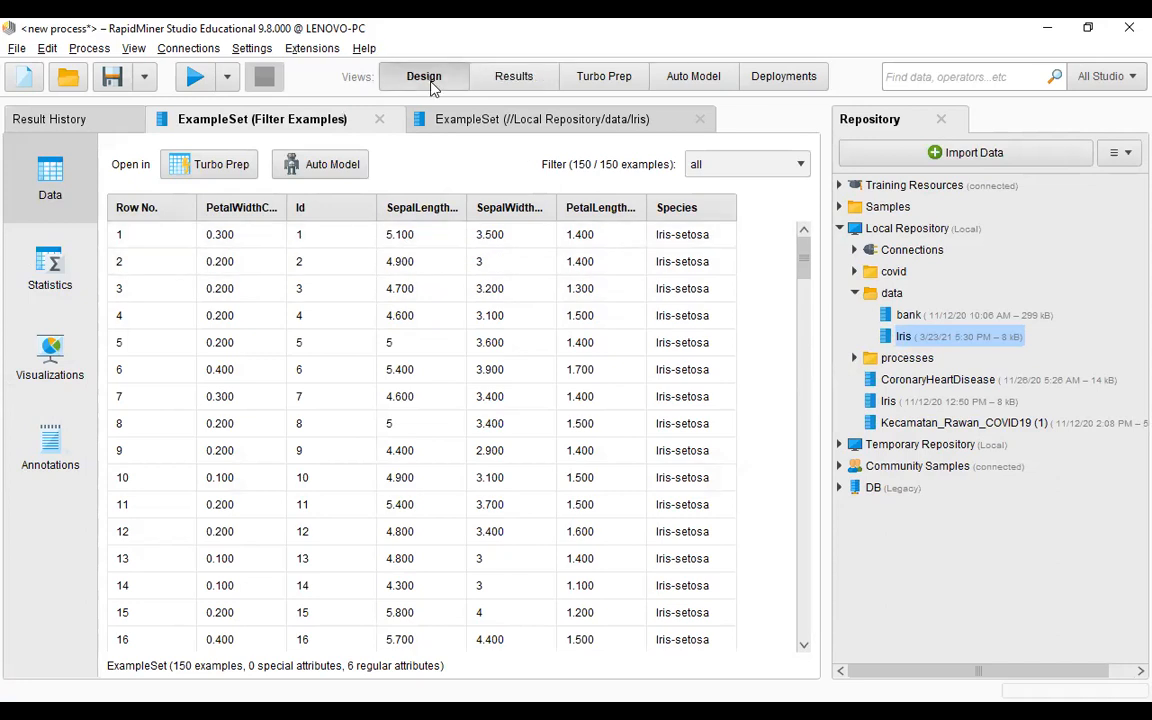
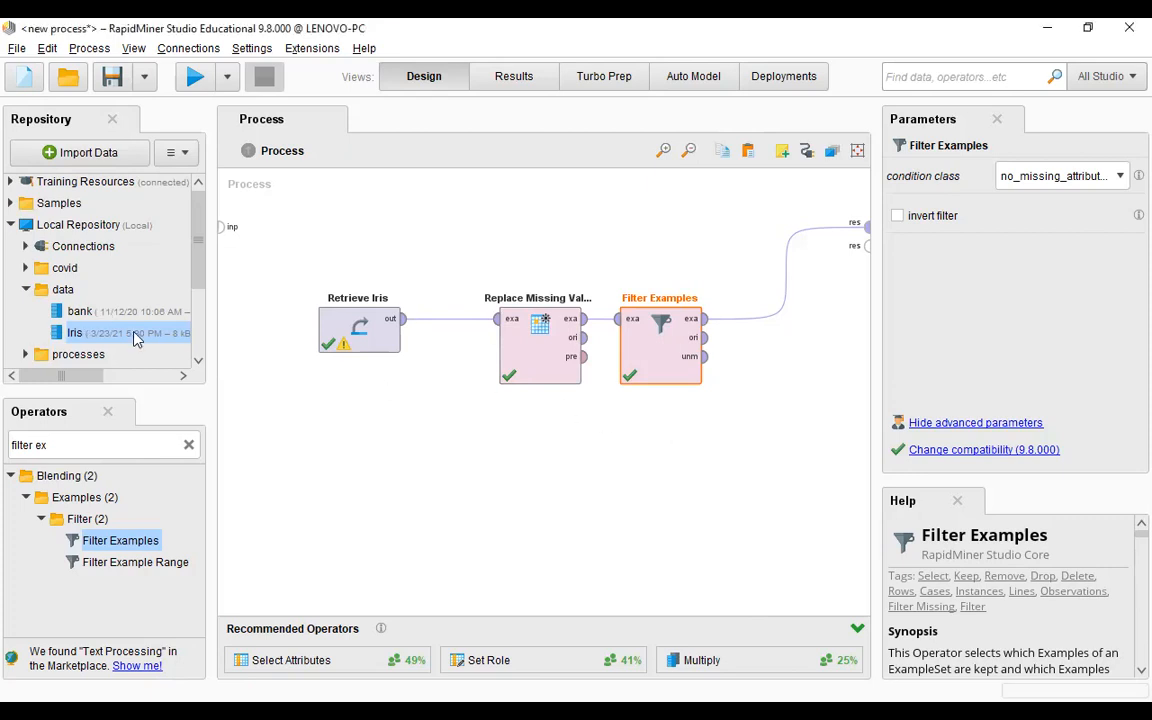
pyautogui.moveTo(588, 263); pyautogui.dragTo(756, 414)
pyautogui.press('Delete')
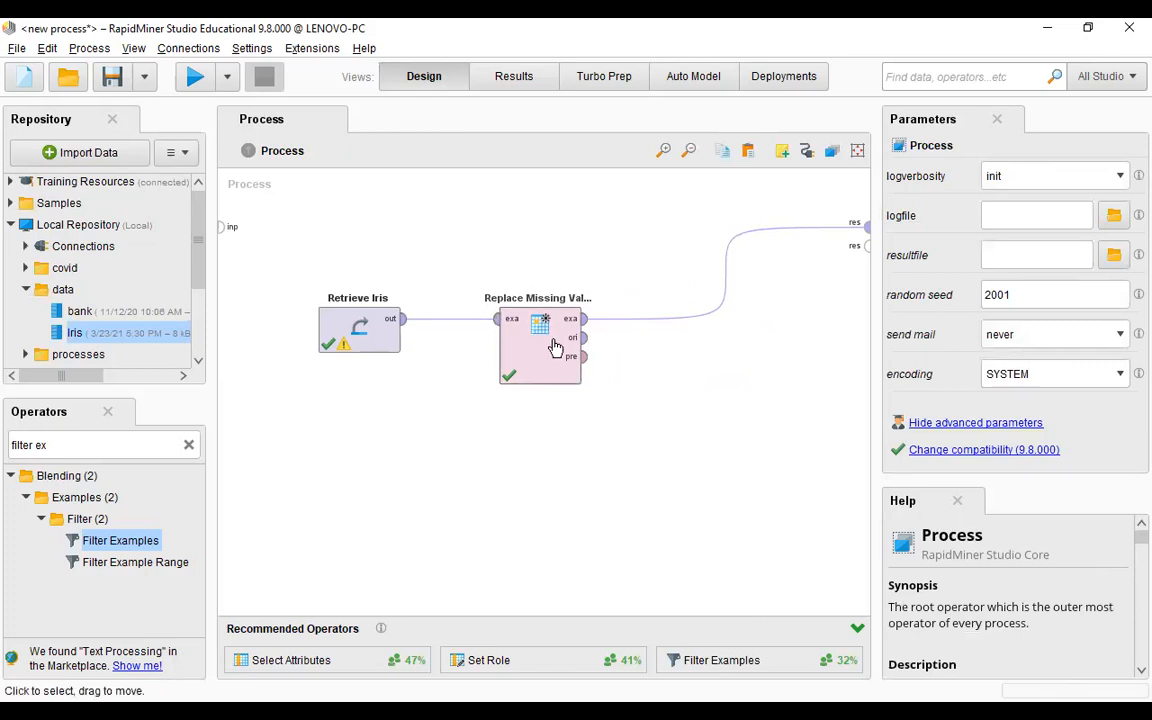
# Find the Sample operator and insert it into the process after Replace Missing Values
pyautogui.tripleClick(103, 445)
pyautogui.press('BackSpace')
pyautogui.write('sample')
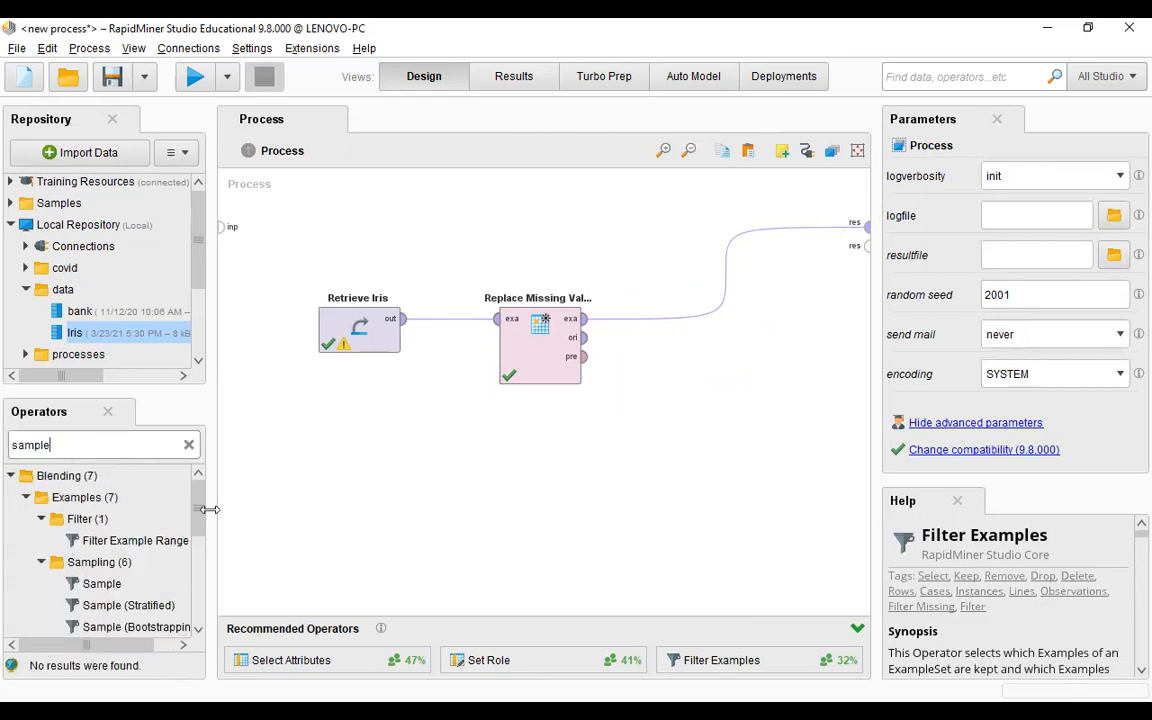
pyautogui.moveTo(115, 587); pyautogui.dragTo(668, 343)
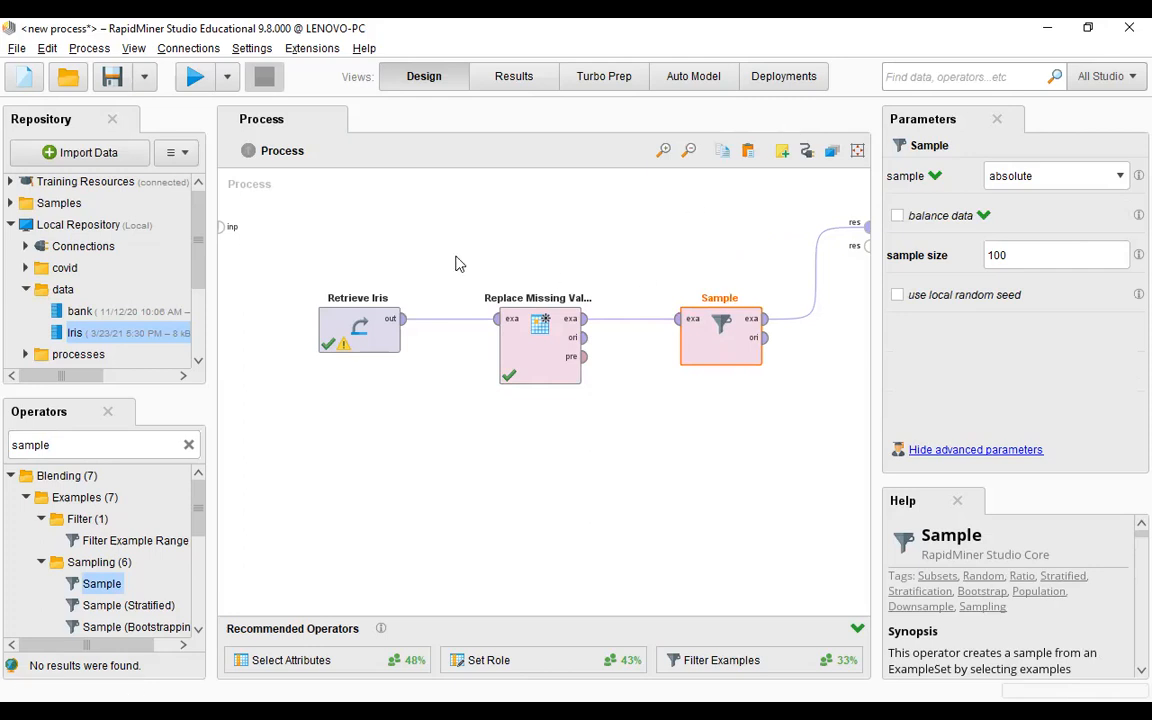
# Examine the rows of the existing Filter Examples result through to the last row
pyautogui.press('F9')
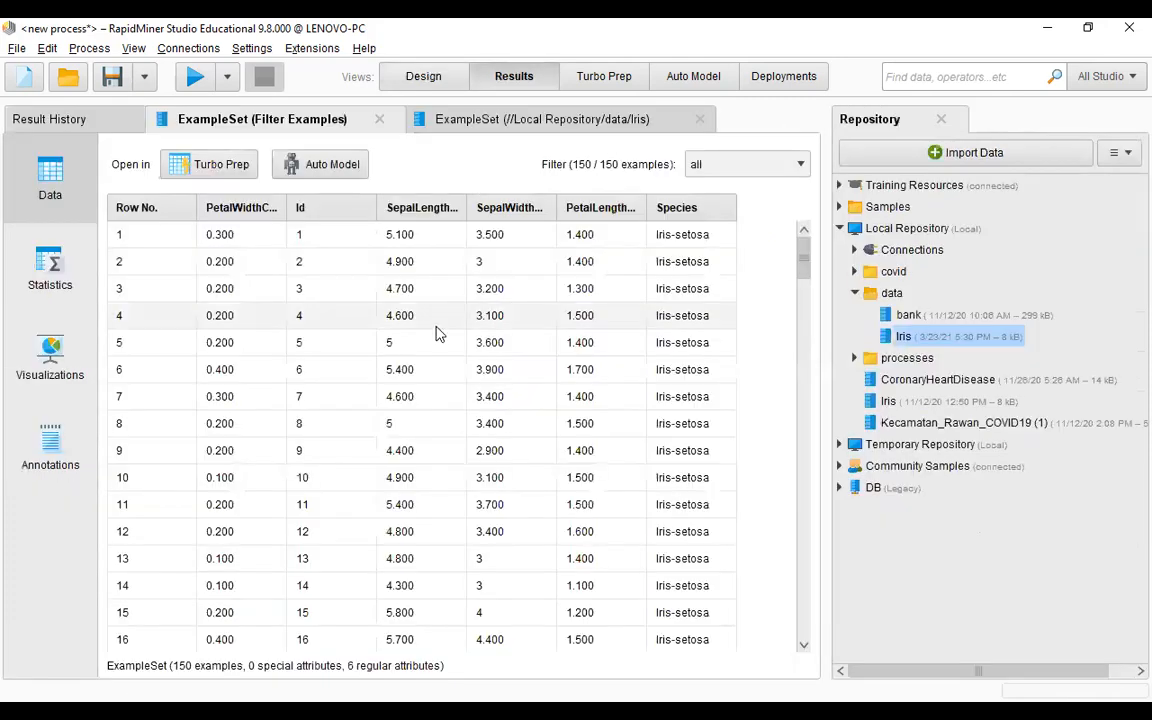
pyautogui.moveTo(801, 268); pyautogui.dragTo(798, 640)
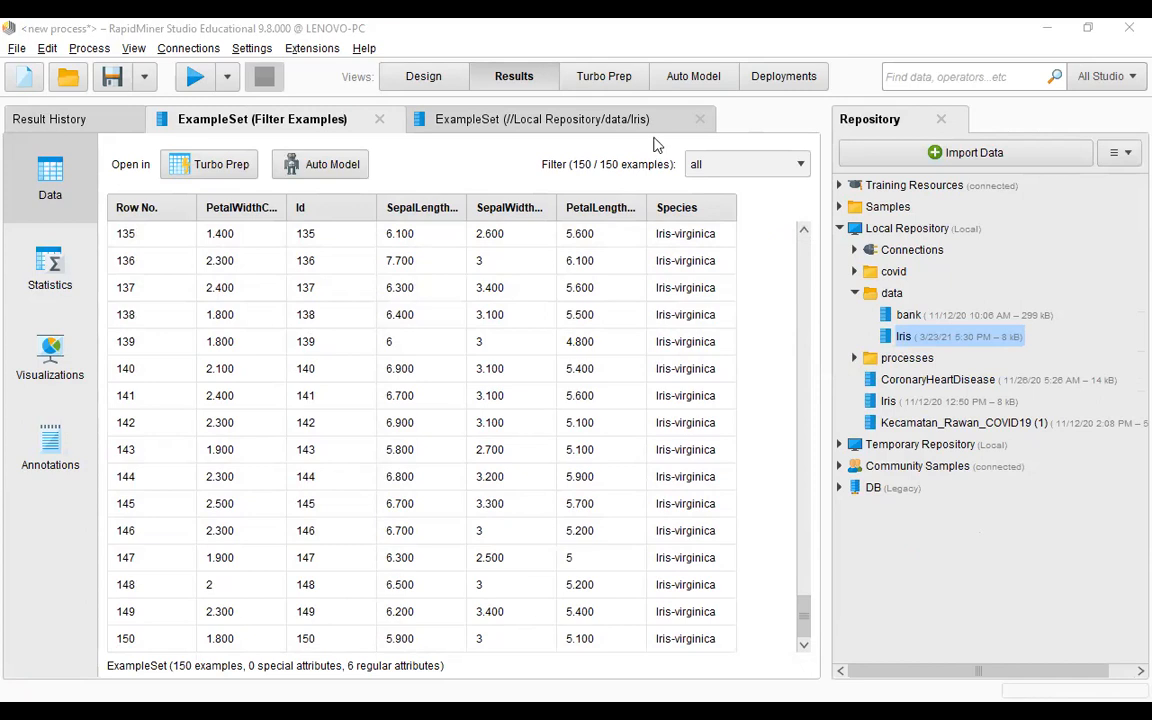
# Change the Sample operator to relative sampling with a sample ratio of 0.5
pyautogui.click(432, 80)
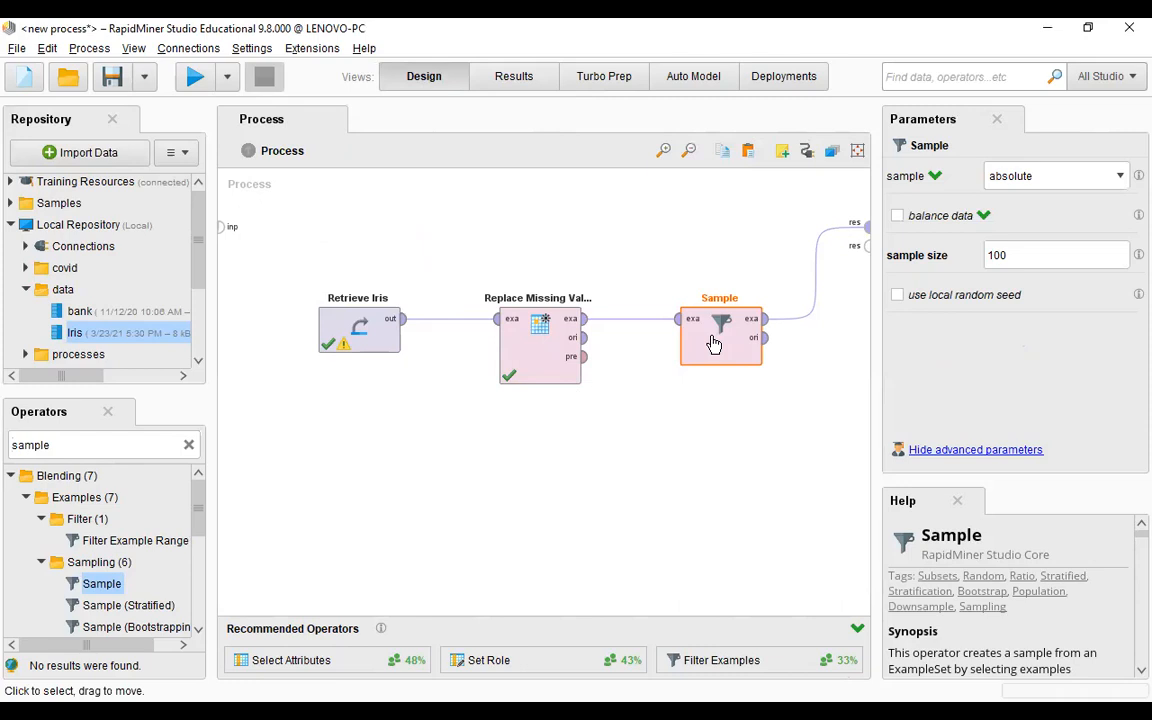
pyautogui.click(1028, 177)
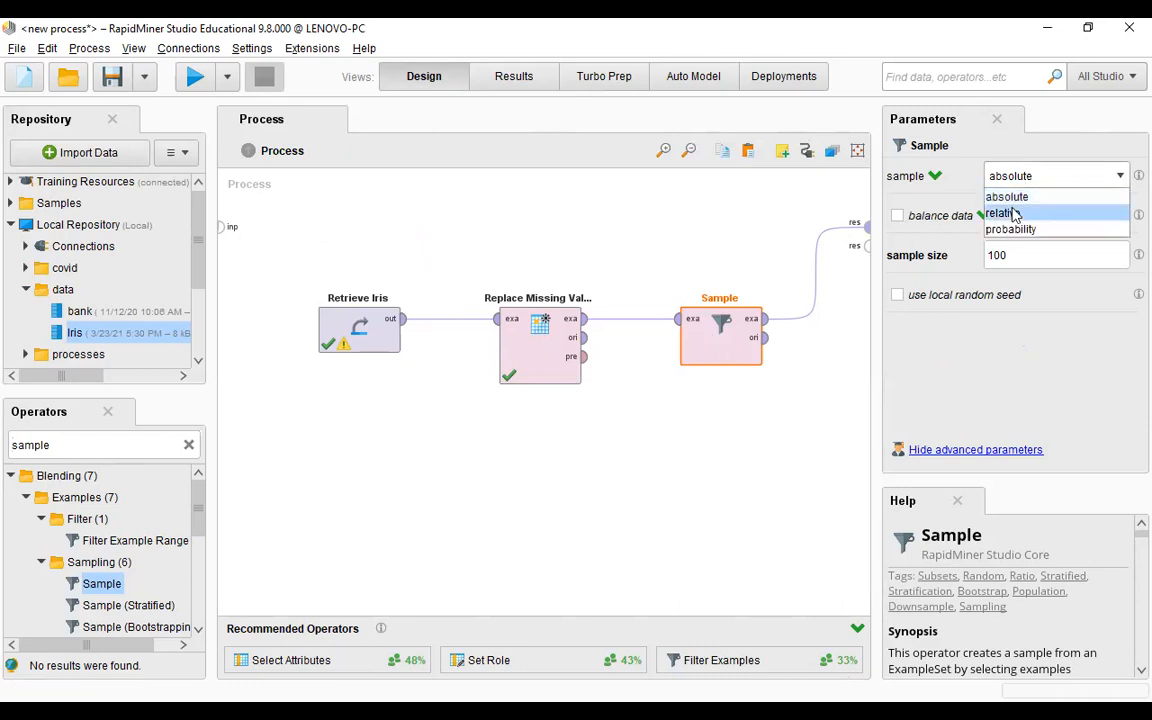
pyautogui.click(1010, 214)
pyautogui.click(1012, 258)
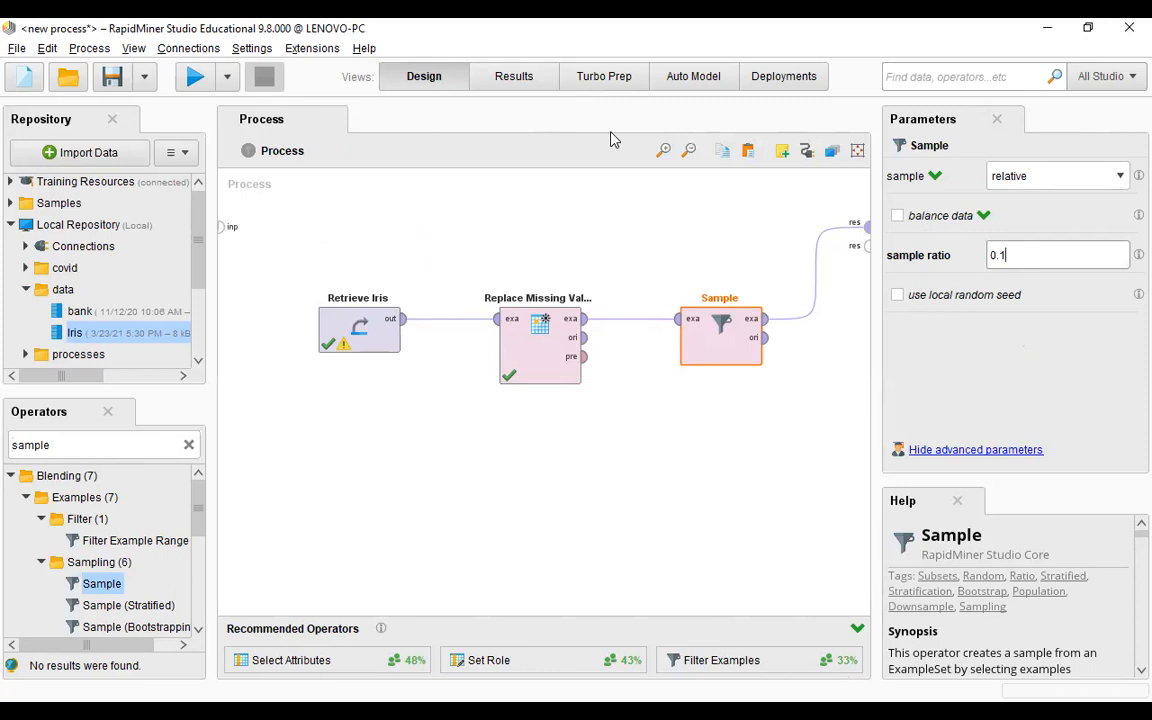
pyautogui.press('F11')
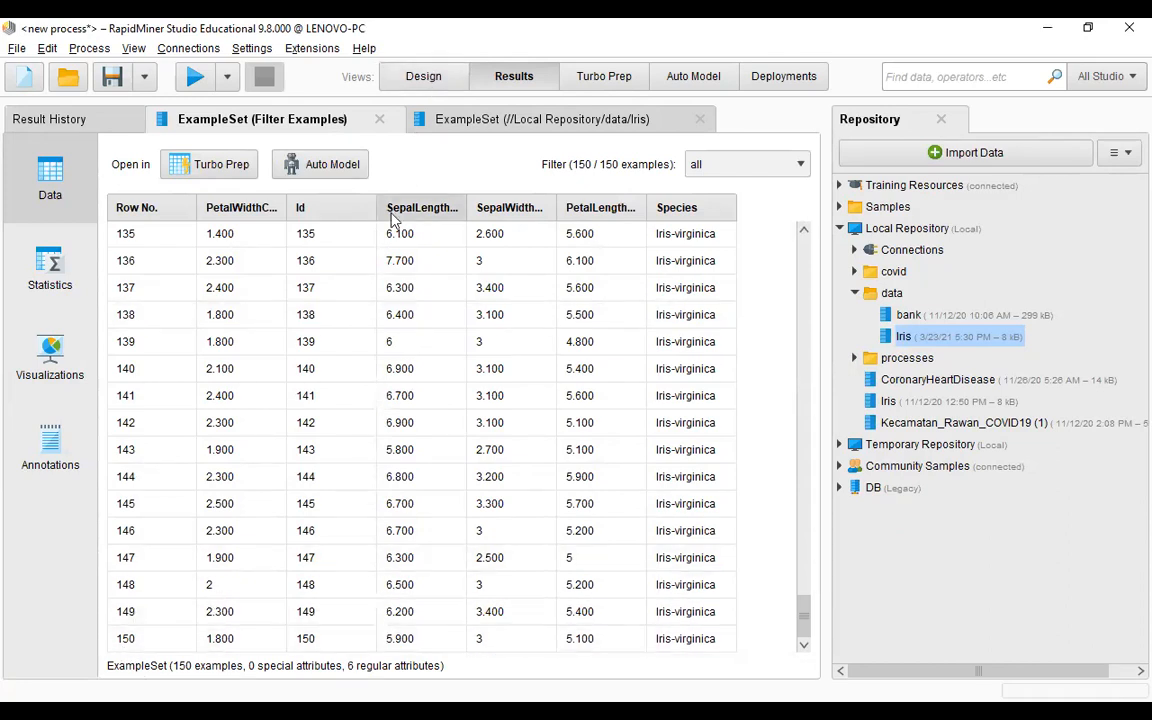
pyautogui.click(380, 80)
pyautogui.click(1019, 255)
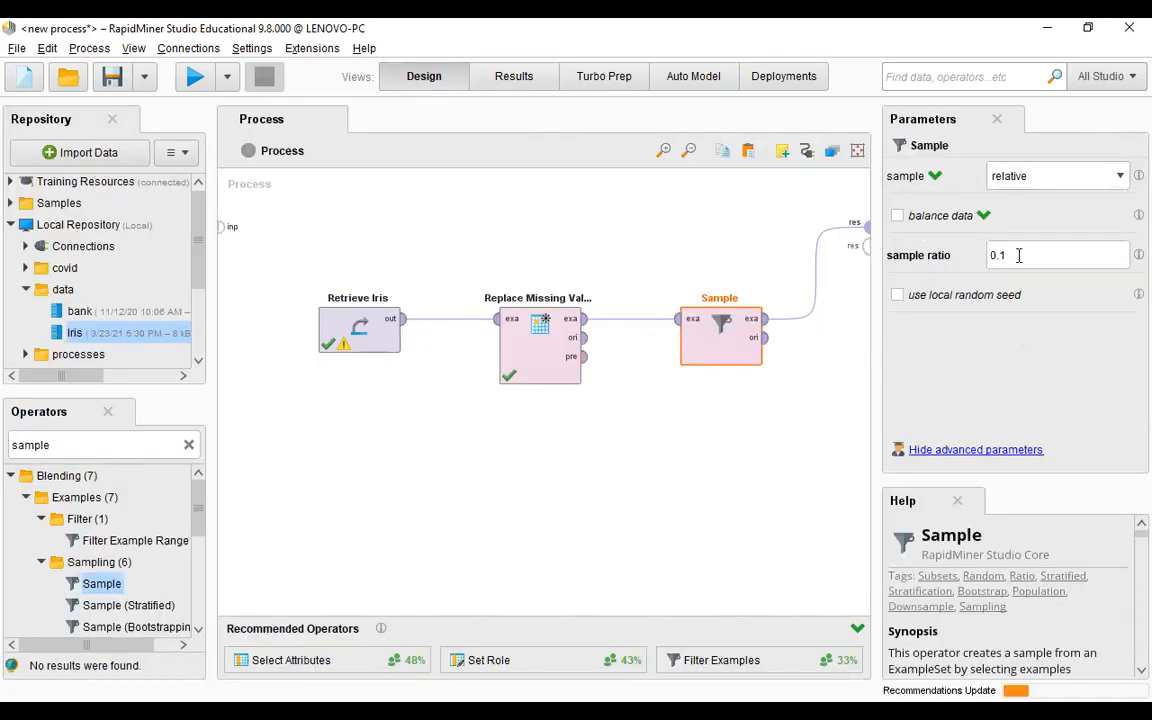
pyautogui.press('BackSpace')
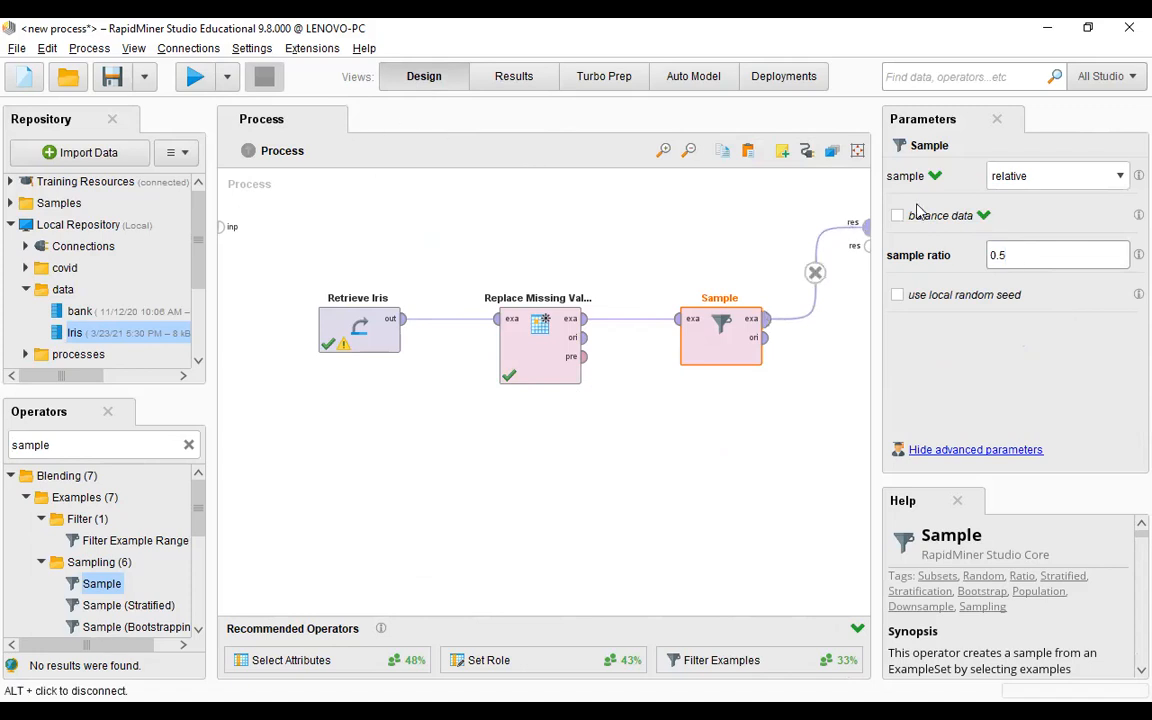
# Run the process with the Sample operator and review the sampled rows to the end of the table
pyautogui.click(1045, 182)
pyautogui.click(1045, 182)
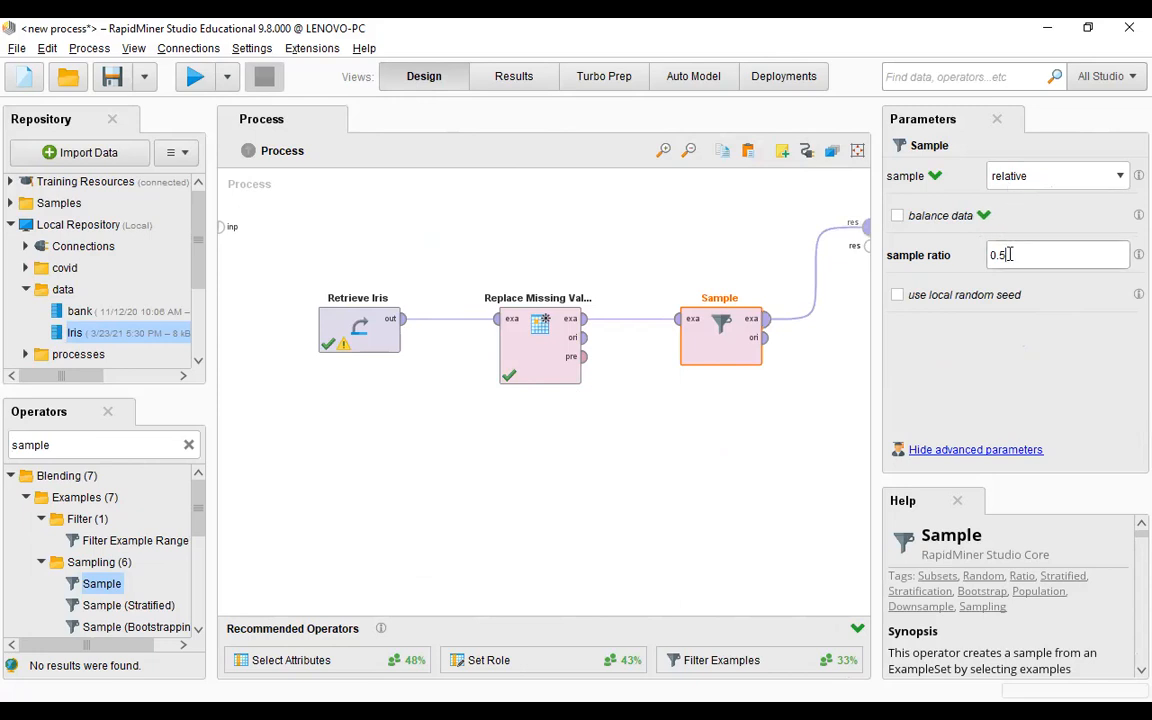
pyautogui.click(186, 76)
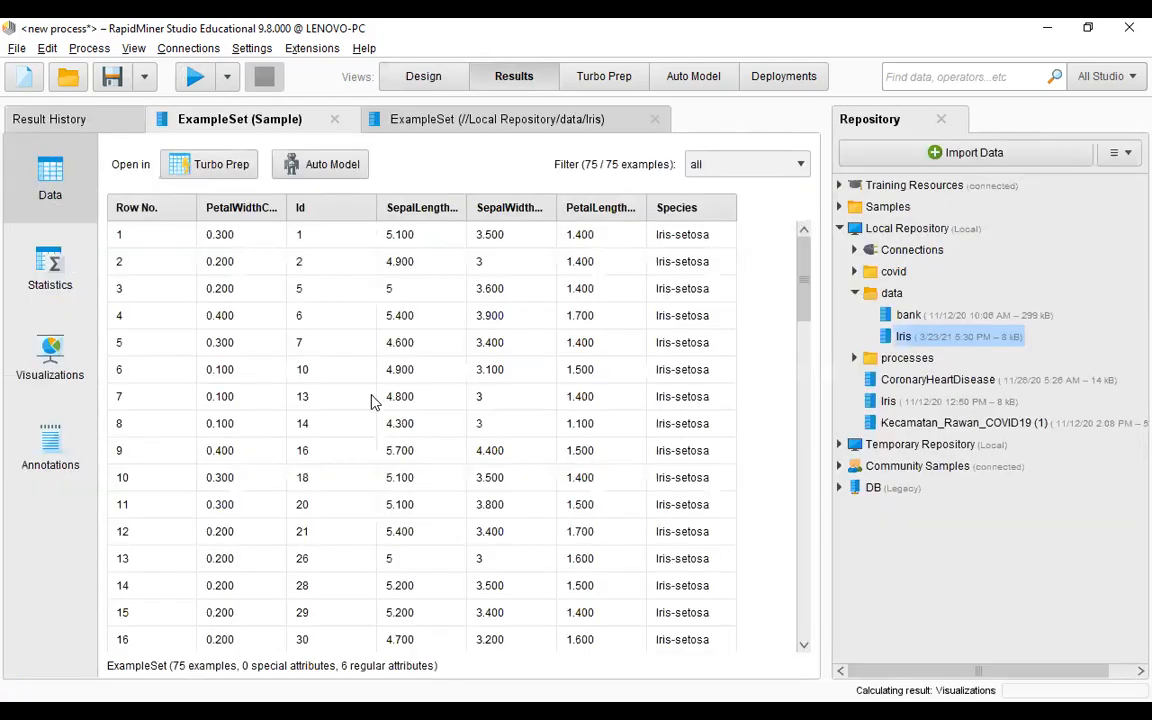
pyautogui.moveTo(806, 293); pyautogui.dragTo(769, 681)
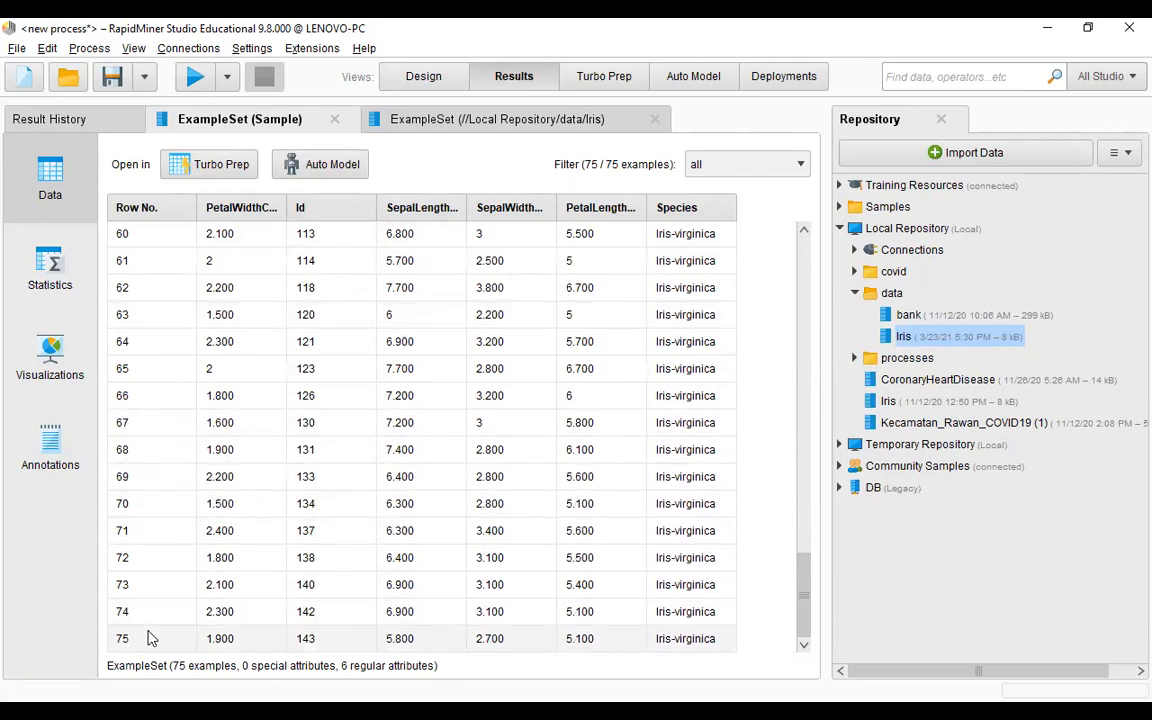
# Try the absolute and probability modes of the Sample operator, then restore relative sampling
pyautogui.click(420, 74)
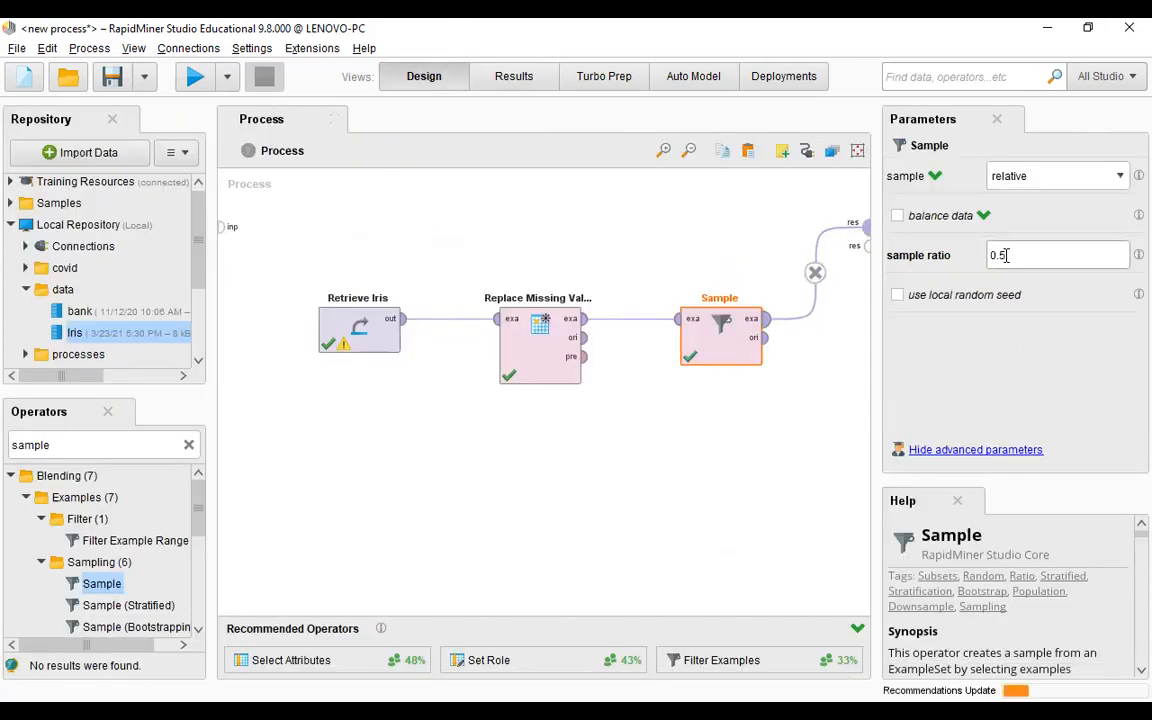
pyautogui.click(1040, 176)
pyautogui.click(1015, 198)
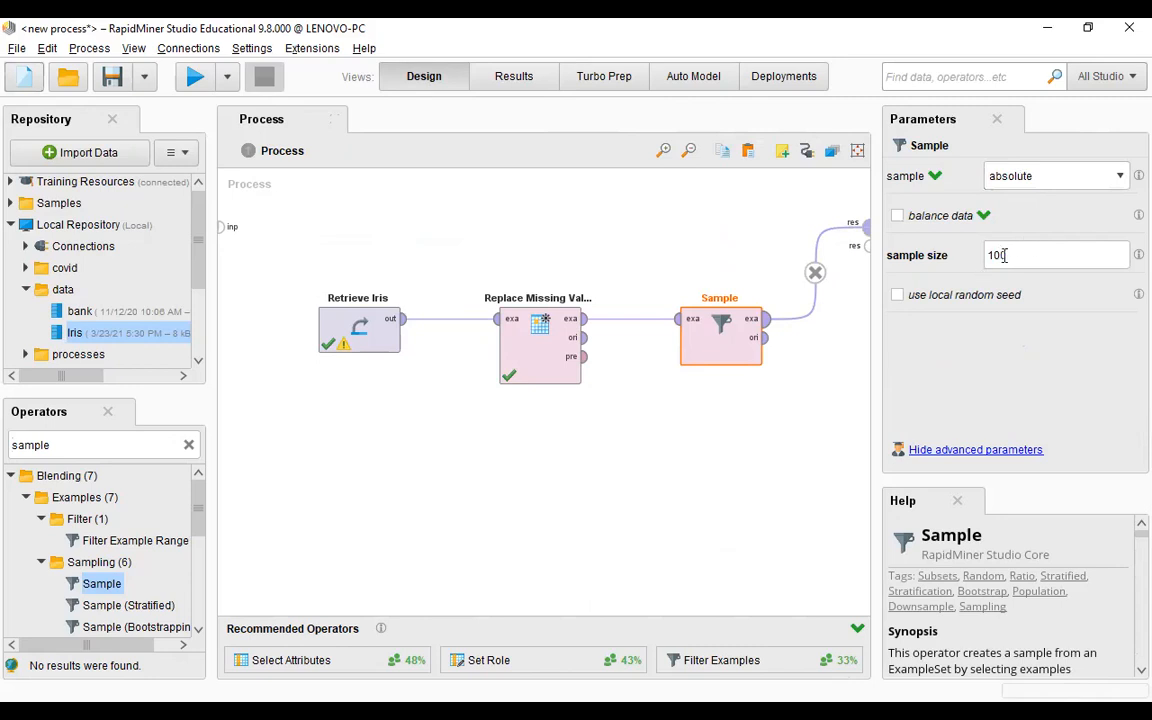
pyautogui.click(1031, 176)
pyautogui.click(1020, 211)
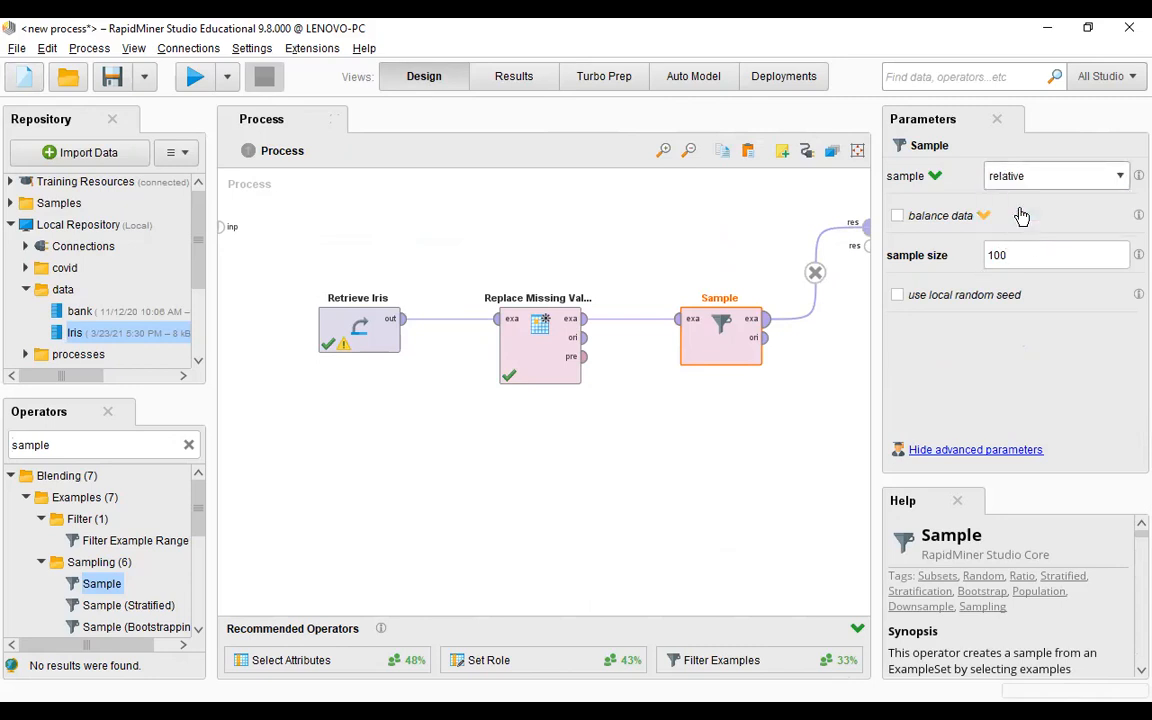
pyautogui.click(1028, 180)
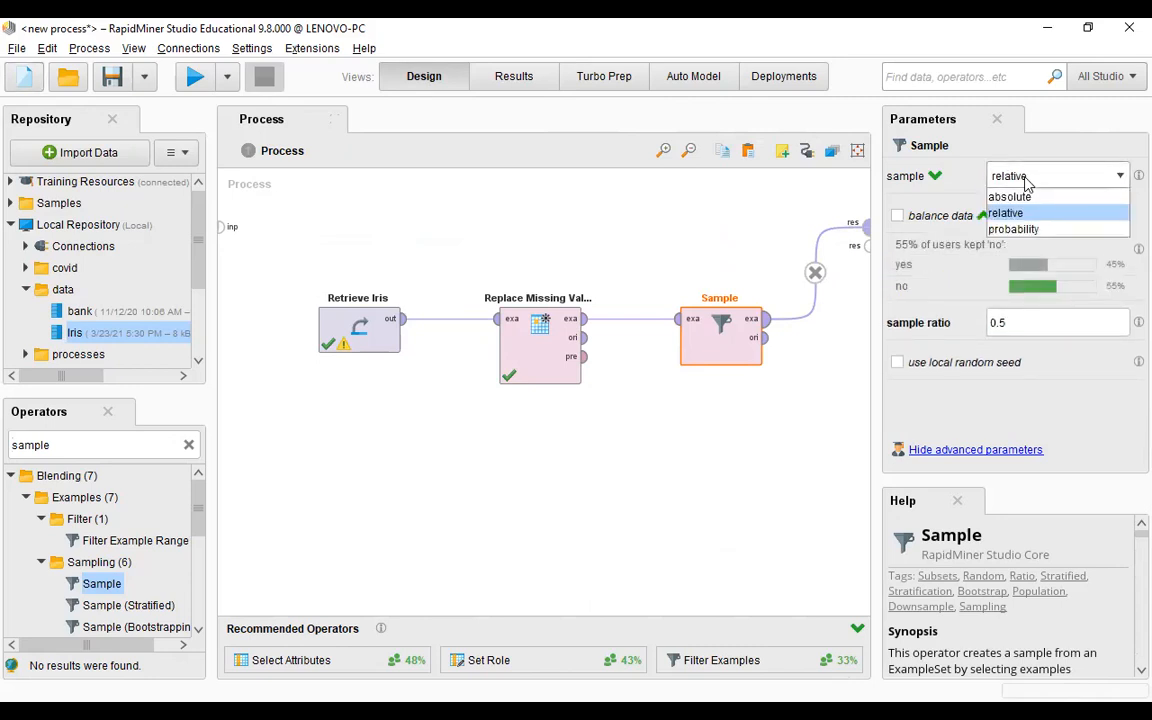
pyautogui.click(1025, 199)
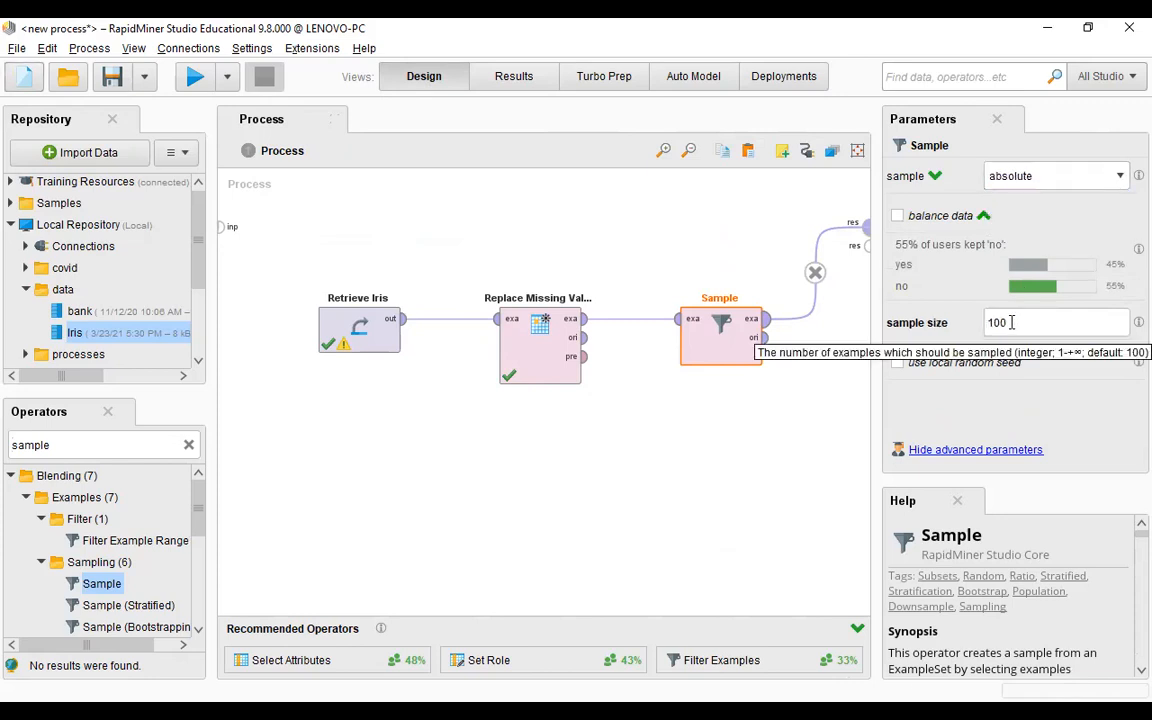
pyautogui.click(1027, 176)
pyautogui.click(1015, 230)
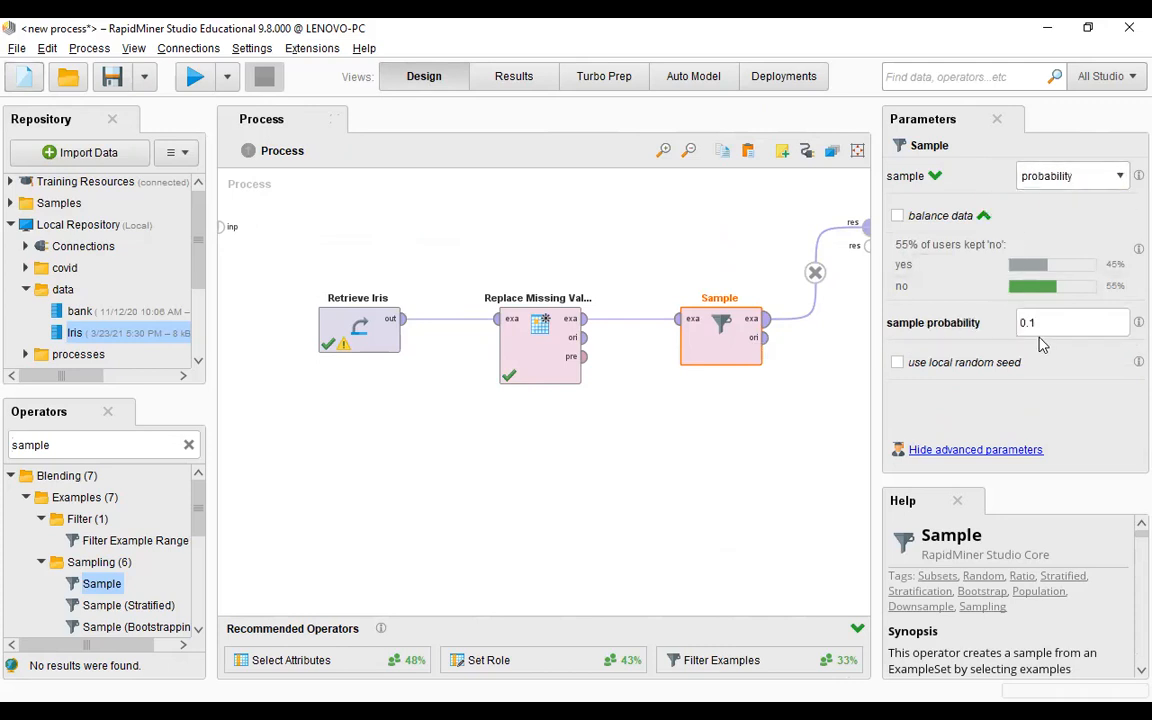
pyautogui.click(1050, 176)
pyautogui.click(1035, 213)
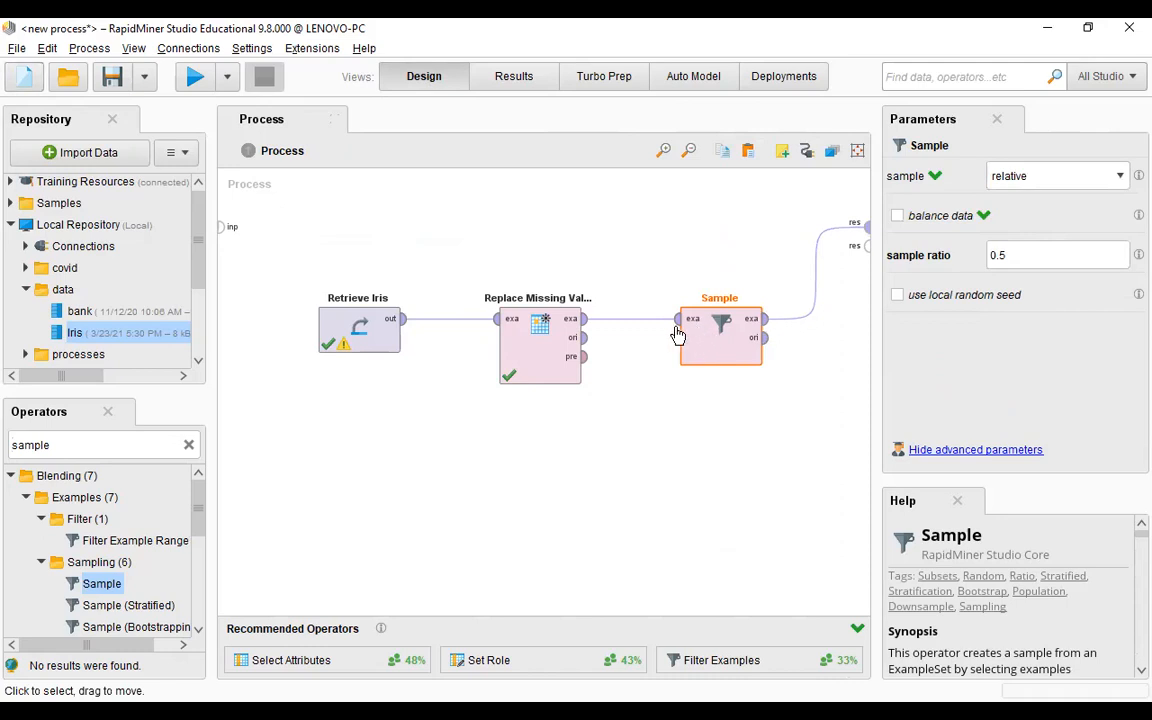
# Move the Sample operator closer to Replace Missing Values, then find Select Attributes and insert it between Sample and the process result
pyautogui.moveTo(726, 334); pyautogui.dragTo(666, 334)
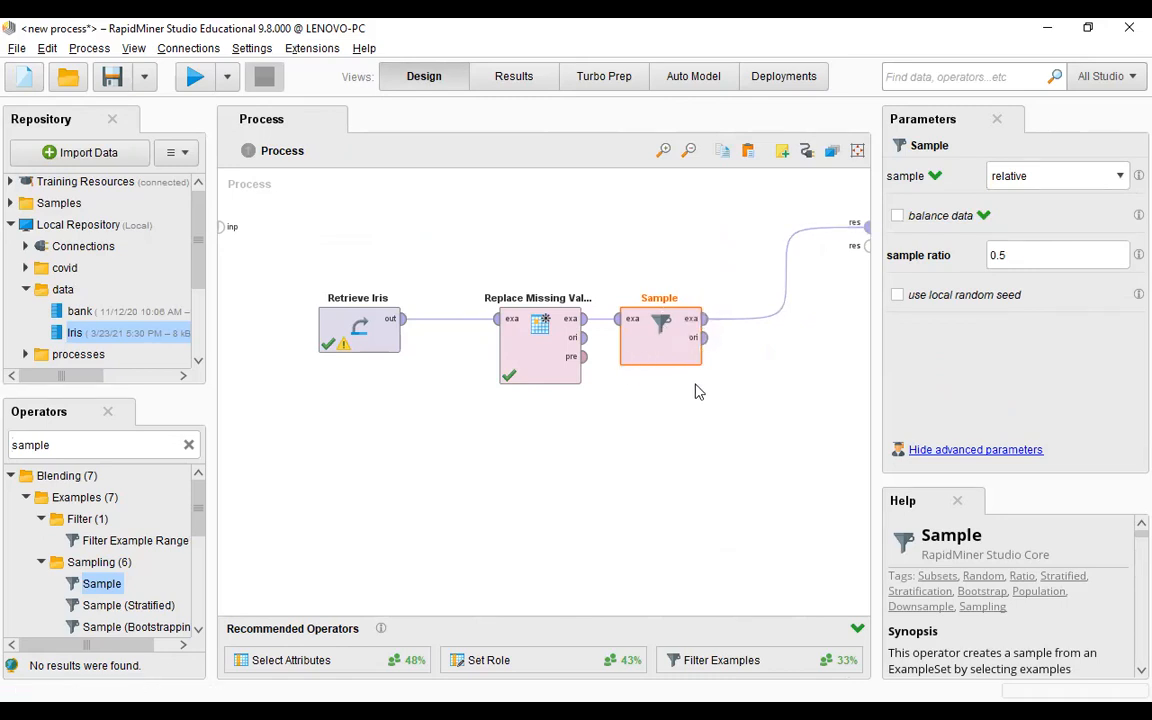
pyautogui.click(731, 391)
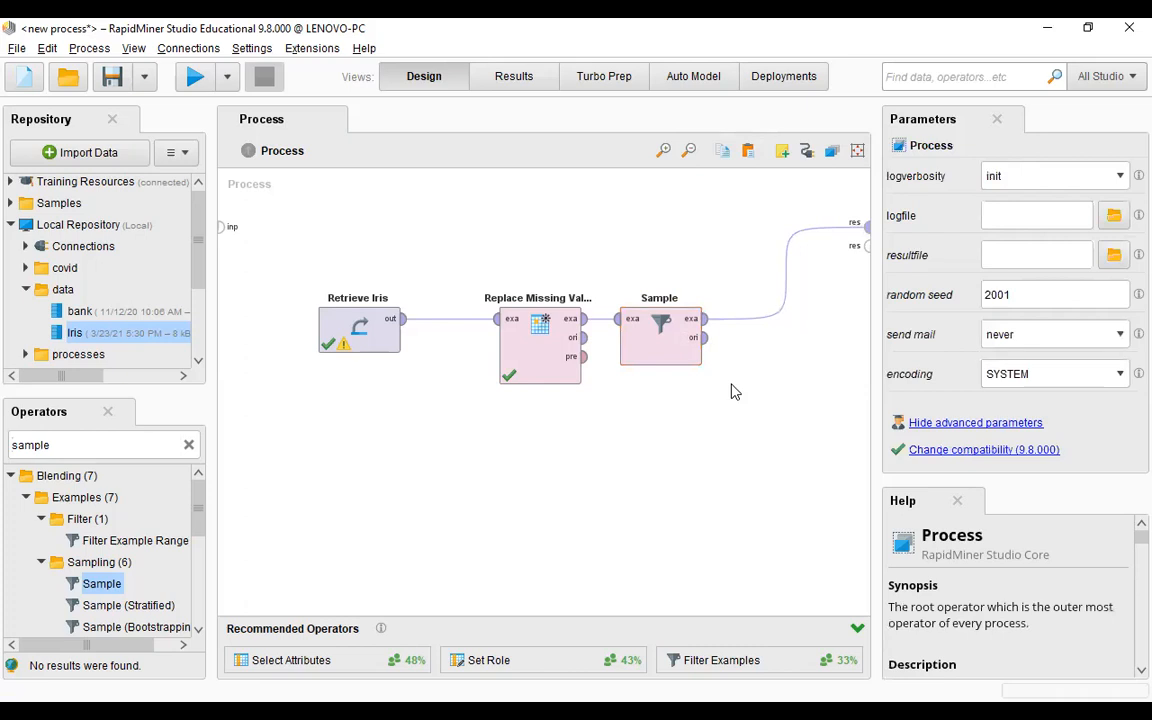
pyautogui.doubleClick(64, 447)
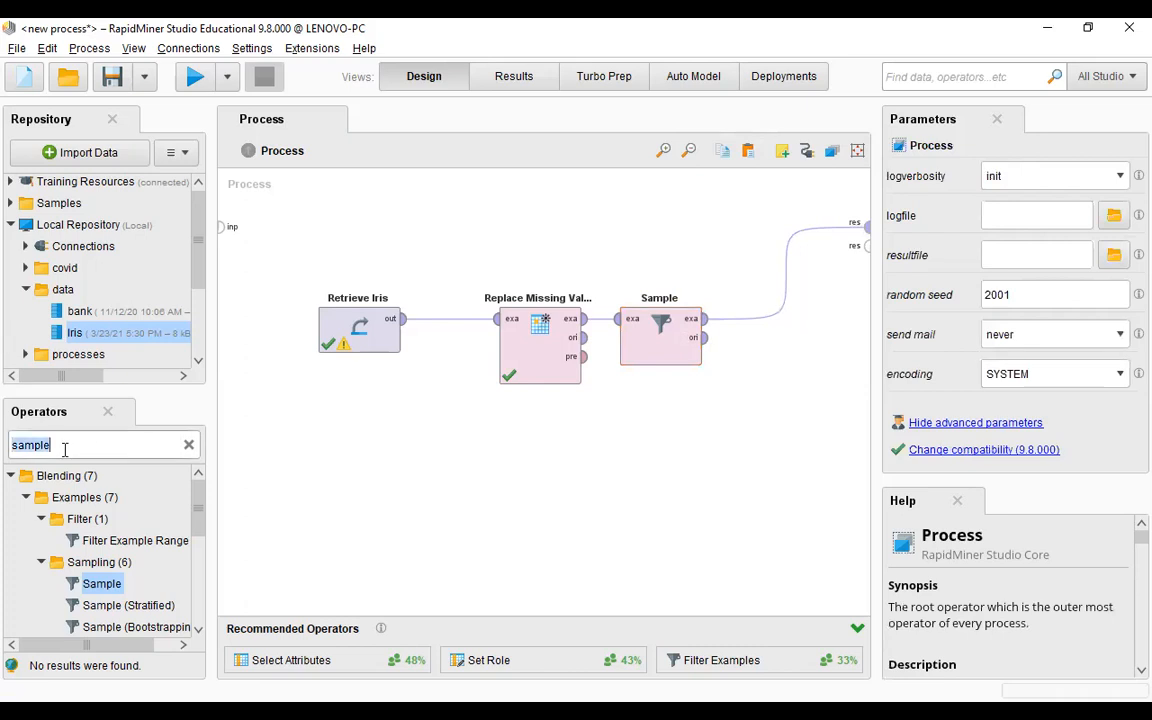
pyautogui.press('BackSpace')
pyautogui.write('se')
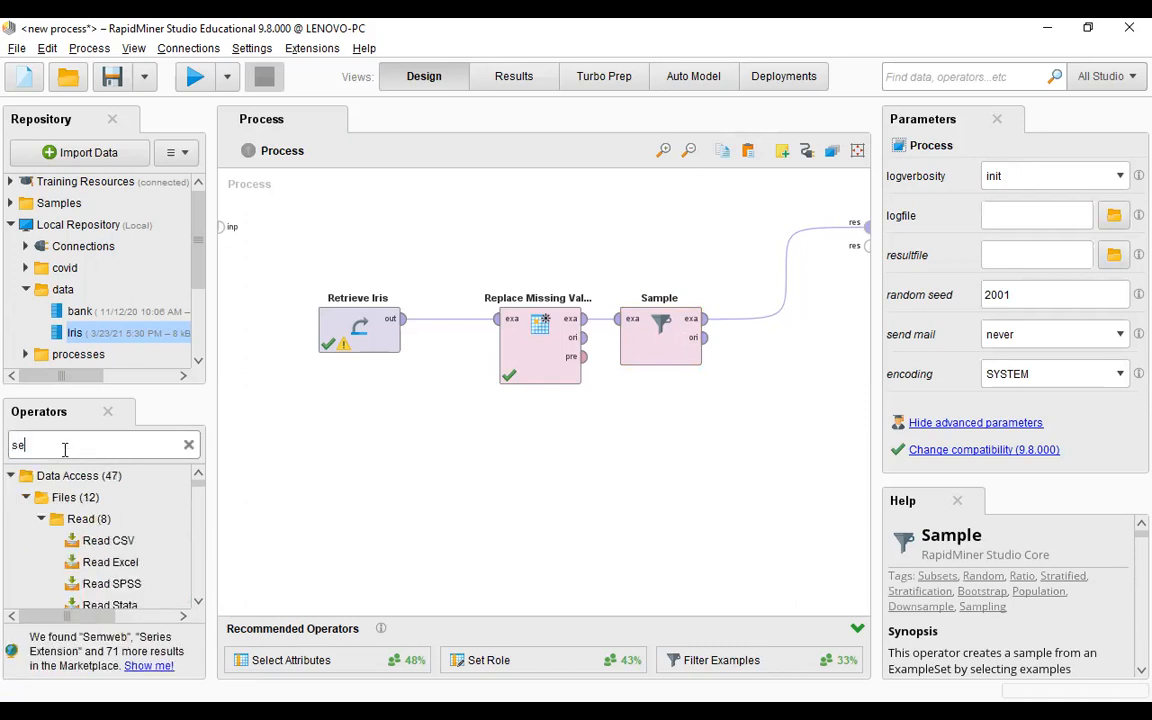
pyautogui.write('lect att')
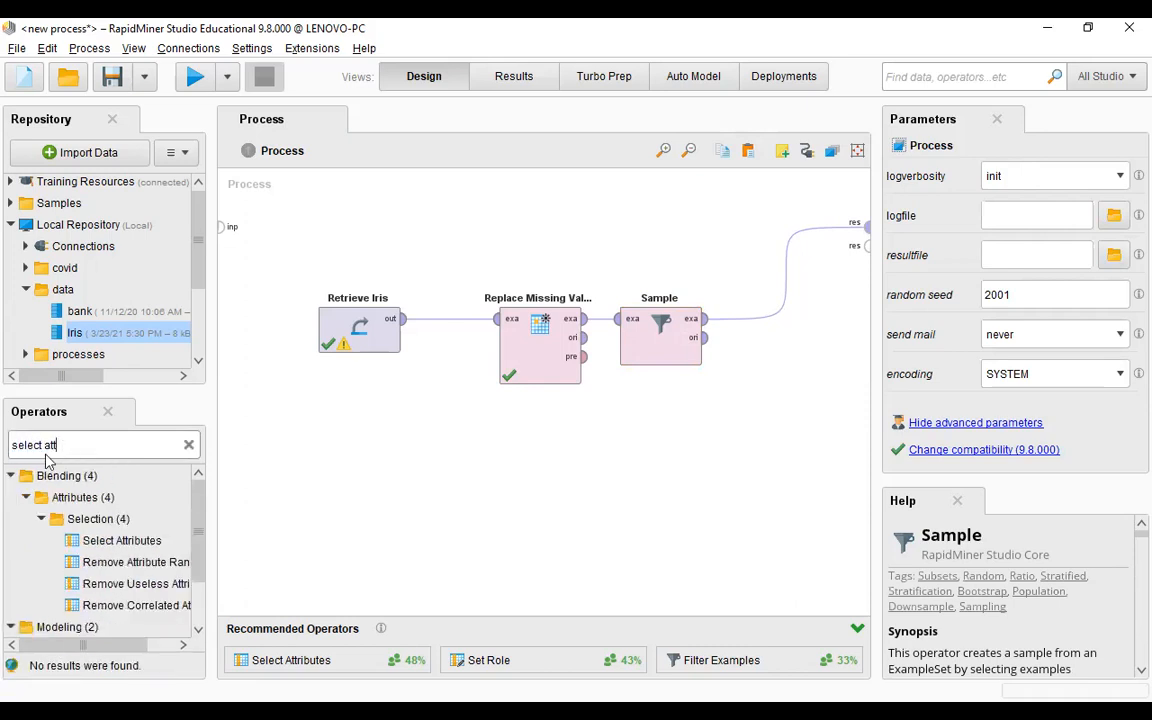
pyautogui.moveTo(100, 540); pyautogui.dragTo(775, 330)
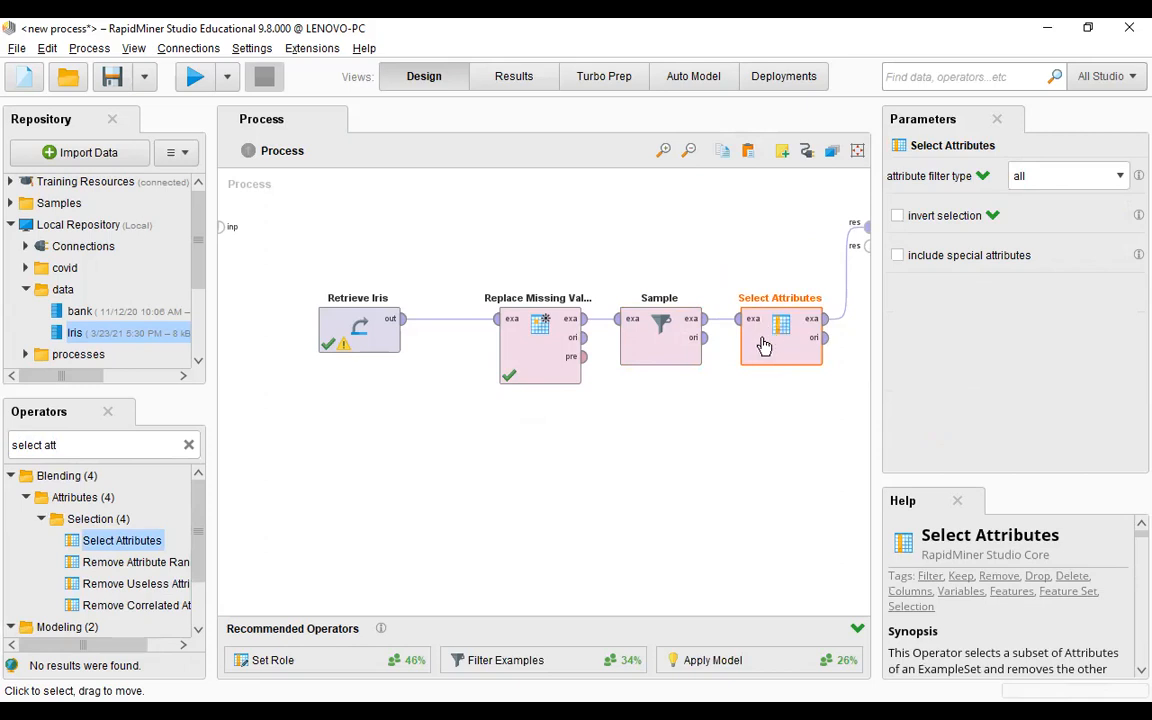
# Look over the Select Attributes filter types and the columns of the existing Sample result
pyautogui.click(1066, 178)
pyautogui.click(736, 257)
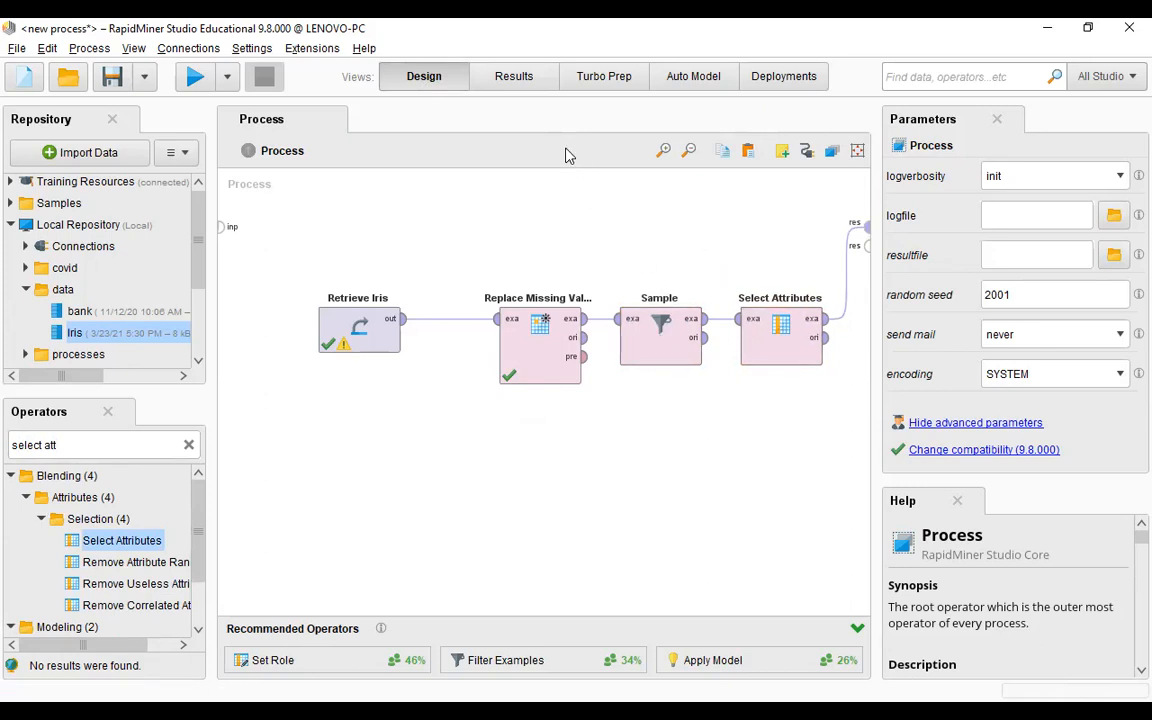
pyautogui.press('F11')
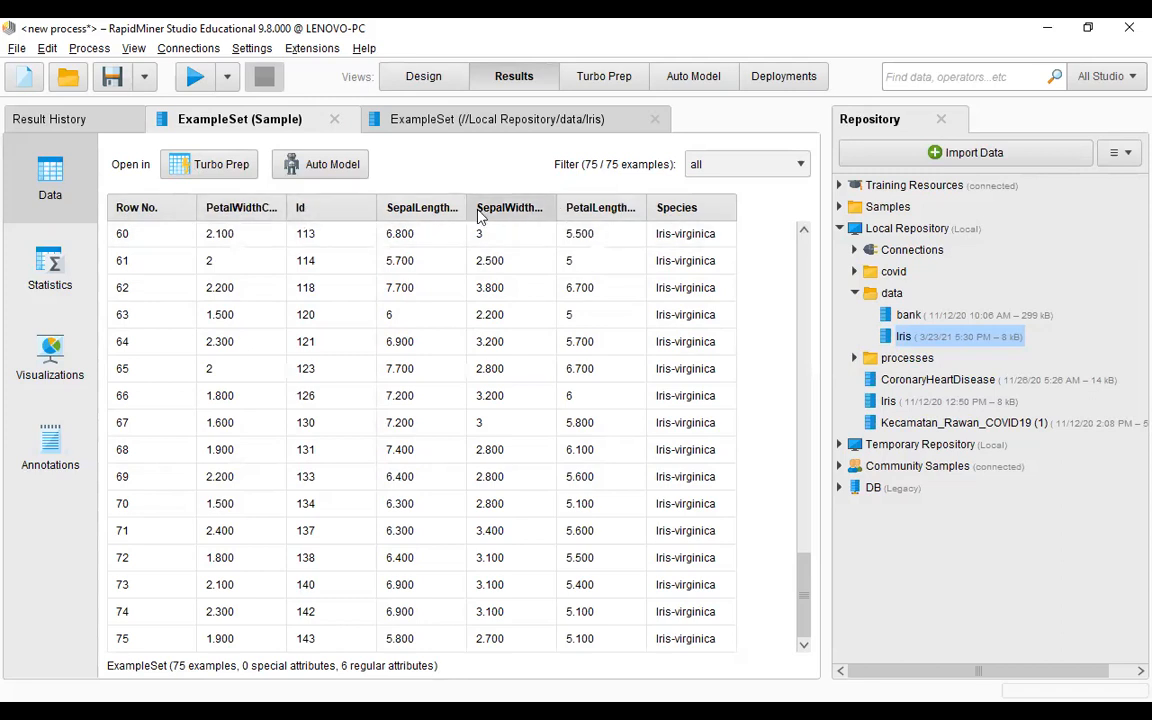
pyautogui.click(420, 80)
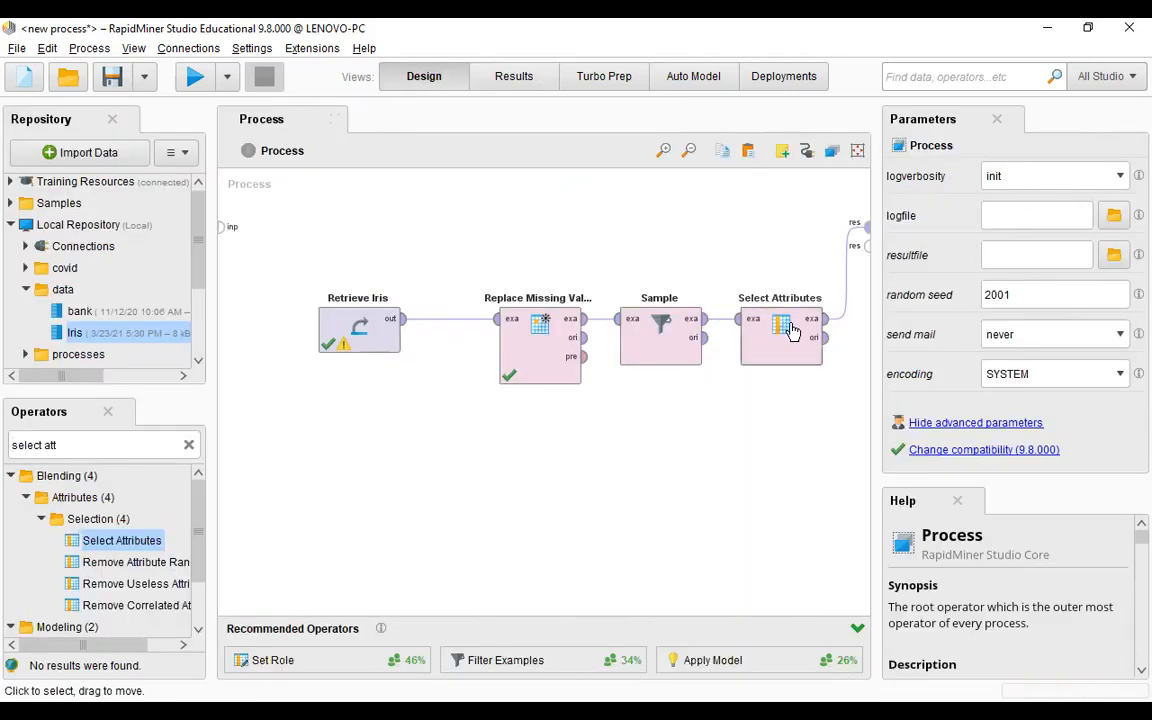
# Set the attribute filter type of the Select Attributes operator to subset
pyautogui.click(788, 356)
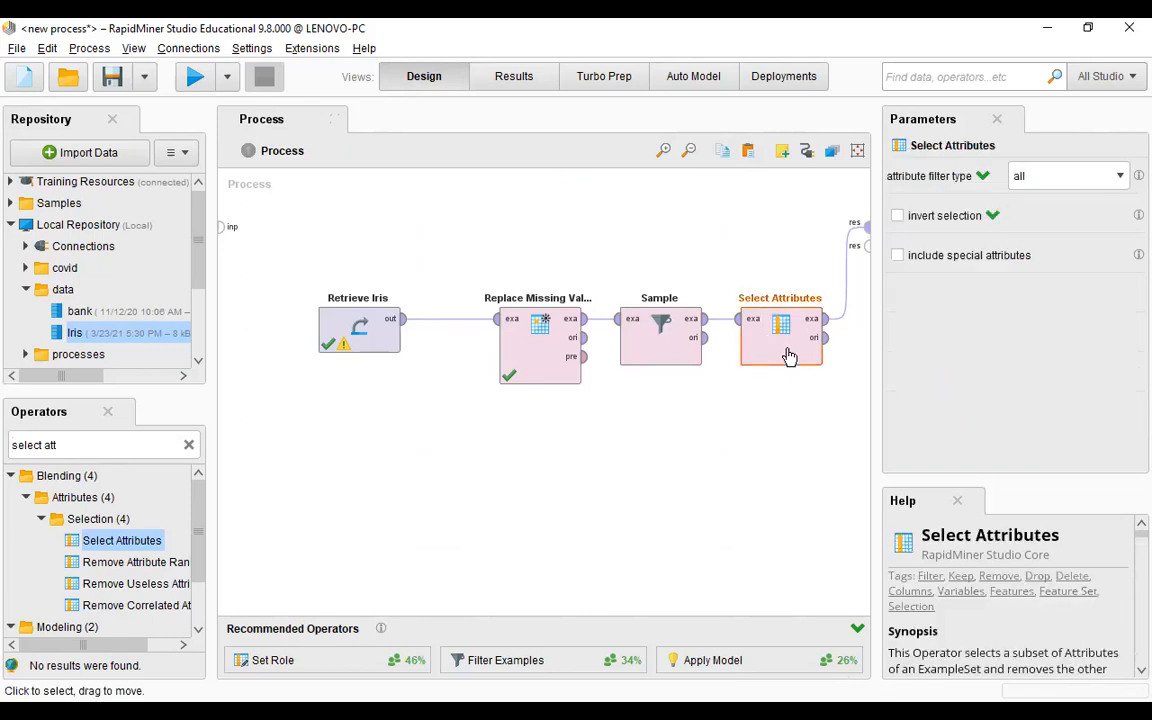
pyautogui.click(1060, 180)
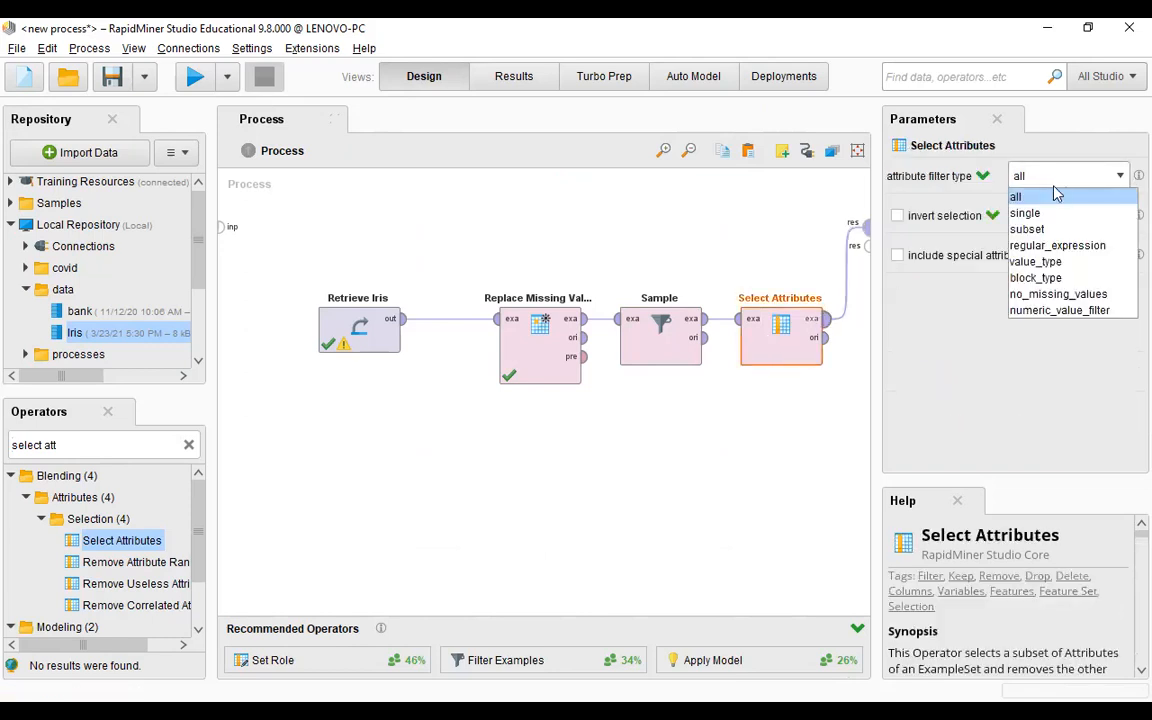
pyautogui.click(1047, 231)
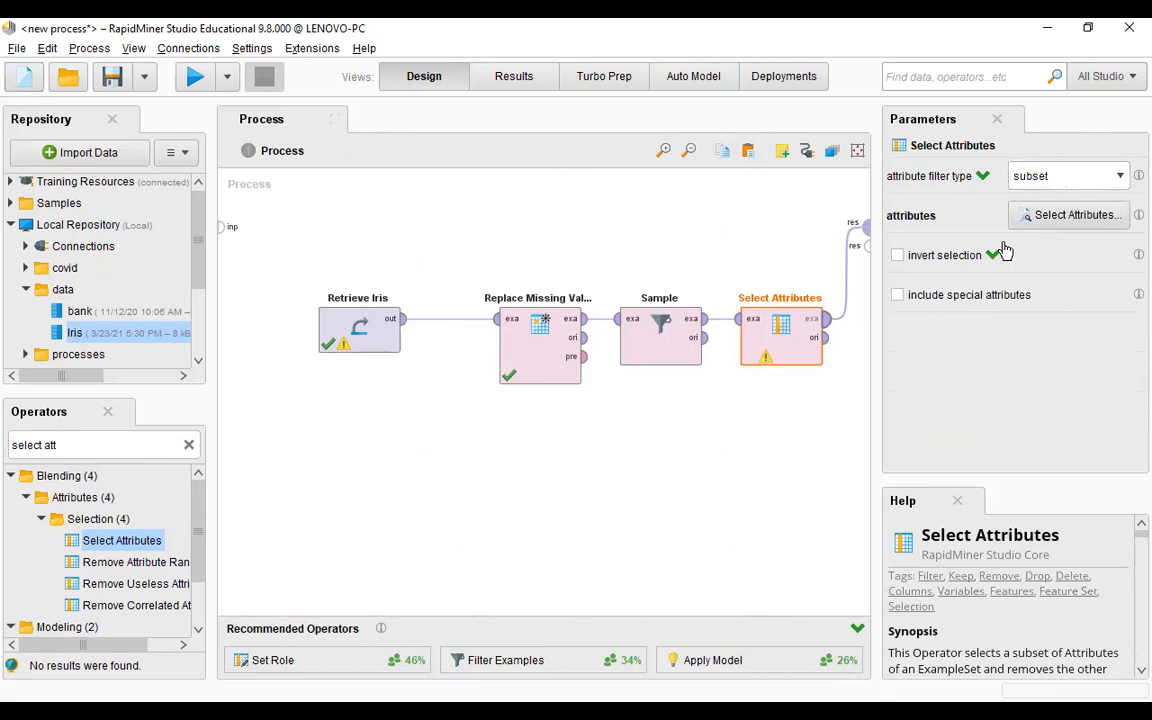
# Choose Species, Id, PetalWidthCm and SepalWidthCm as the attributes to keep and apply the selection
pyautogui.click(1040, 218)
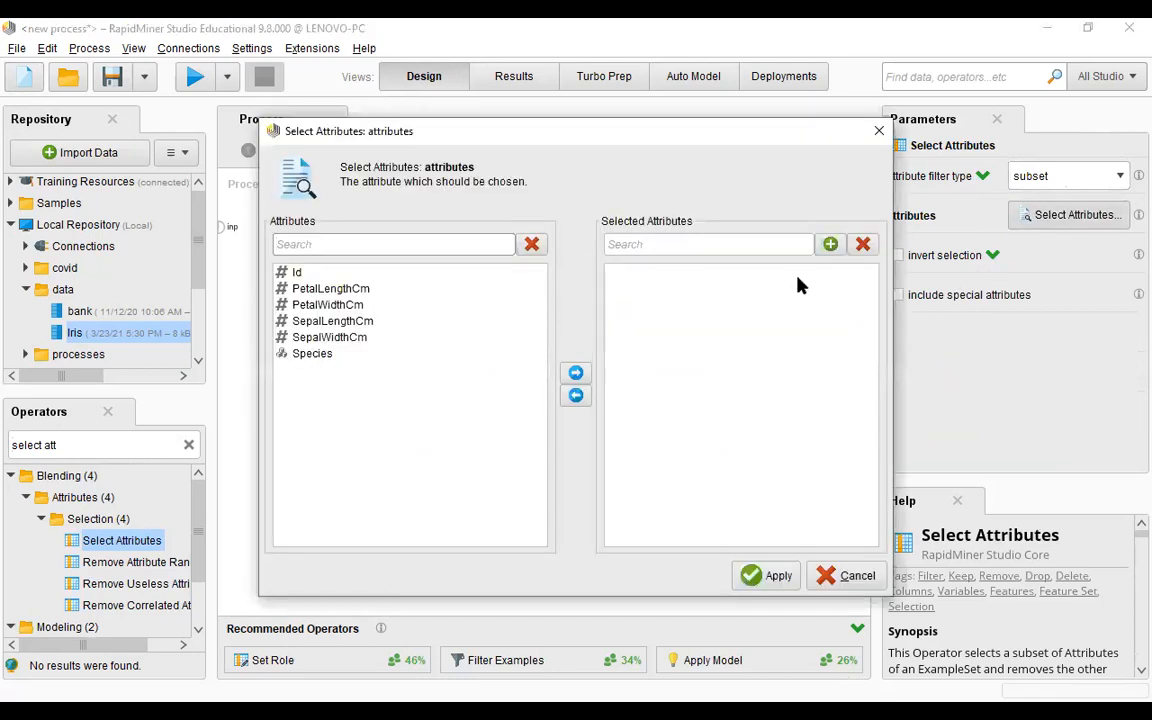
pyautogui.click(320, 354)
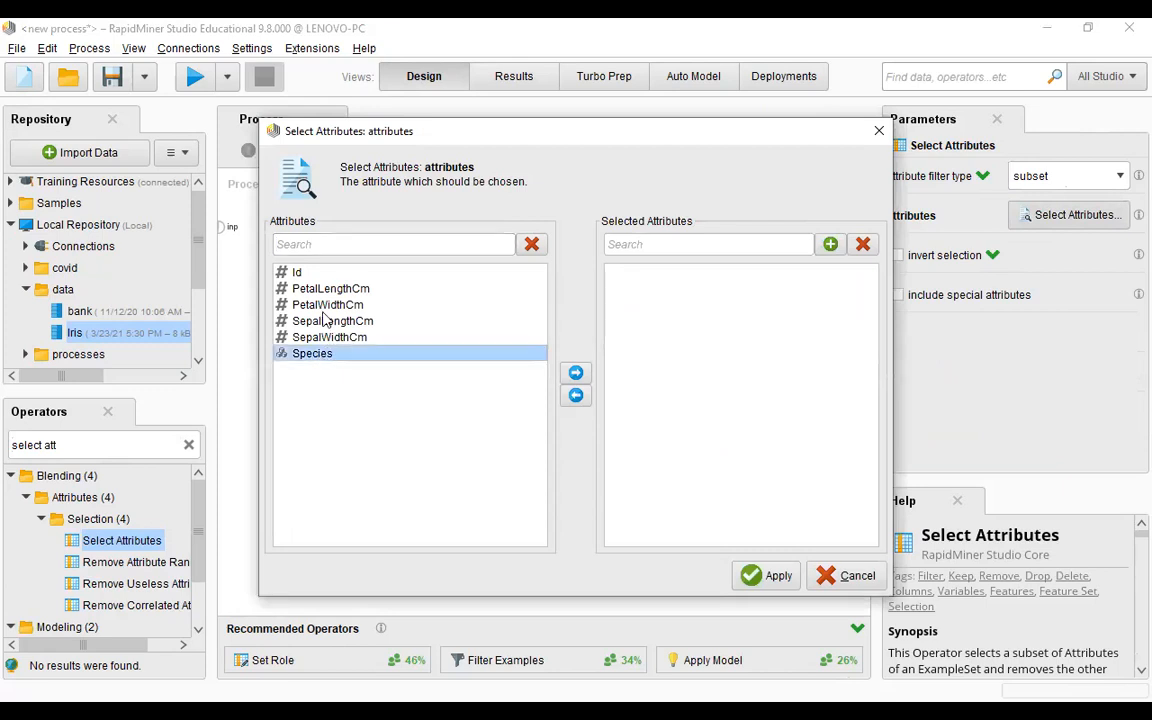
pyautogui.click(575, 373)
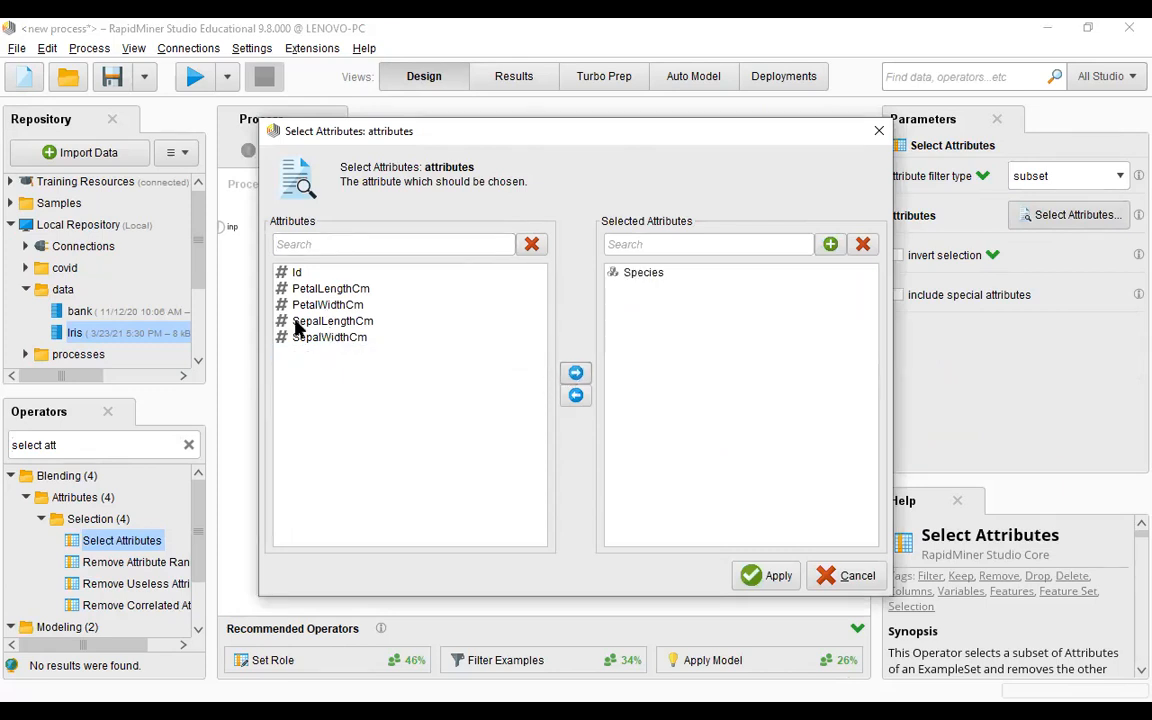
pyautogui.click(295, 274)
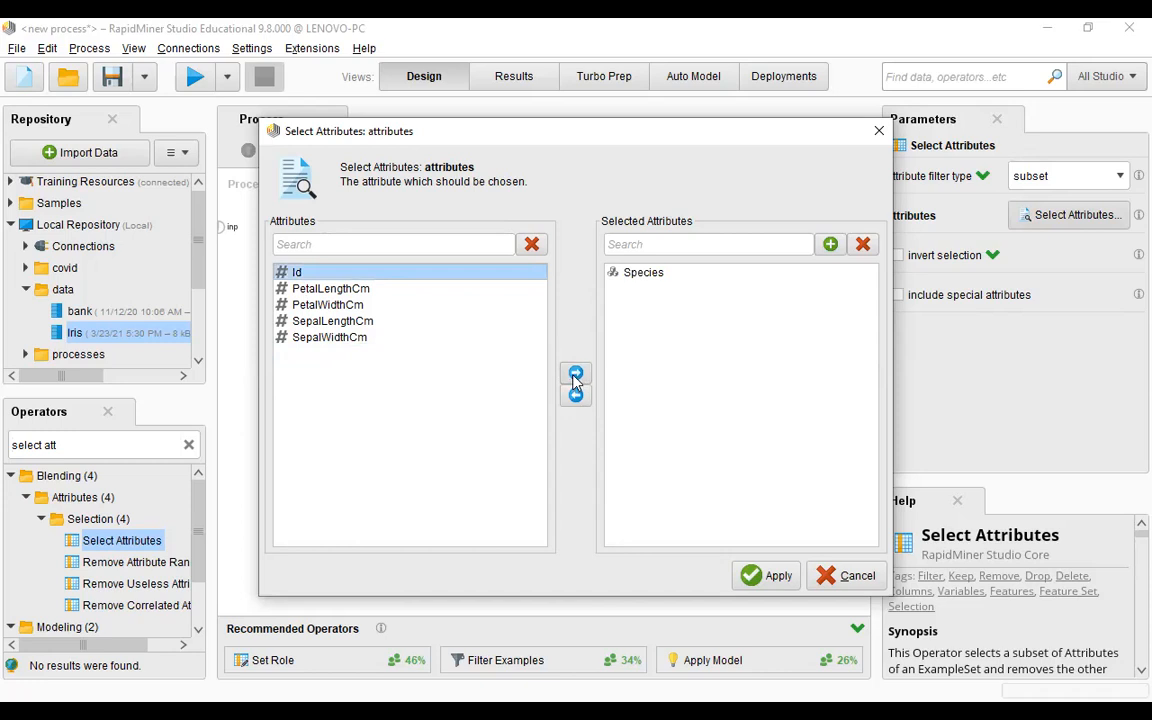
pyautogui.click(575, 373)
pyautogui.click(335, 290)
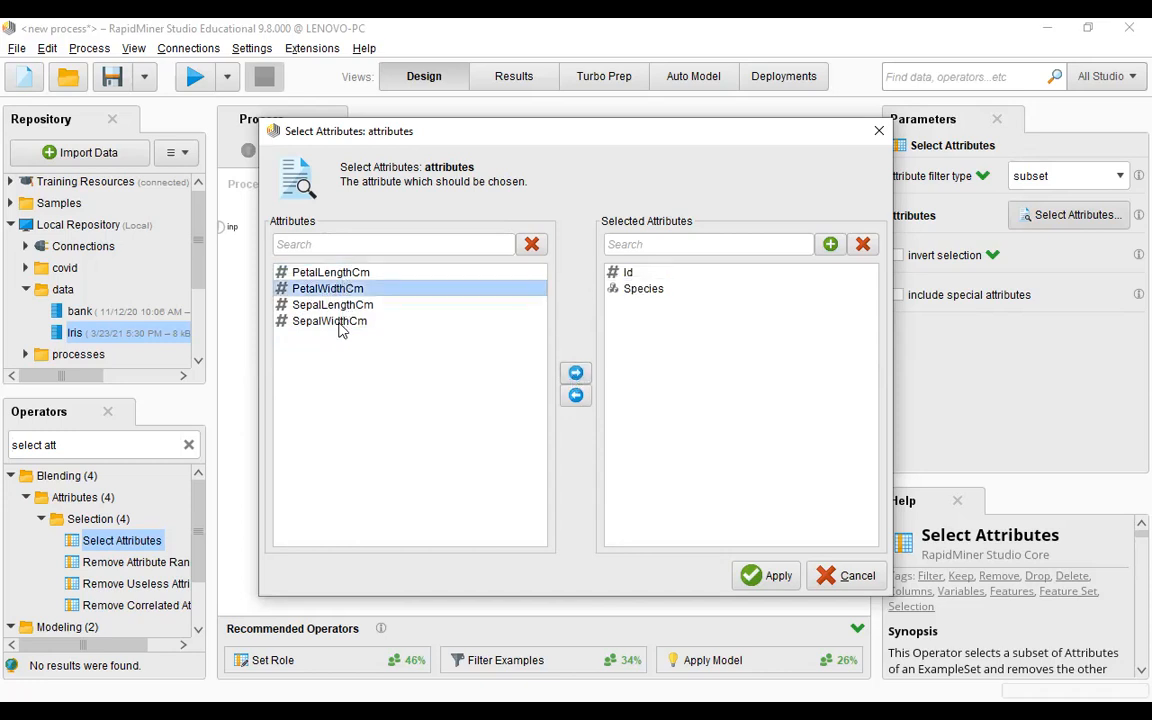
pyautogui.click(575, 373)
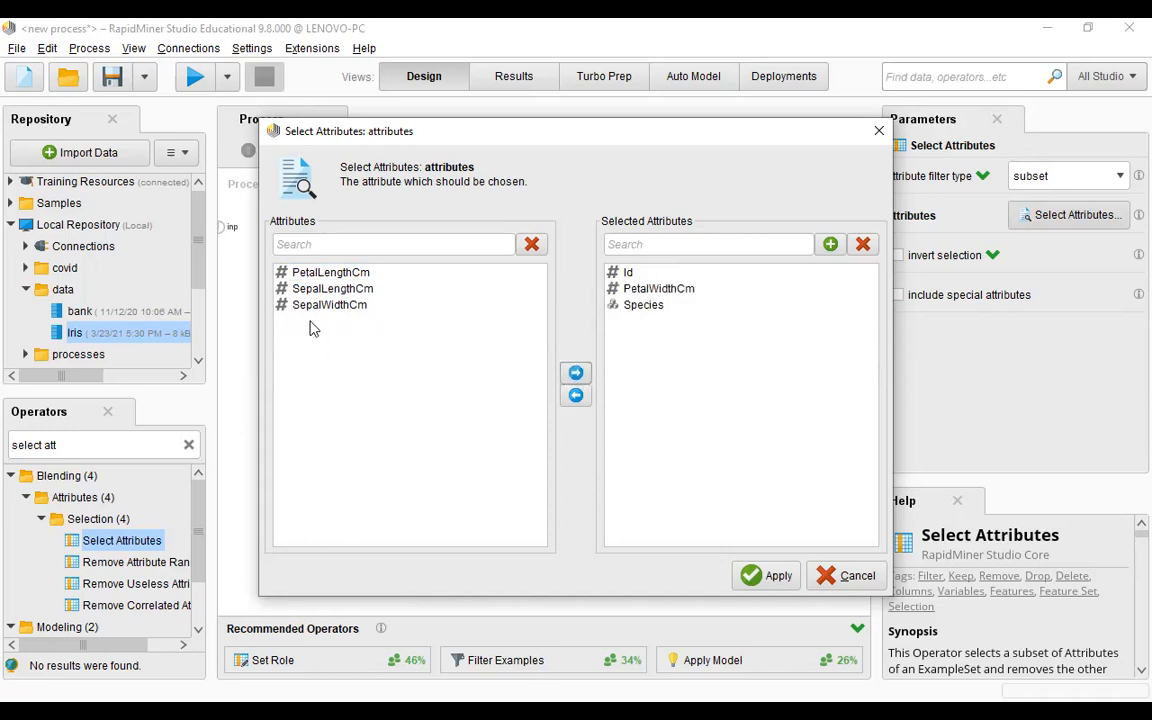
pyautogui.click(315, 305)
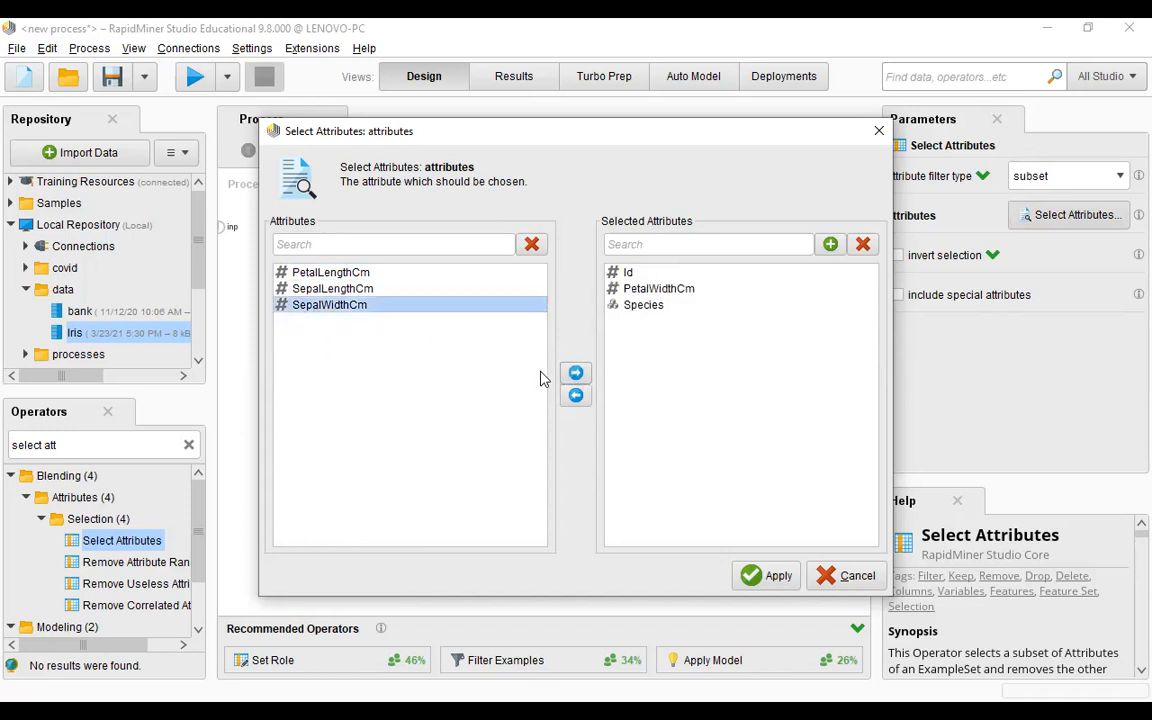
pyautogui.click(575, 373)
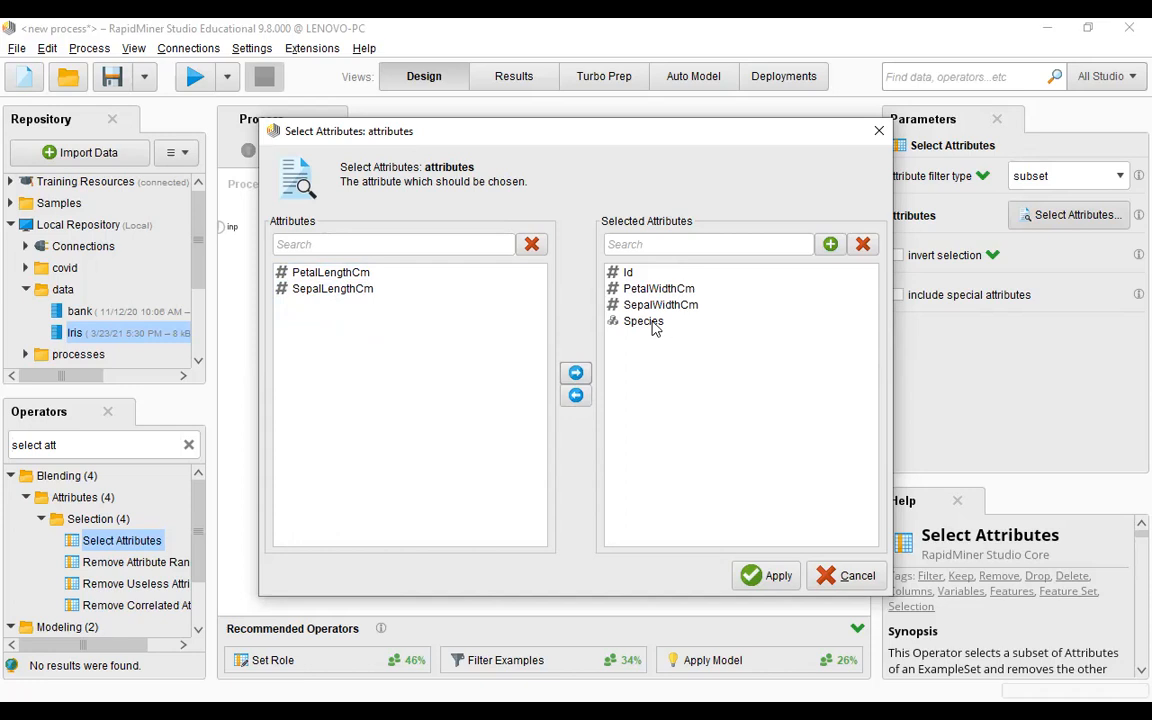
pyautogui.click(757, 578)
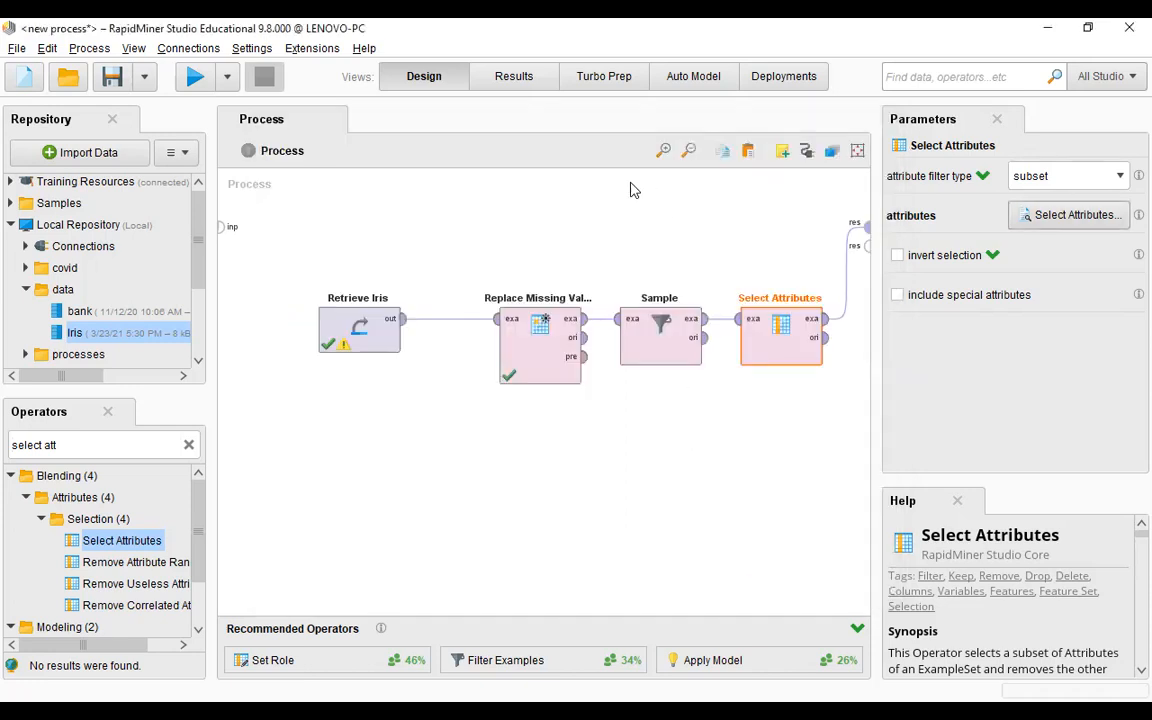
# Run the process with Select Attributes and inspect the resulting columns, including the SepalWidthCm summary
pyautogui.click(197, 74)
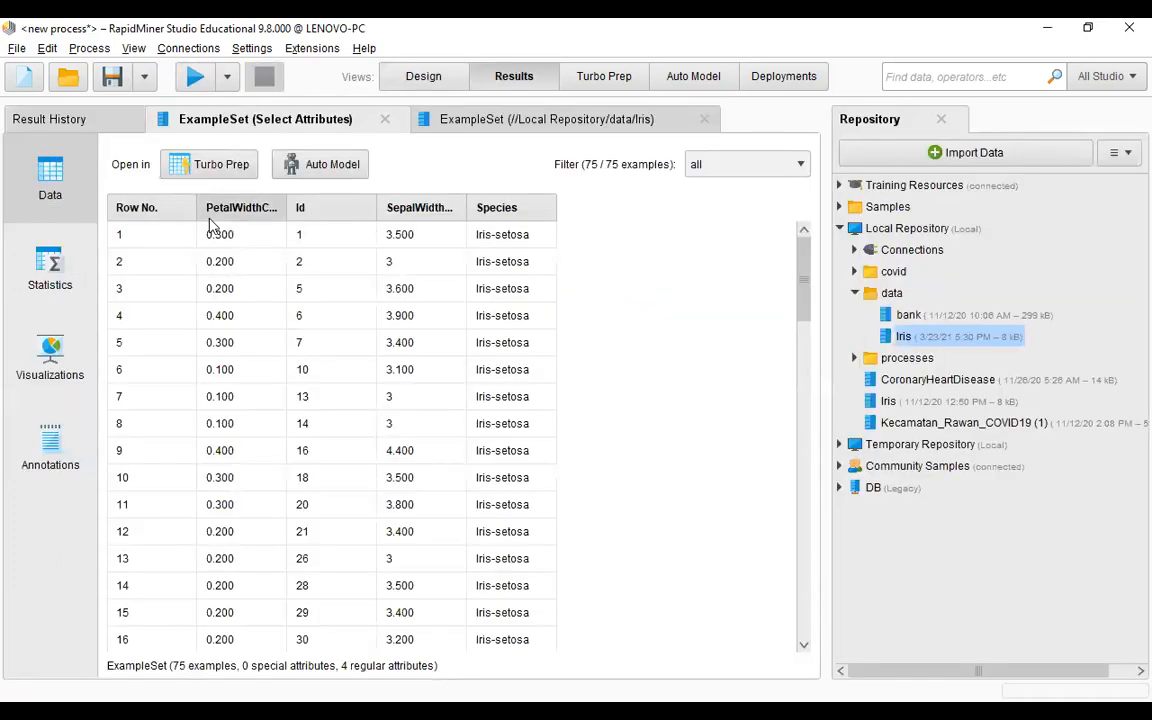
pyautogui.moveTo(369, 210)
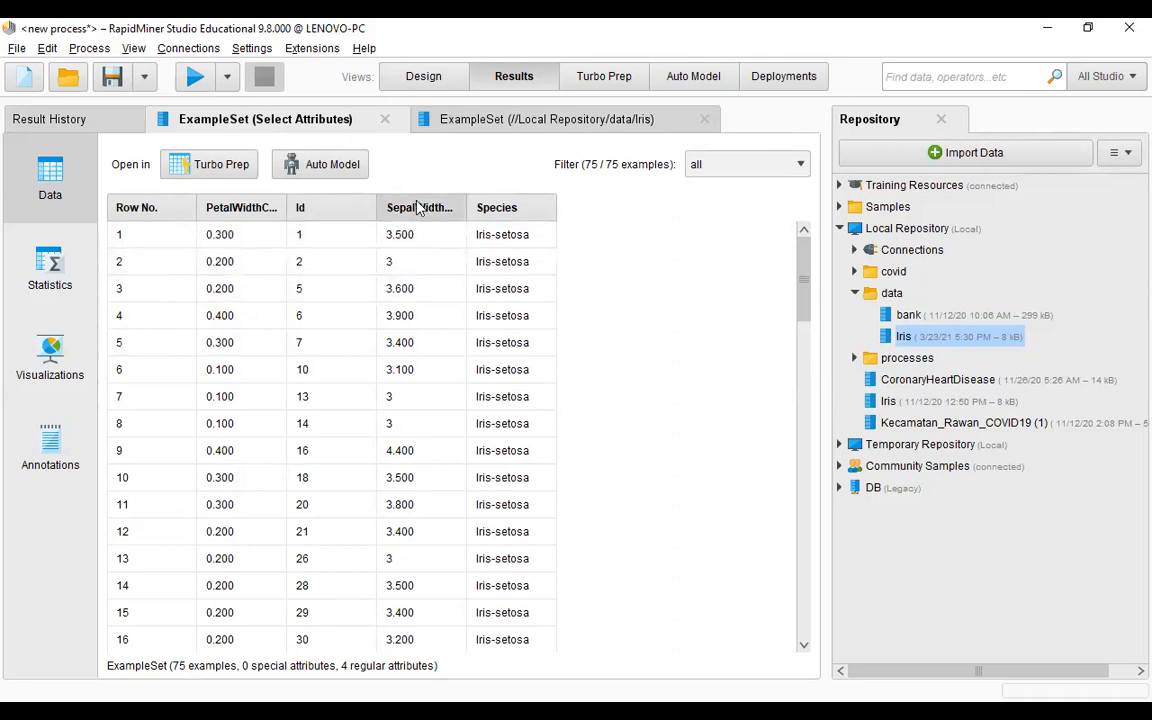
pyautogui.moveTo(418, 206)
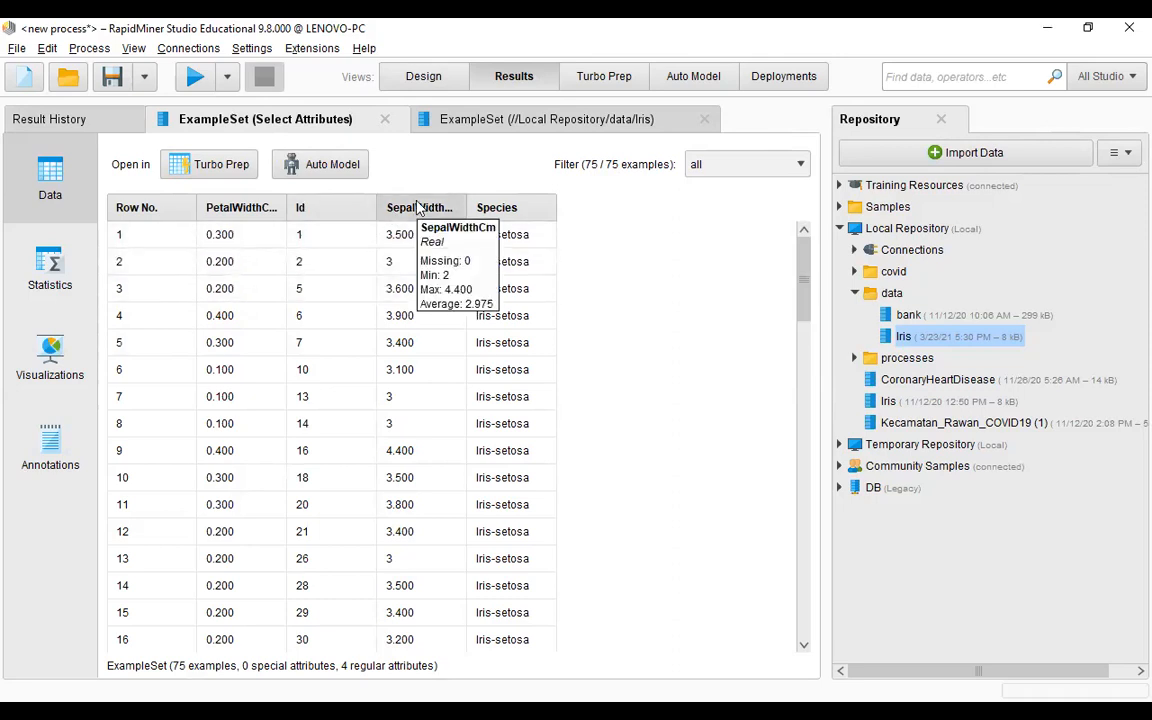